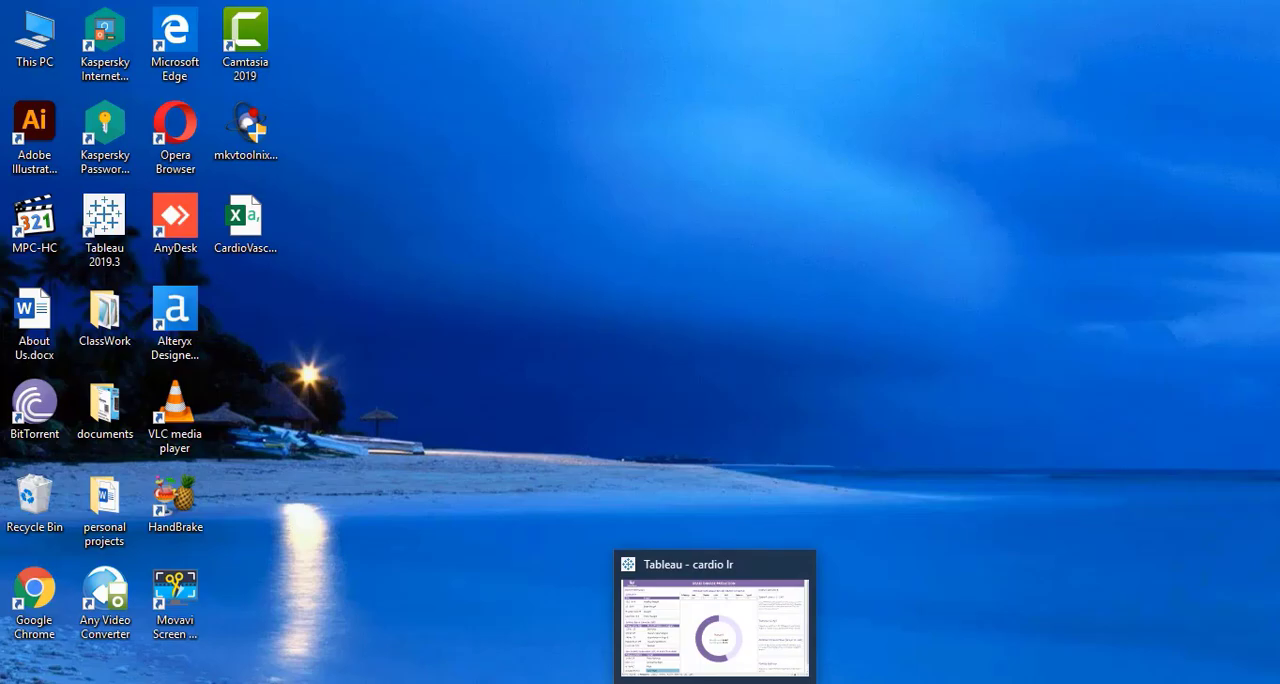
Open the cardio lr dashboard in Tableau and set the Tobacco input to 5 to update the heart disease prediction.
click(714, 620)
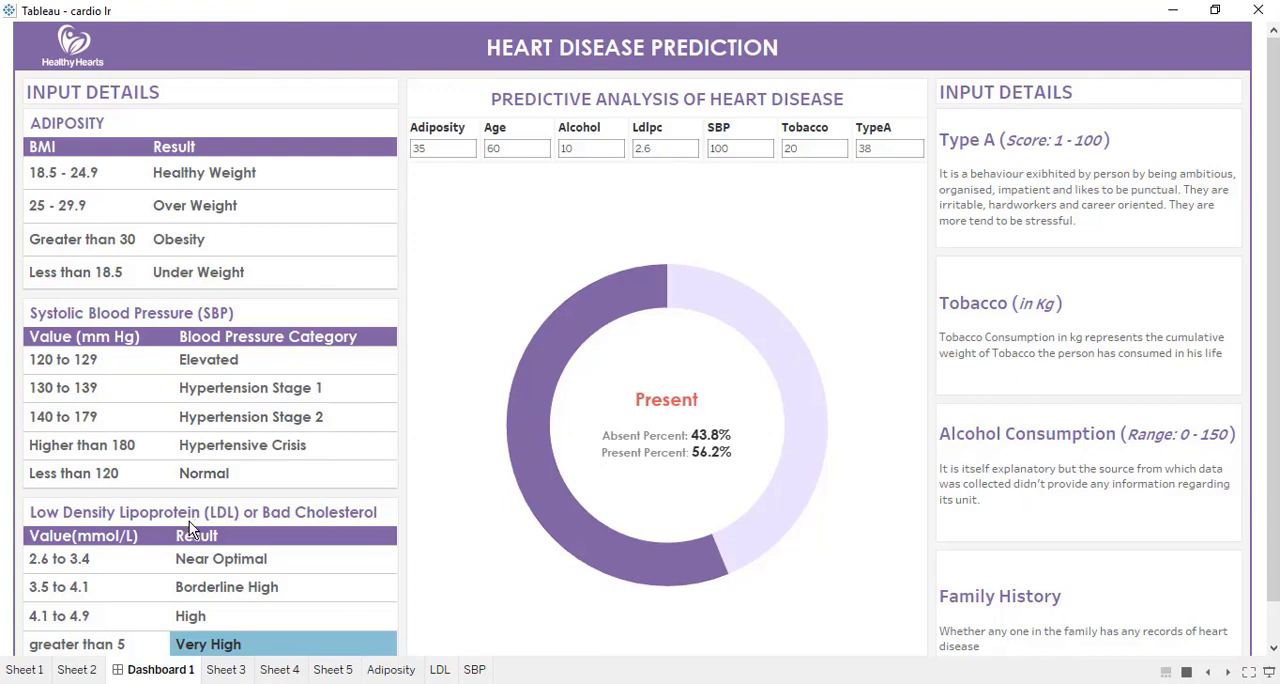
click(821, 146)
text(5)
key(Return)
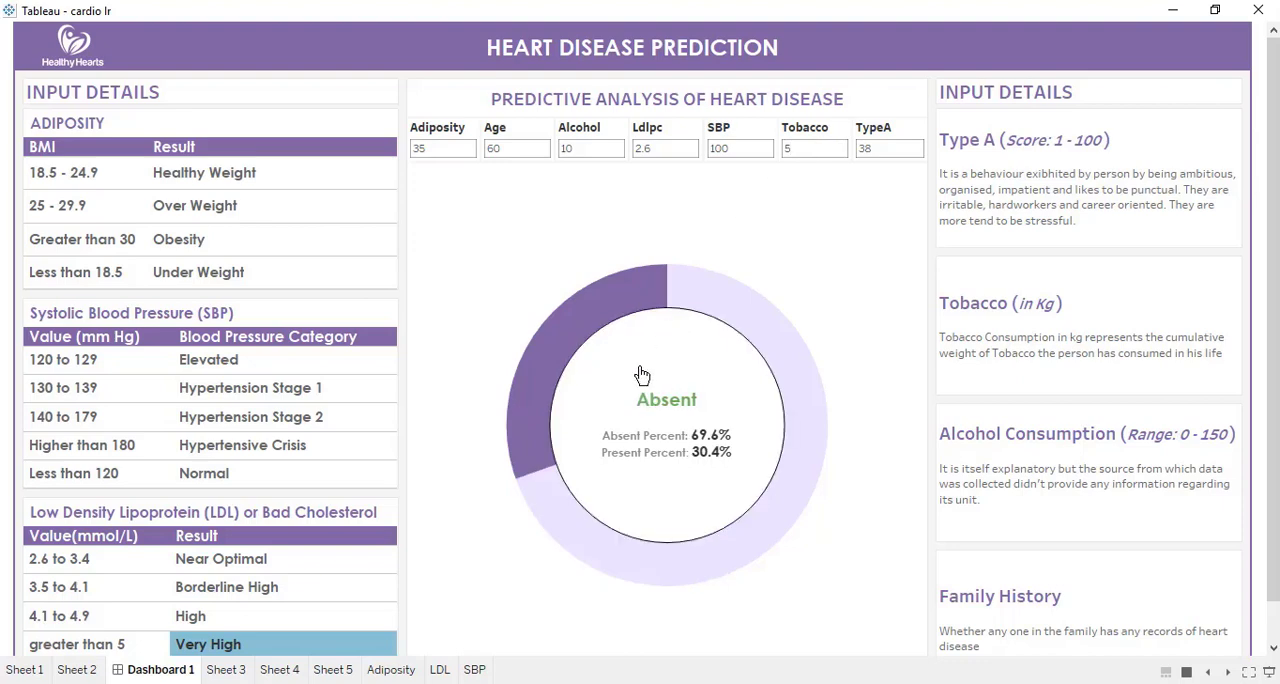
scroll(850, 640, down, 1)
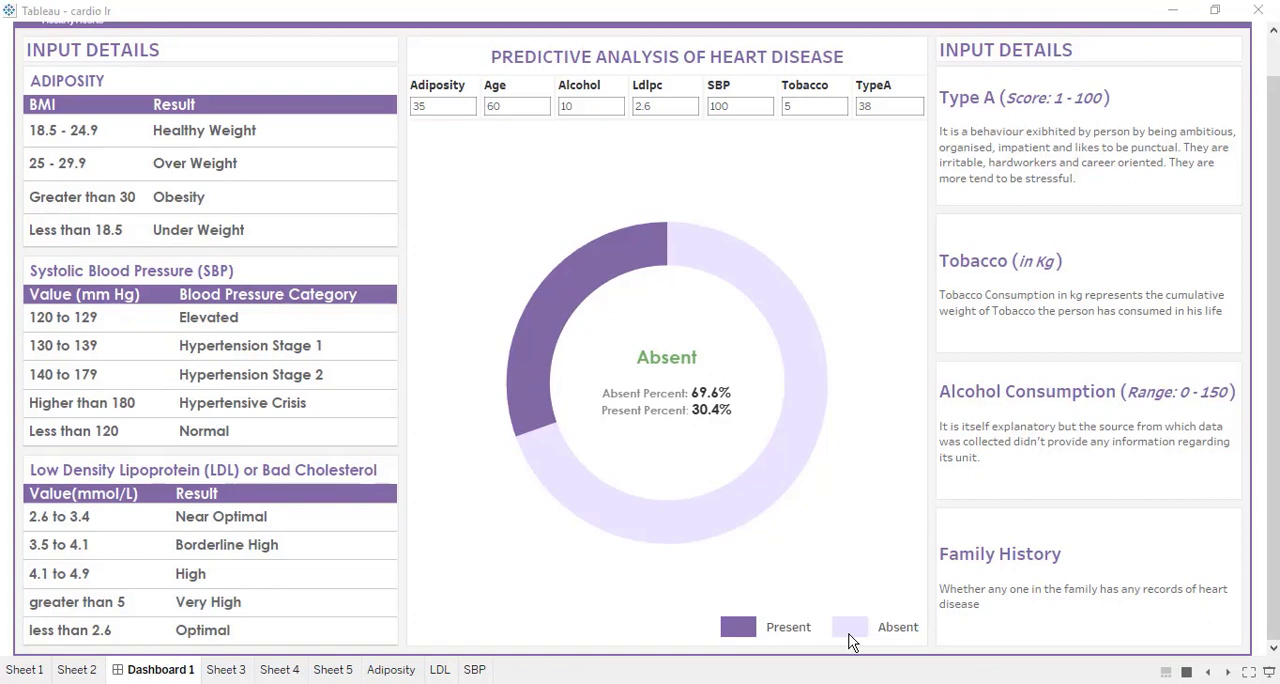
Compare the sbp, ldl and adiposity columns of CardioVascular.csv in Excel with the matching reference tables on the Tableau dashboard.
click(680, 683)
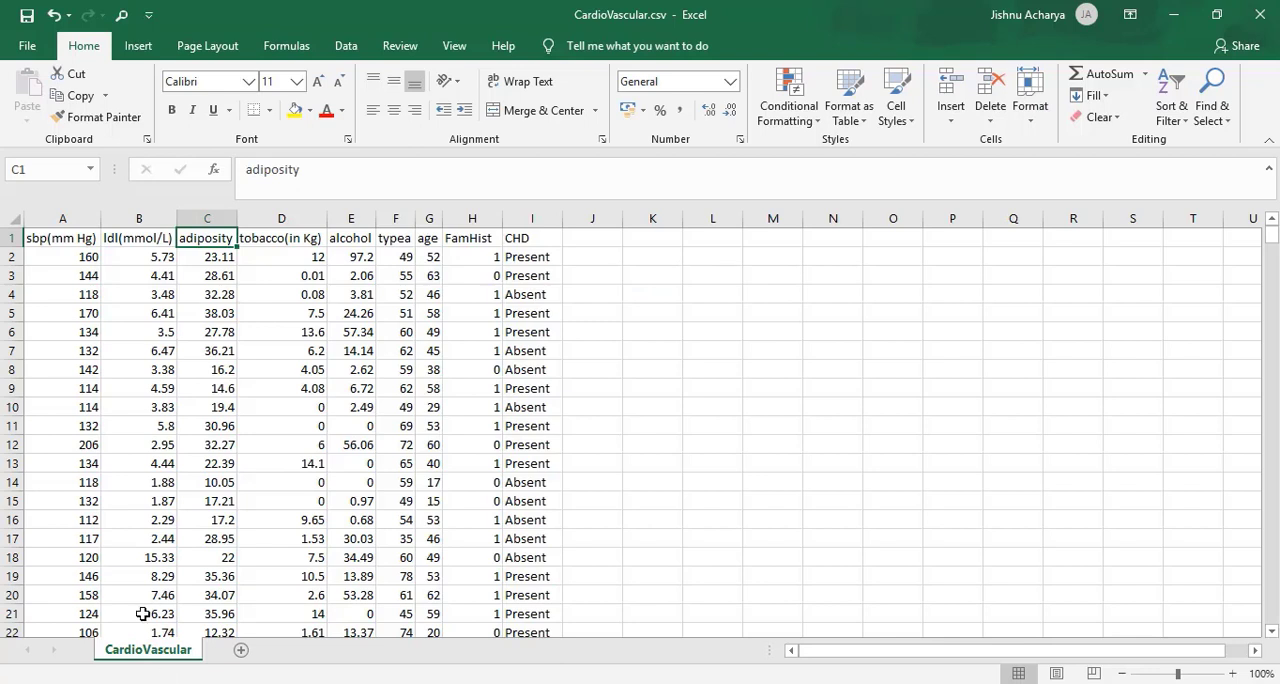
click(58, 236)
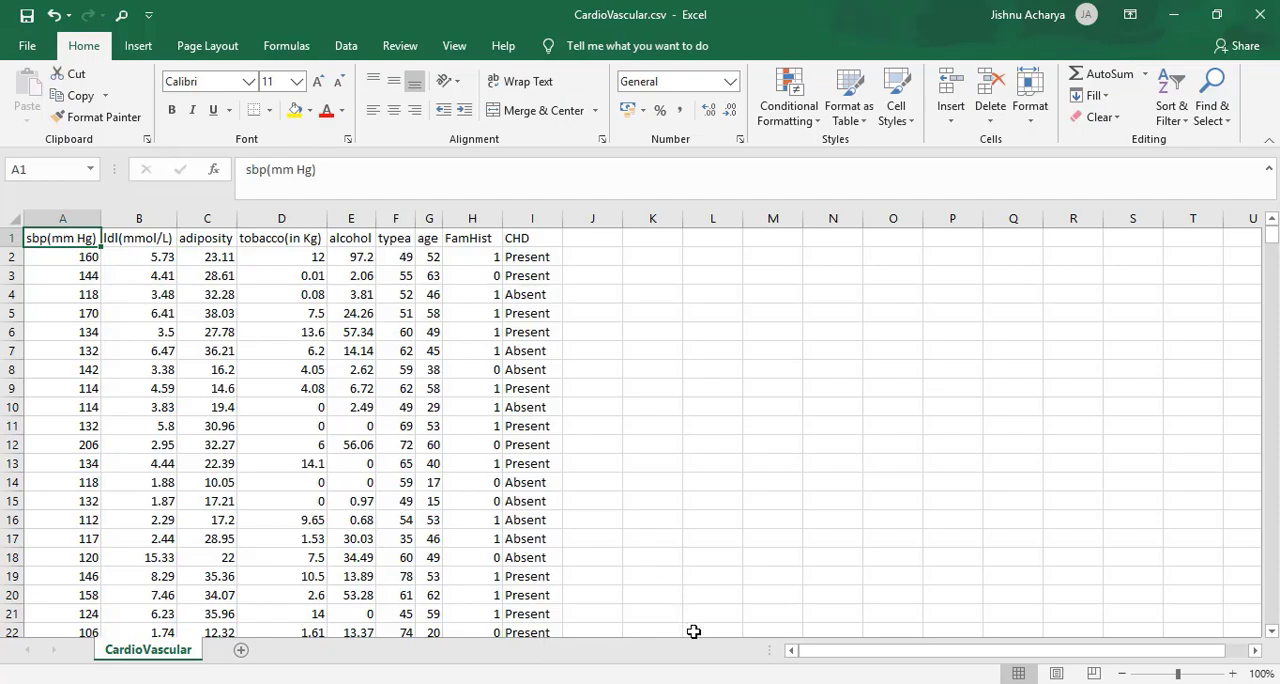
click(707, 683)
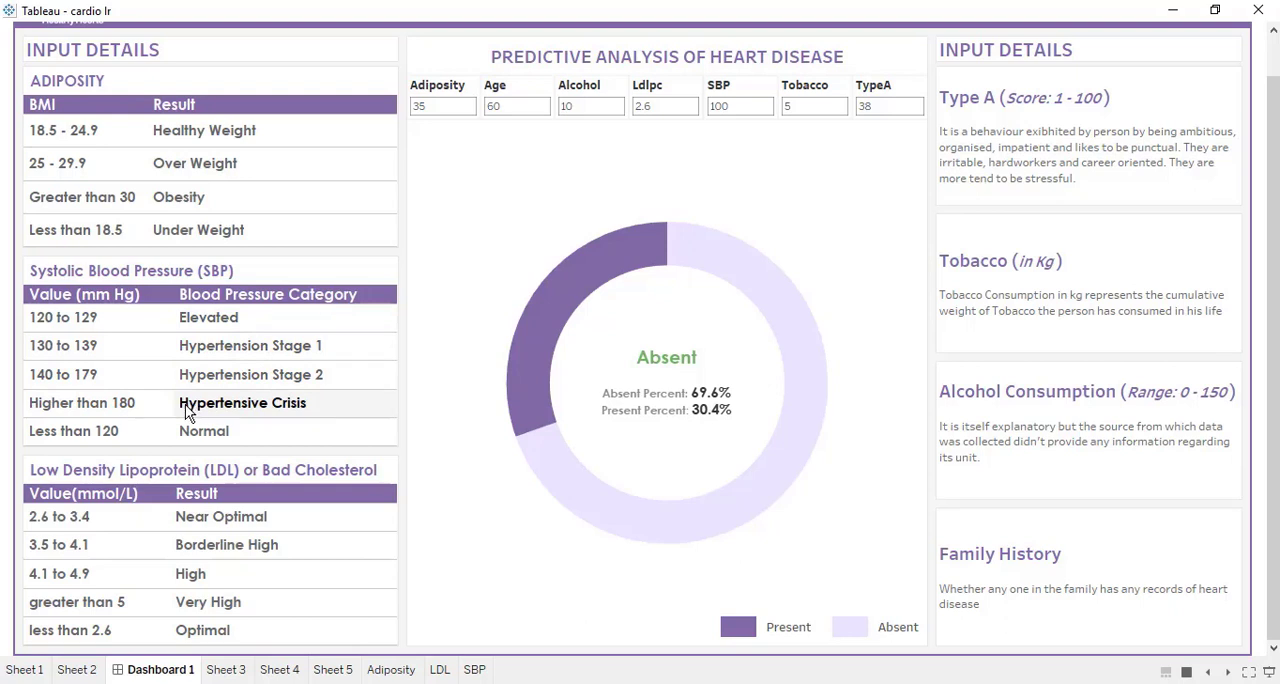
click(735, 683)
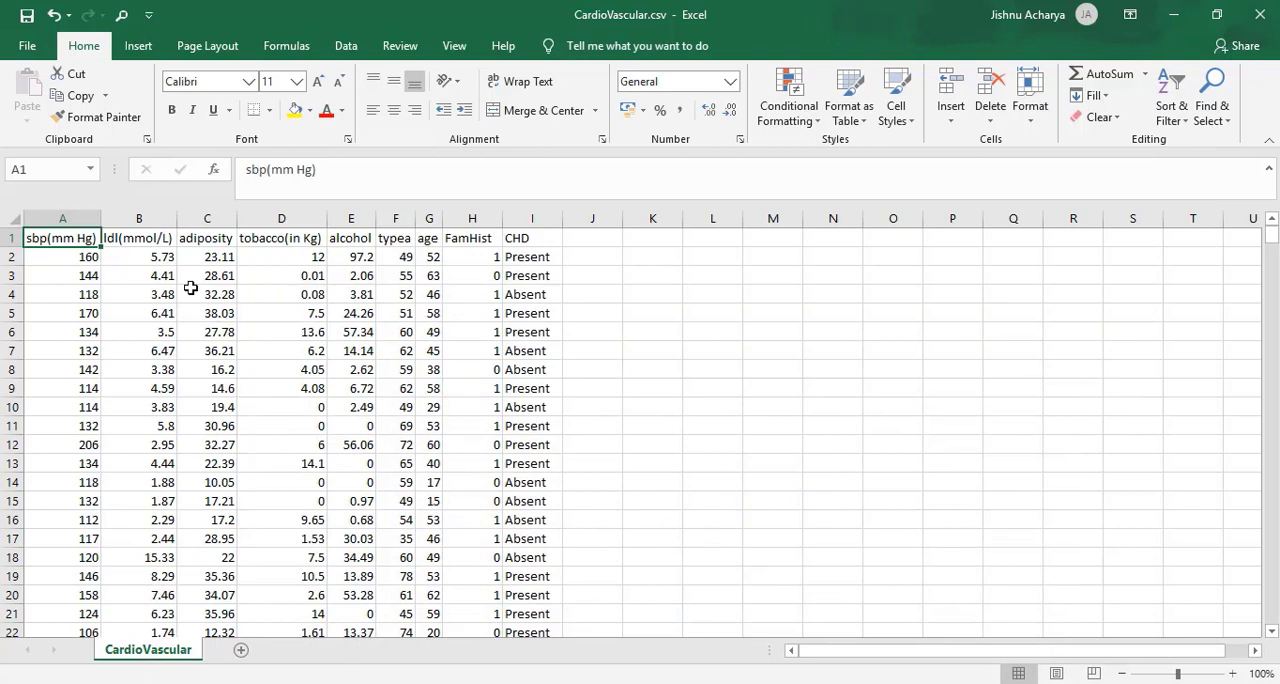
click(146, 241)
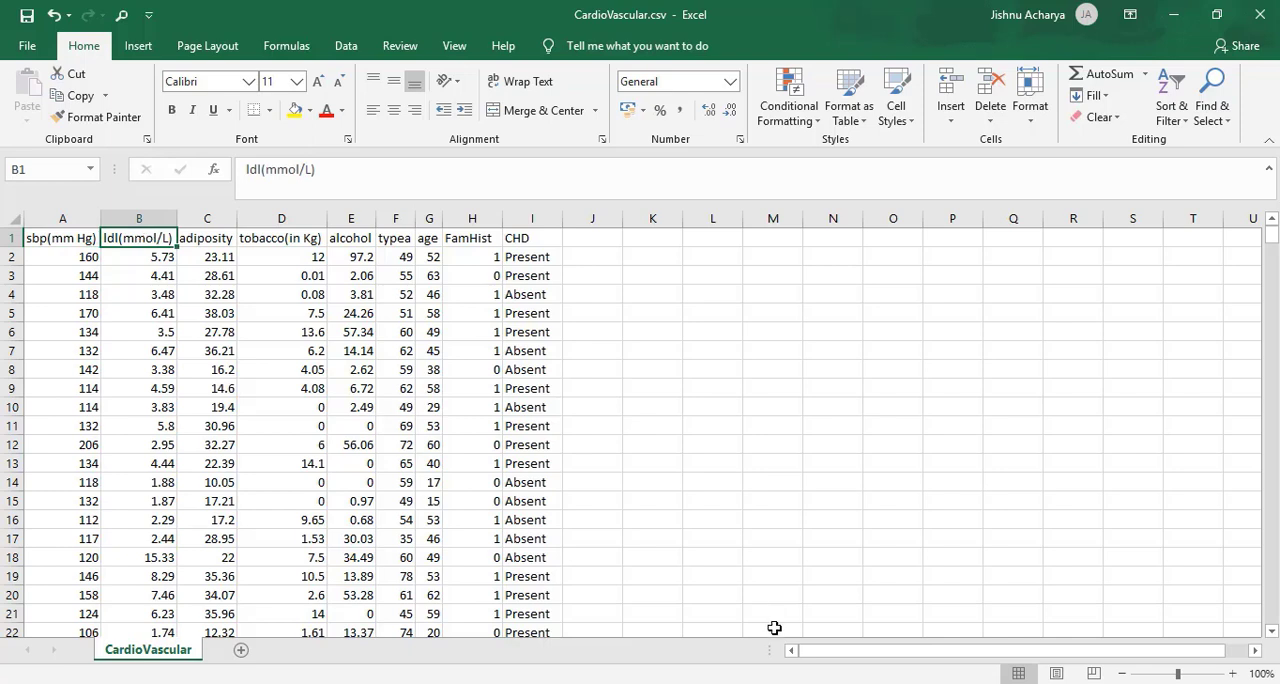
click(736, 683)
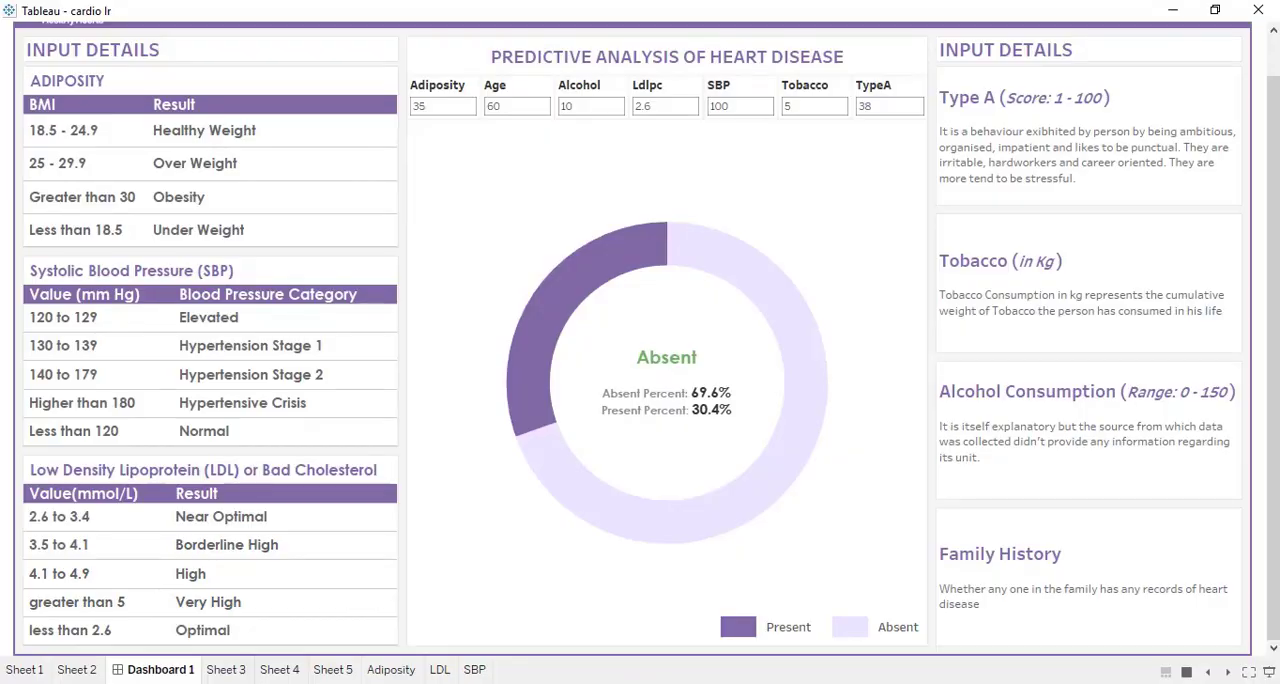
click(645, 680)
click(218, 241)
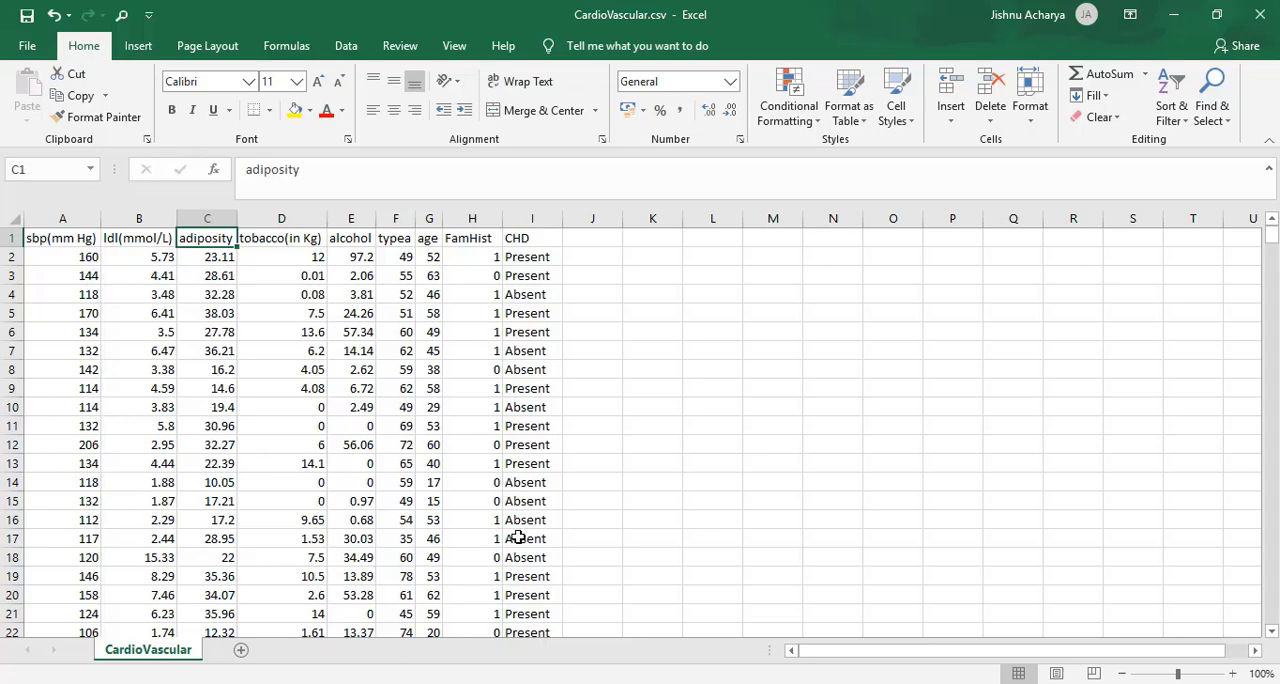
click(717, 683)
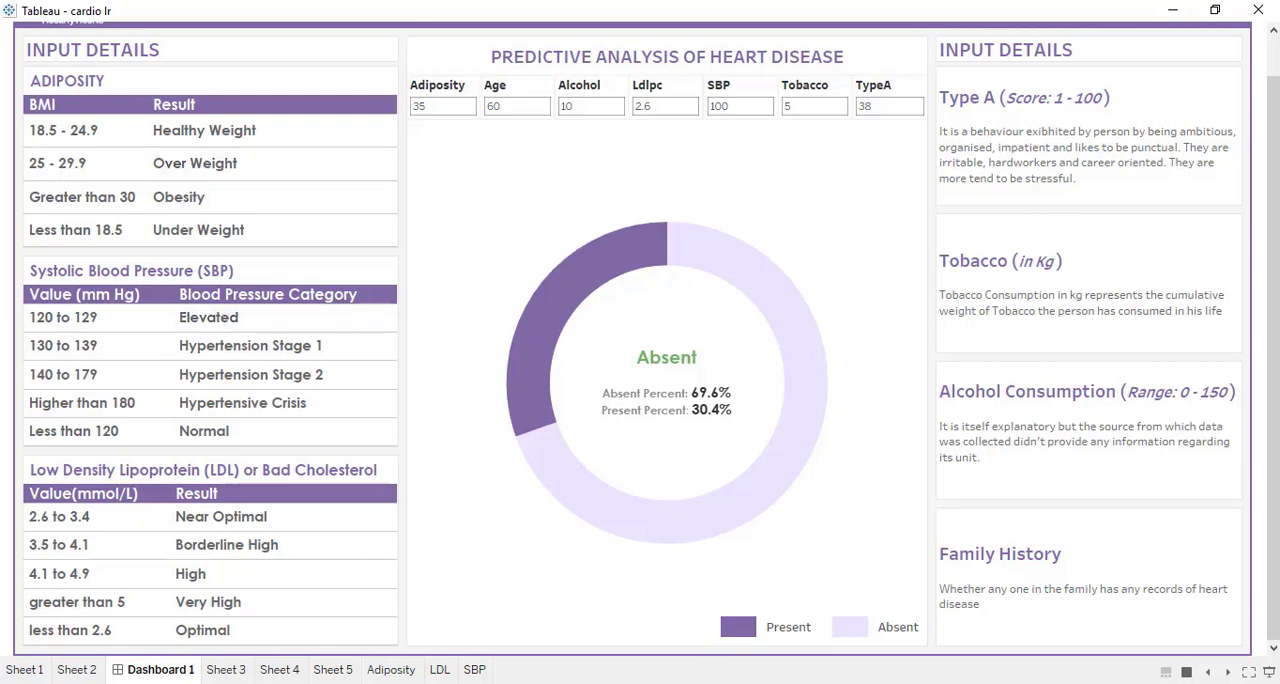
click(716, 682)
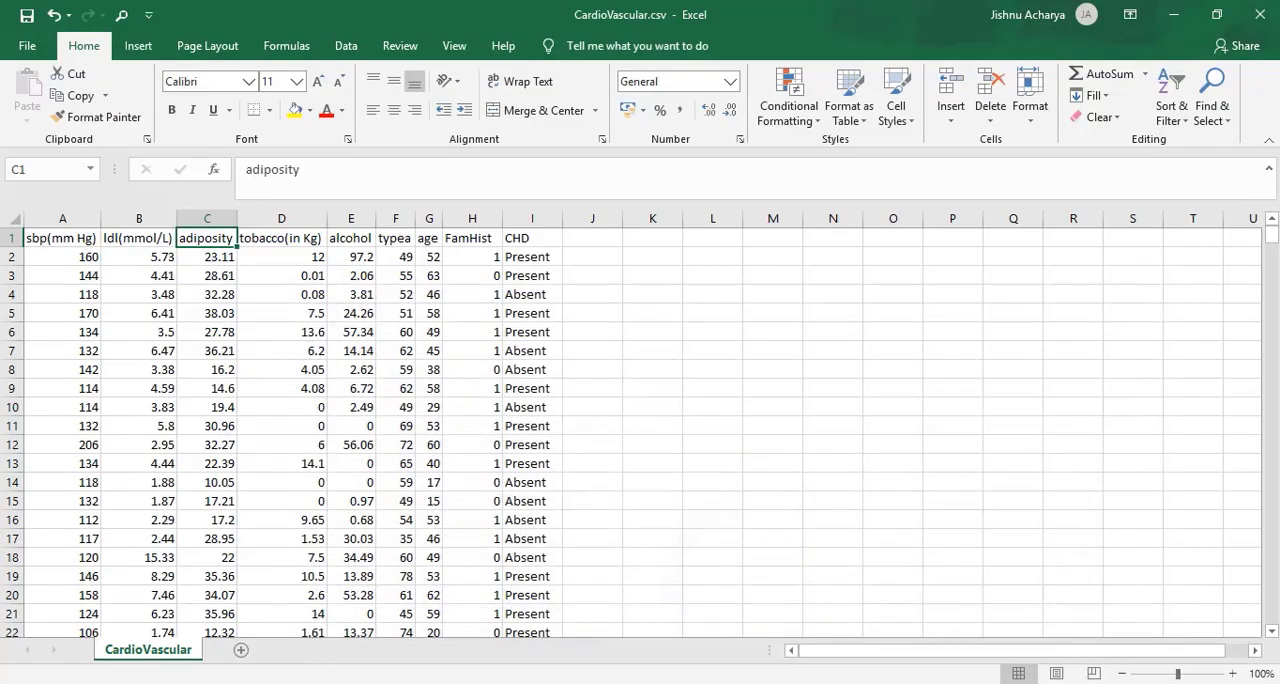
Review the tobacco, alcohol, typea, age, FamHist and CHD columns in CardioVascular.csv, plus the first sbp value.
click(295, 235)
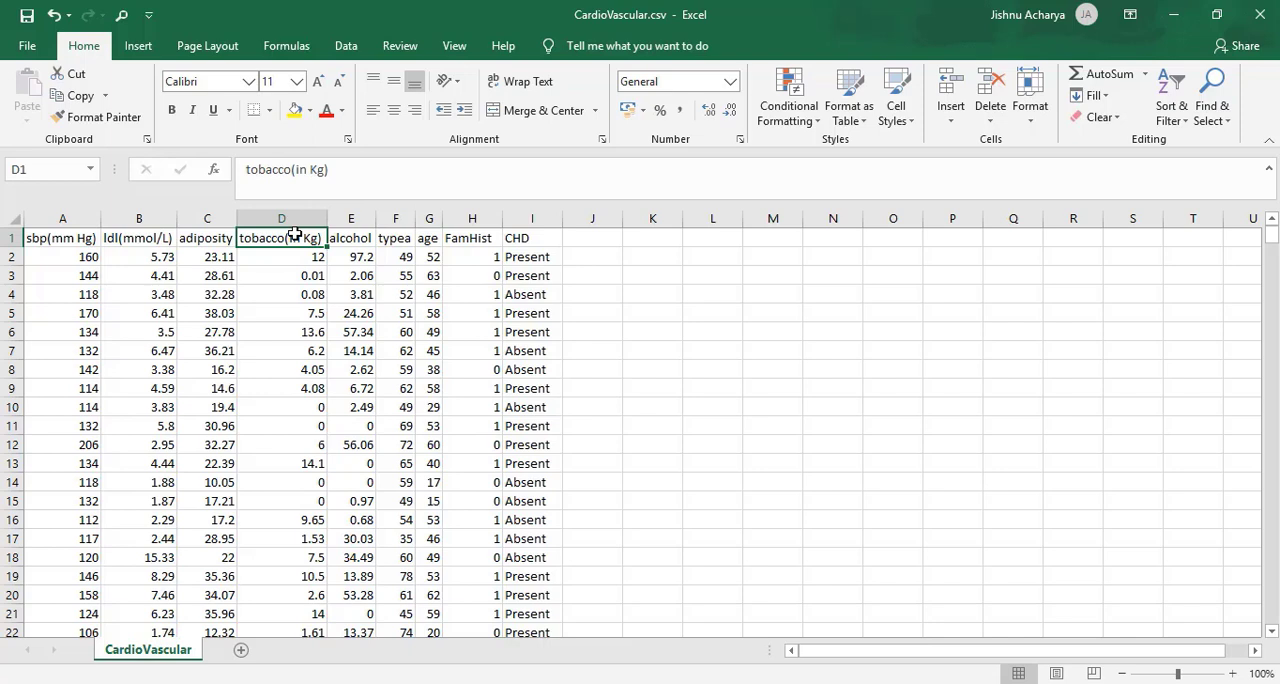
click(358, 236)
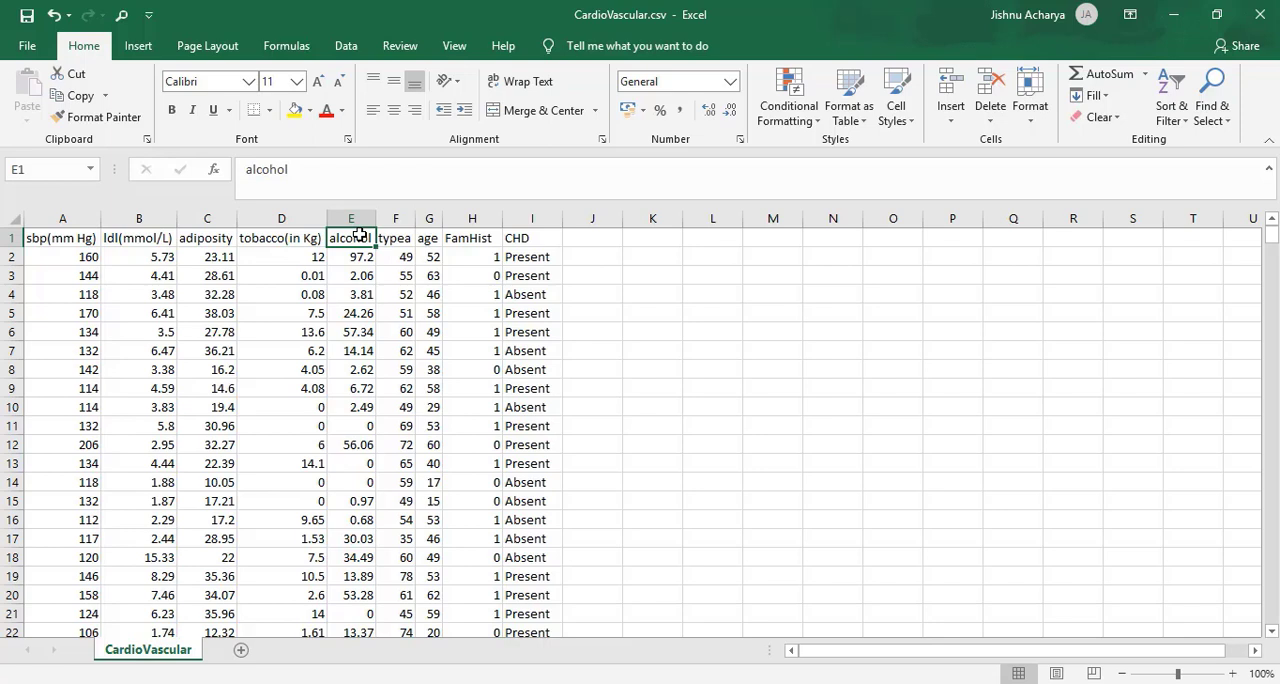
click(403, 237)
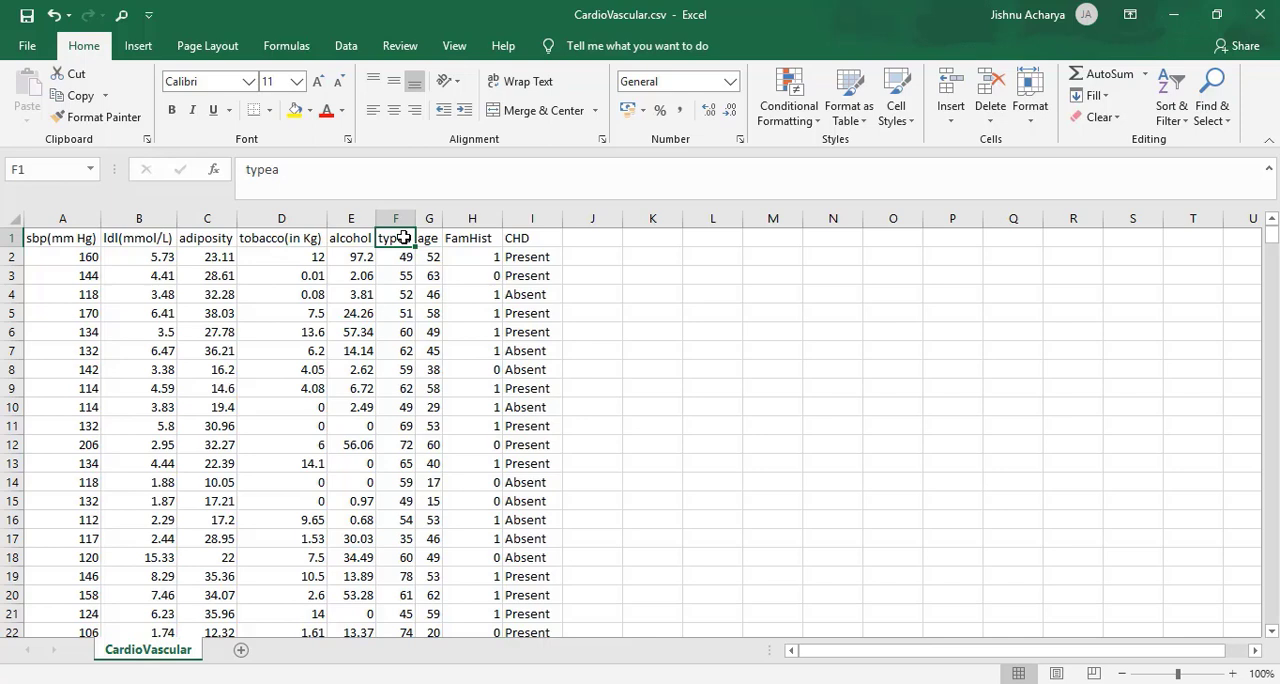
click(424, 239)
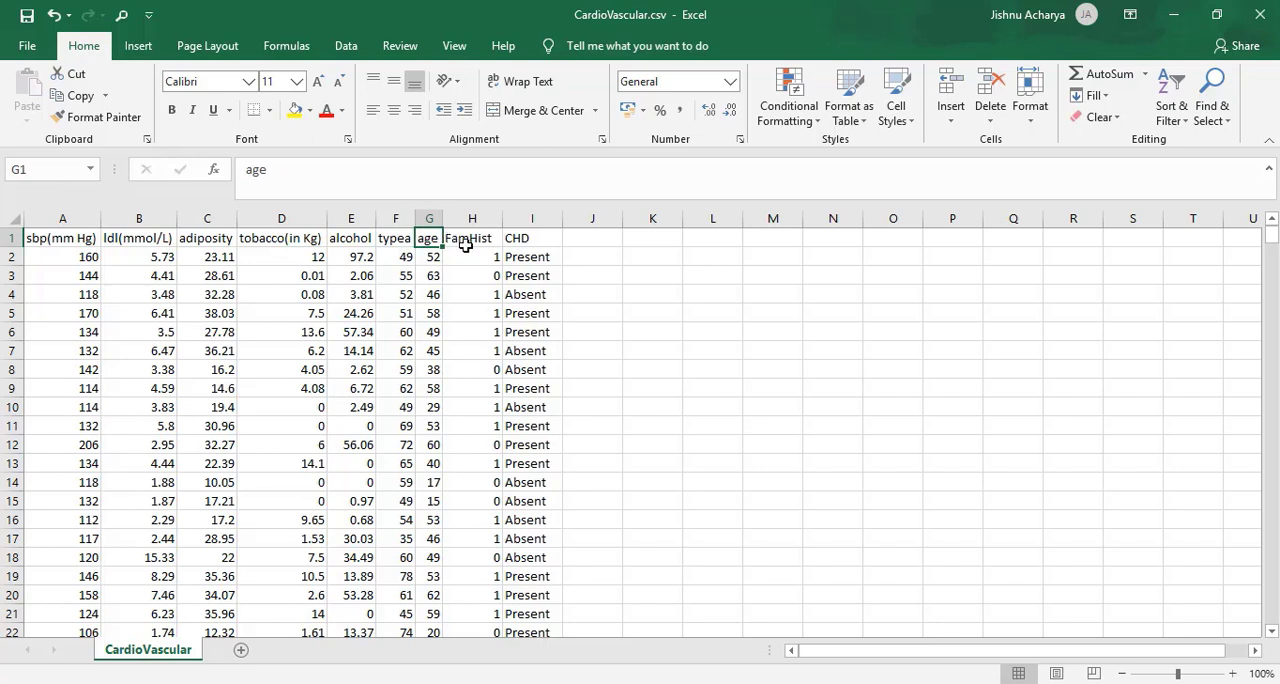
click(467, 243)
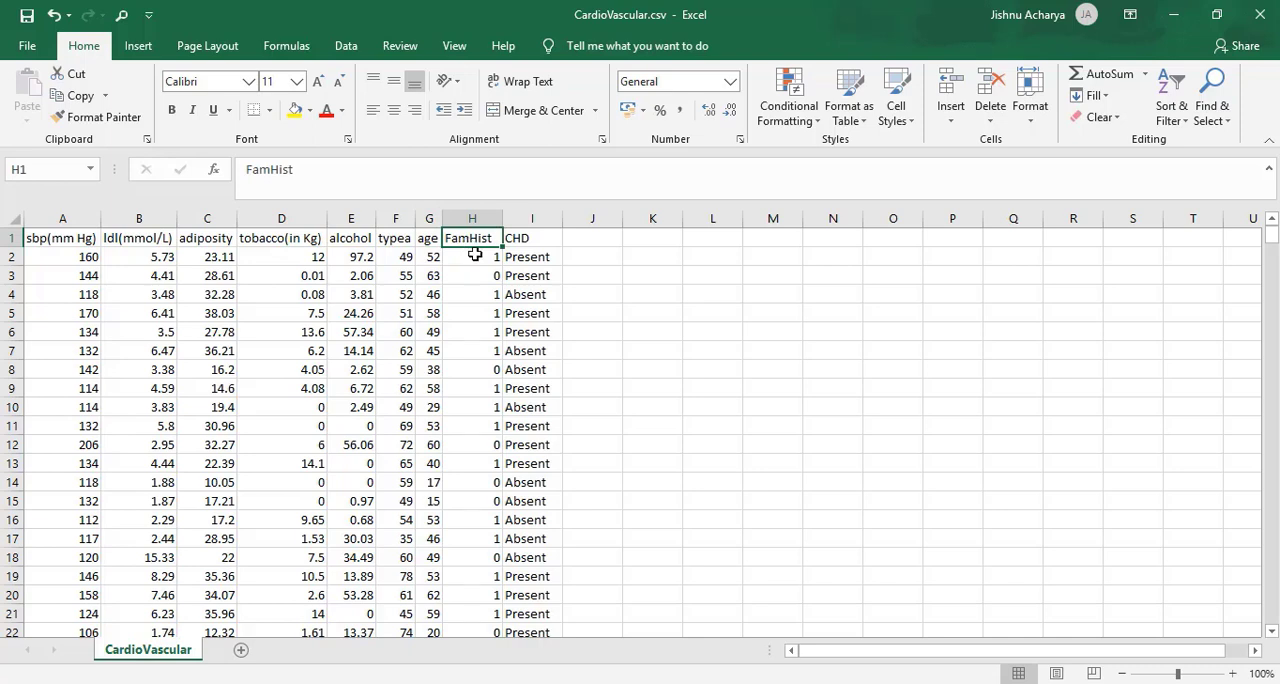
click(473, 253)
click(478, 282)
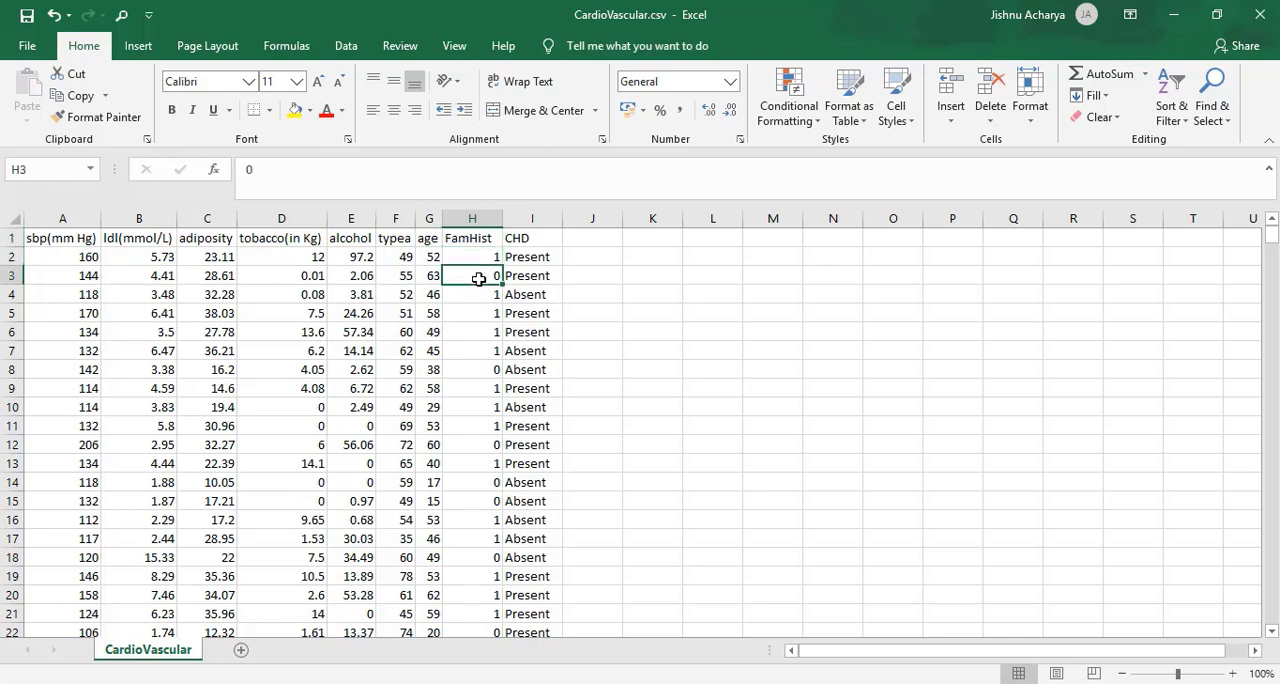
click(540, 240)
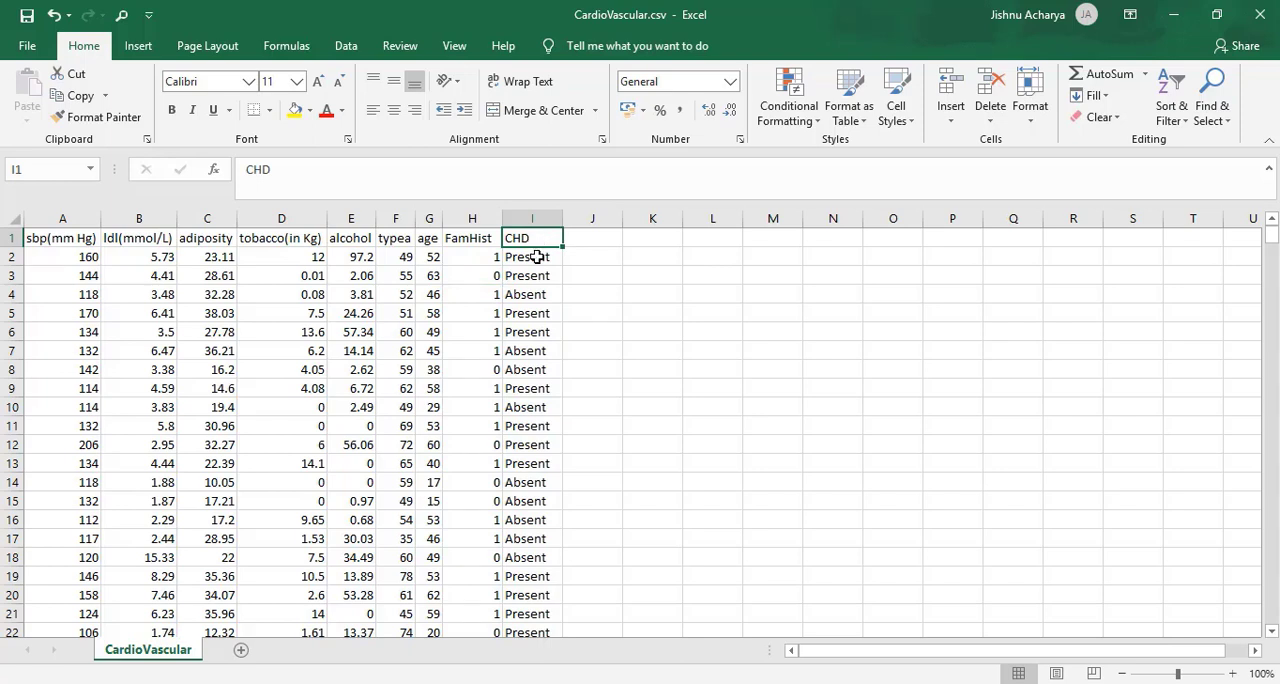
click(536, 257)
click(534, 314)
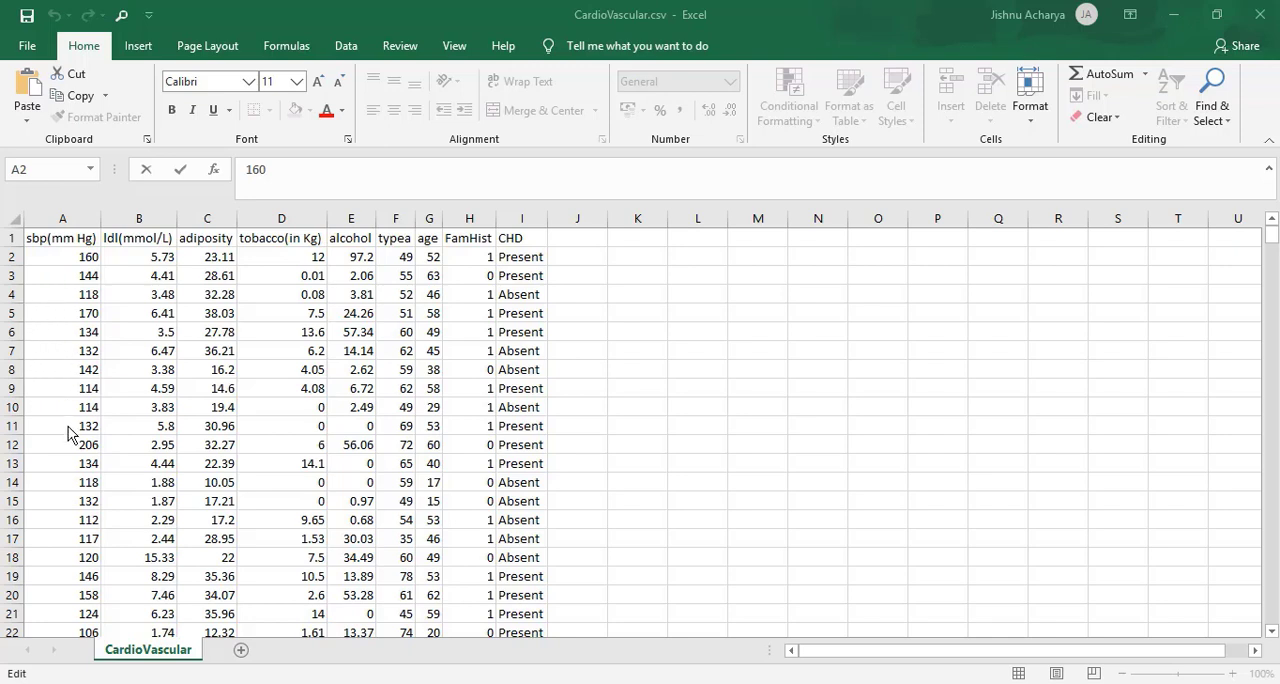
double_click(72, 262)
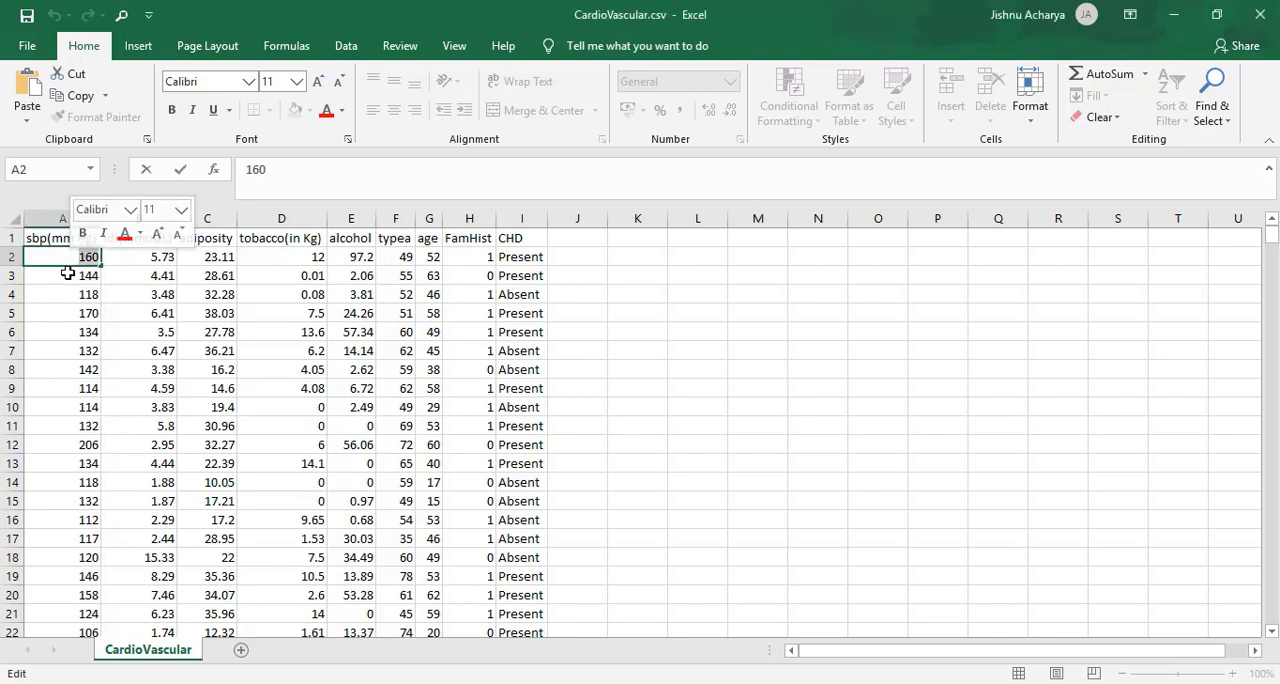
click(67, 273)
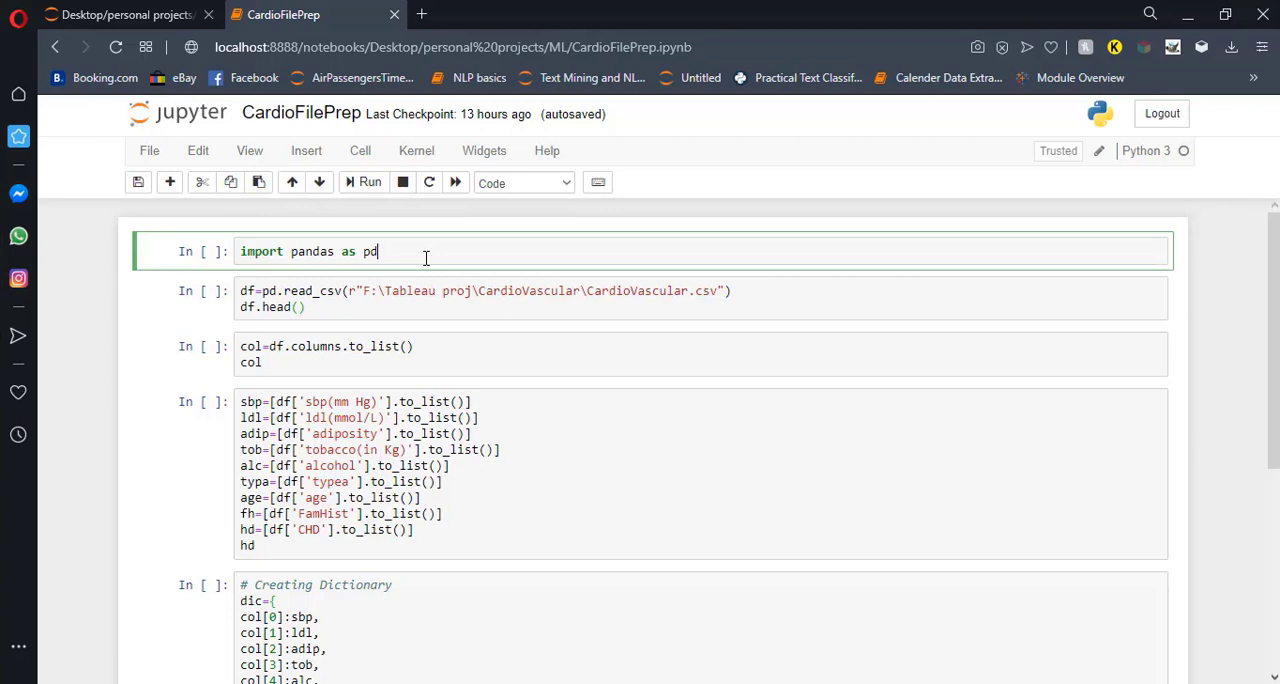
In the CardioFilePrep Jupyter notebook, run the cells that import pandas and load CardioVascular.csv into df with a head preview.
key(shift+Return)
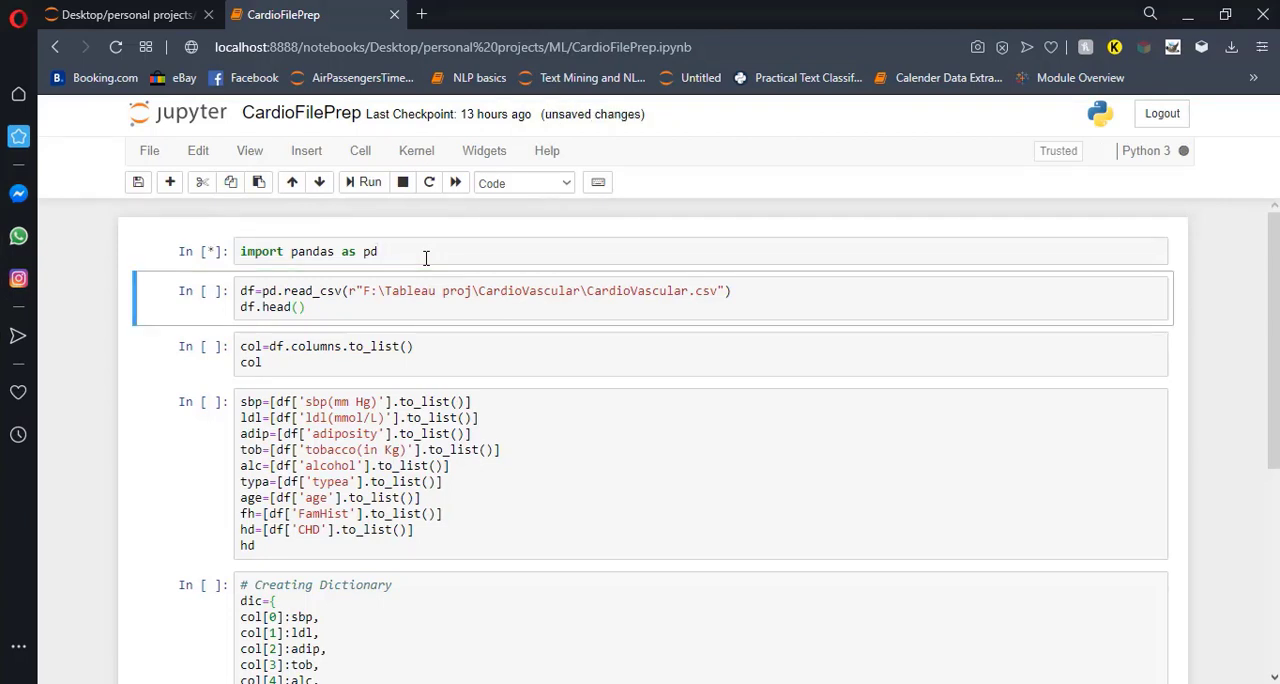
click(640, 304)
key(shift+Return)
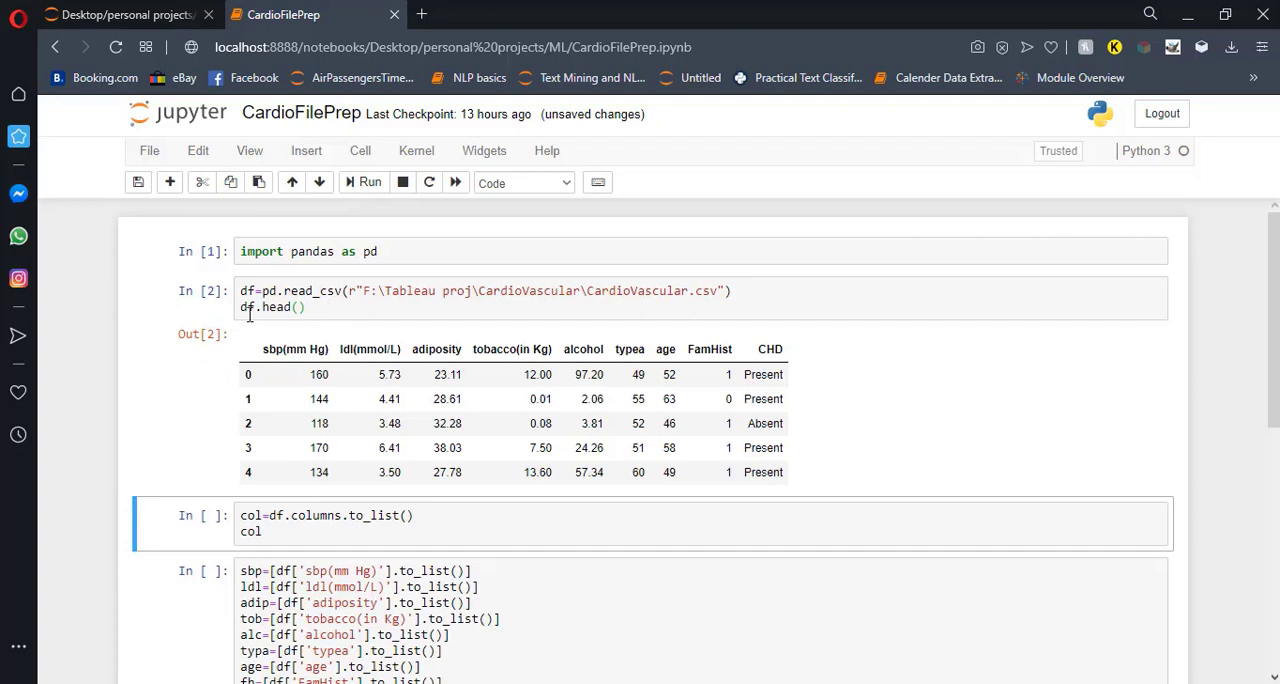
Run the cell that stores the dataframe's column names as a list in col.
click(280, 527)
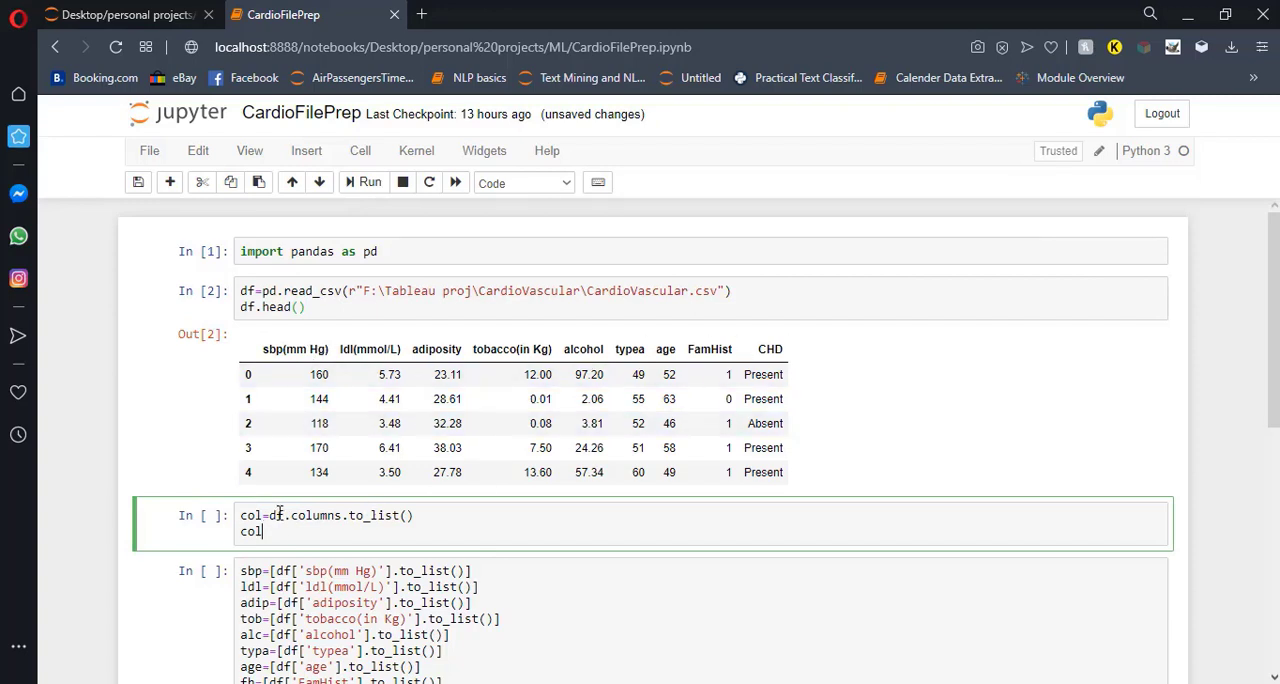
drag(268, 515, 427, 513)
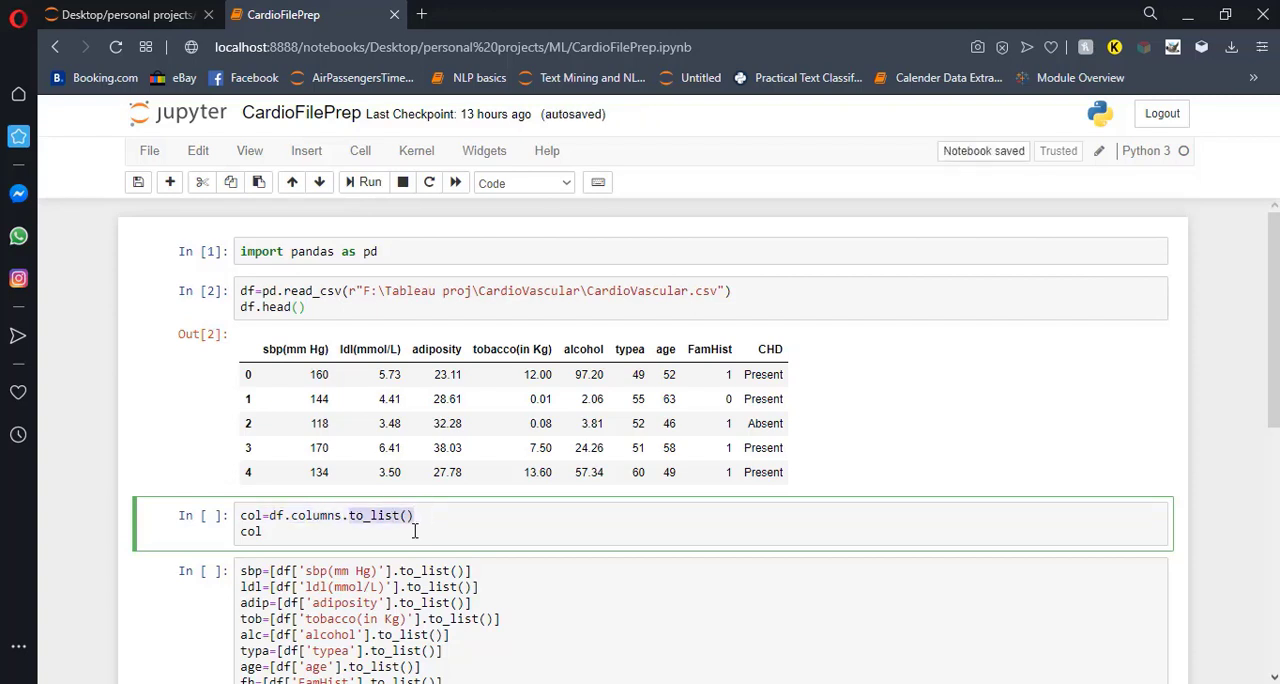
click(413, 535)
key(shift+Return)
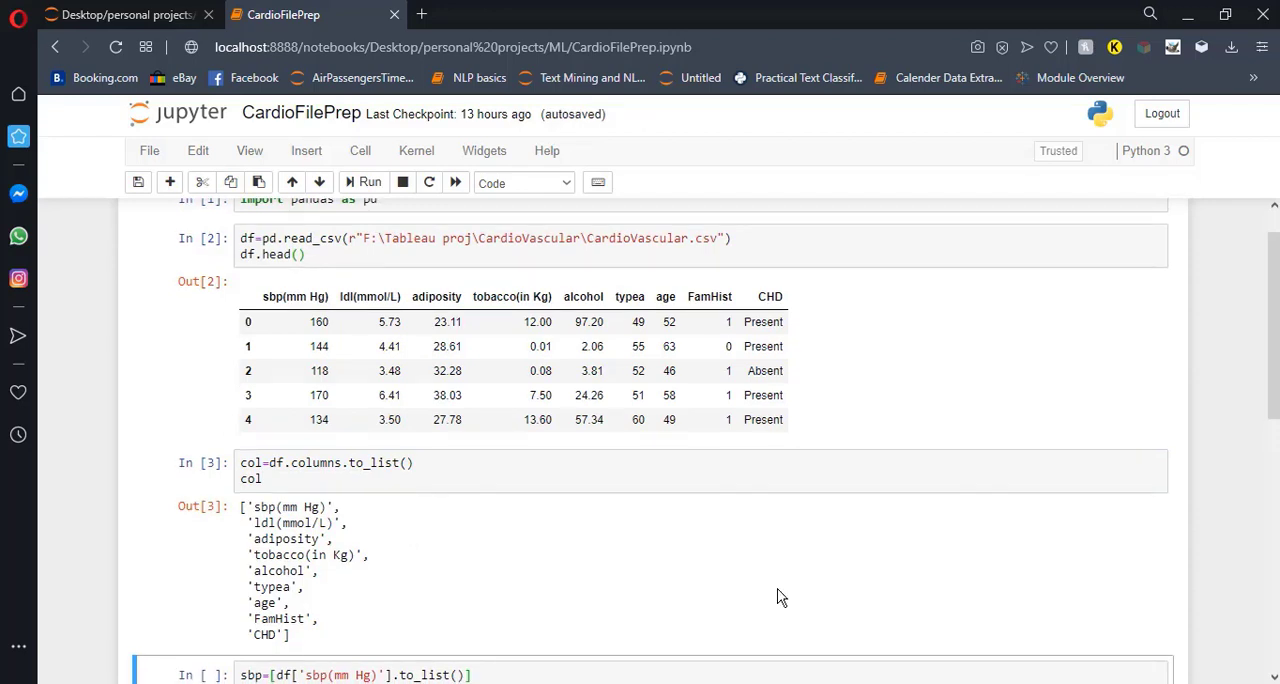
Run the cell that wraps each df column's values in a nested list, from sbp to hd, and outputs the sbp list.
scroll(781, 598, down, 2)
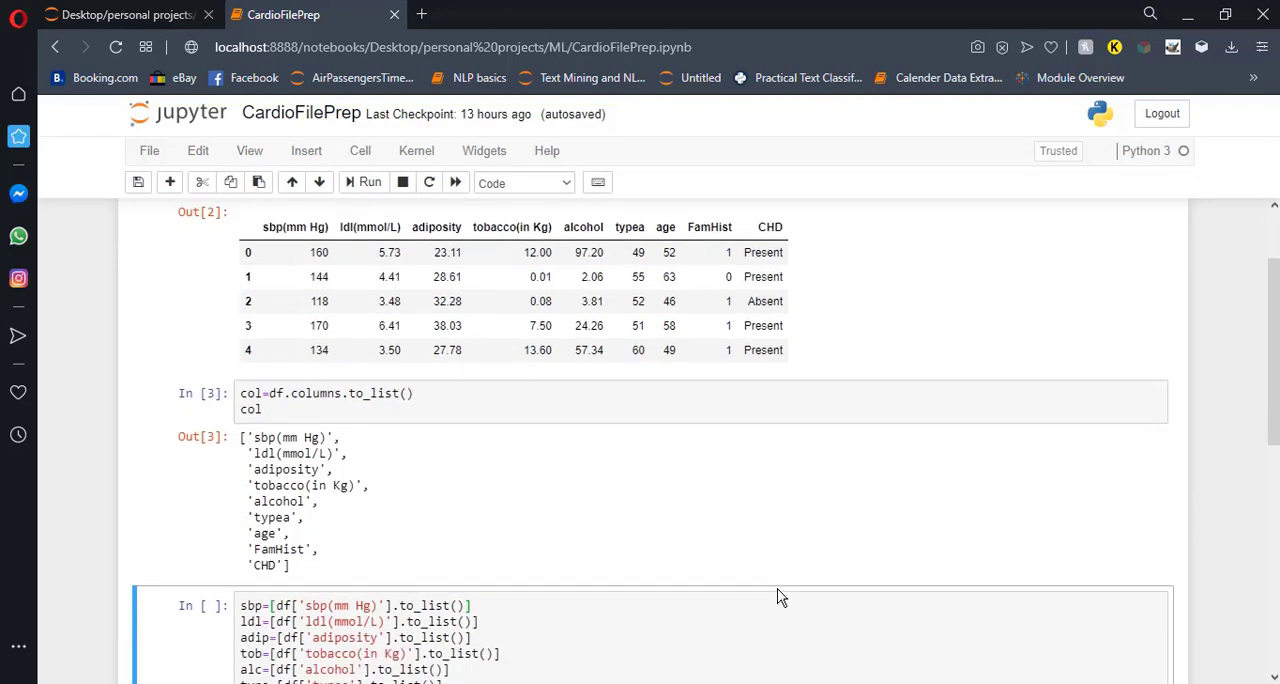
scroll(781, 598, down, 2)
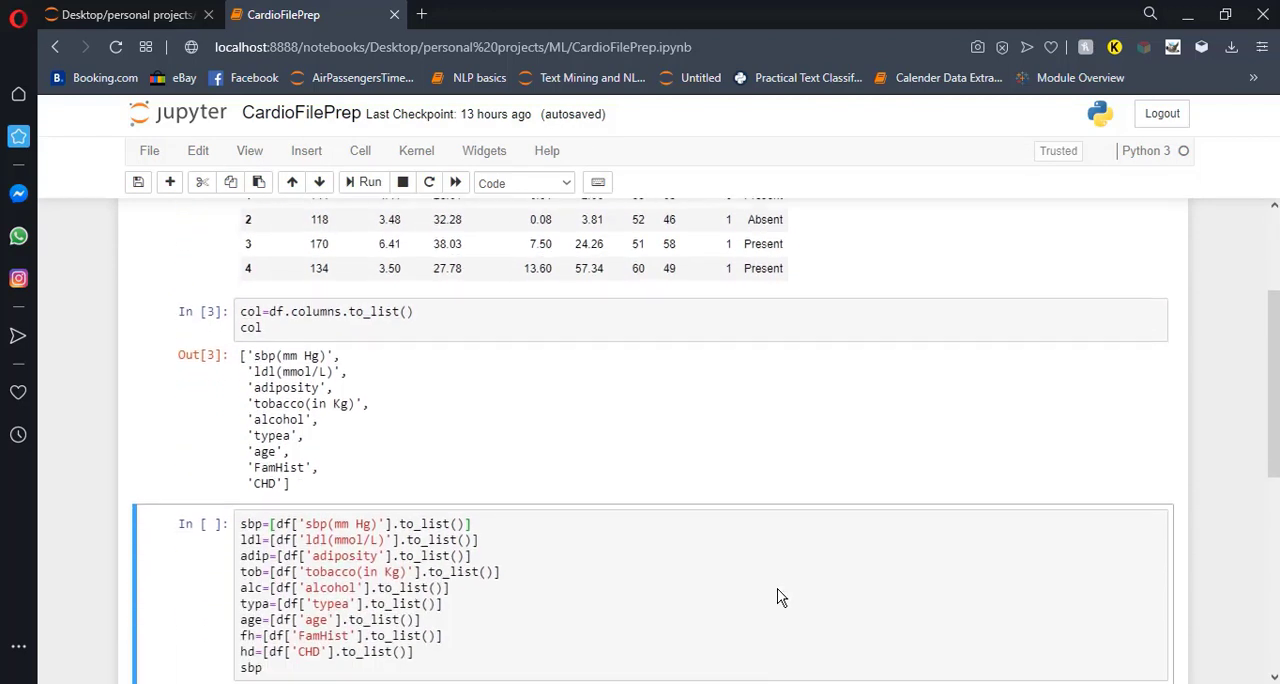
click(496, 524)
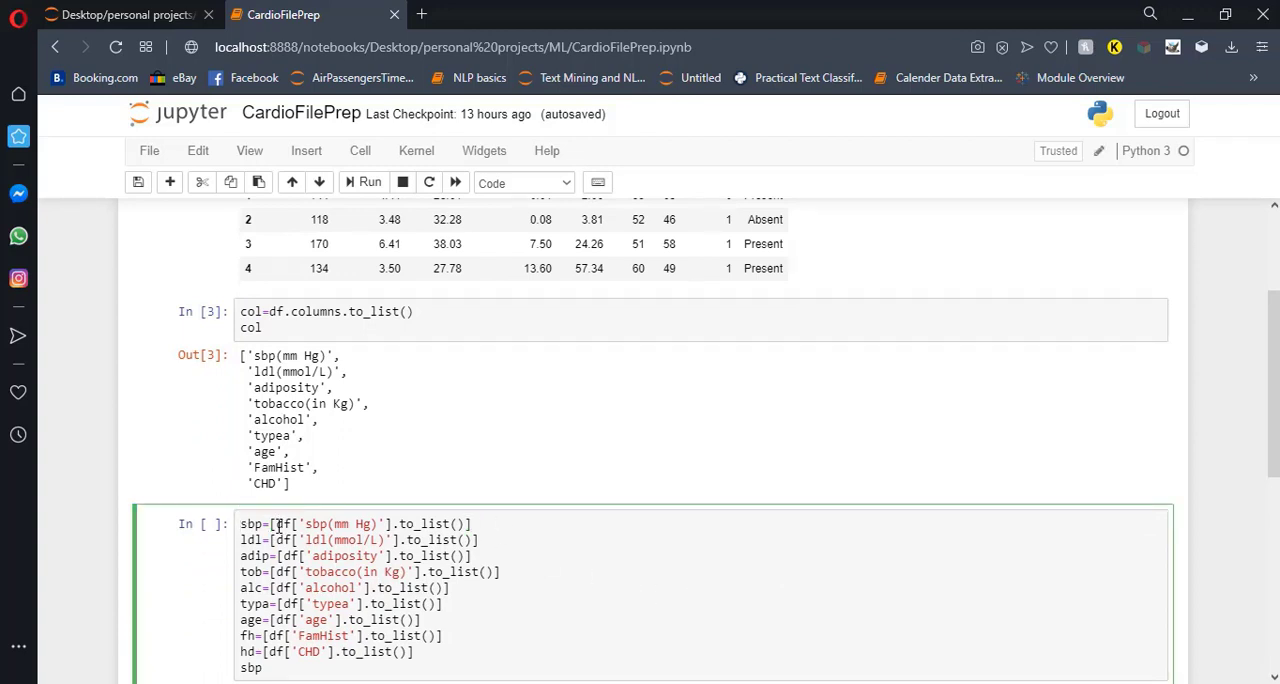
drag(278, 524, 395, 524)
scroll(393, 524, up, 1)
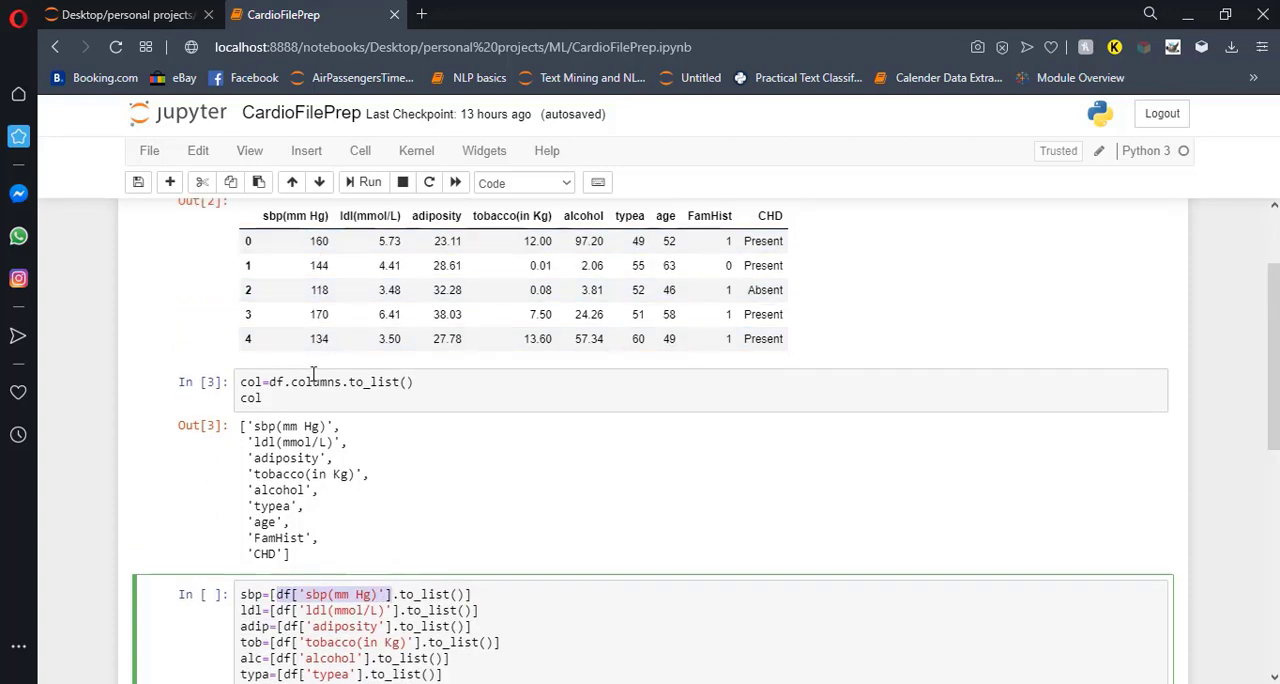
drag(398, 595, 465, 595)
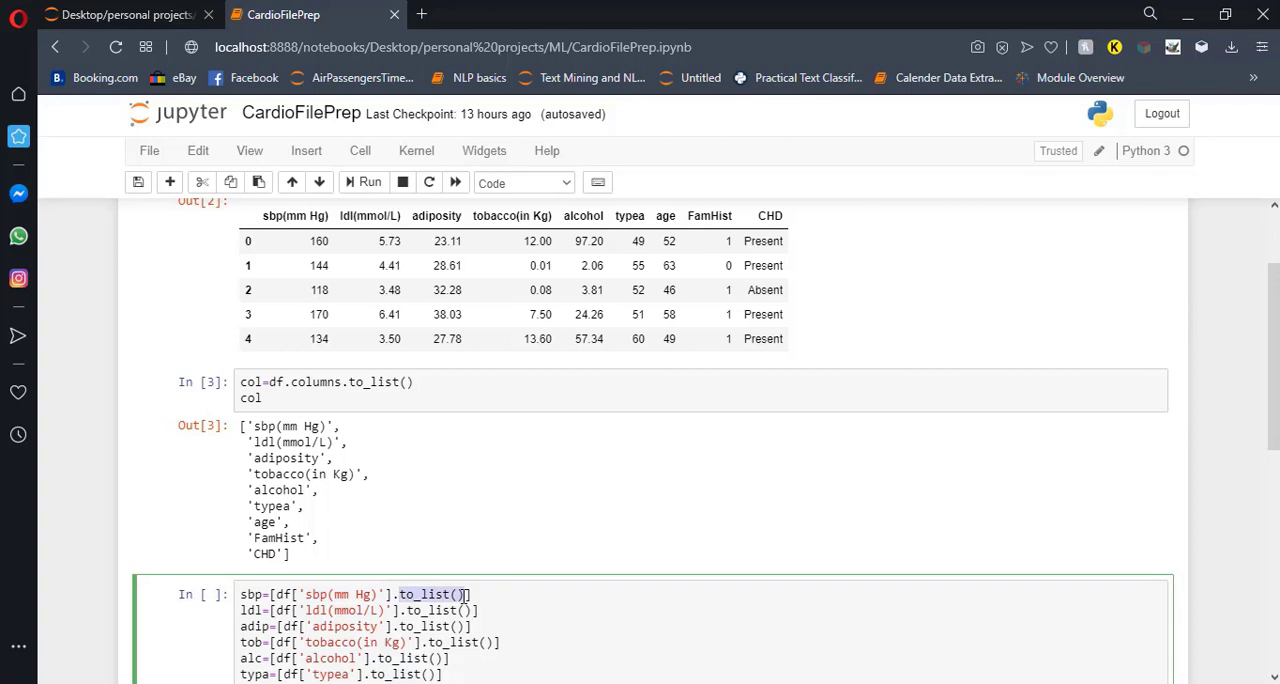
click(488, 595)
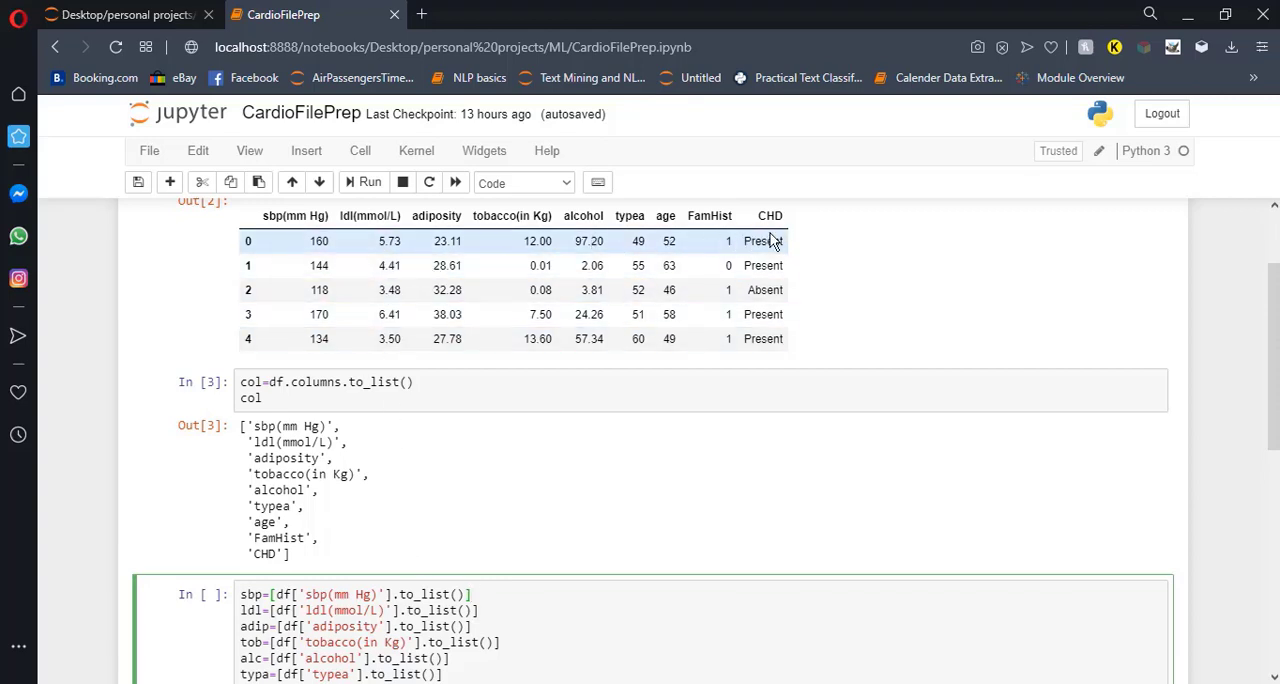
scroll(420, 320, down, 1)
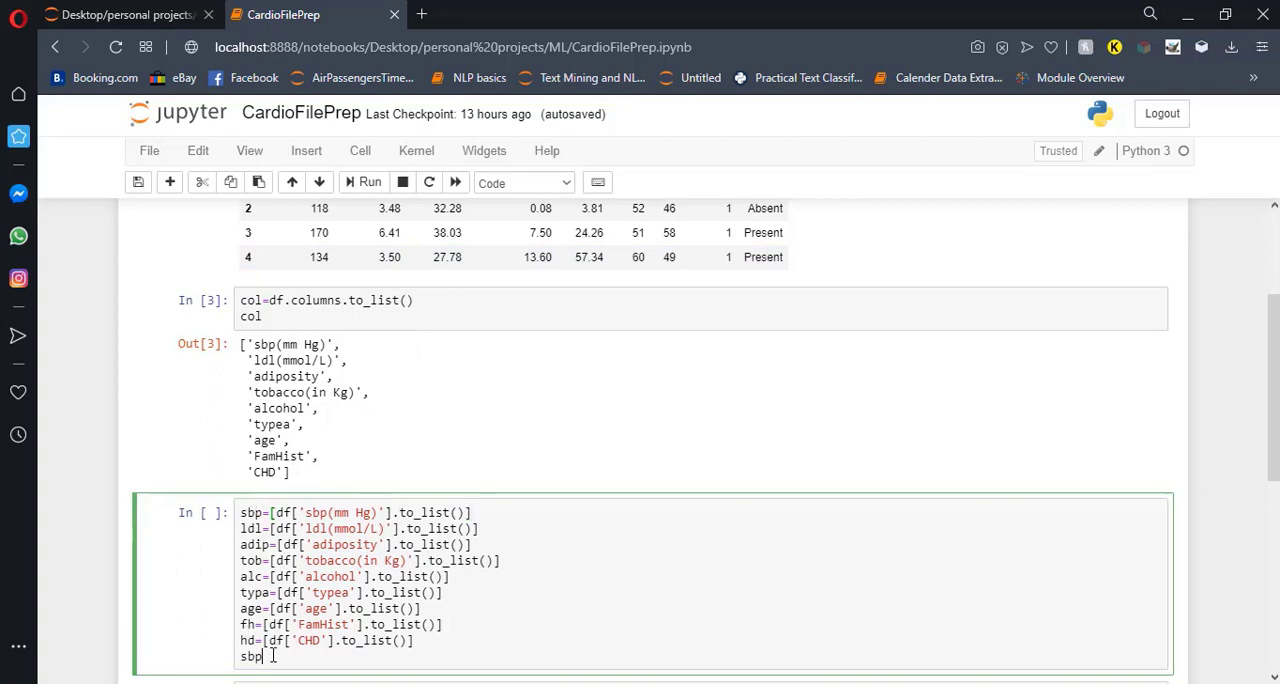
scroll(268, 652, down, 1)
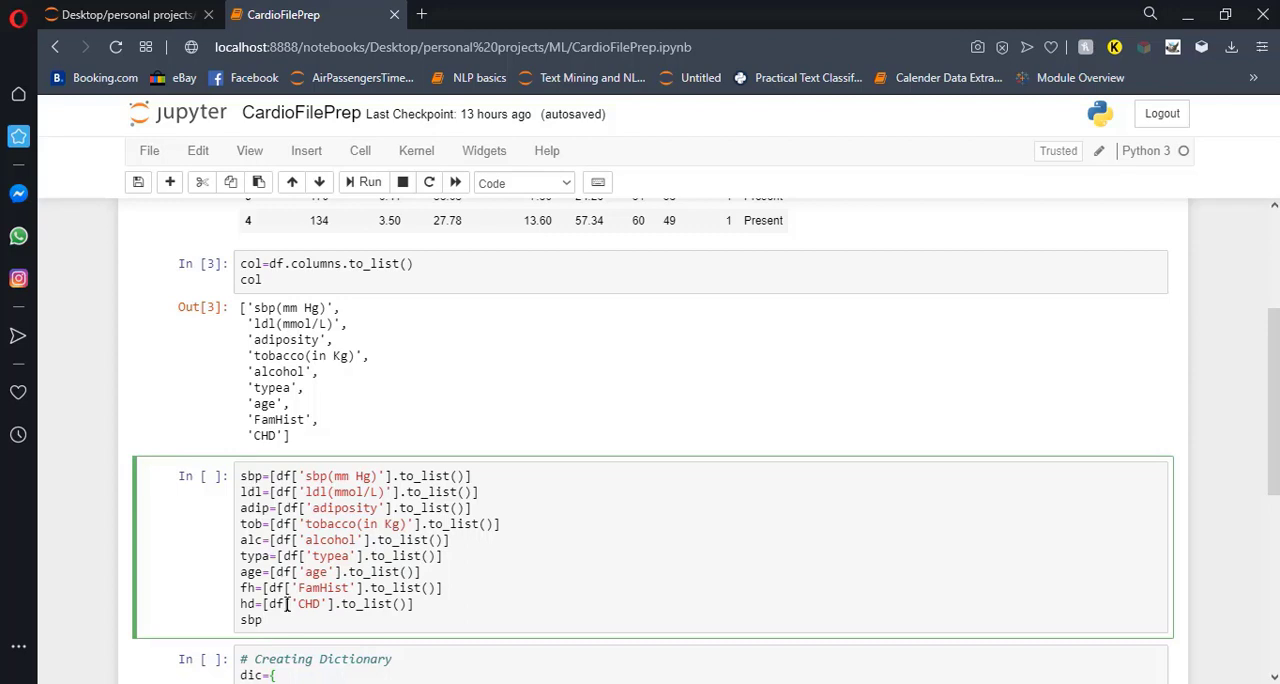
key(shift+Return)
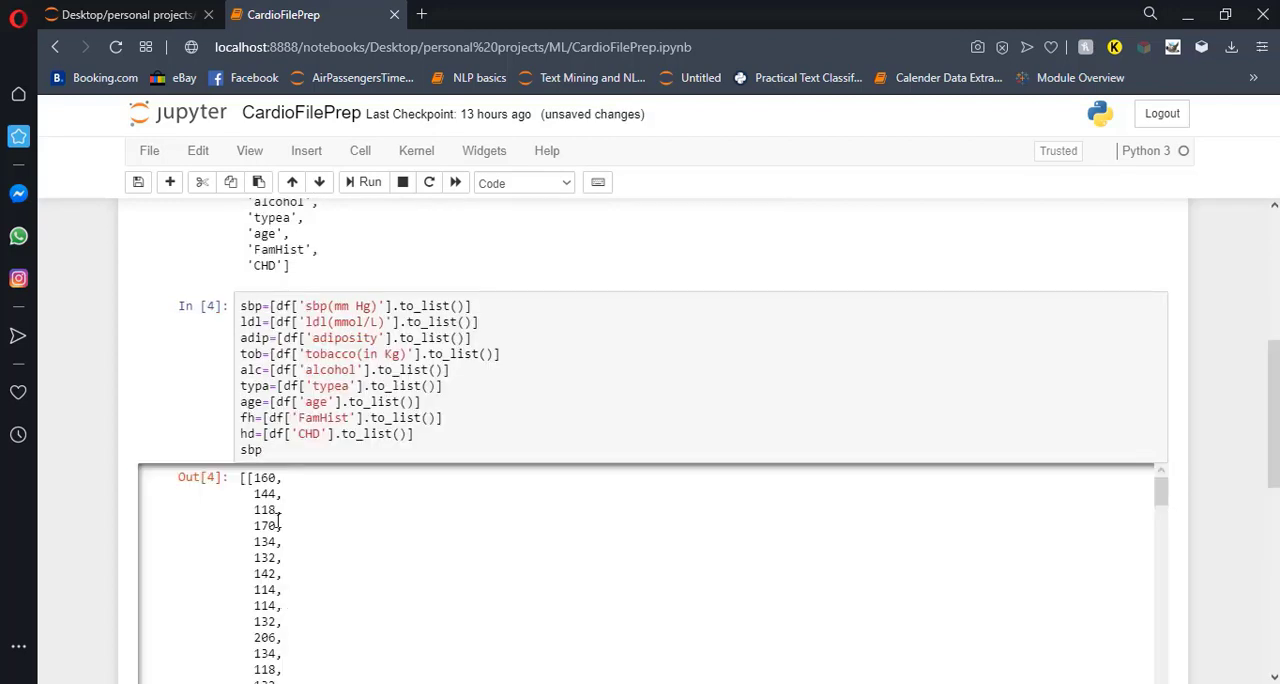
click(248, 481)
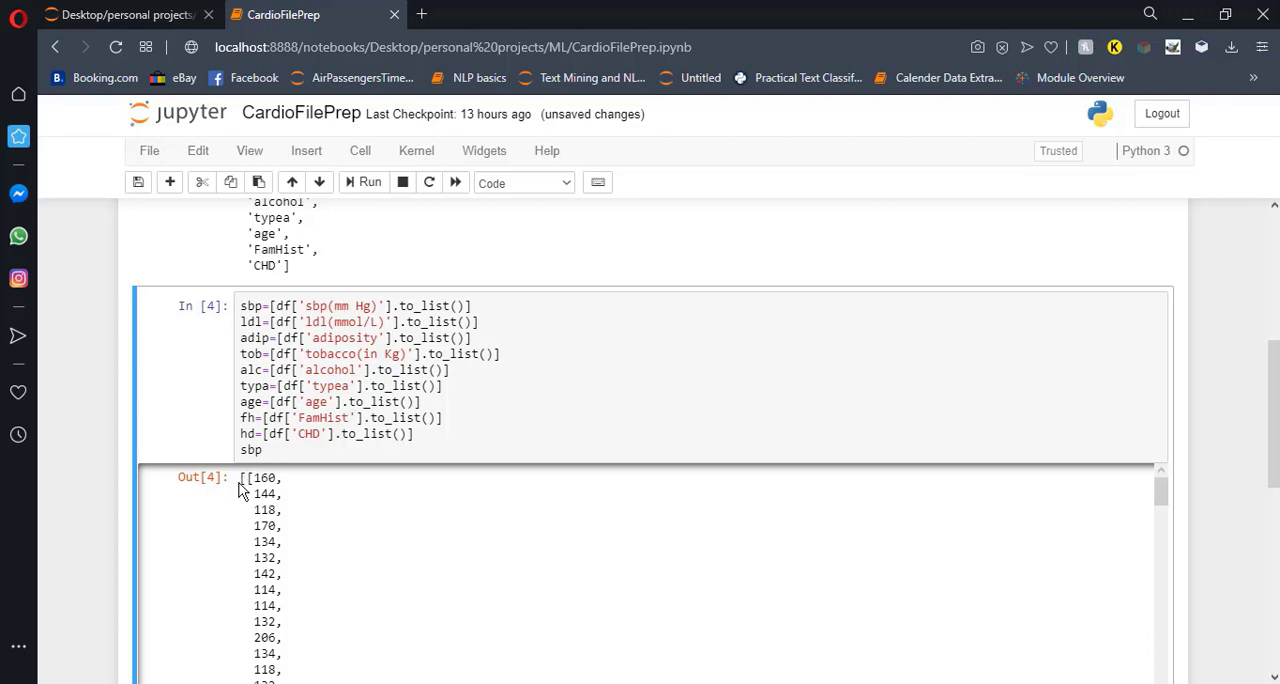
click(443, 440)
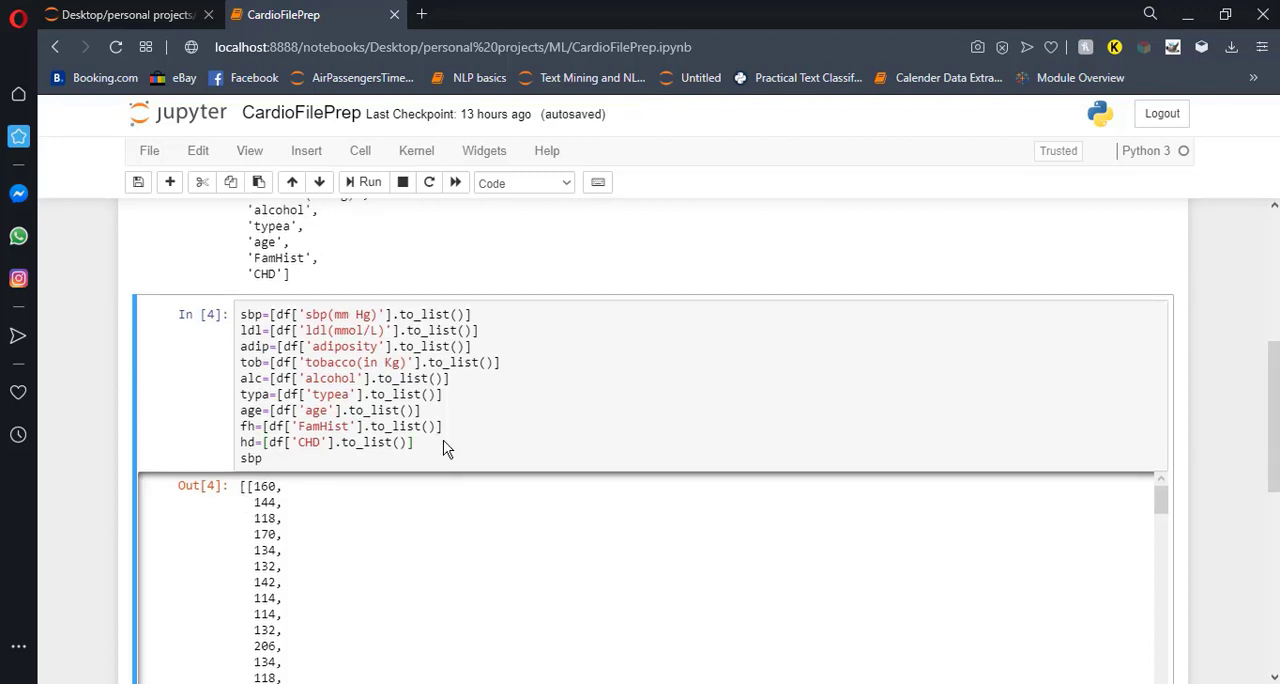
Examine how the keys col[0] to col[8] in the Creating Dictionary cell relate to the column-name list stored in col.
scroll(443, 449, down, 3)
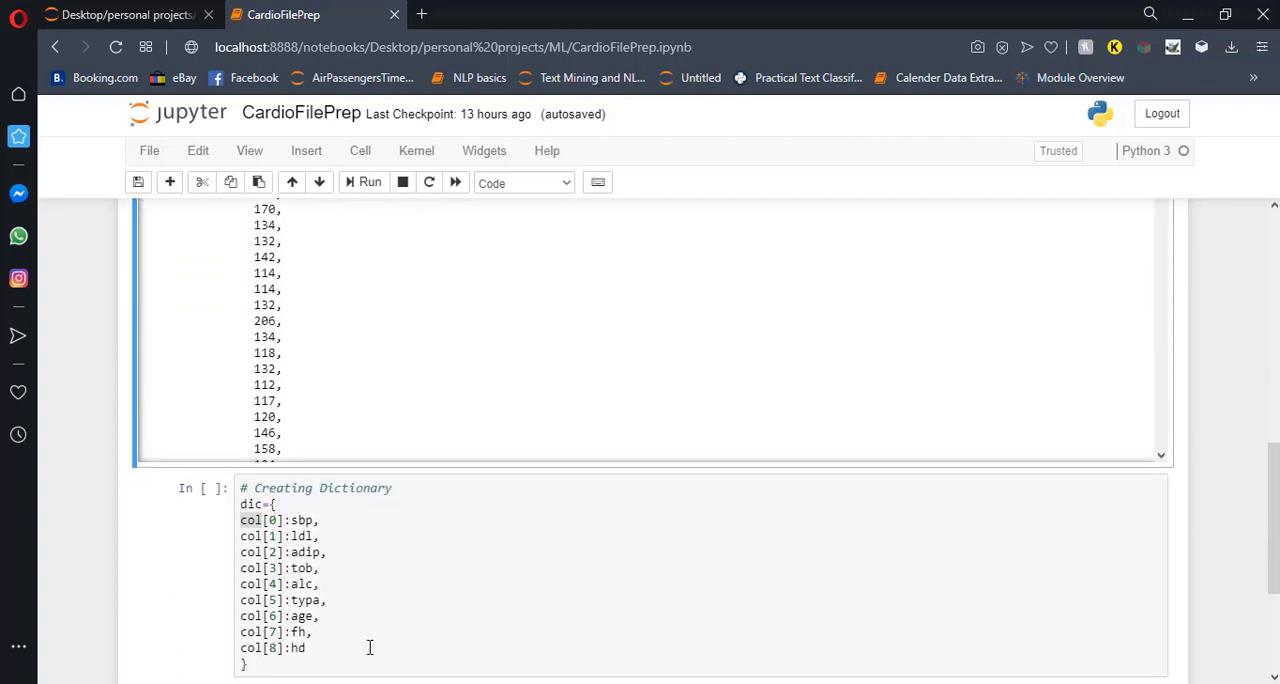
click(360, 546)
double_click(262, 520)
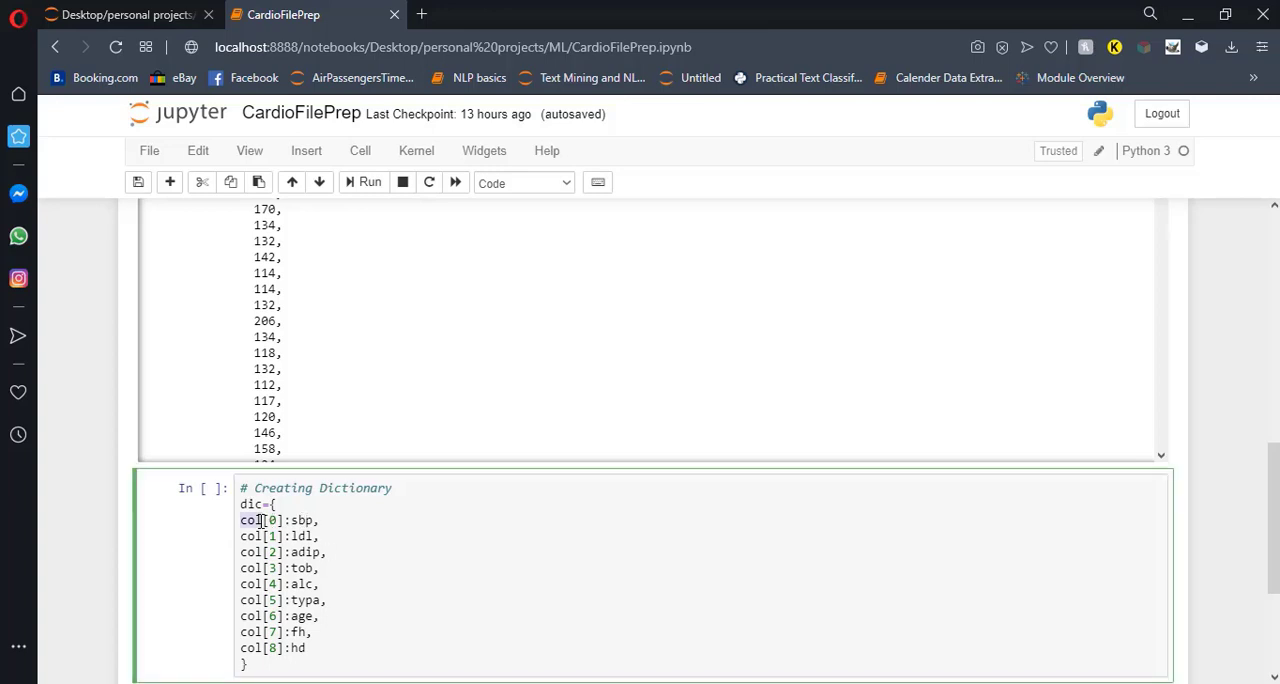
scroll(389, 543, up, 5)
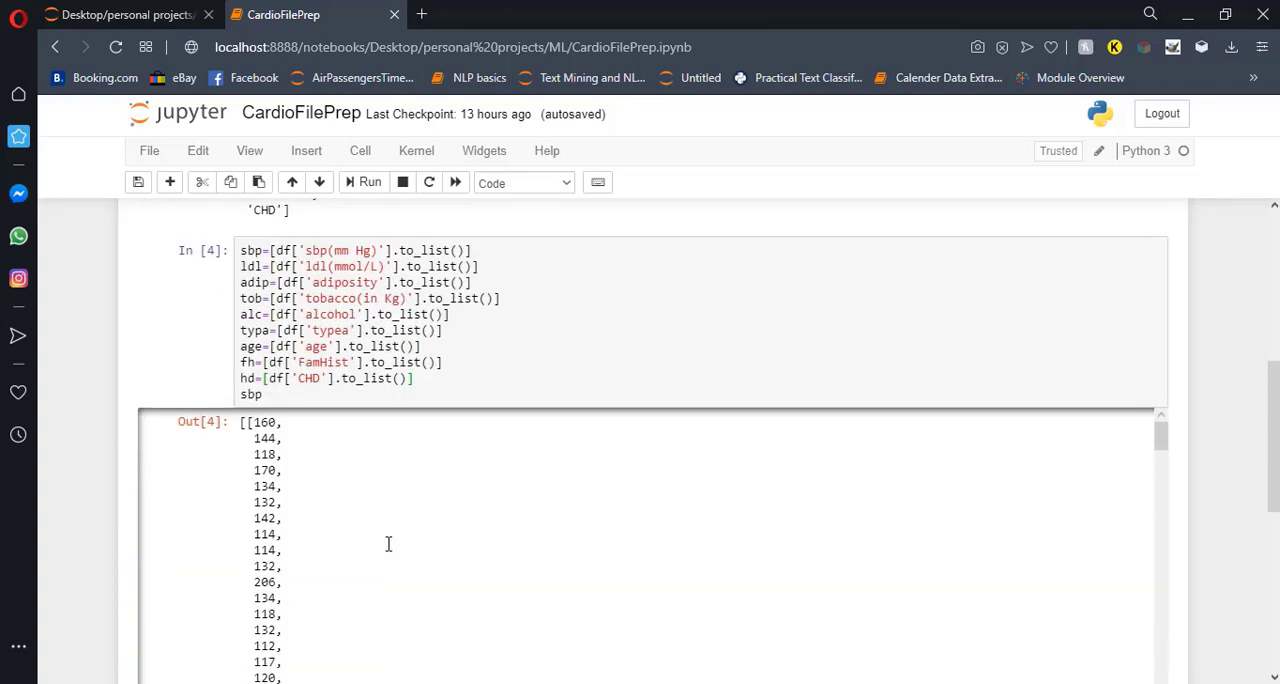
scroll(405, 366, up, 3)
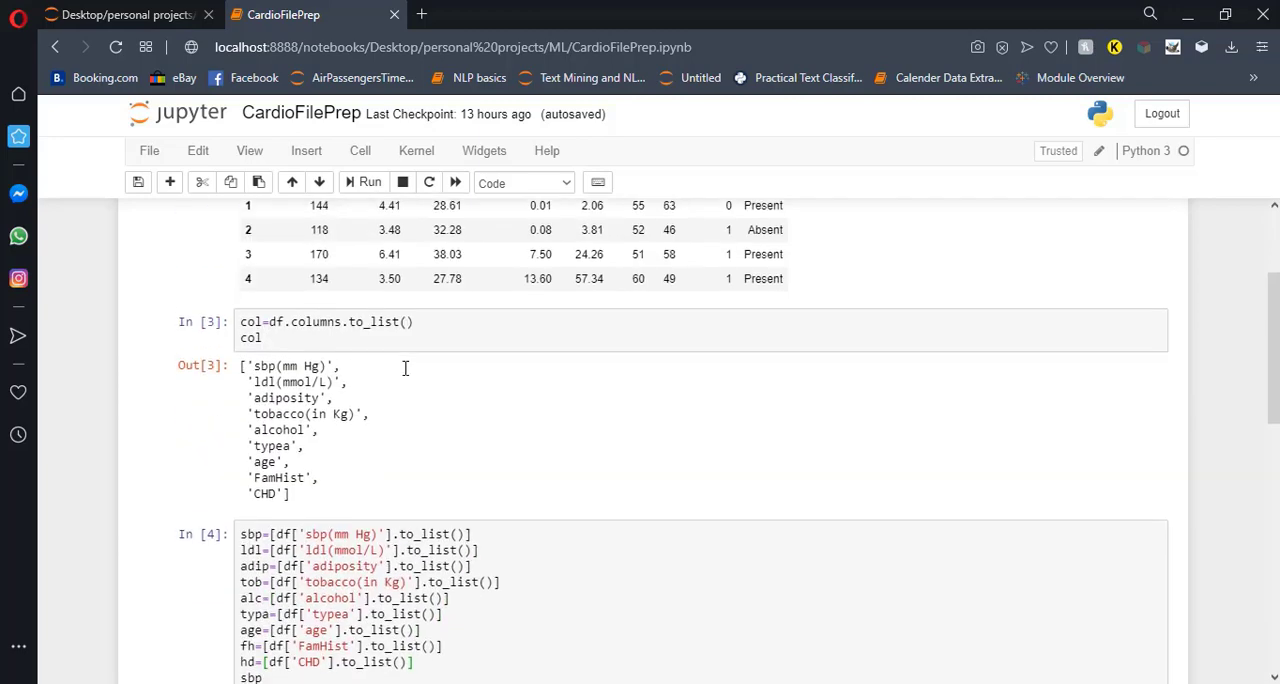
scroll(405, 368, up, 3)
scroll(405, 368, down, 1)
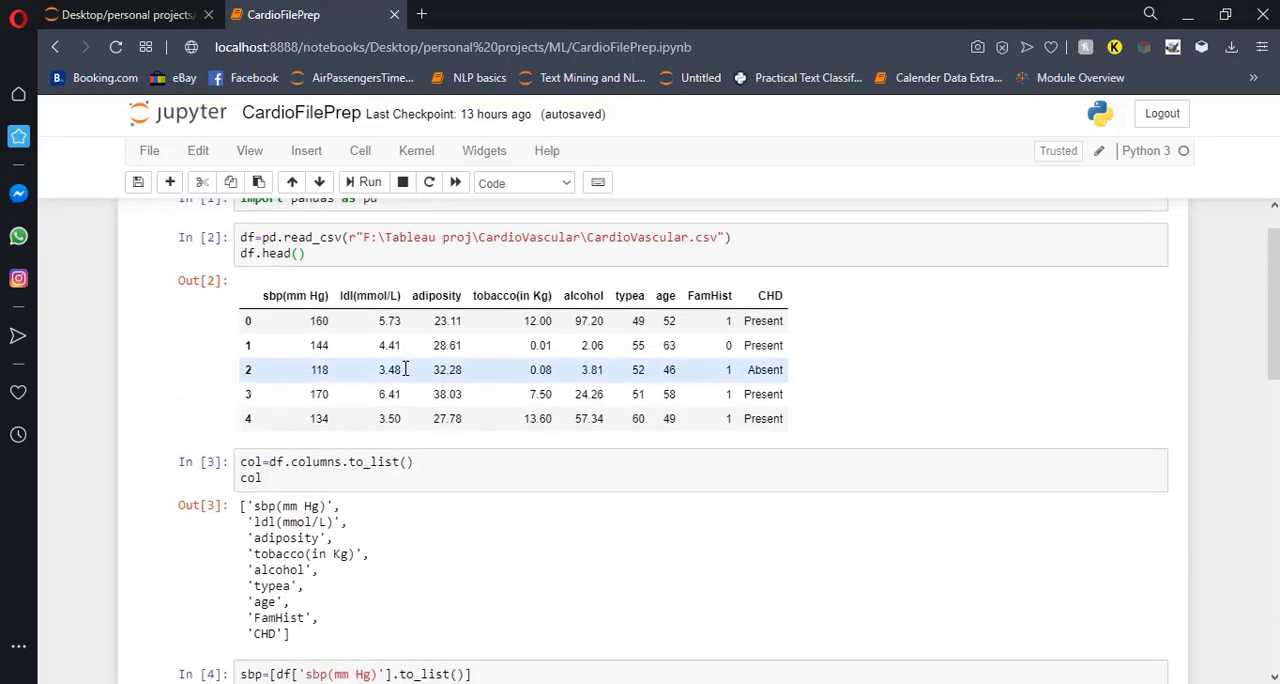
click(268, 479)
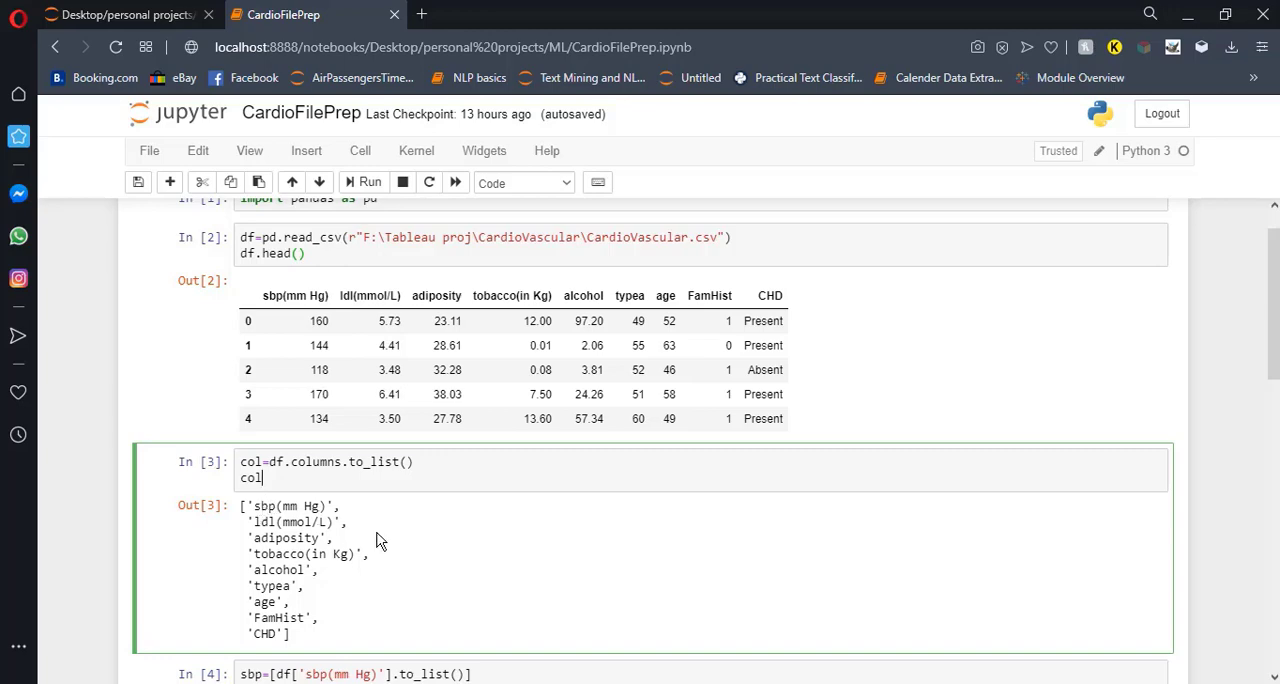
scroll(377, 537, down, 10)
scroll(377, 537, up, 1)
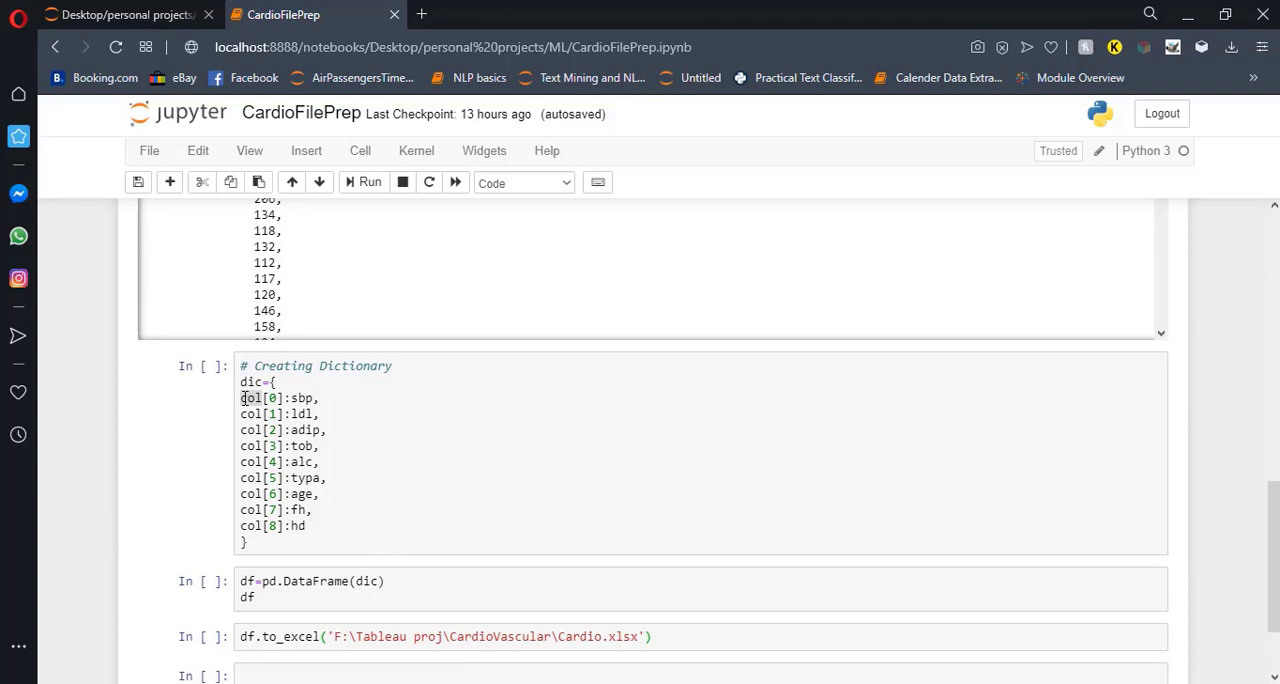
Compare the sbp value in the dictionary cell with the sbp list assignment in the cell that creates the nested lists.
click(314, 404)
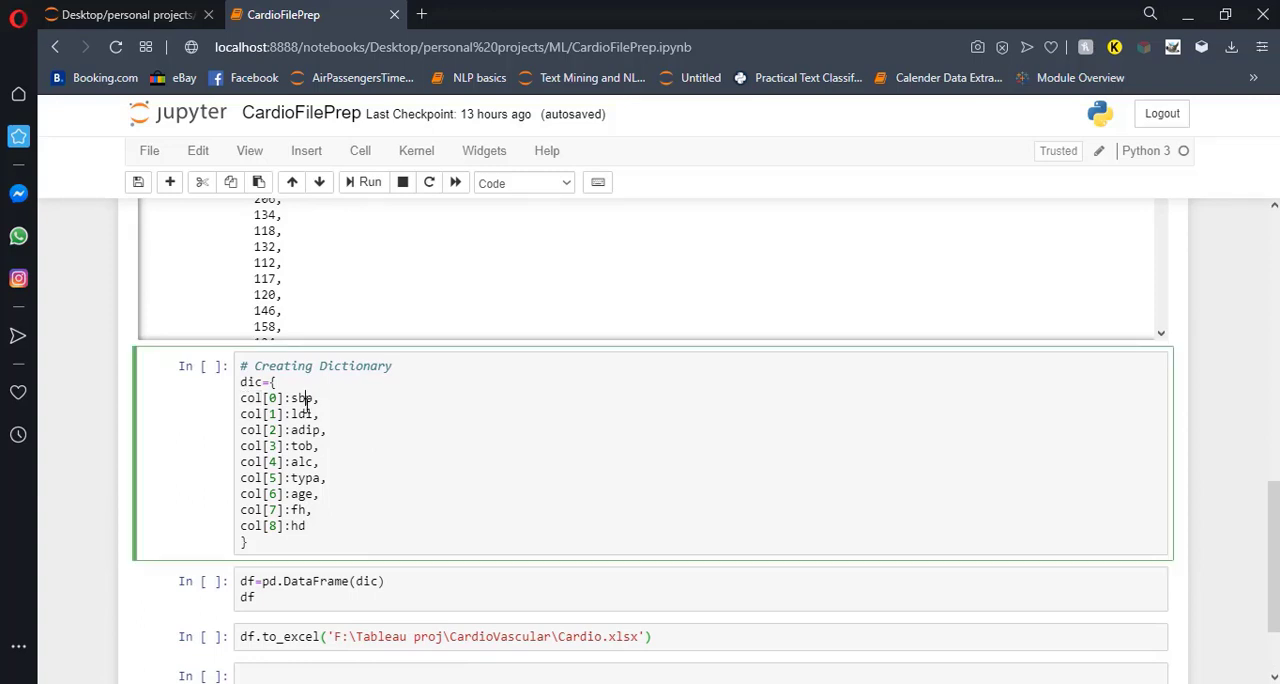
scroll(386, 403, up, 5)
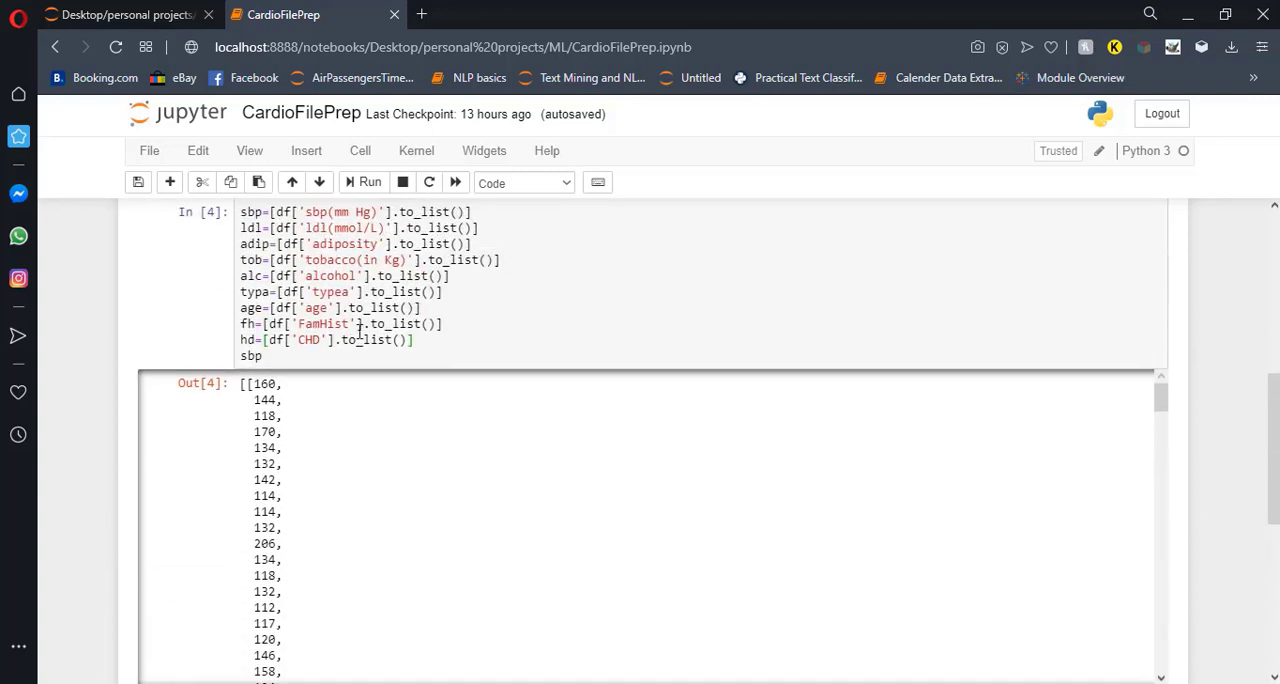
scroll(358, 332, up, 1)
click(251, 257)
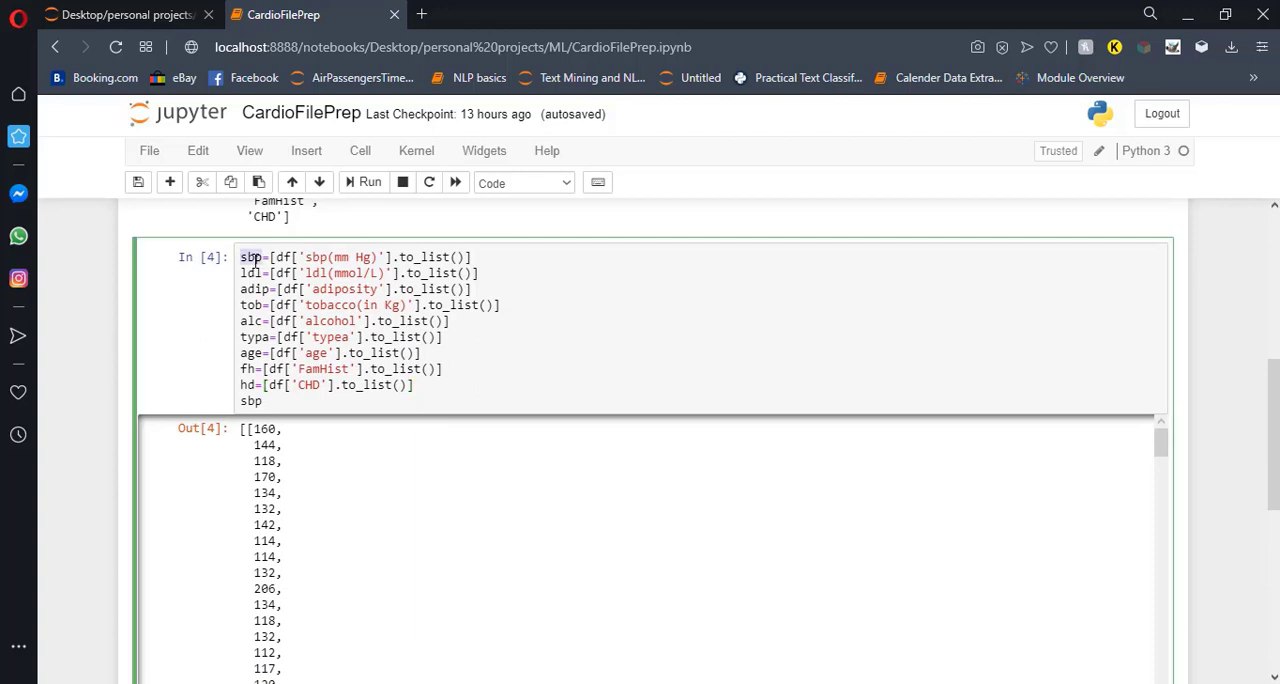
scroll(346, 360, down, 3)
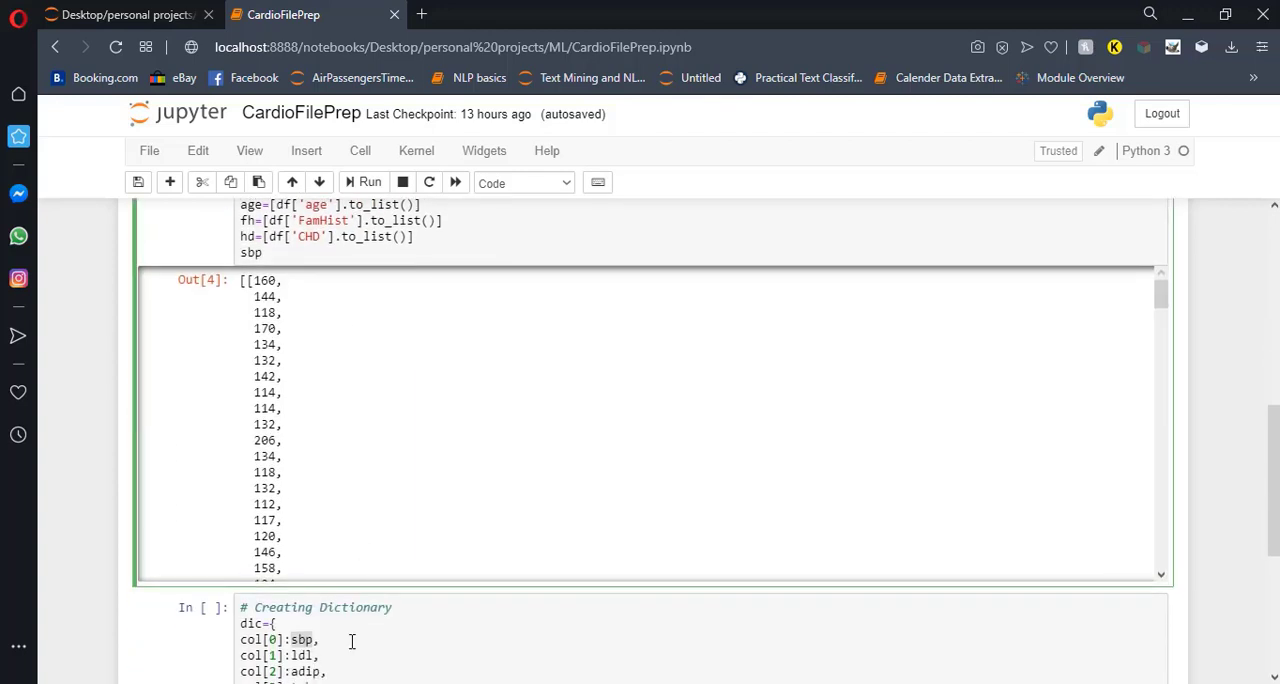
scroll(351, 641, down, 2)
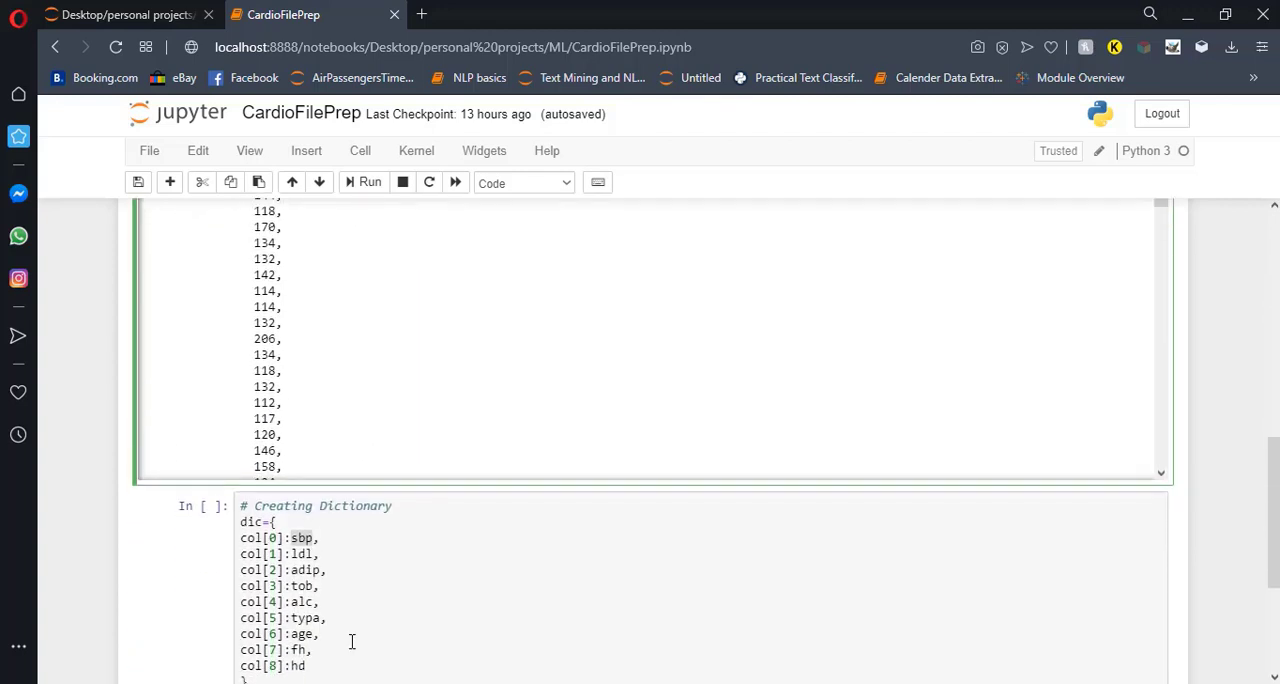
scroll(351, 641, down, 1)
Run the cells that create the dictionary dic and convert it into the DataFrame df, displaying the result.
click(352, 629)
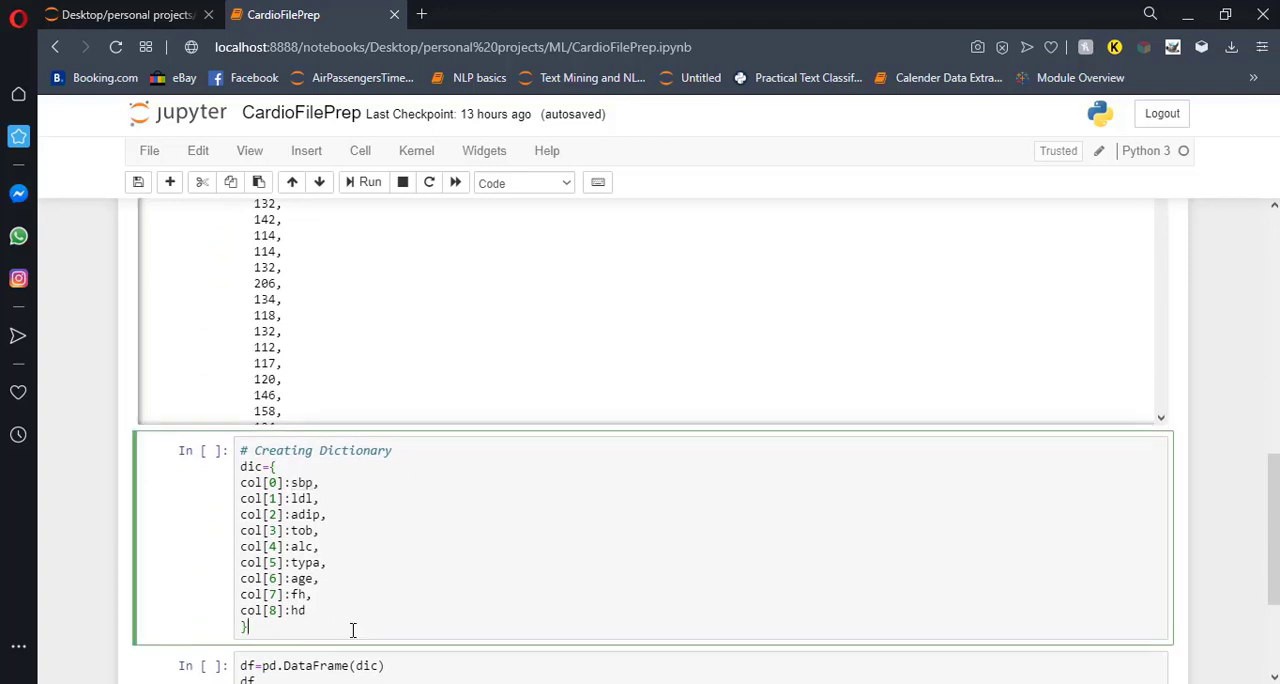
key(shift+Return)
scroll(352, 629, down, 2)
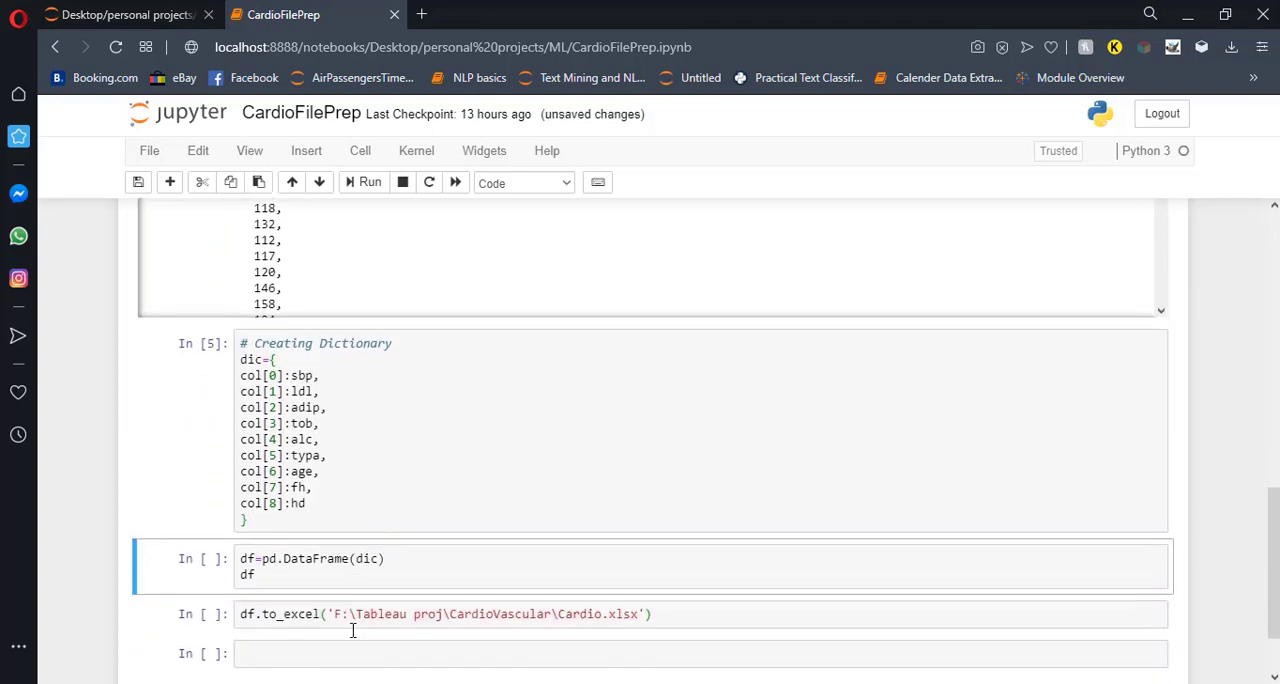
click(309, 579)
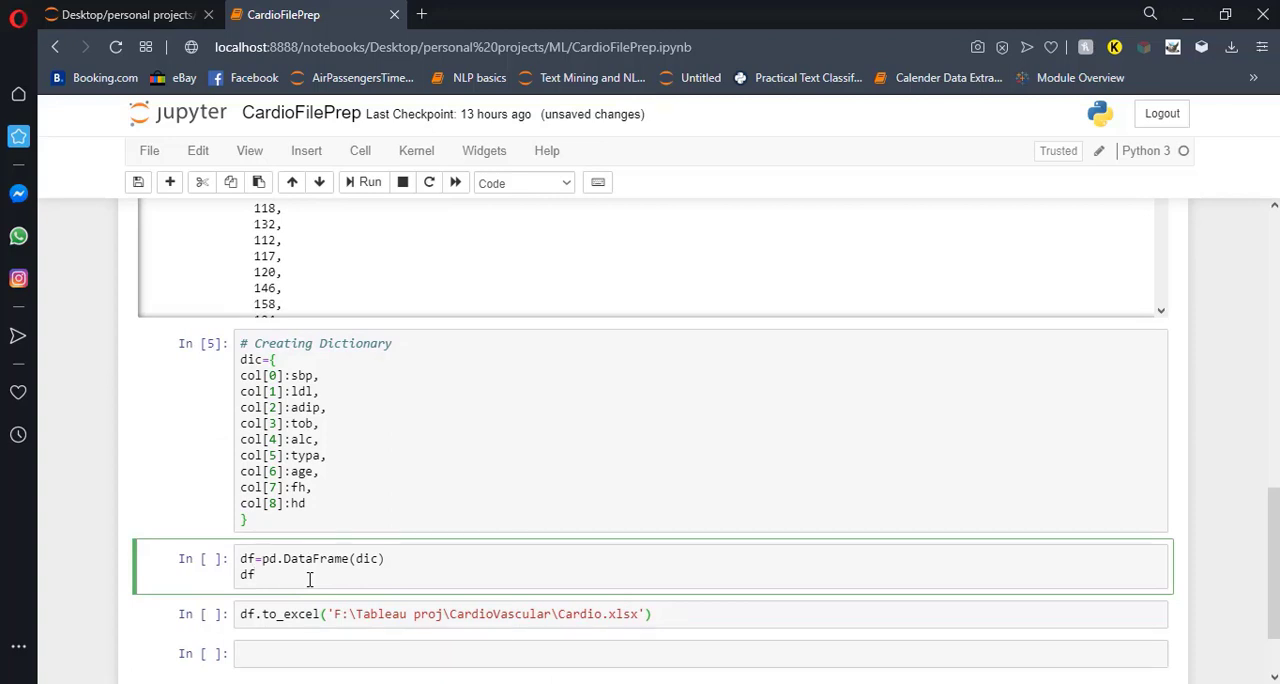
key(shift+Return)
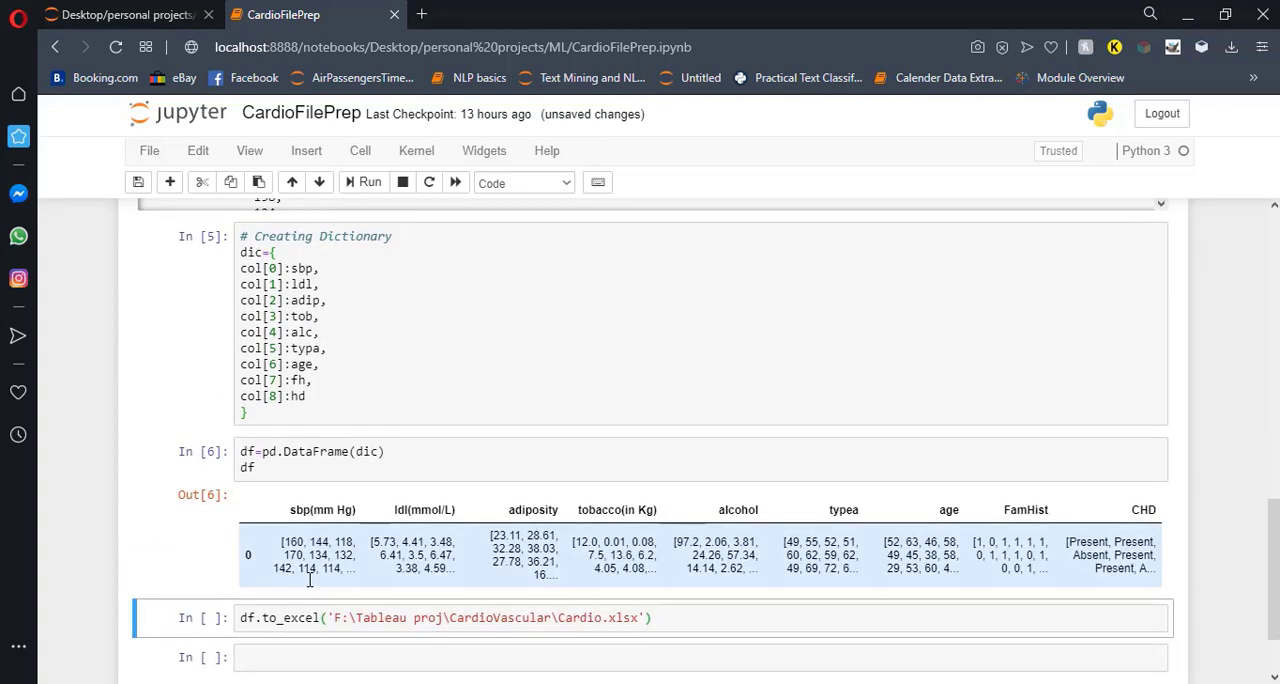
Run the export of df to F:\Tableau proj\CardioVascular\Cardio.xlsx, and open that workbook in Excel from the CardioVascular folder.
click(669, 622)
key(shift+Return)
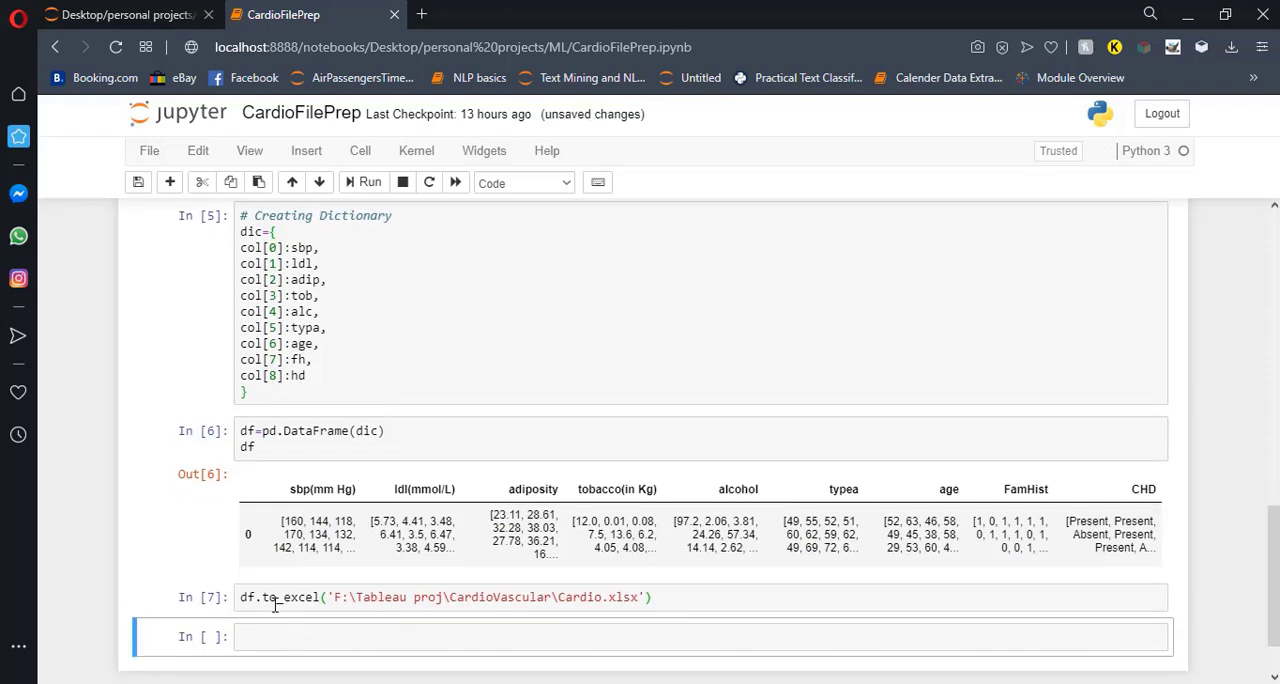
mouse_move(392, 683)
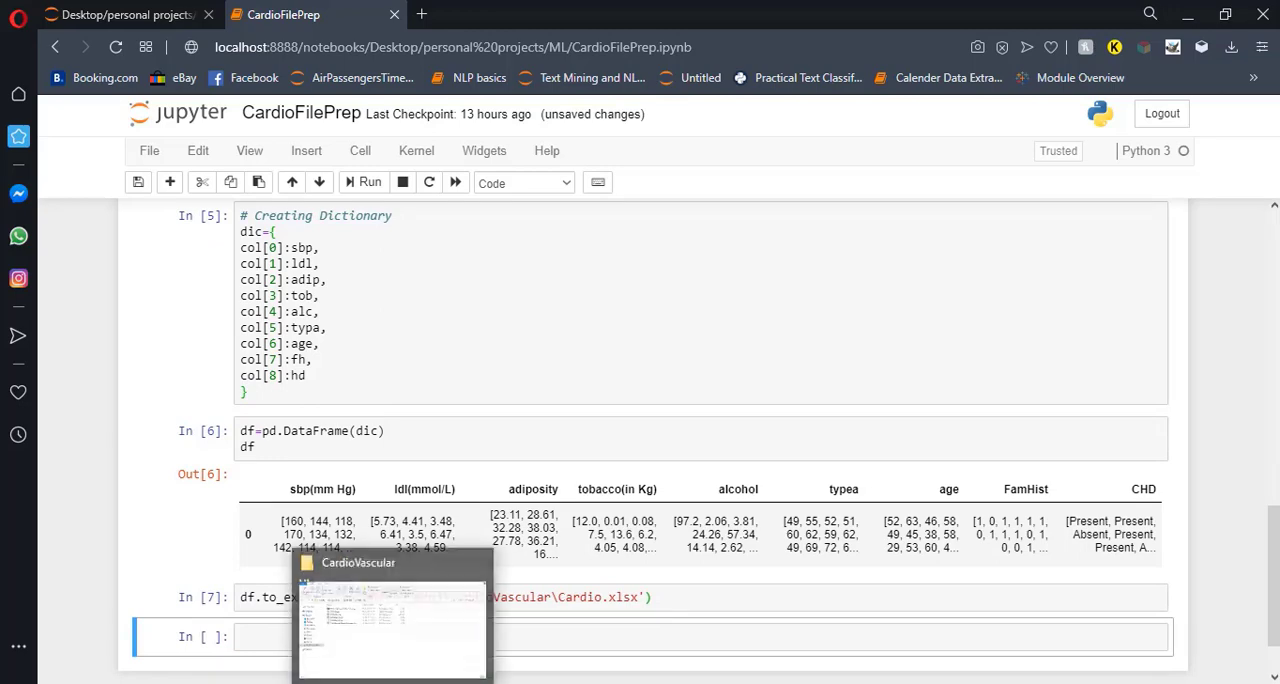
click(395, 590)
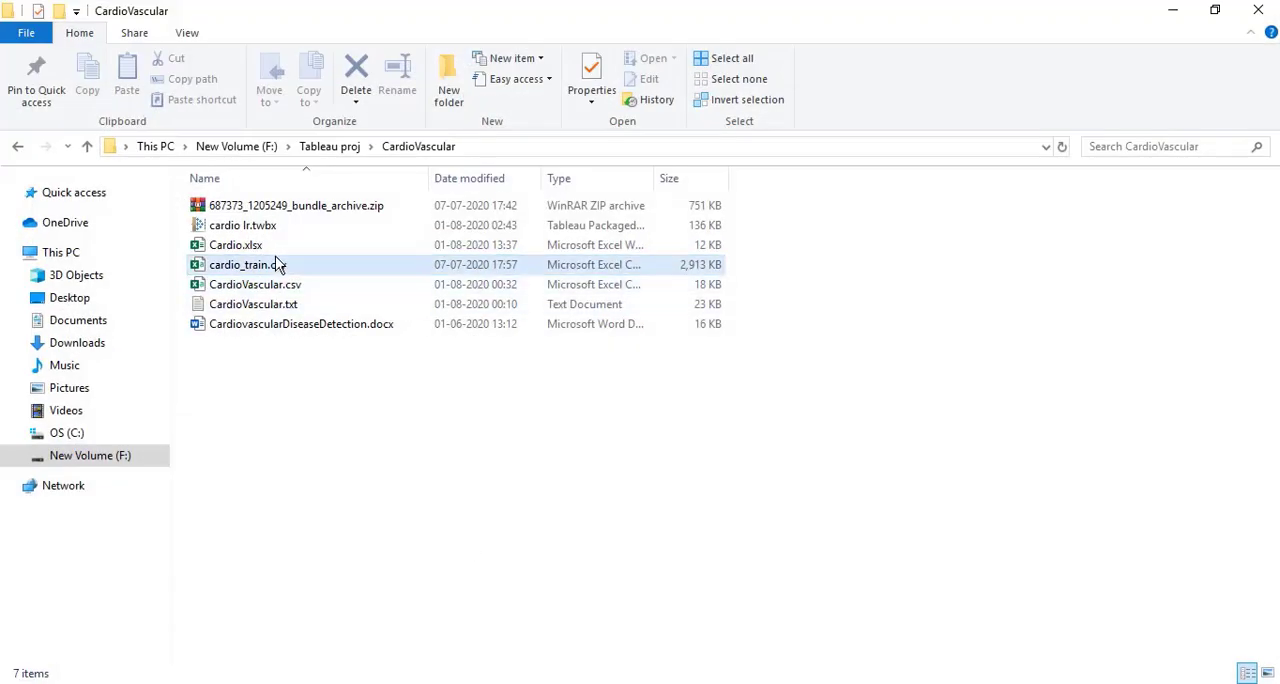
click(279, 251)
double_click(277, 250)
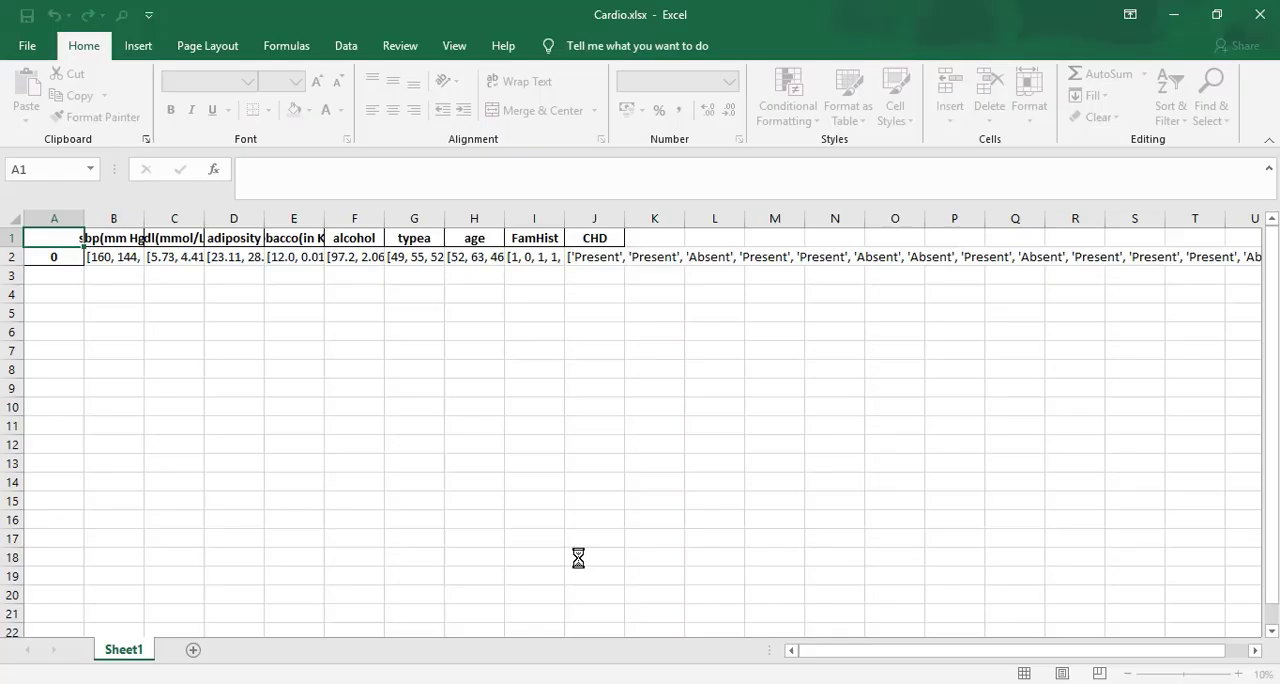
Fit column B's width to its contents and view the full sbp list in cell B2.
double_click(145, 219)
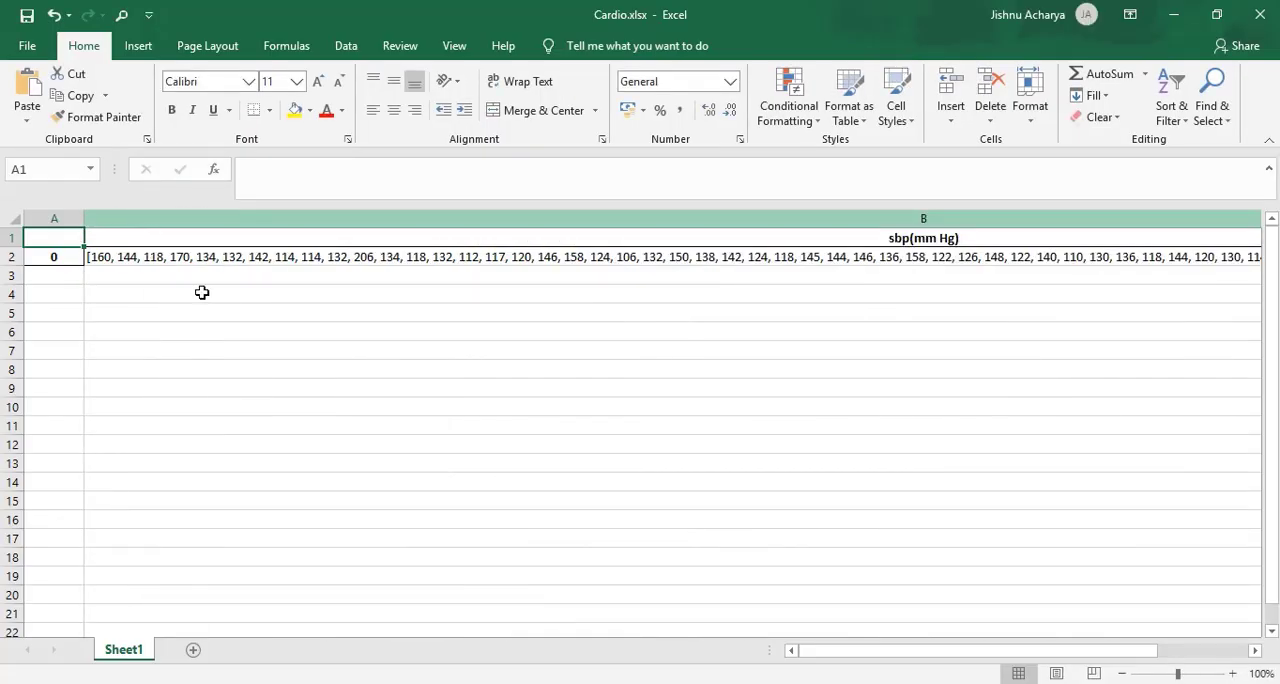
click(110, 261)
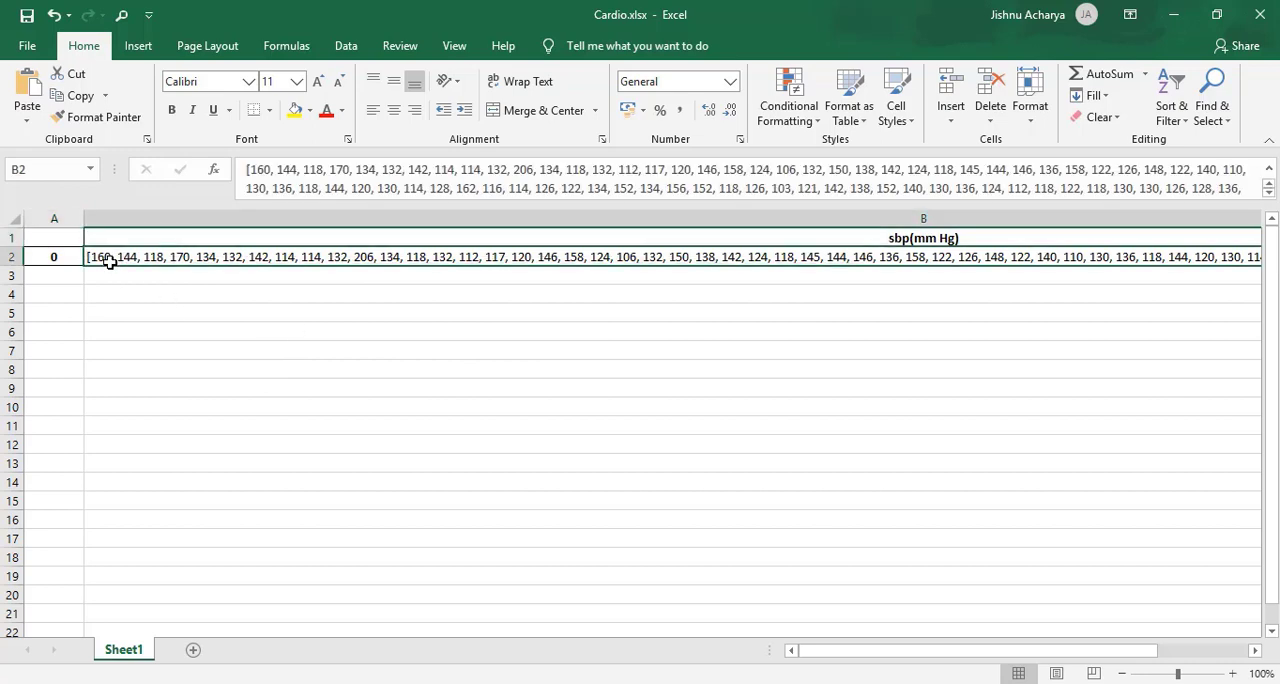
Delete the index column A from the Cardio.xlsx worksheet.
click(71, 227)
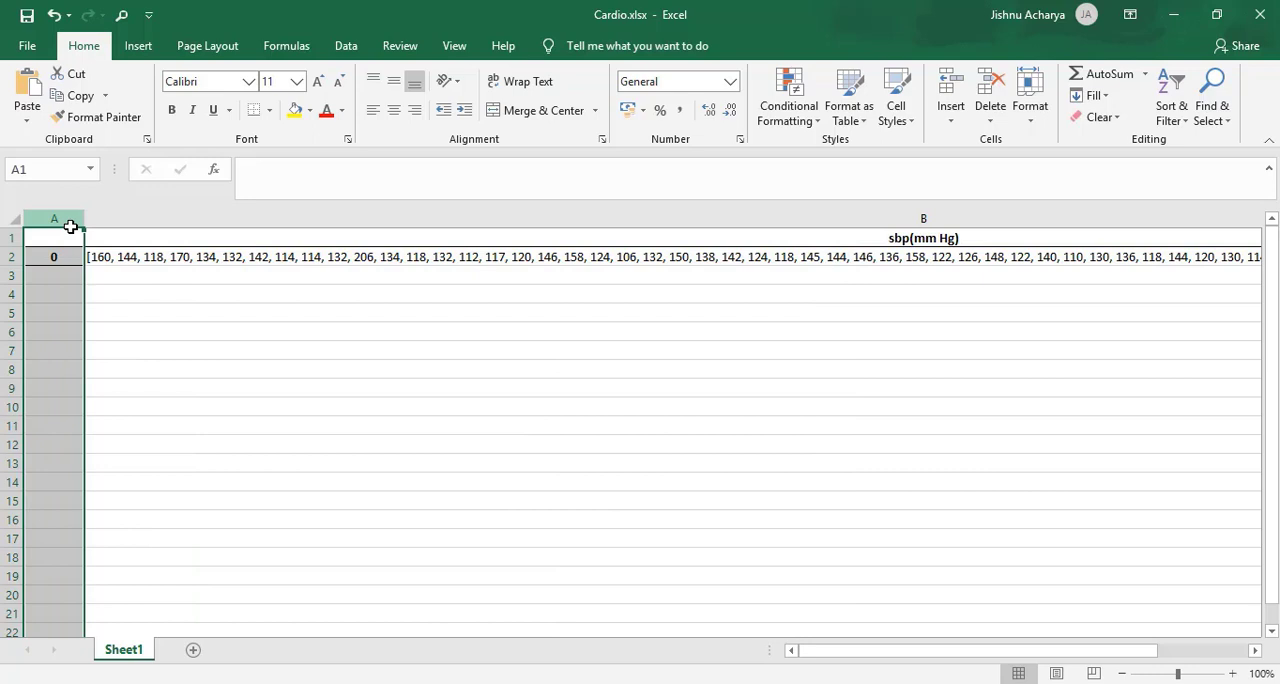
right_click(71, 227)
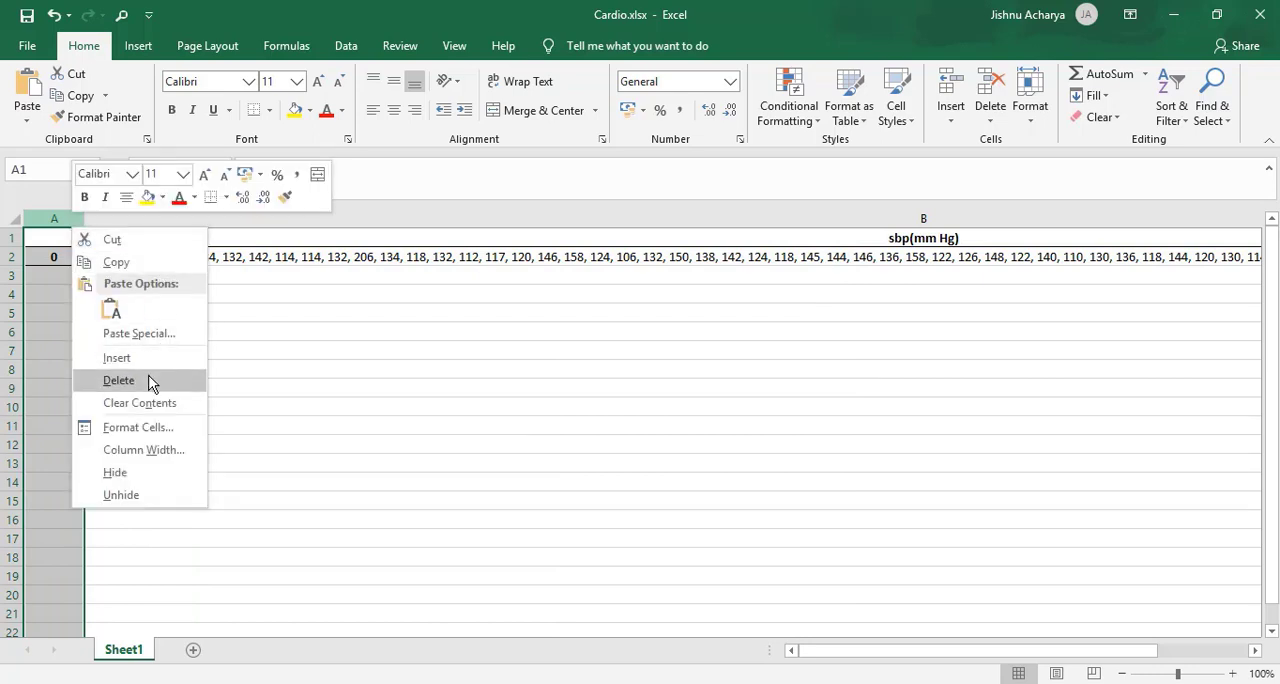
click(118, 381)
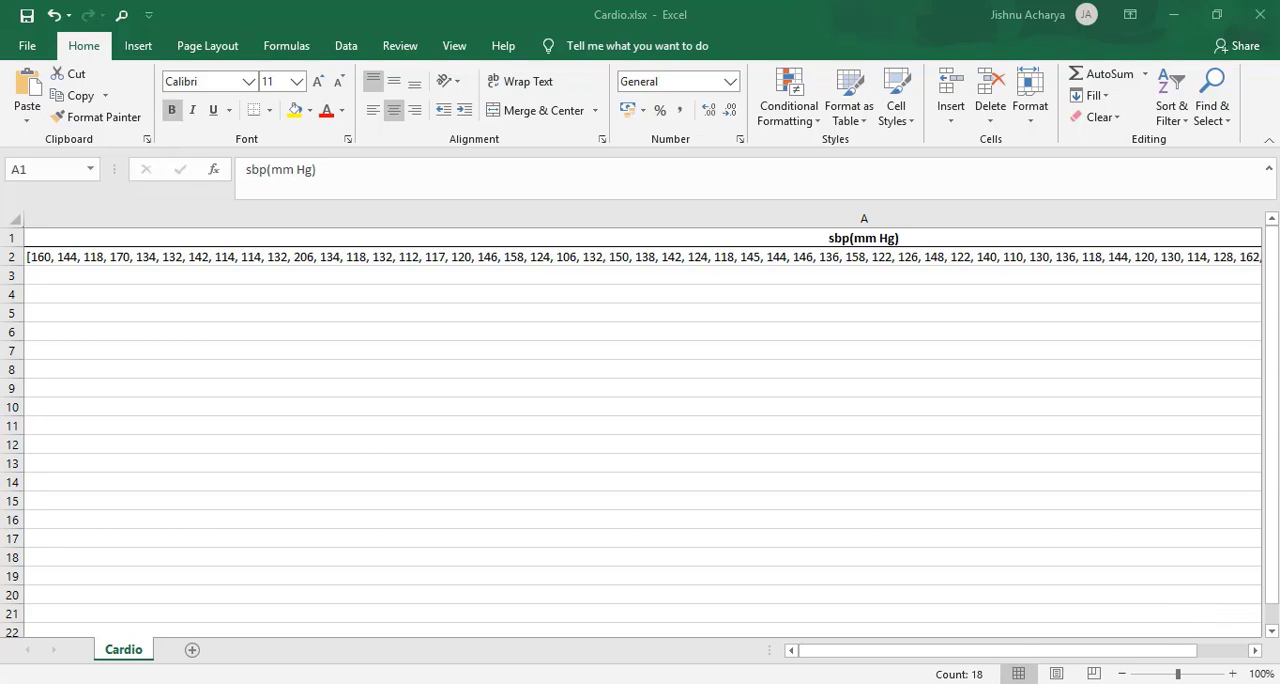
Take the tabpy_server folder's path from File Explorer and change to that directory with cd in Command Prompt.
key(alt+Tab)
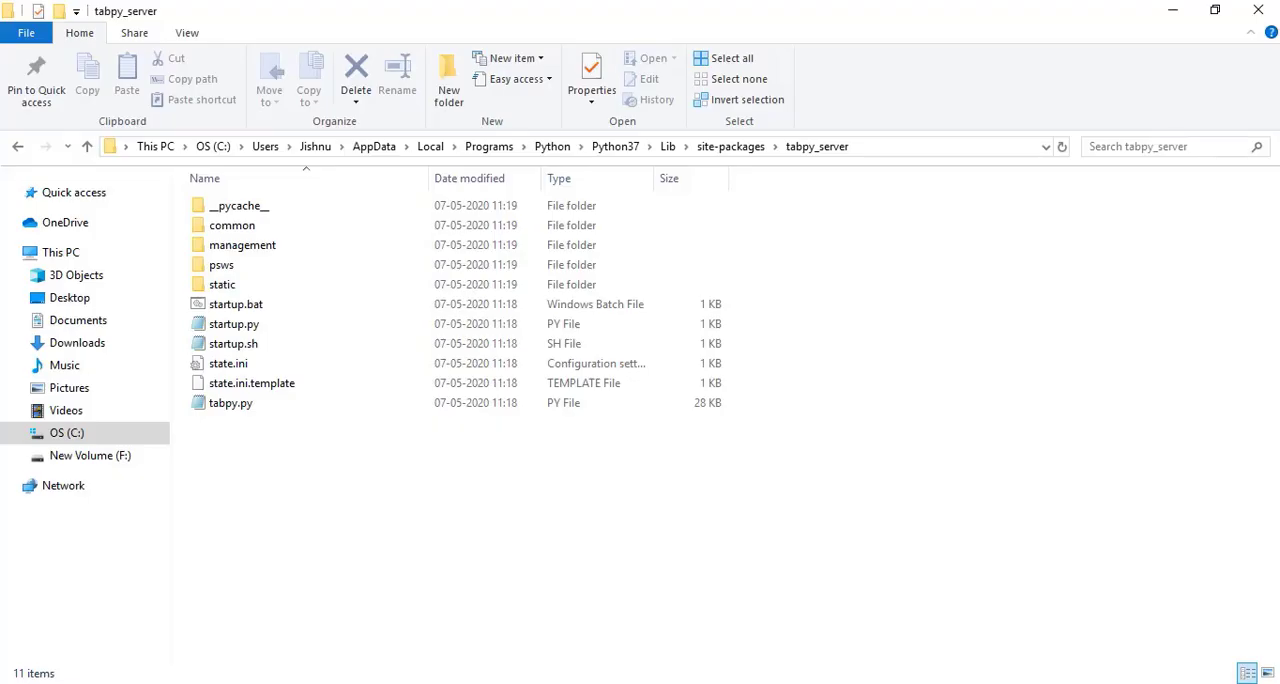
click(926, 150)
key(ctrl+c)
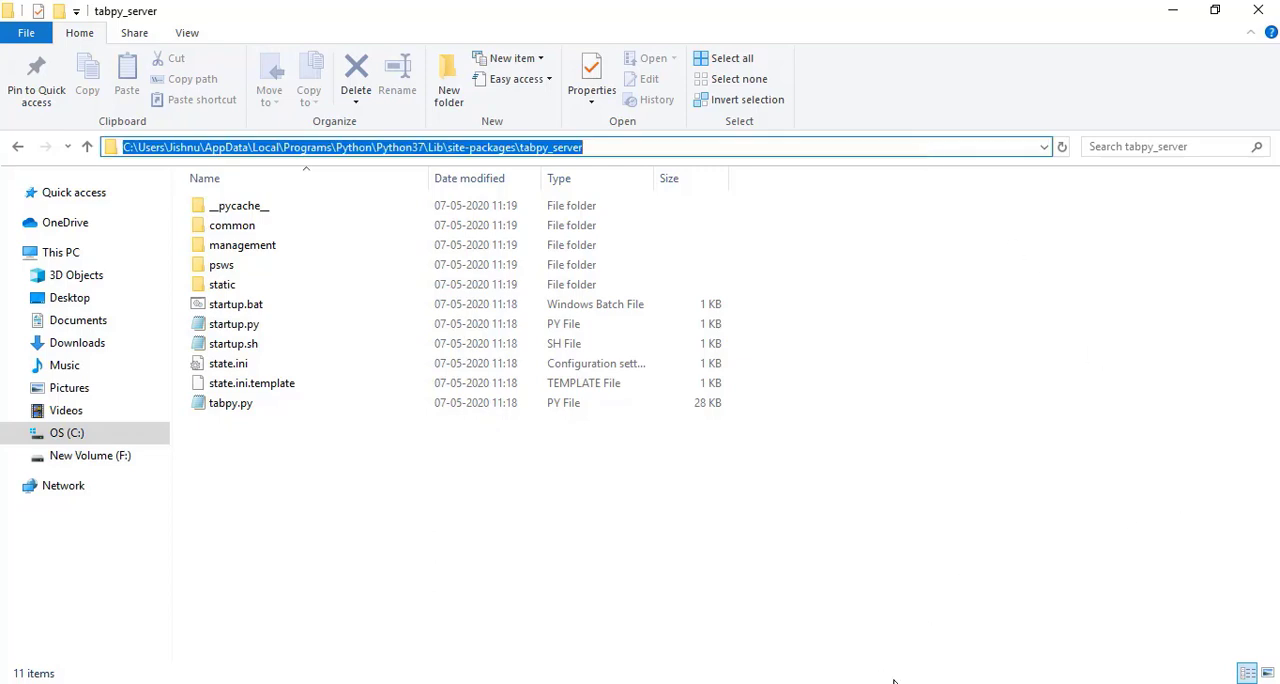
key(alt+Tab)
text(c)
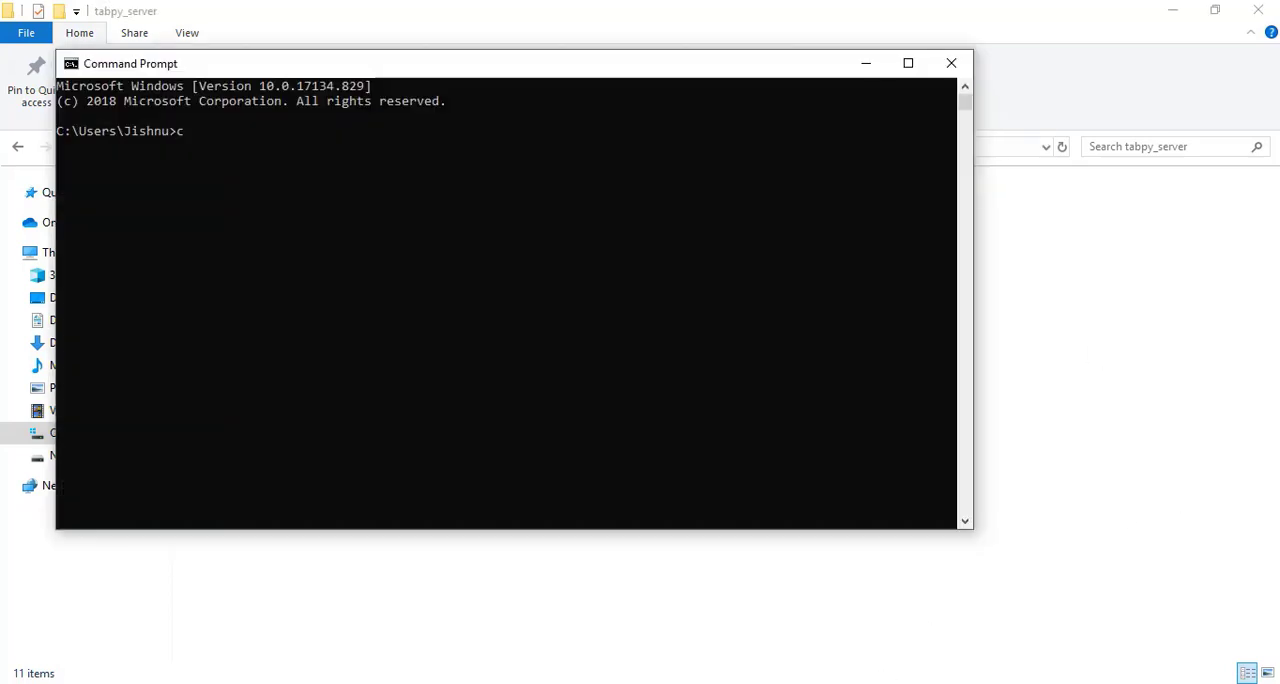
text(d)
key(ctrl+v)
key(Return)
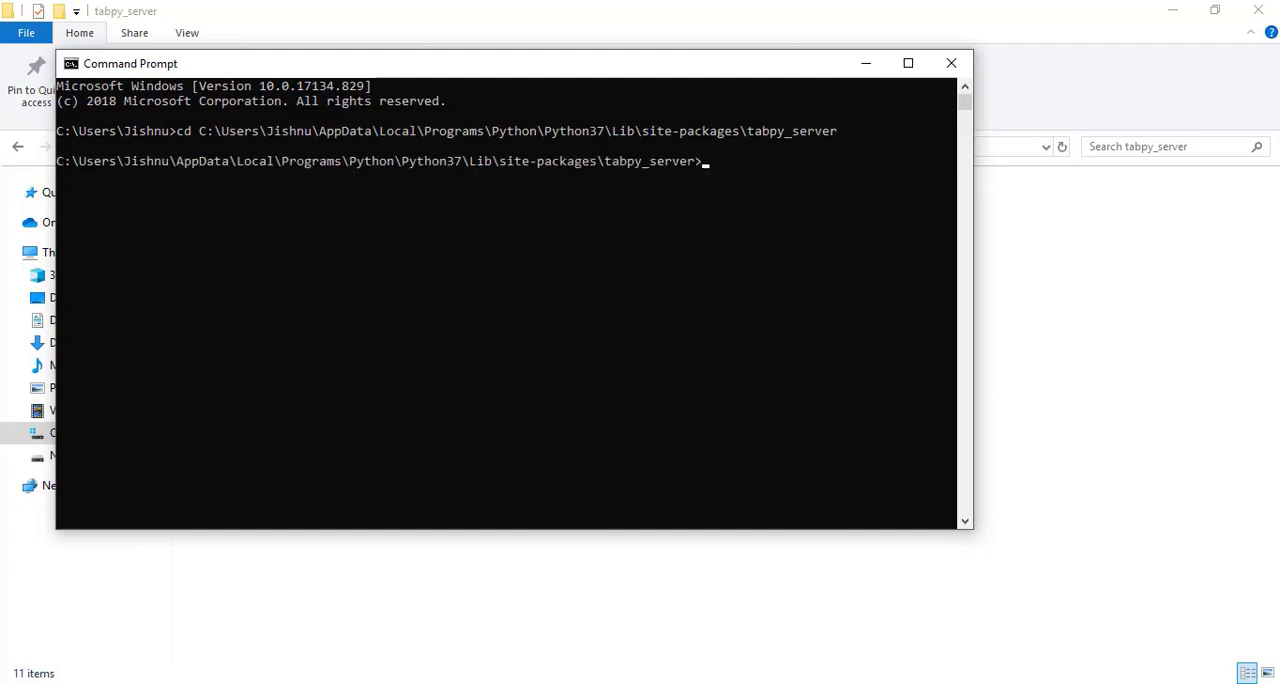
Start the TabPy server by running startup.bat, and minimize the Command Prompt window.
text(start)
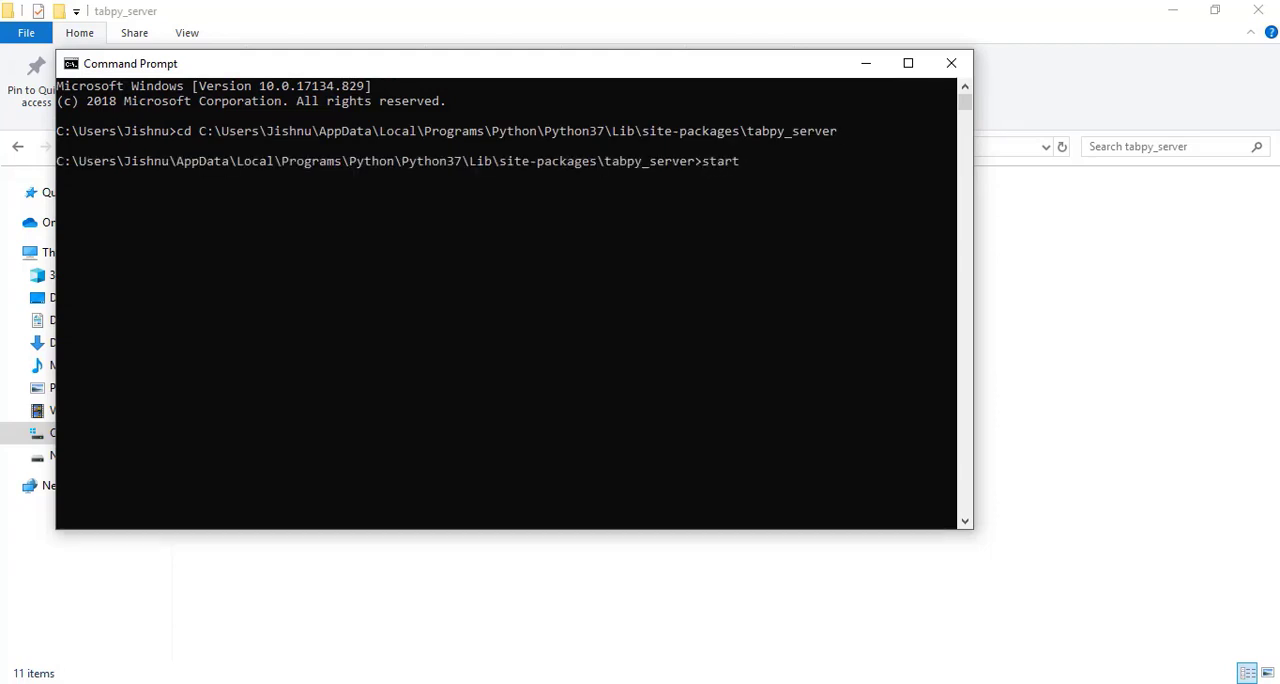
text(up,)
text(bat)
key(Return)
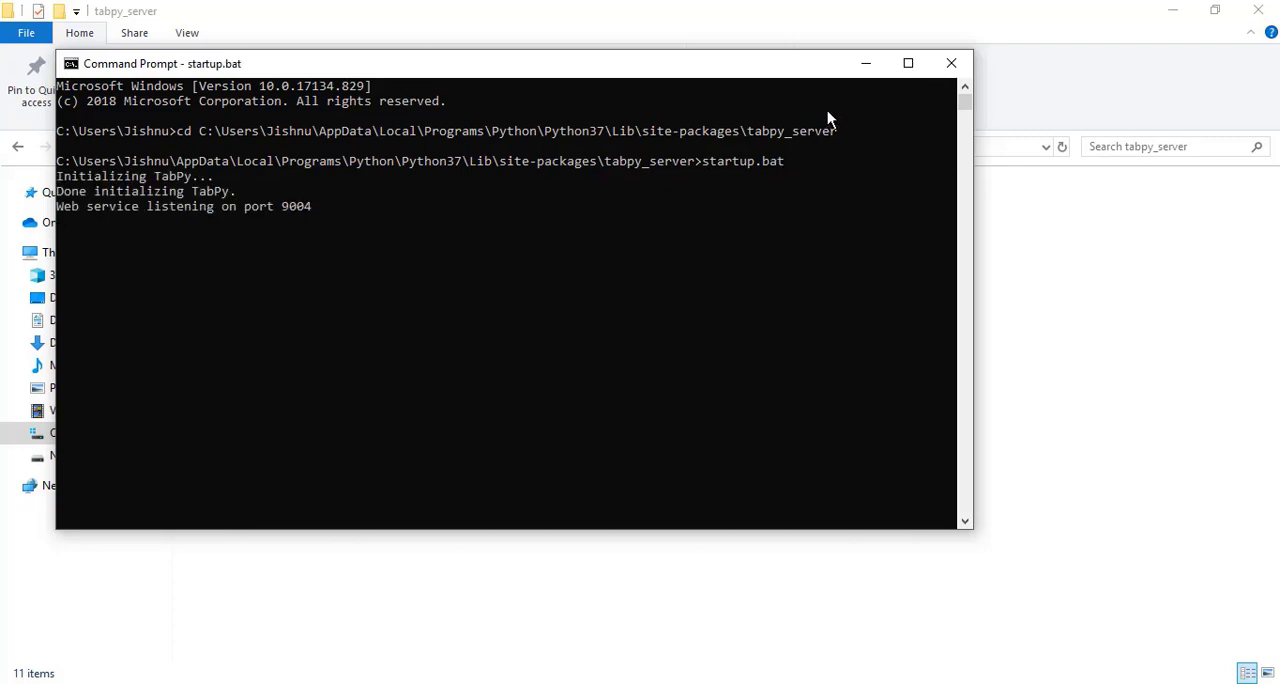
click(861, 64)
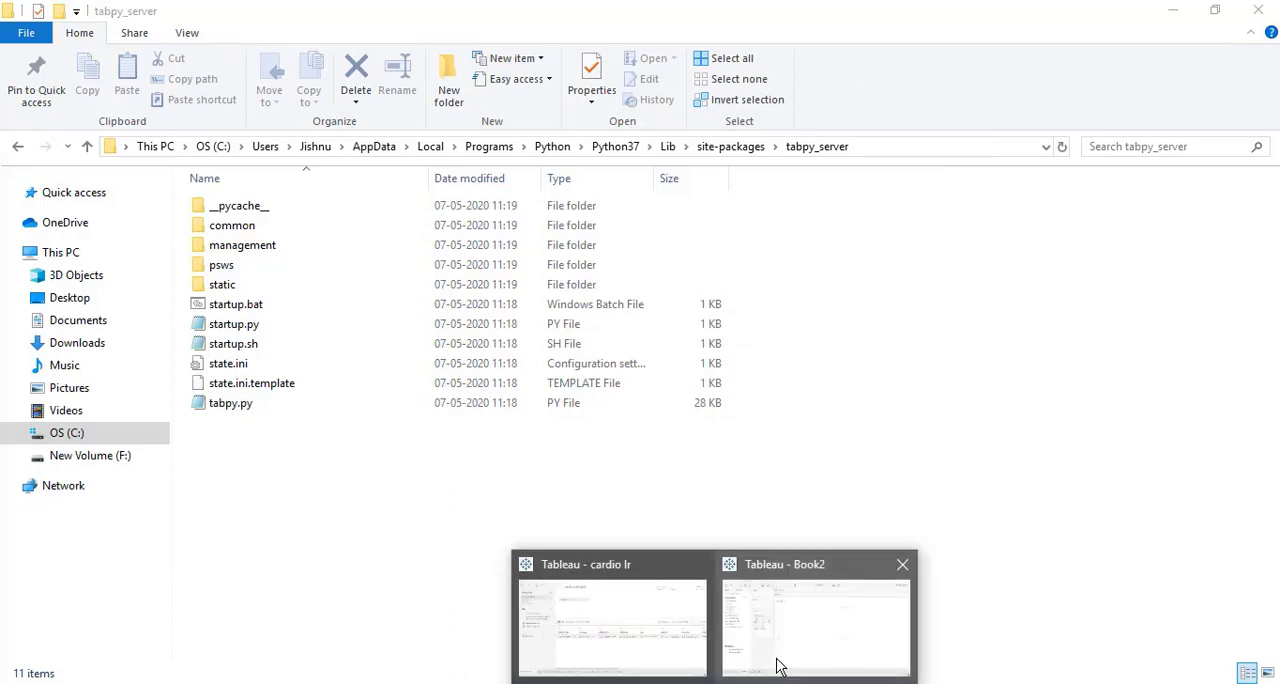
click(774, 661)
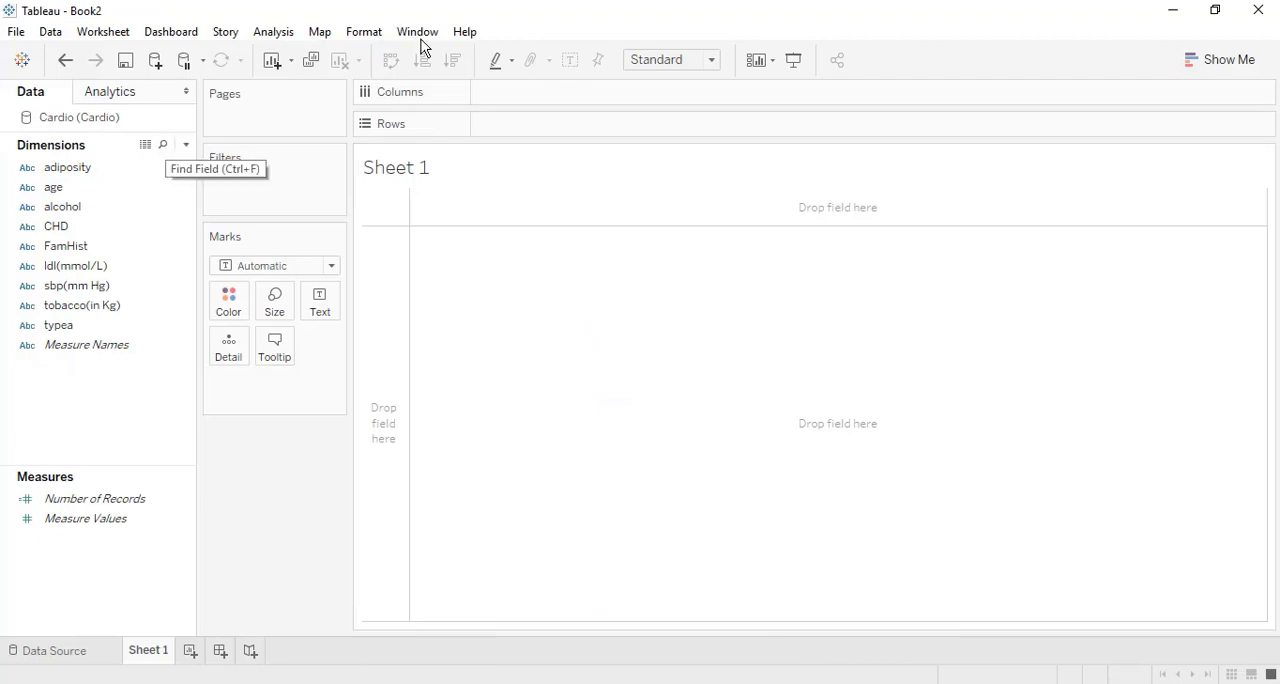
click(452, 35)
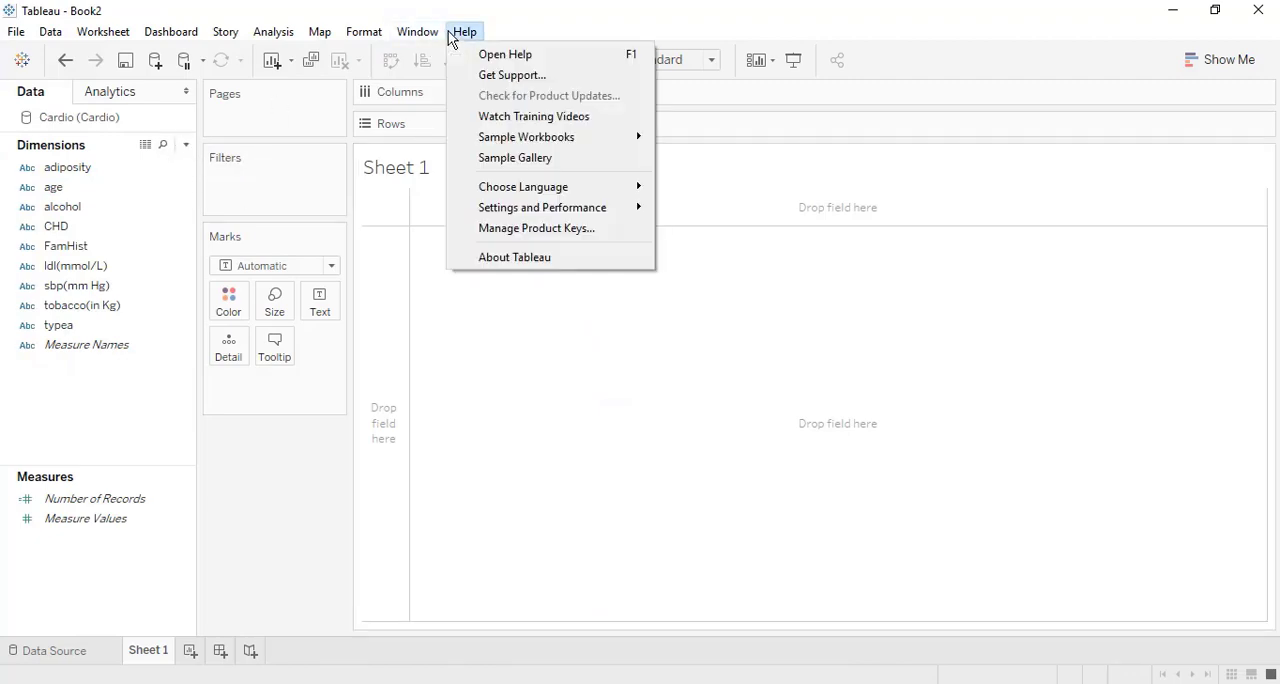
mouse_move(567, 205)
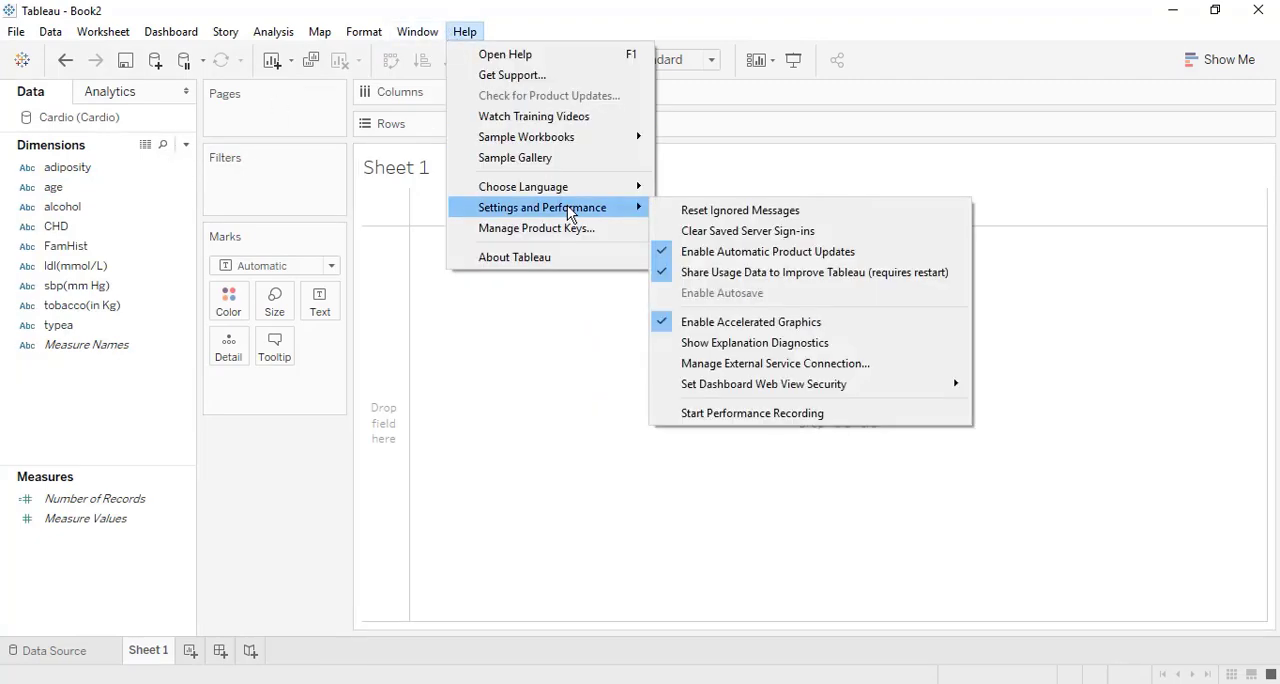
click(736, 364)
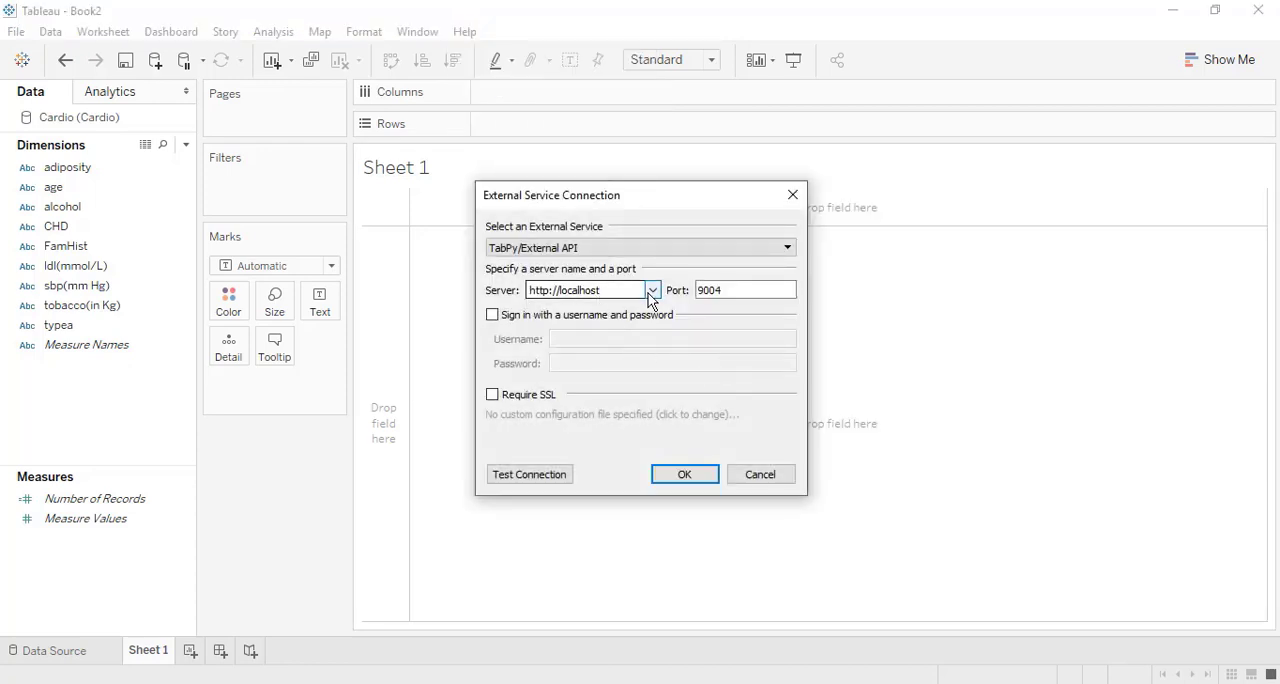
click(743, 291)
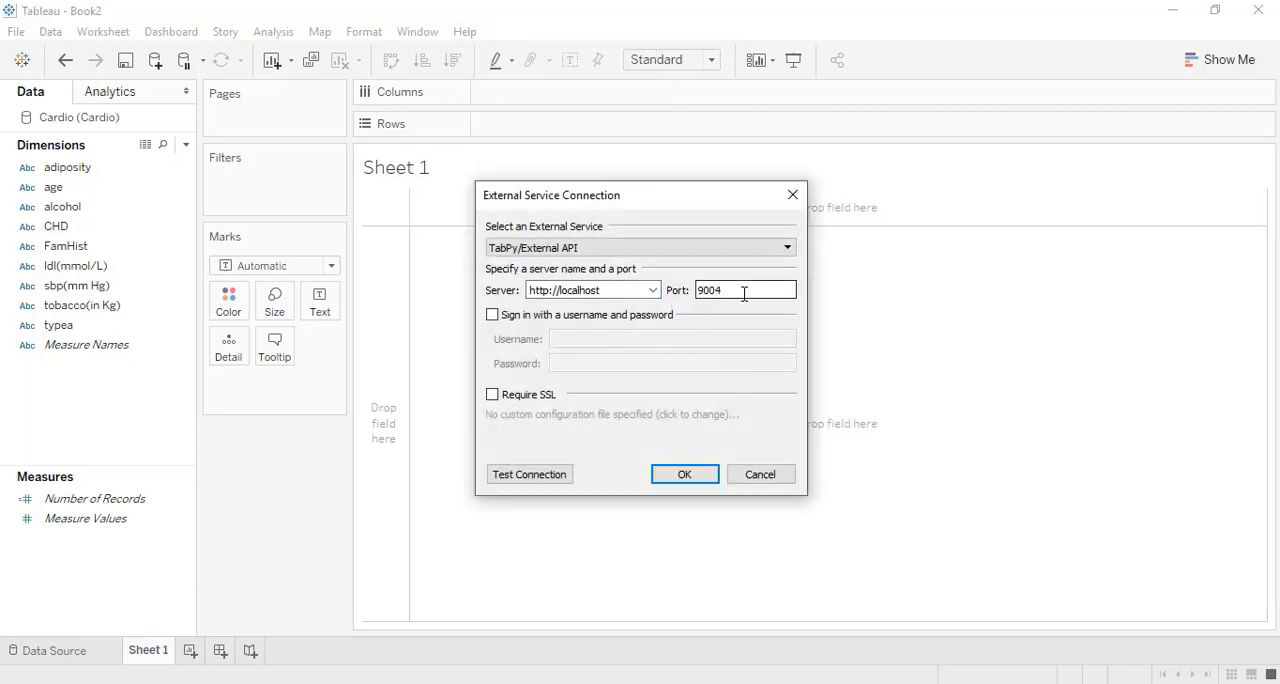
click(541, 478)
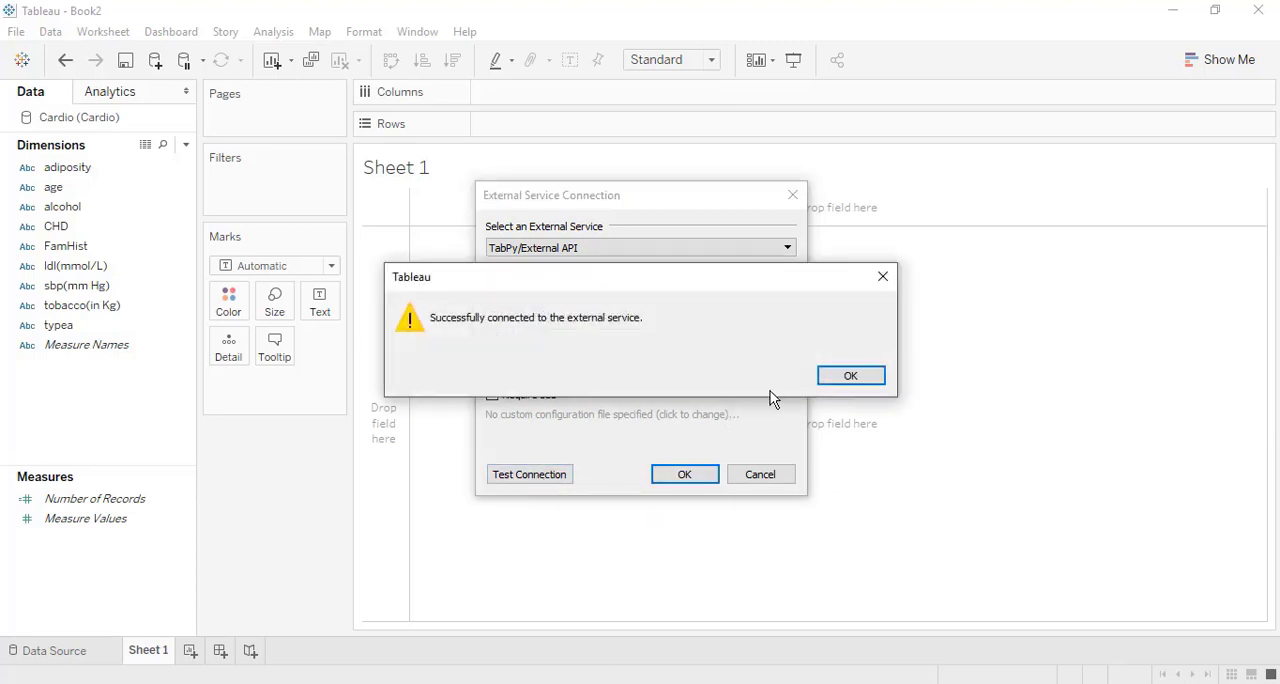
click(848, 376)
click(698, 477)
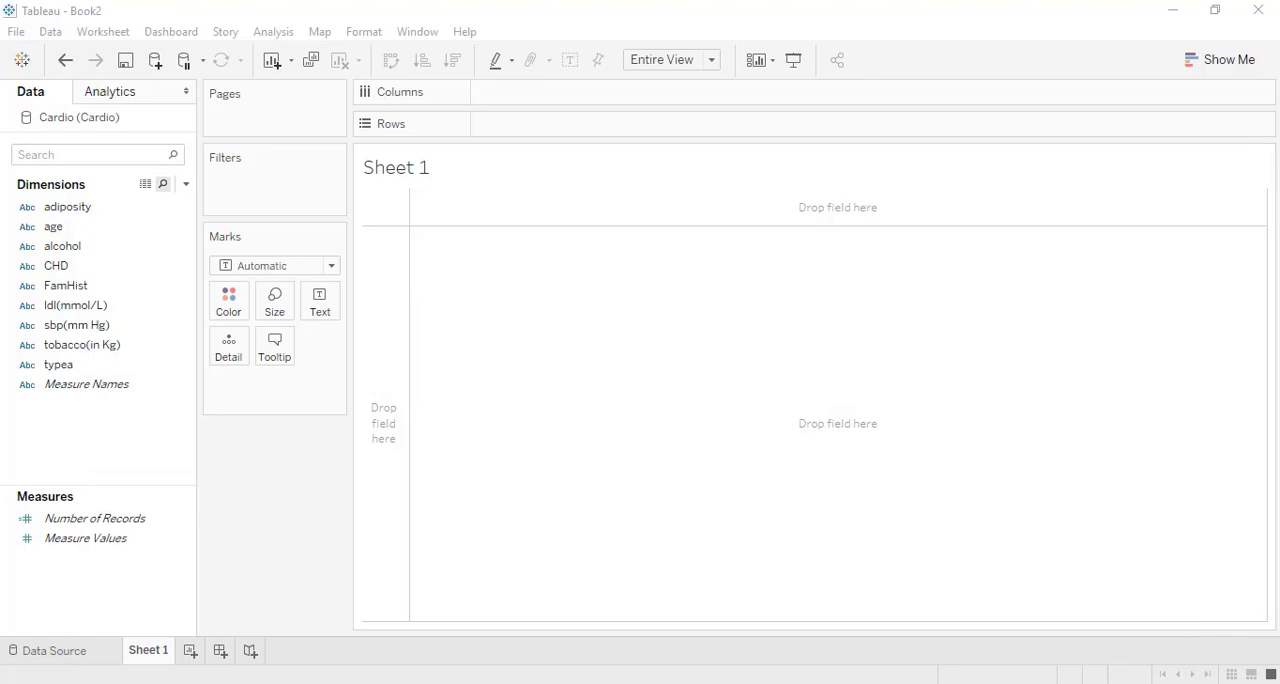
Review the Cardio data source, add CardioVascular.csv as a text file data source, and return to Sheet 1.
click(56, 652)
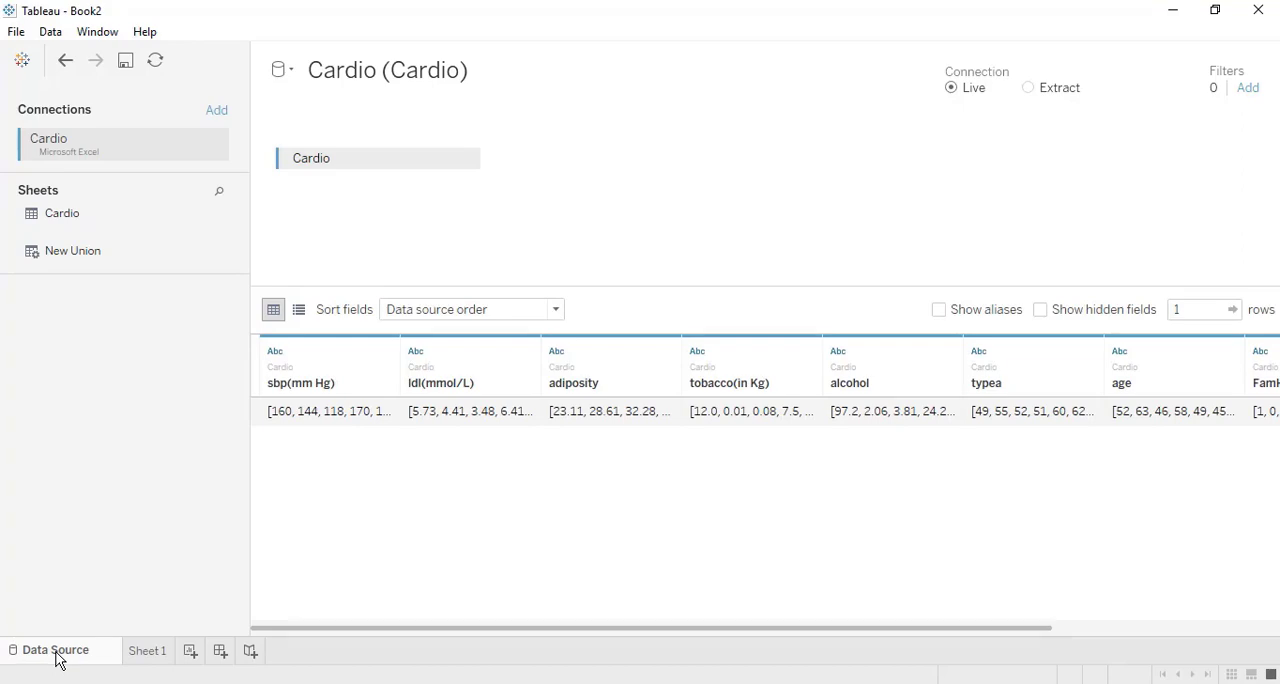
click(150, 656)
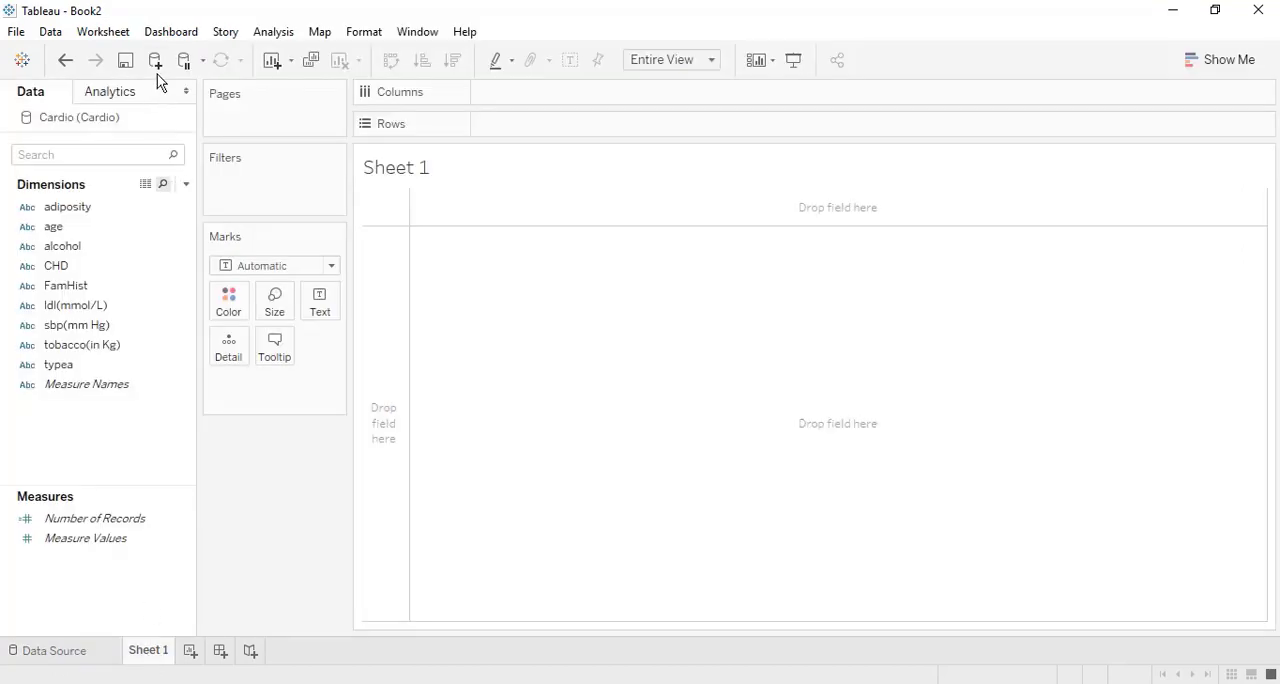
click(156, 62)
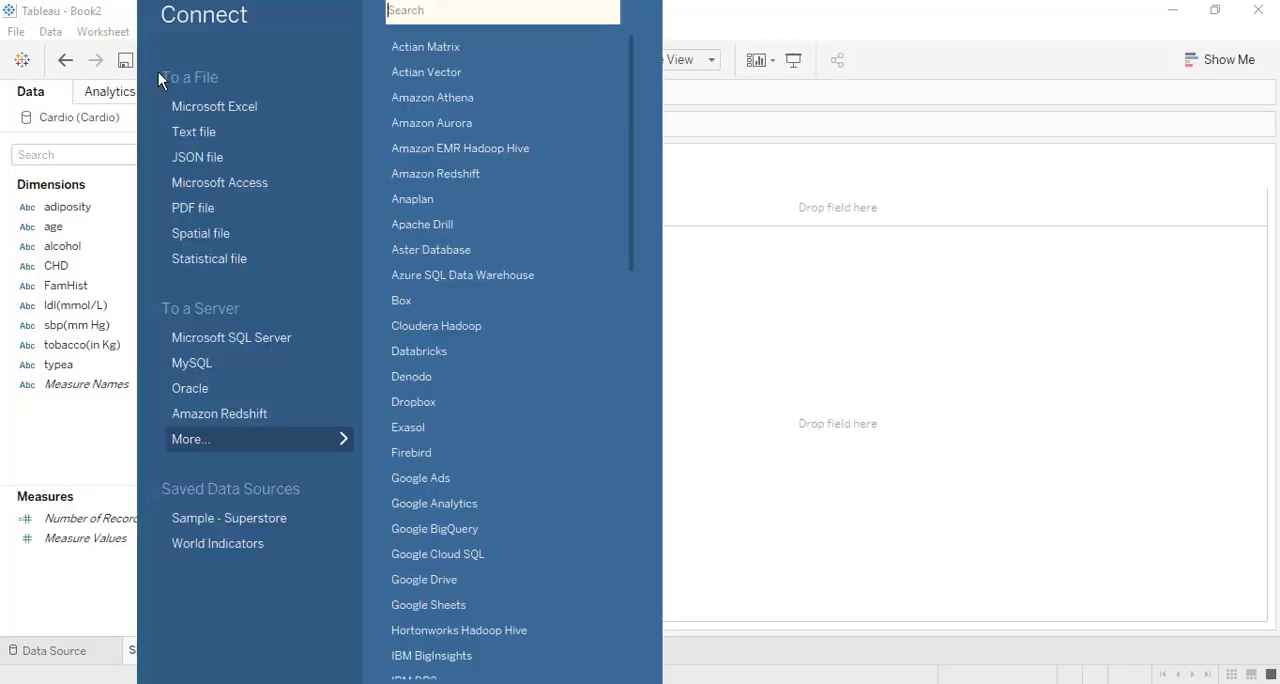
click(194, 131)
double_click(386, 160)
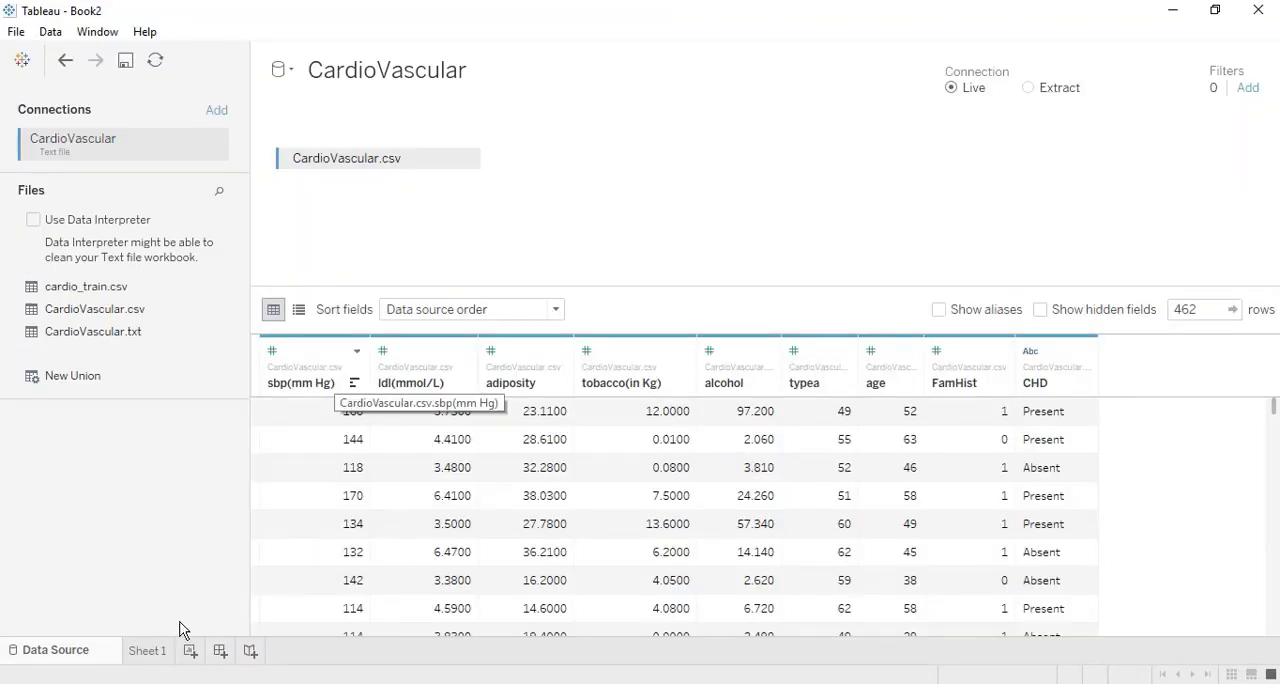
click(162, 648)
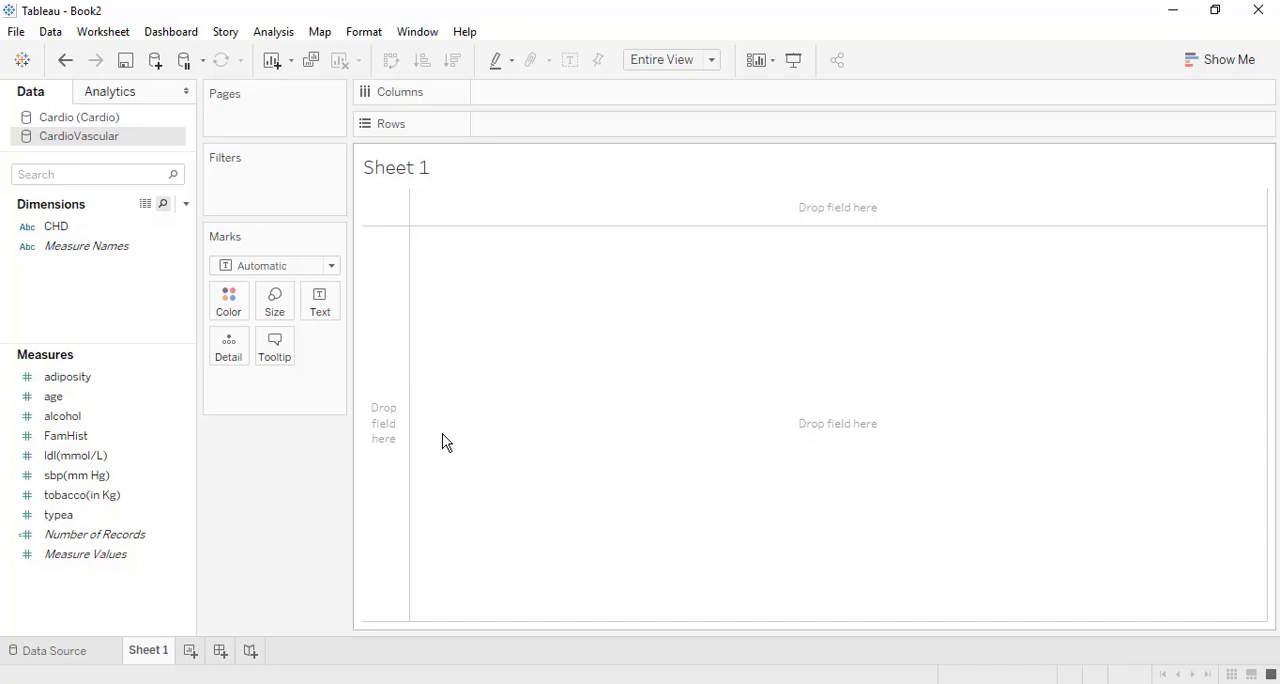
Place the CardioVascular adiposity measure on Rows to inspect its aggregated sum, and remove it from the view.
click(100, 380)
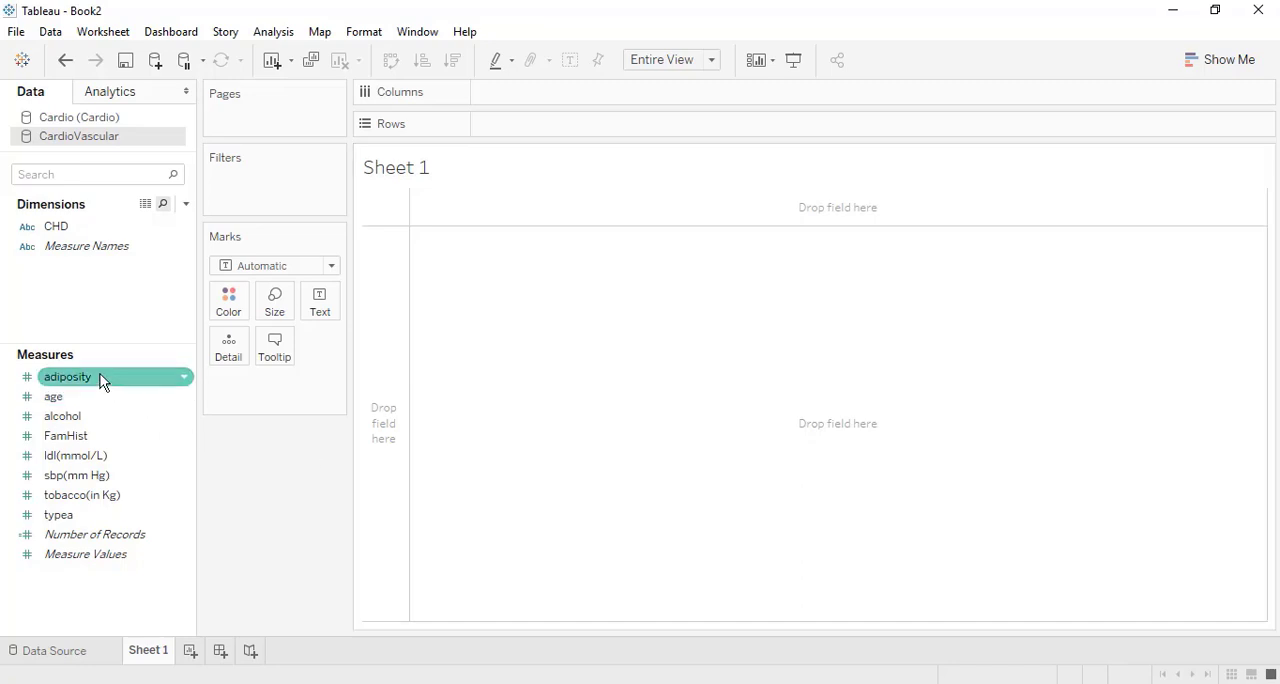
drag(100, 380, 612, 134)
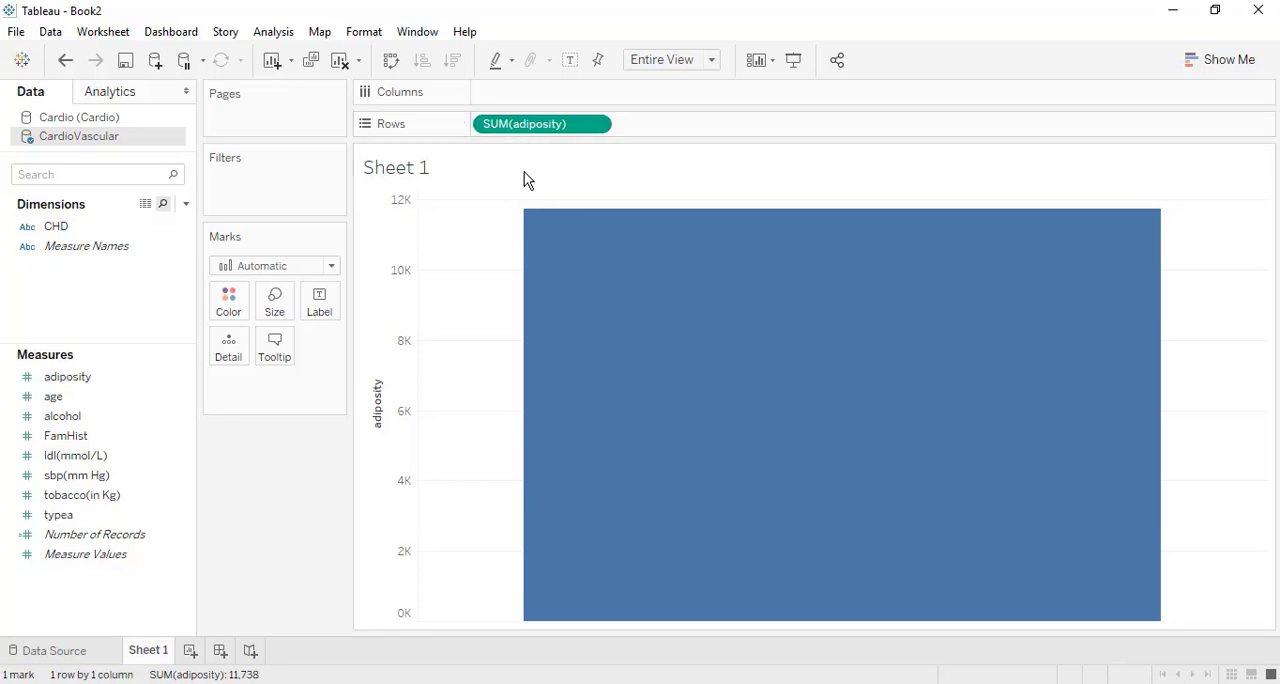
mouse_move(553, 242)
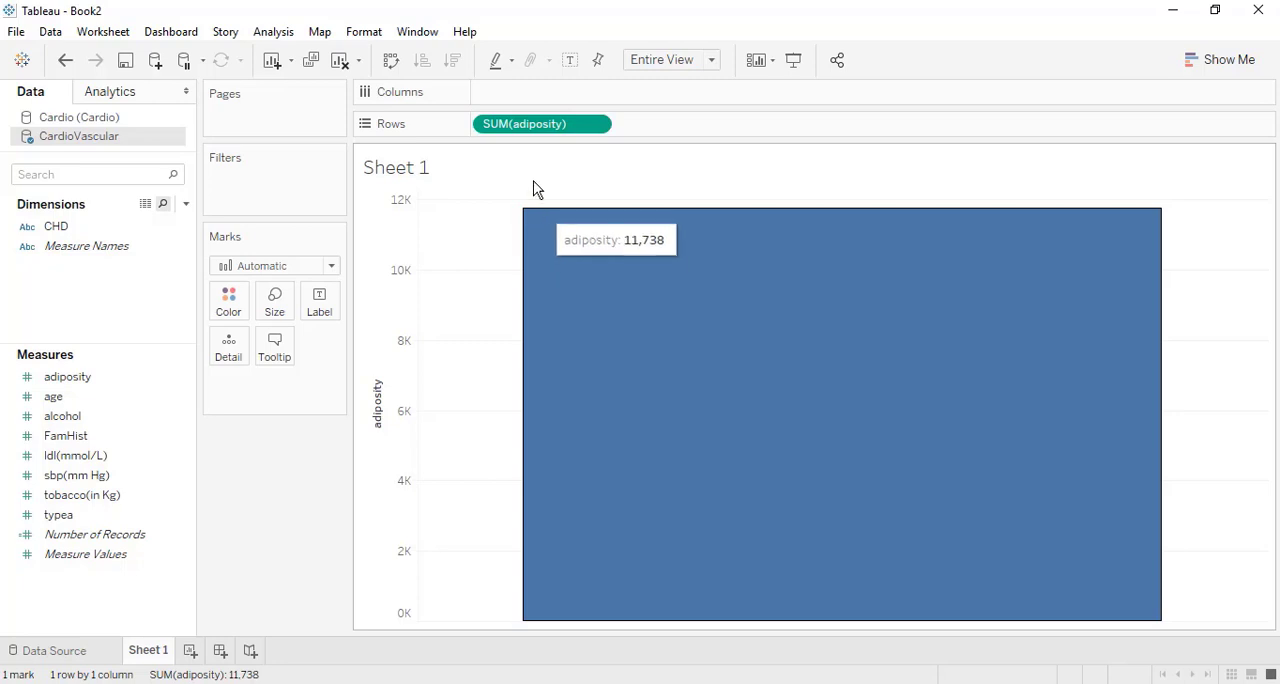
drag(526, 124, 260, 485)
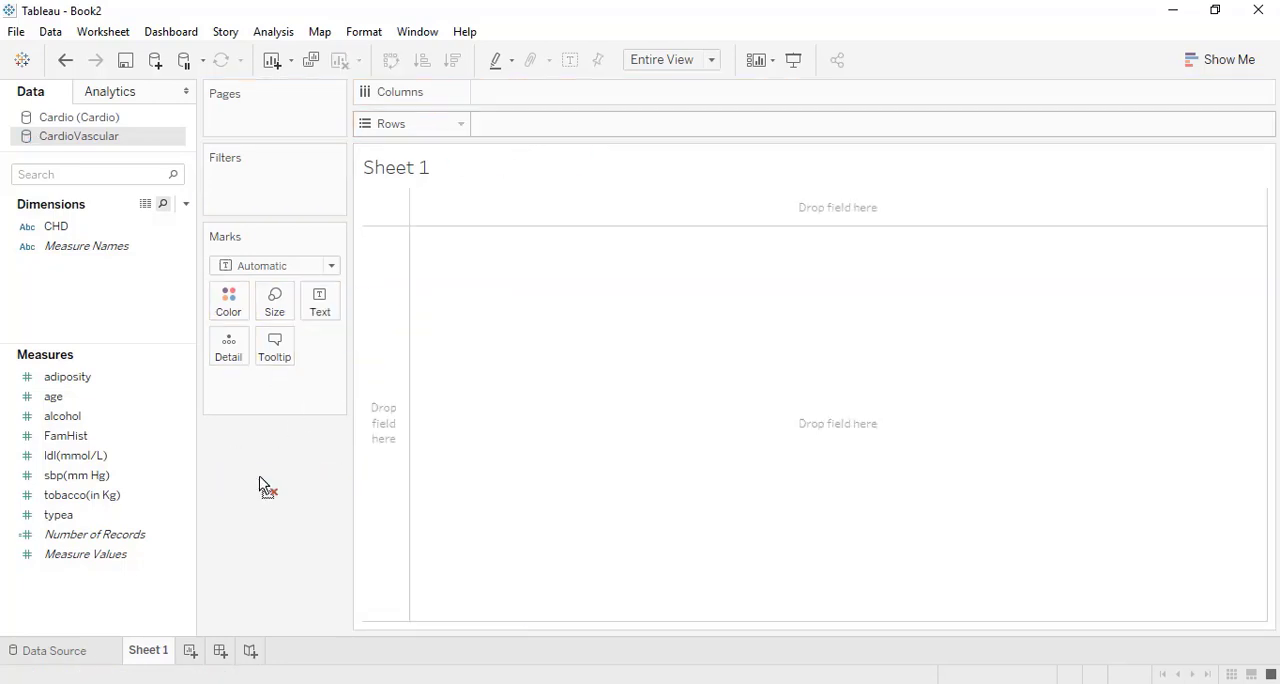
Place the CardioVascular CHD dimension on Rows, convert it to an attribute, and remove it from the view.
drag(98, 228, 548, 133)
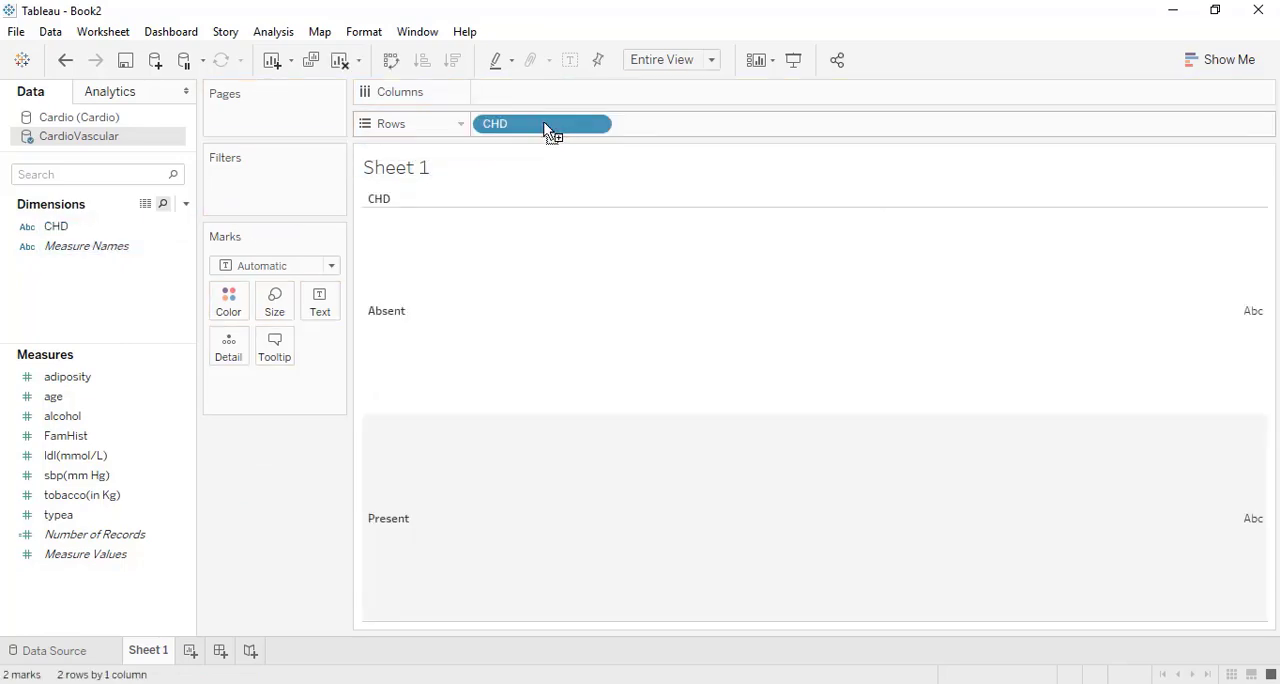
right_click(545, 126)
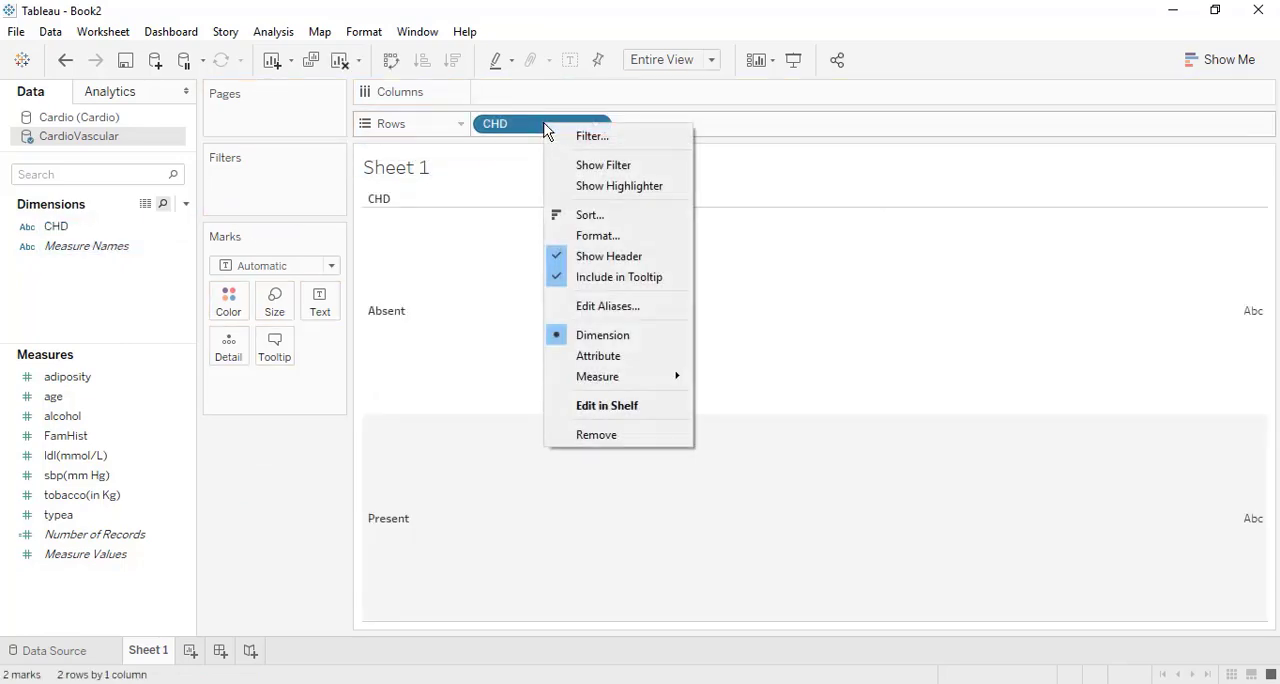
click(620, 368)
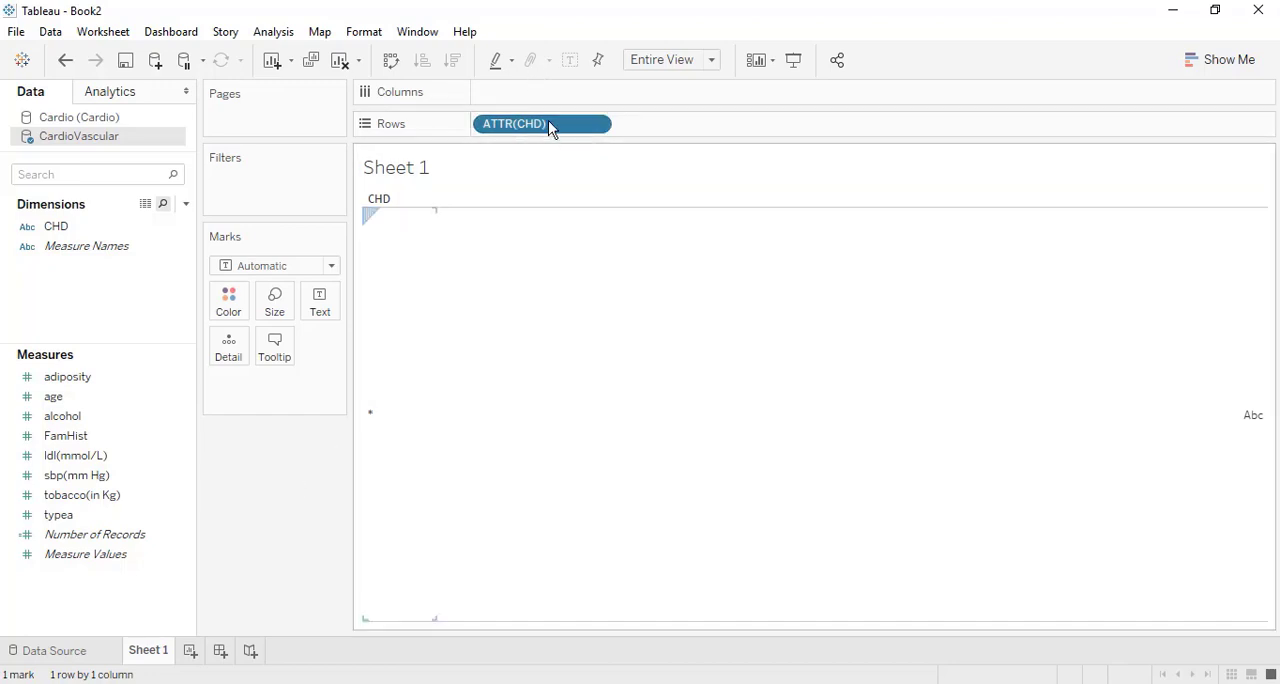
drag(549, 128, 289, 501)
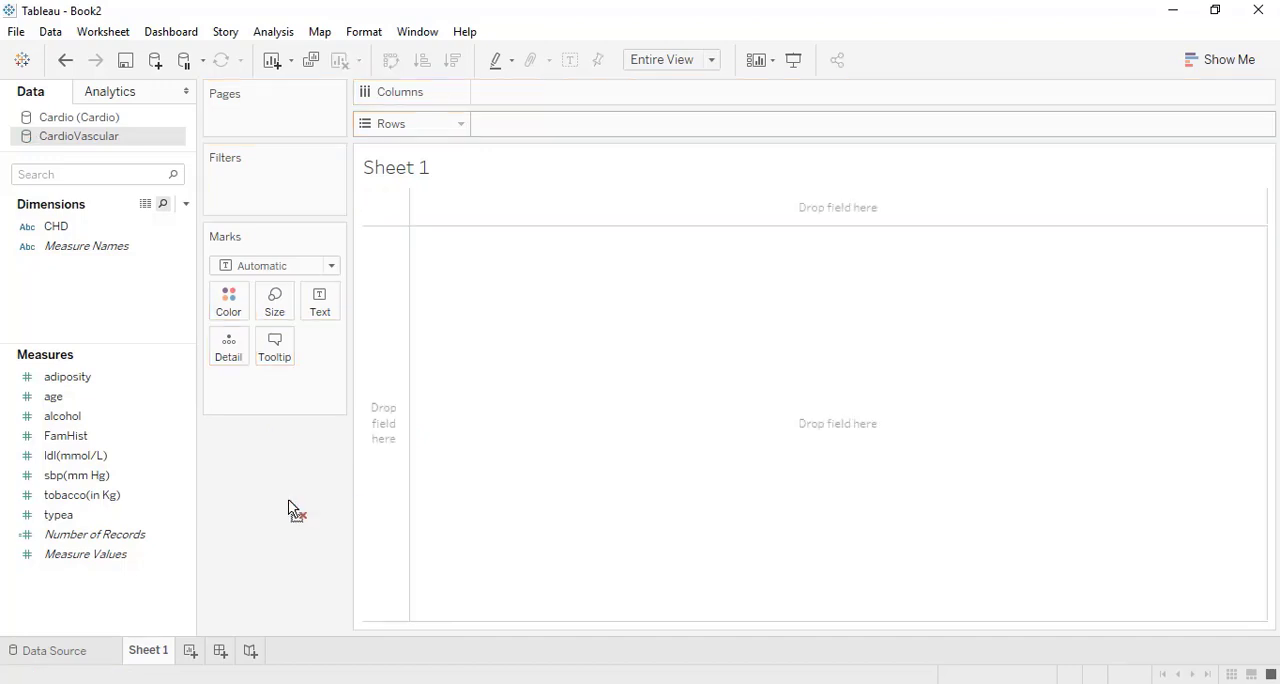
Place adiposity from the Cardio data source on Rows and convert it to an attribute to inspect its list of values.
click(110, 126)
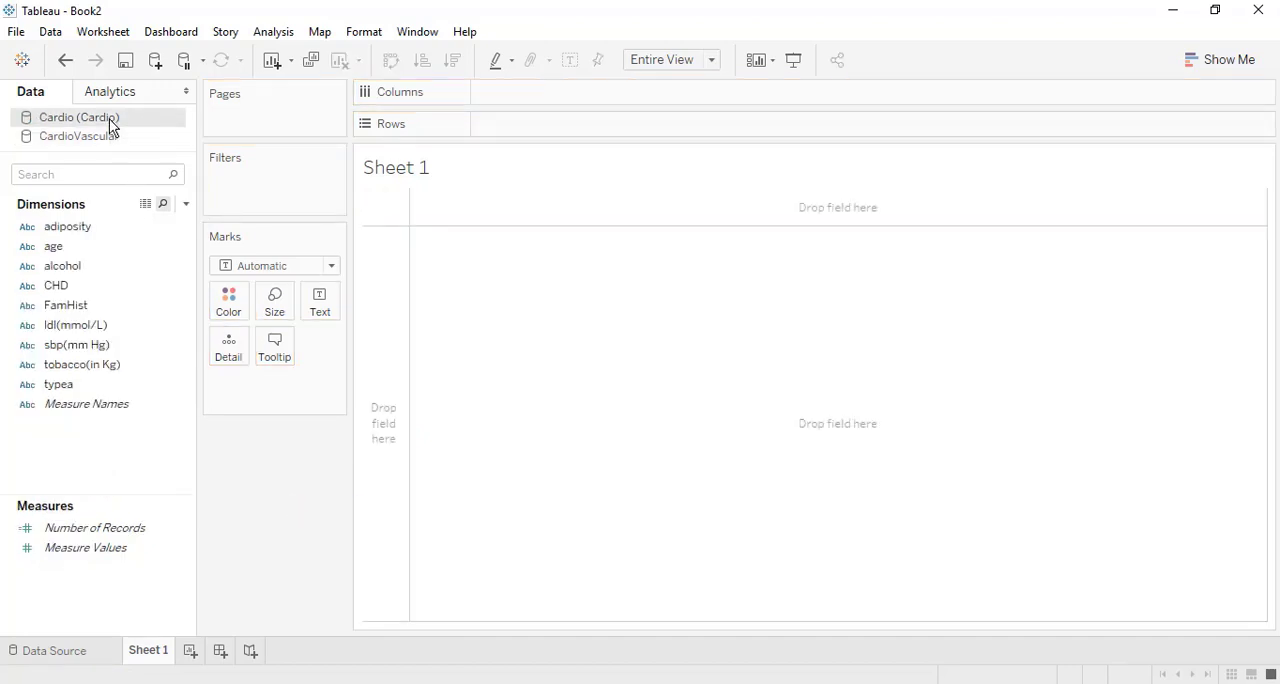
drag(99, 227, 548, 140)
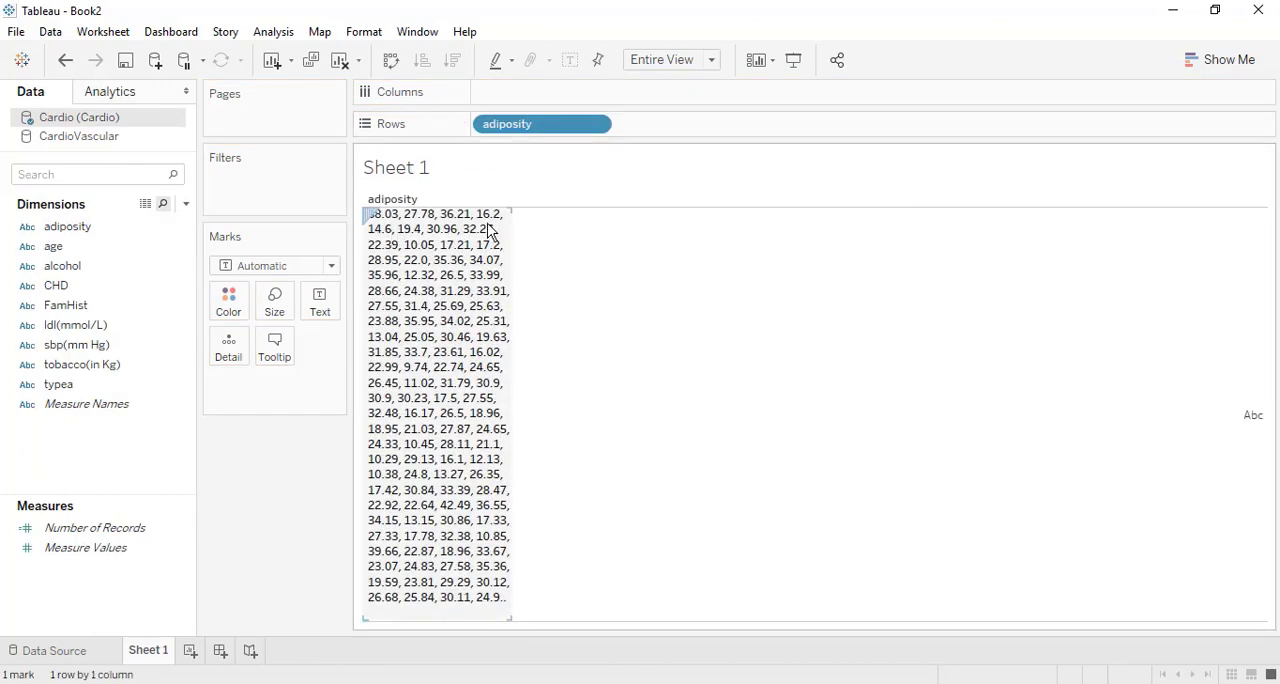
right_click(535, 130)
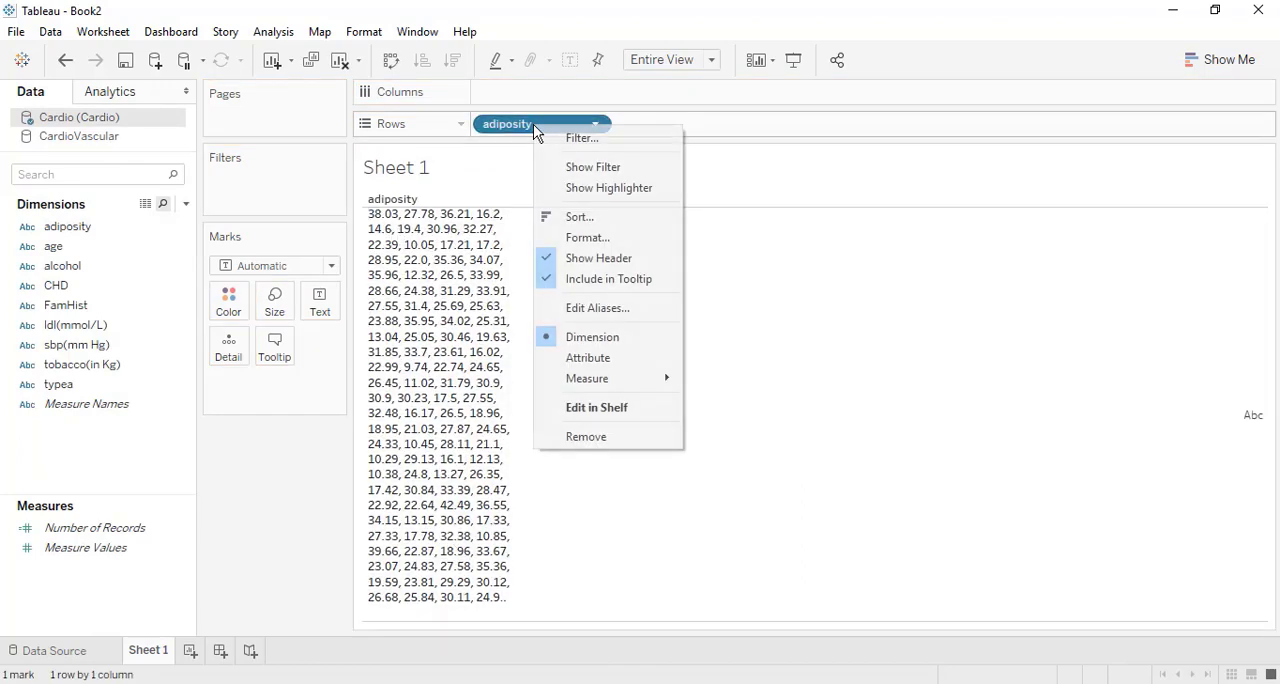
click(640, 358)
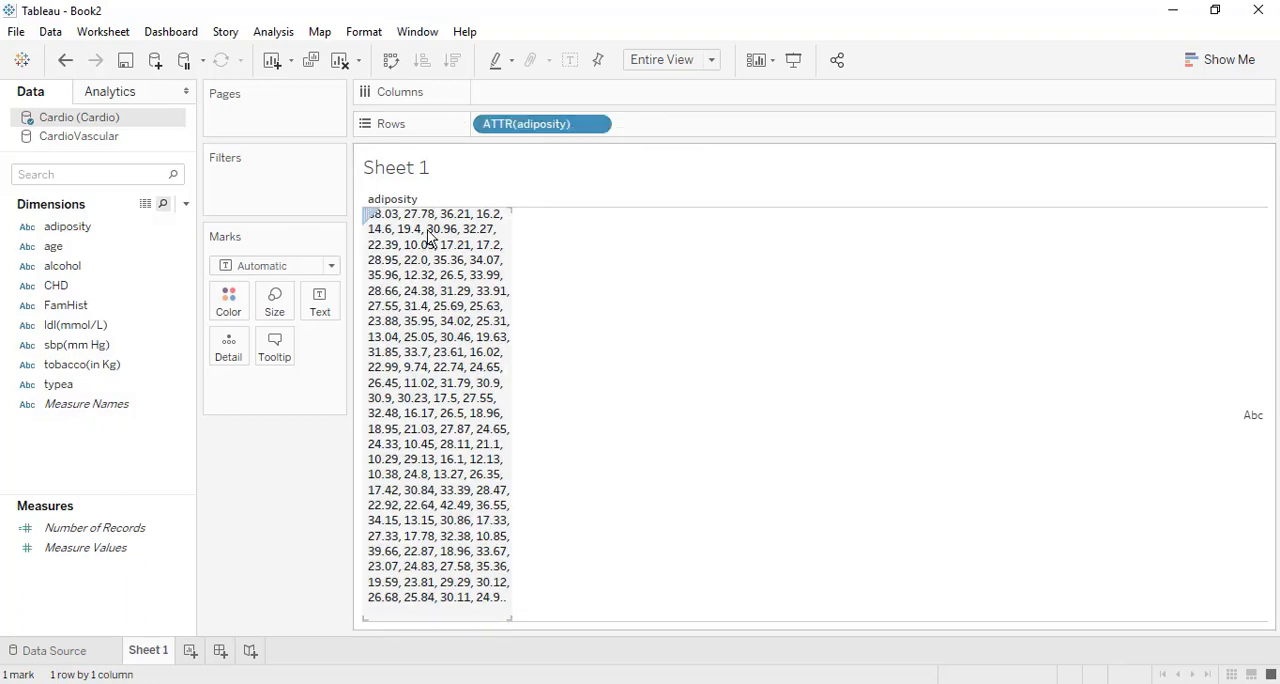
mouse_move(457, 478)
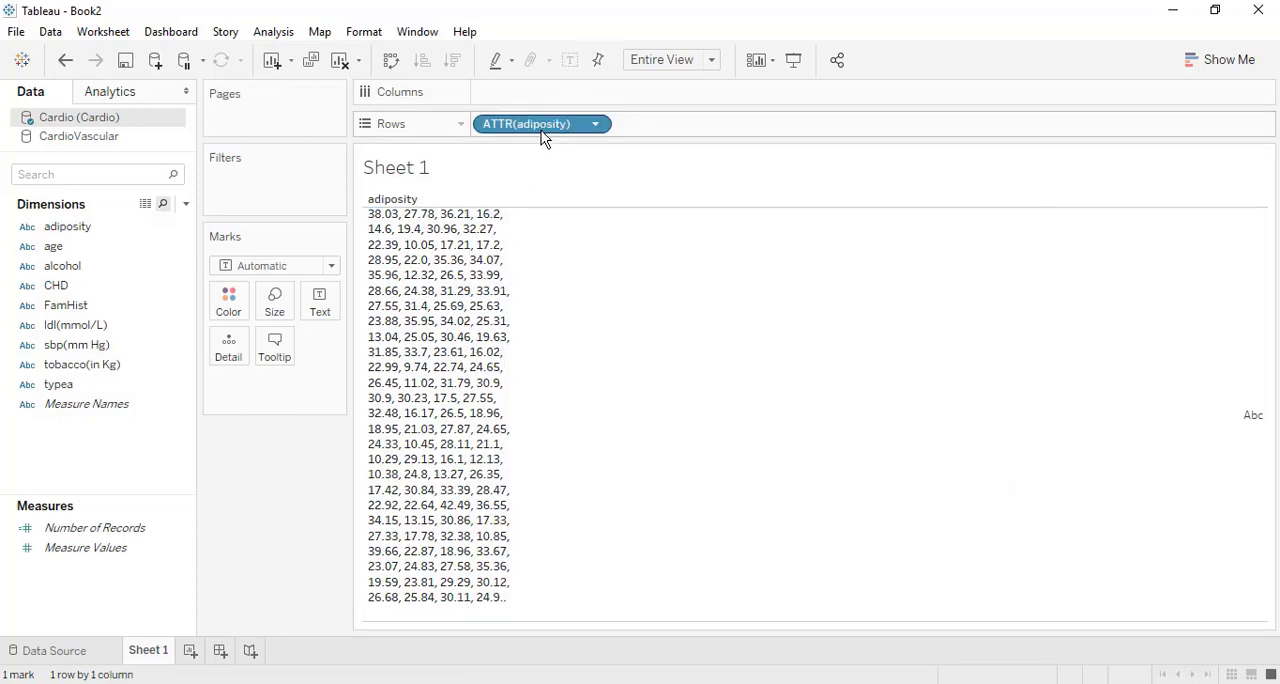
Remove the adiposity attribute from Rows and create a float parameter named Adiposity with all values allowed.
drag(541, 130, 305, 470)
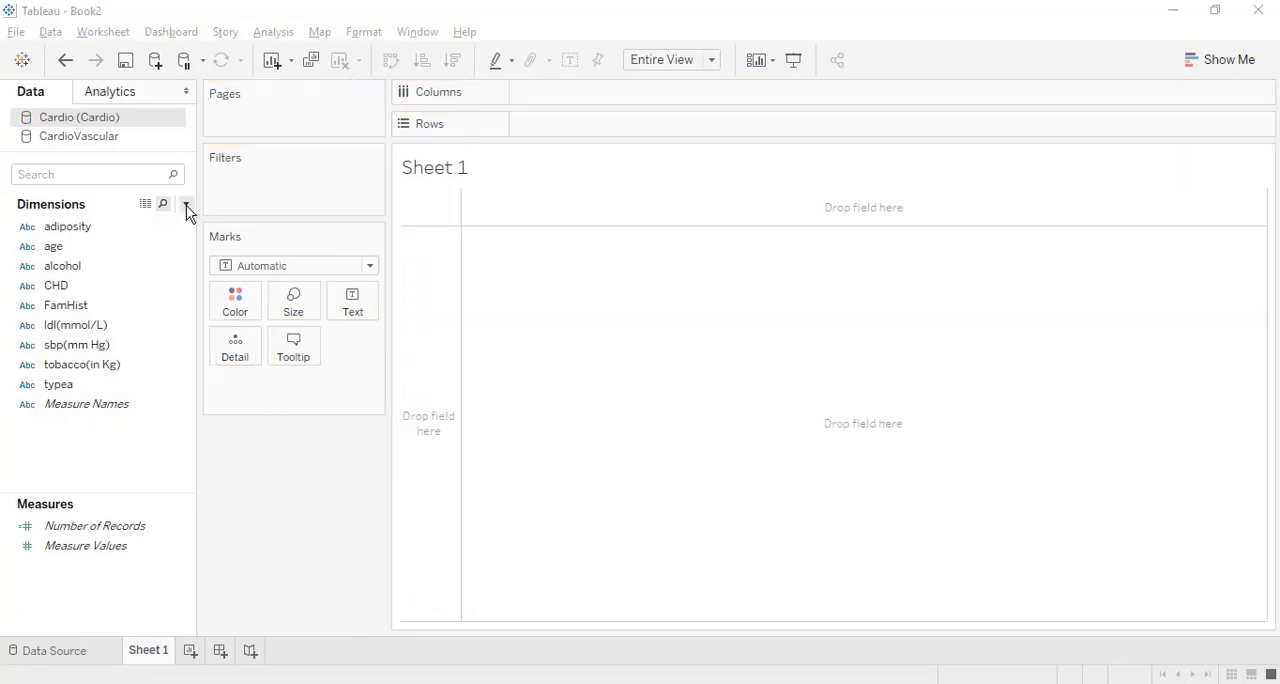
click(187, 208)
click(172, 245)
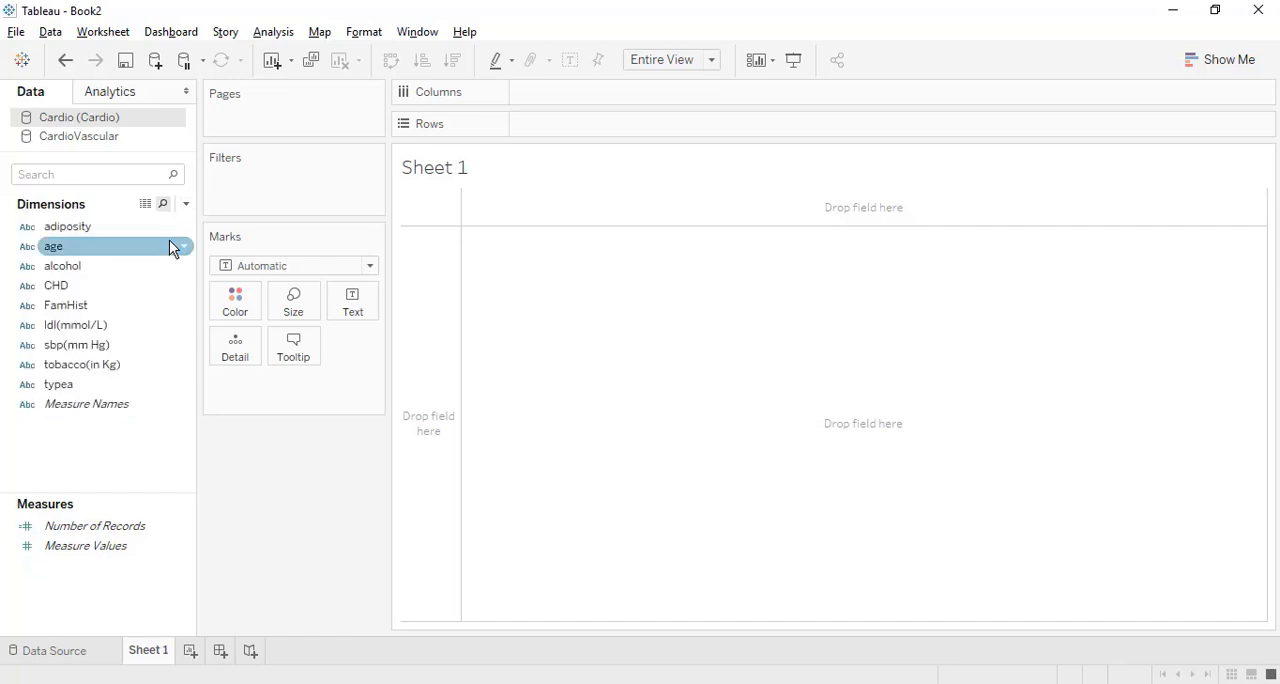
text(Adiposit)
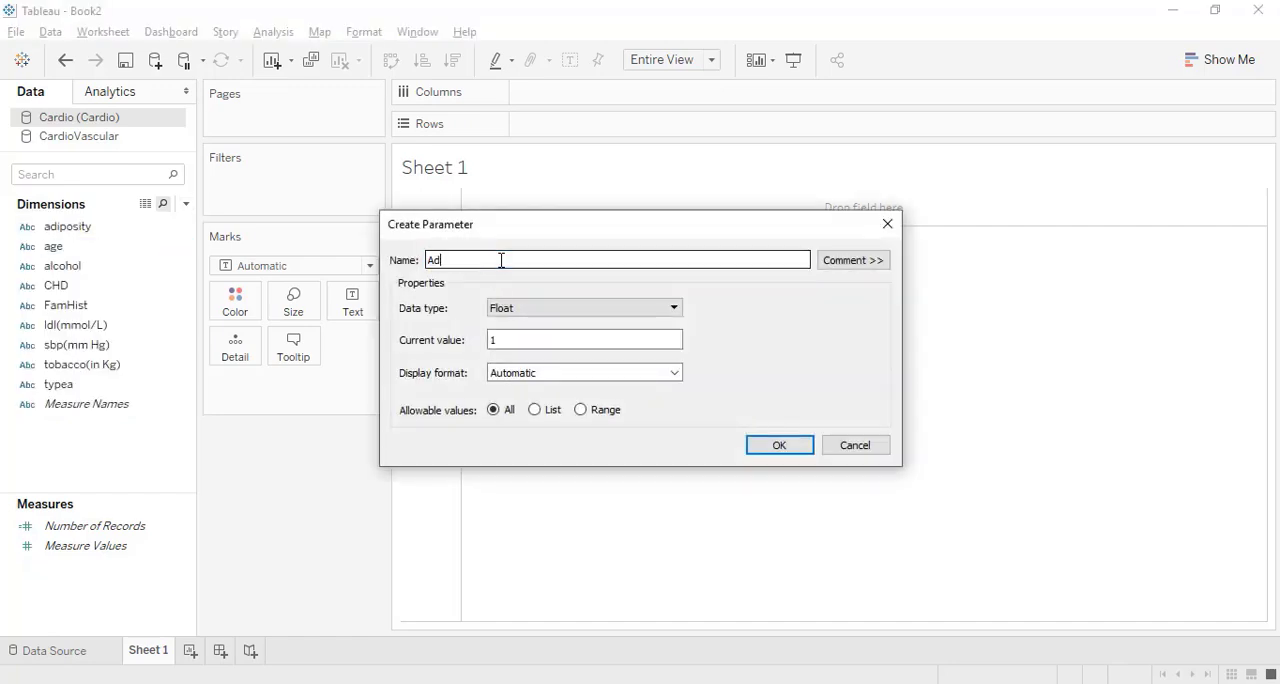
text(y)
click(763, 448)
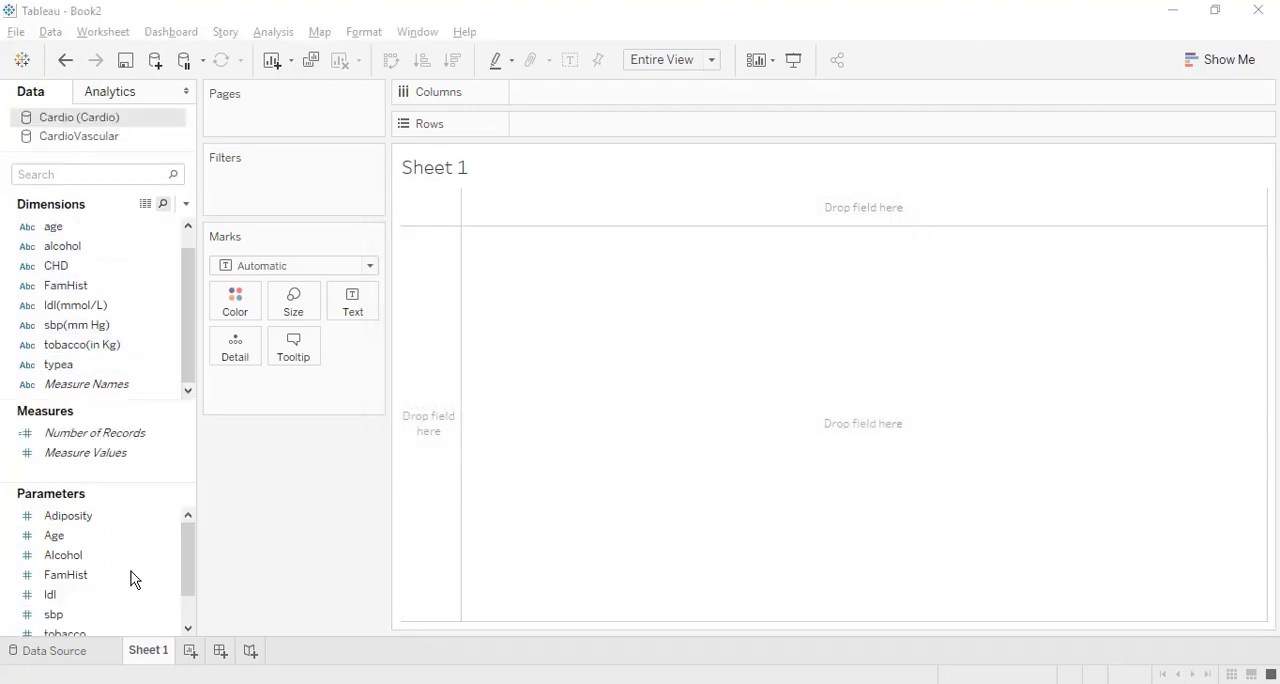
scroll(132, 578, down, 2)
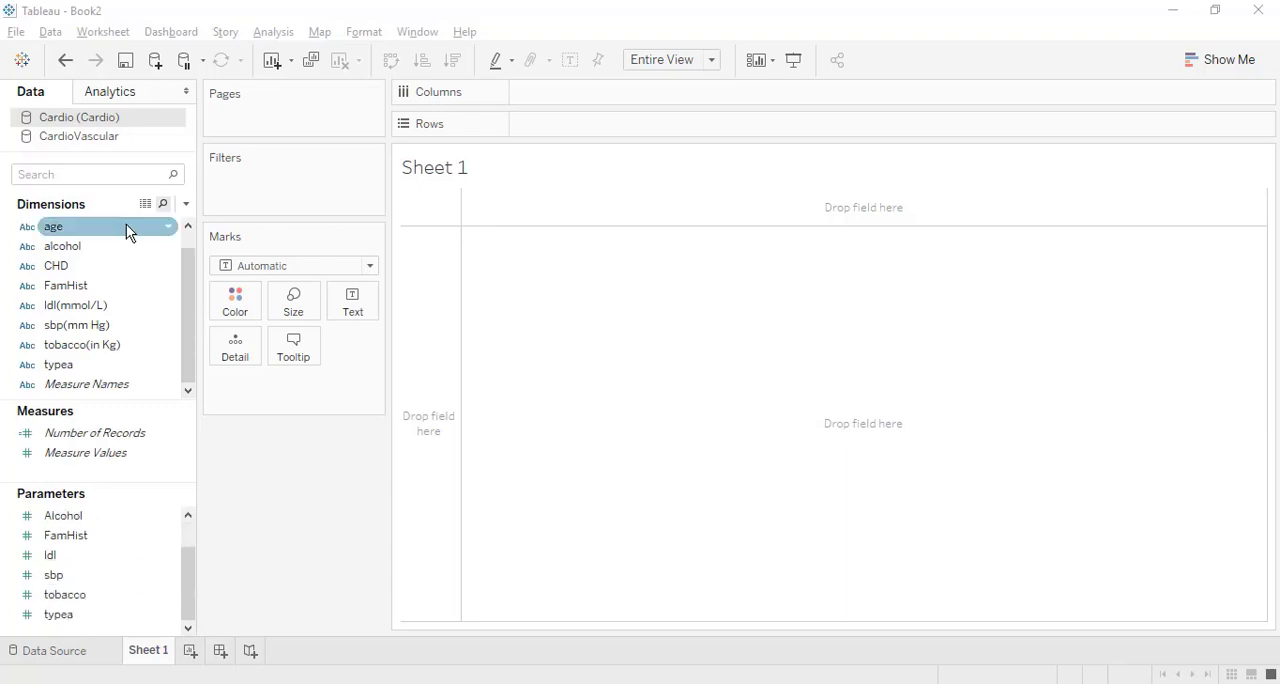
Create a calculated field named LogReg in the Cardio data source and start its formula with the SCRIPT_STR function.
click(185, 204)
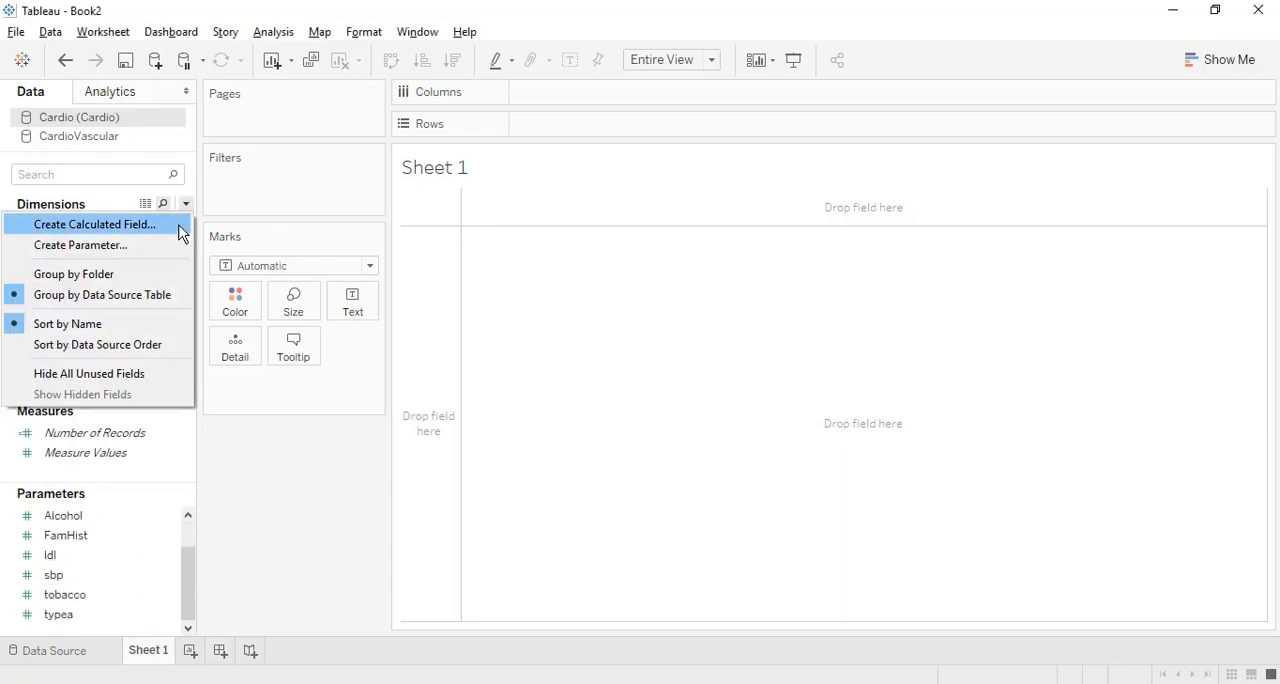
click(176, 229)
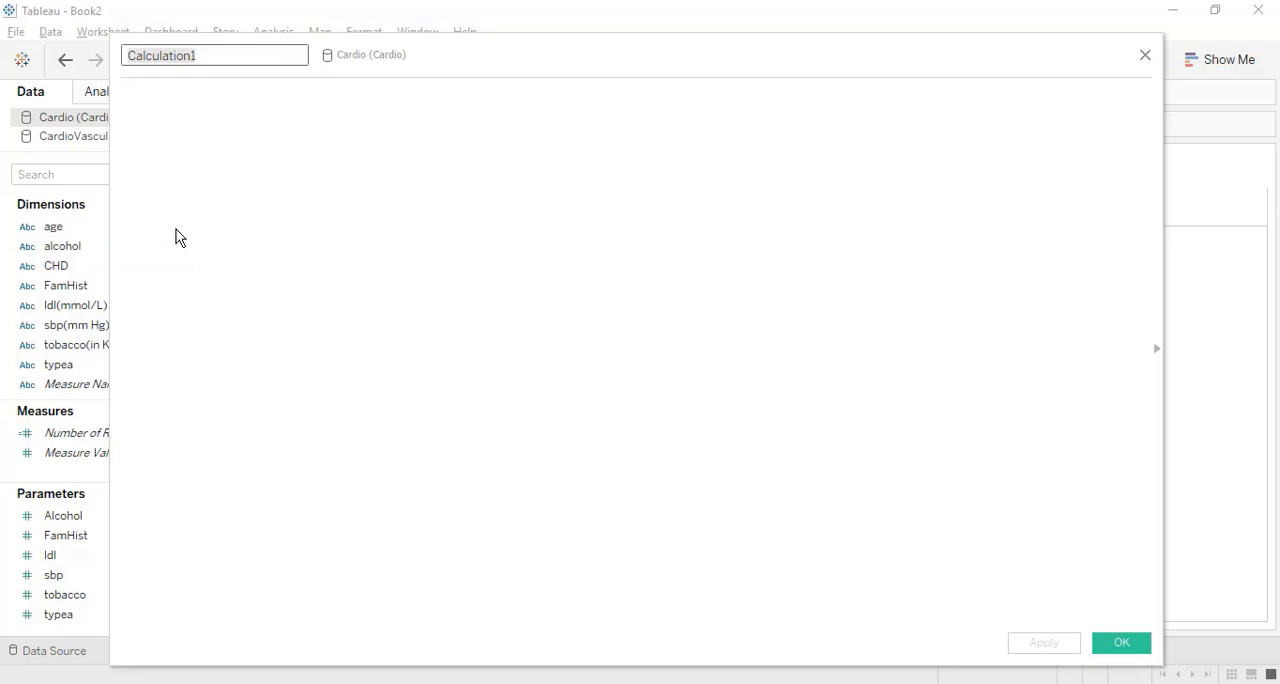
text(LogReg)
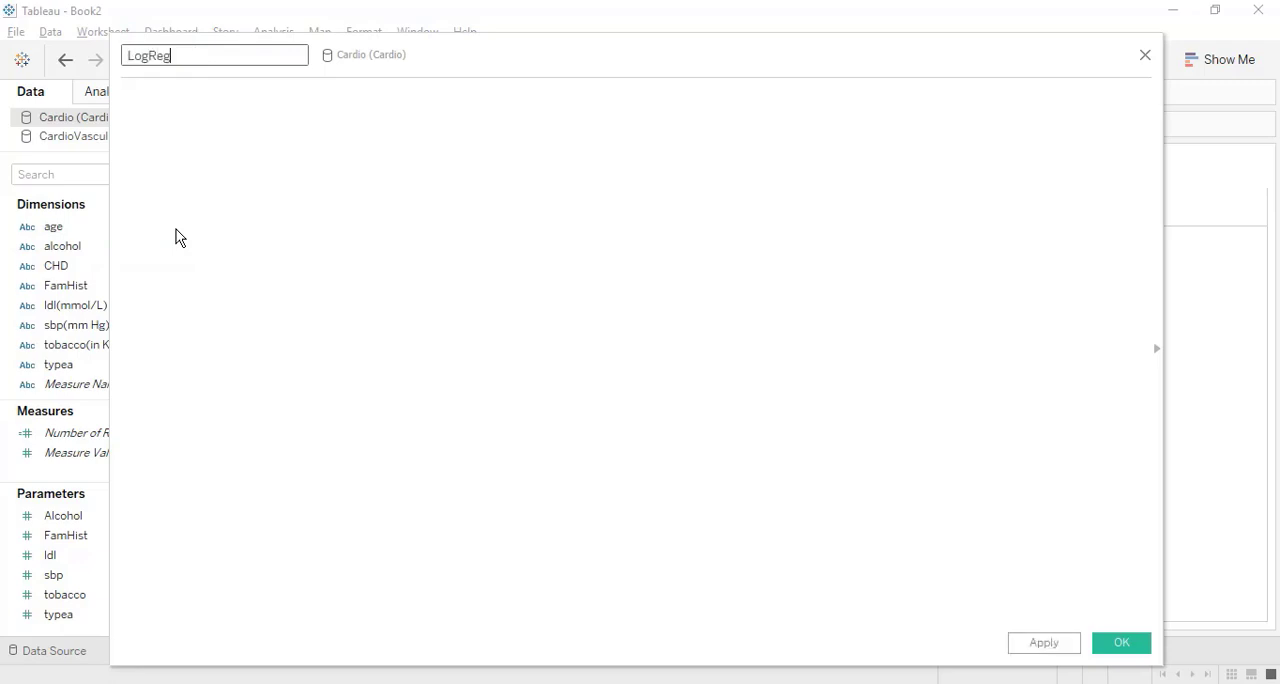
click(313, 131)
text(s)
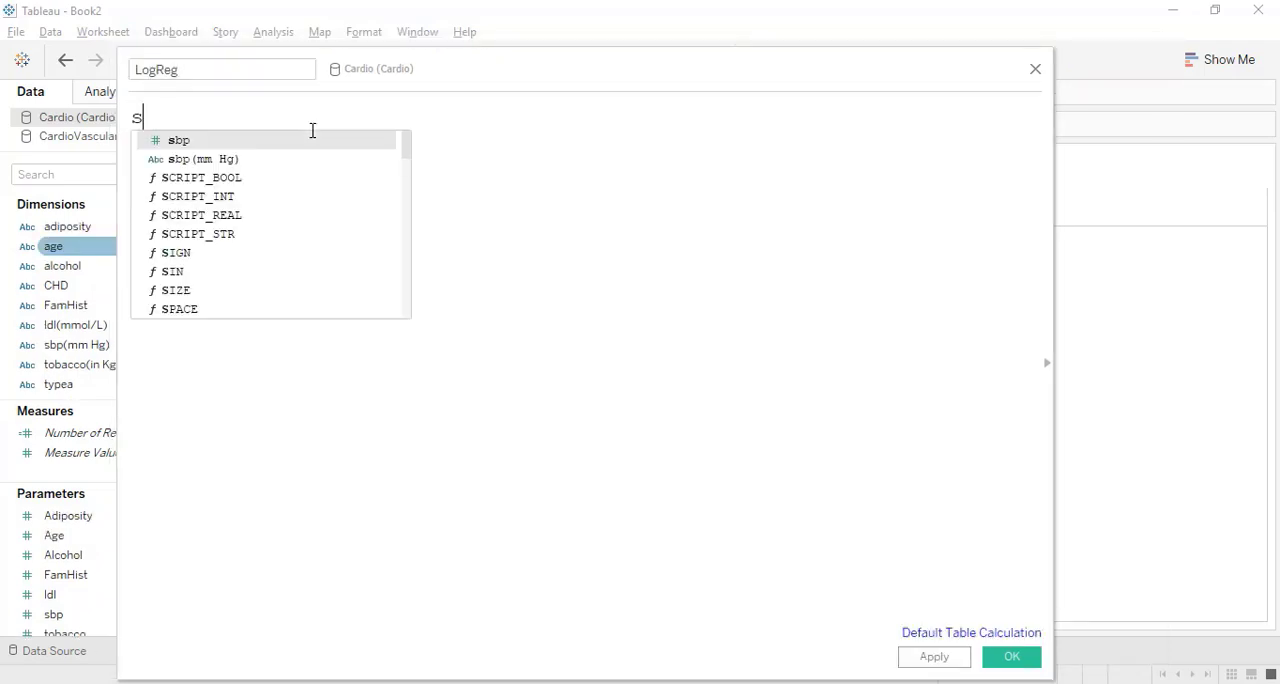
text(cri)
key(Down)
key(Down)
key(Down)
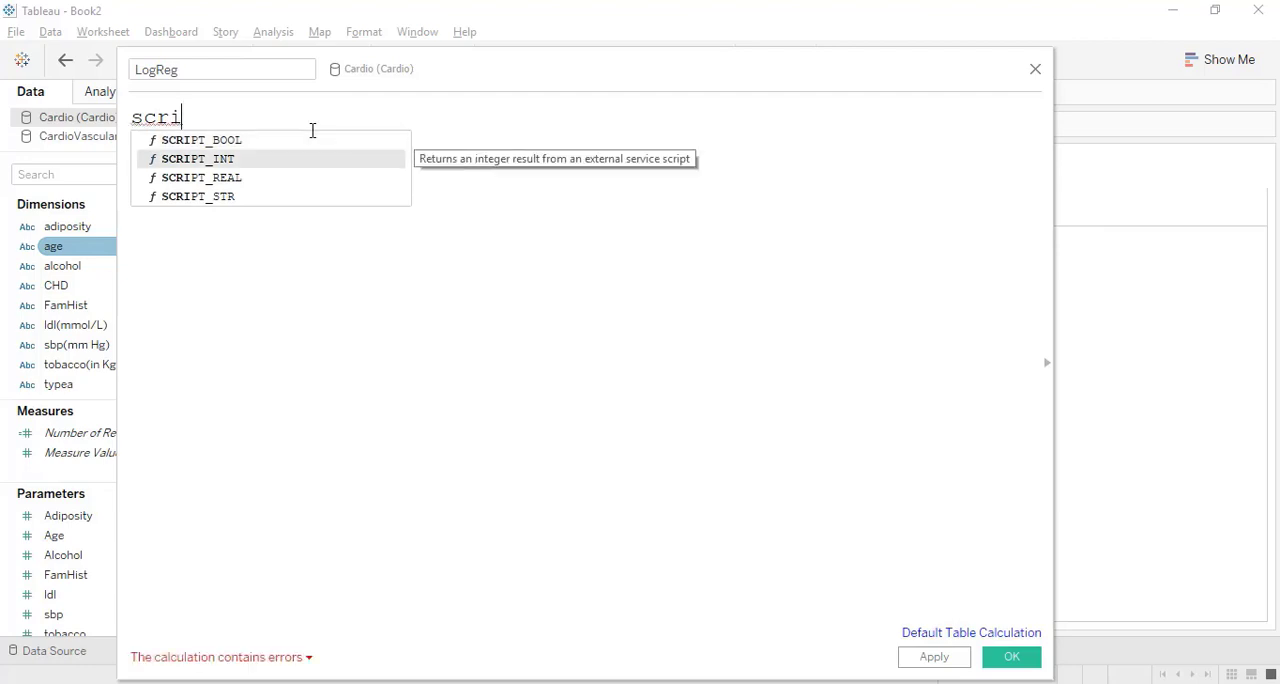
key(Return)
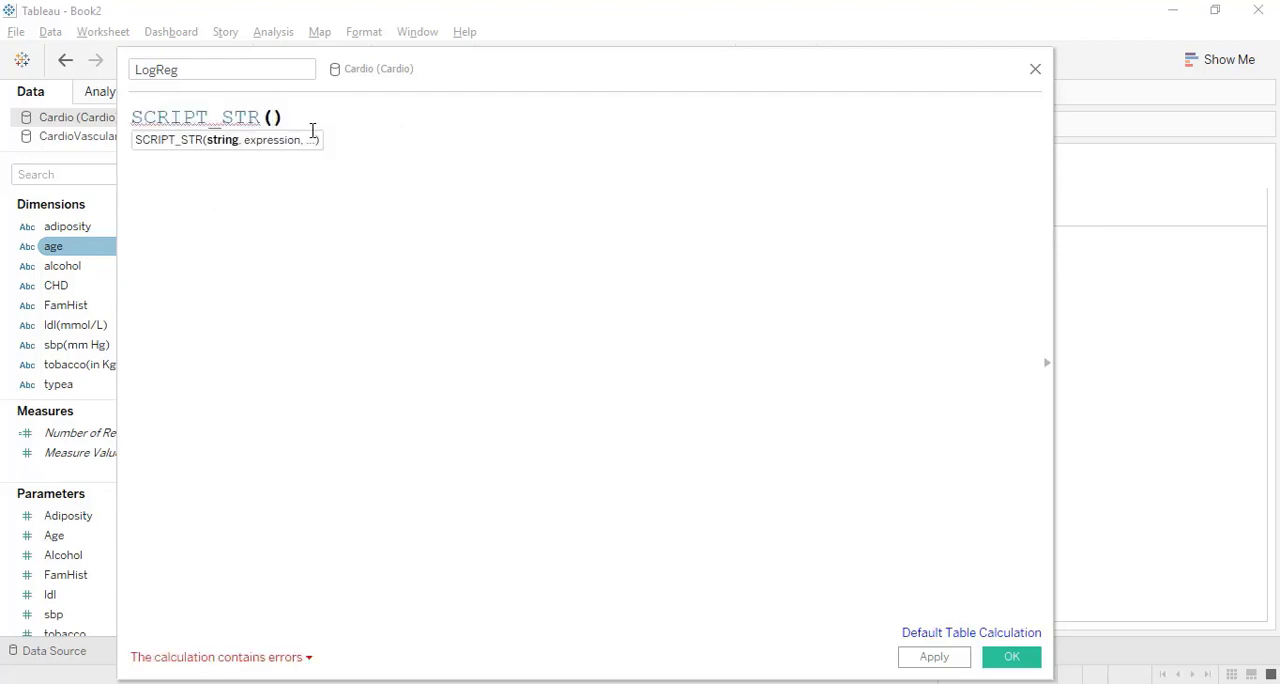
Add an empty quoted script string followed by a comma on its own line inside the SCRIPT_STR parentheses.
key(Return)
key(Return)
key(Up)
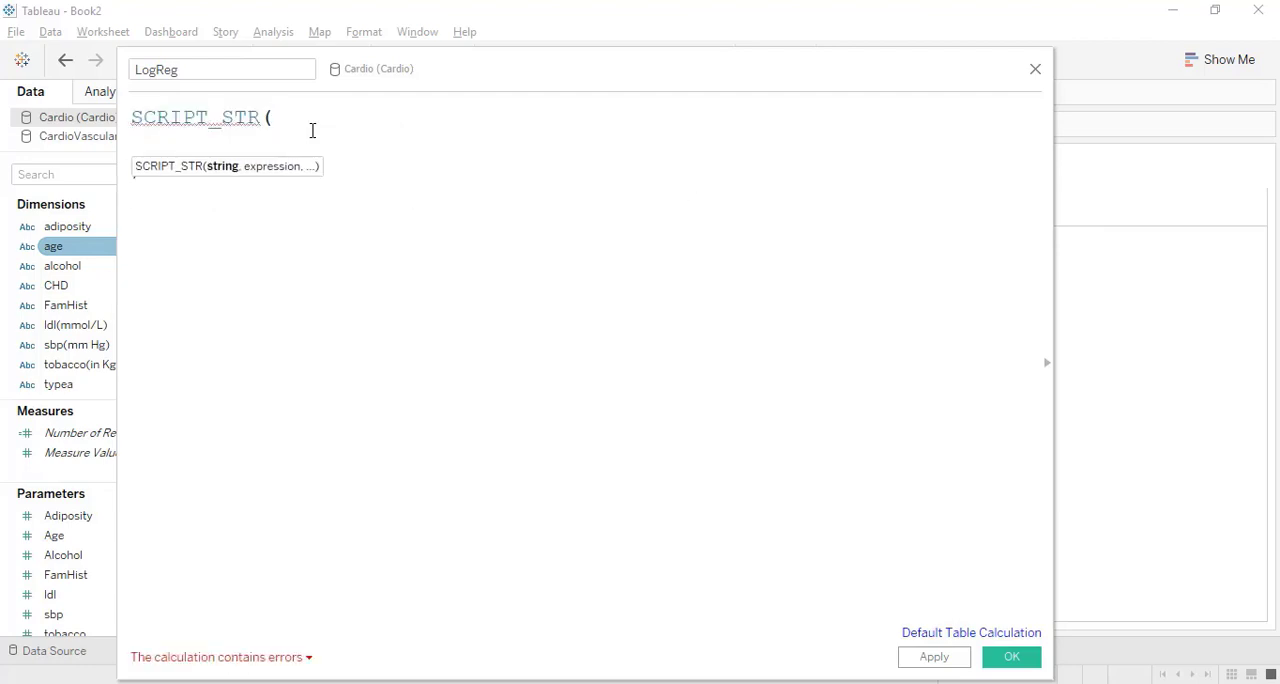
text("",)
key(Return)
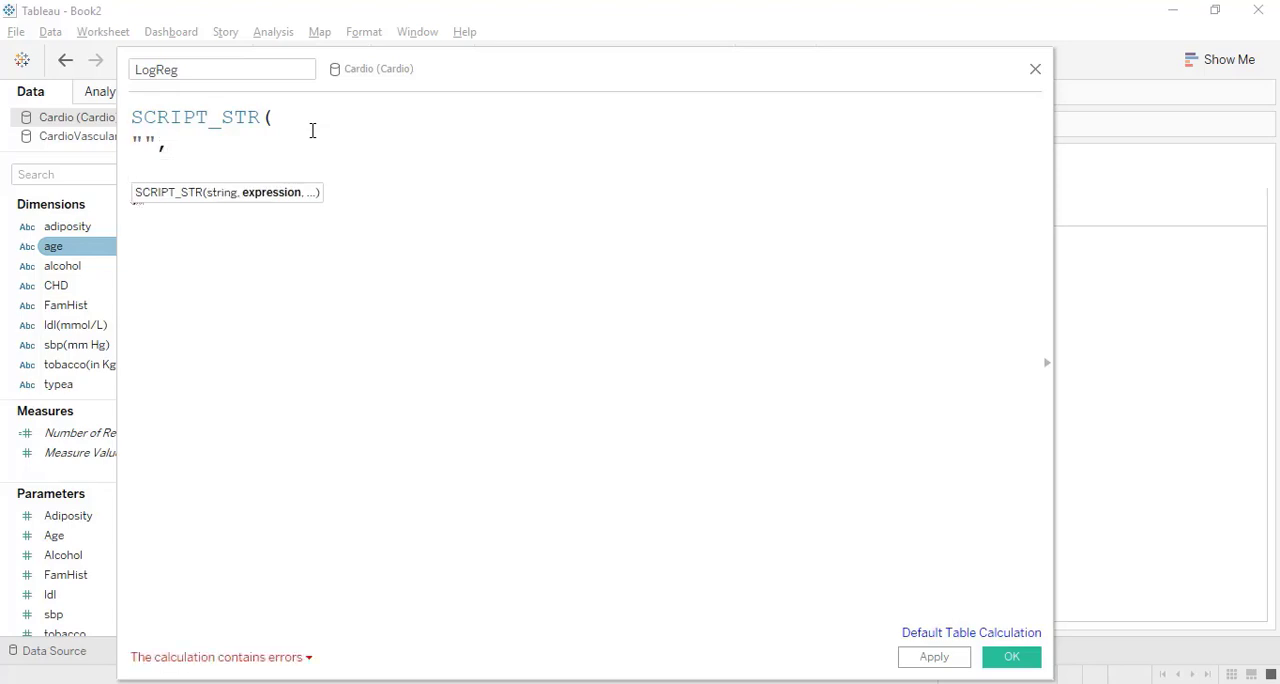
Add ATTR([adiposity]) and ATTR([age]) as comma-separated arguments after the empty script string.
text(attr)
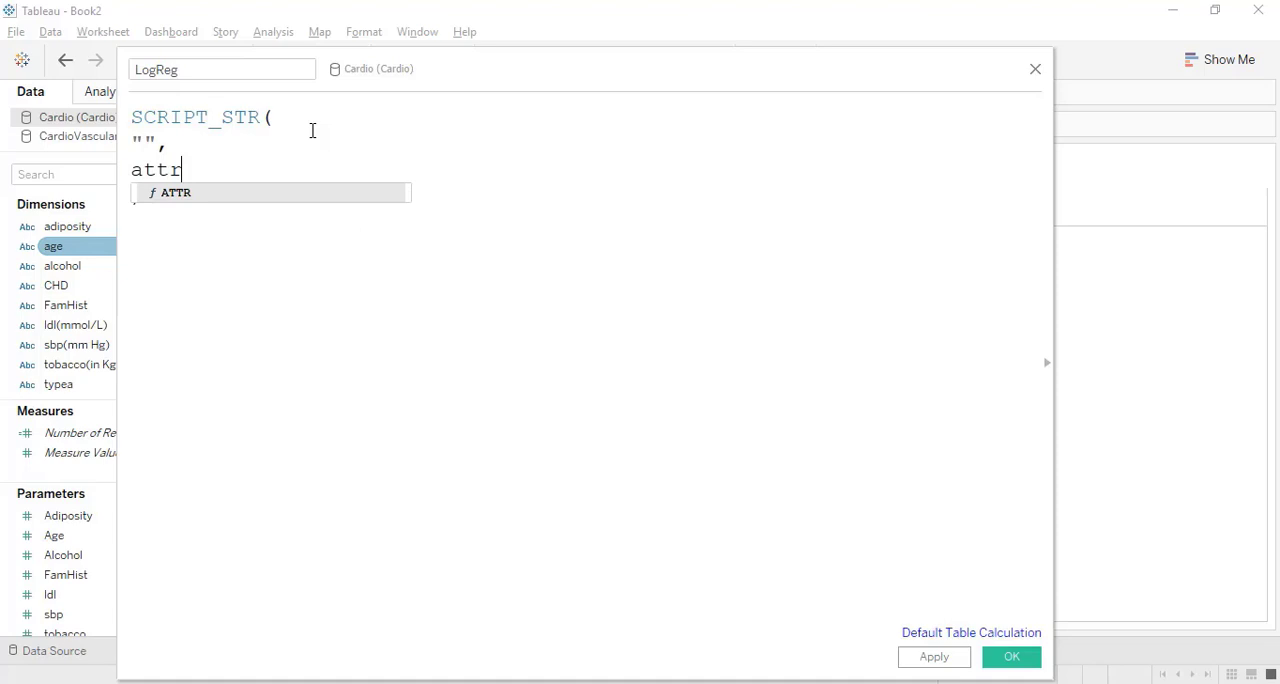
key(Return)
click(80, 233)
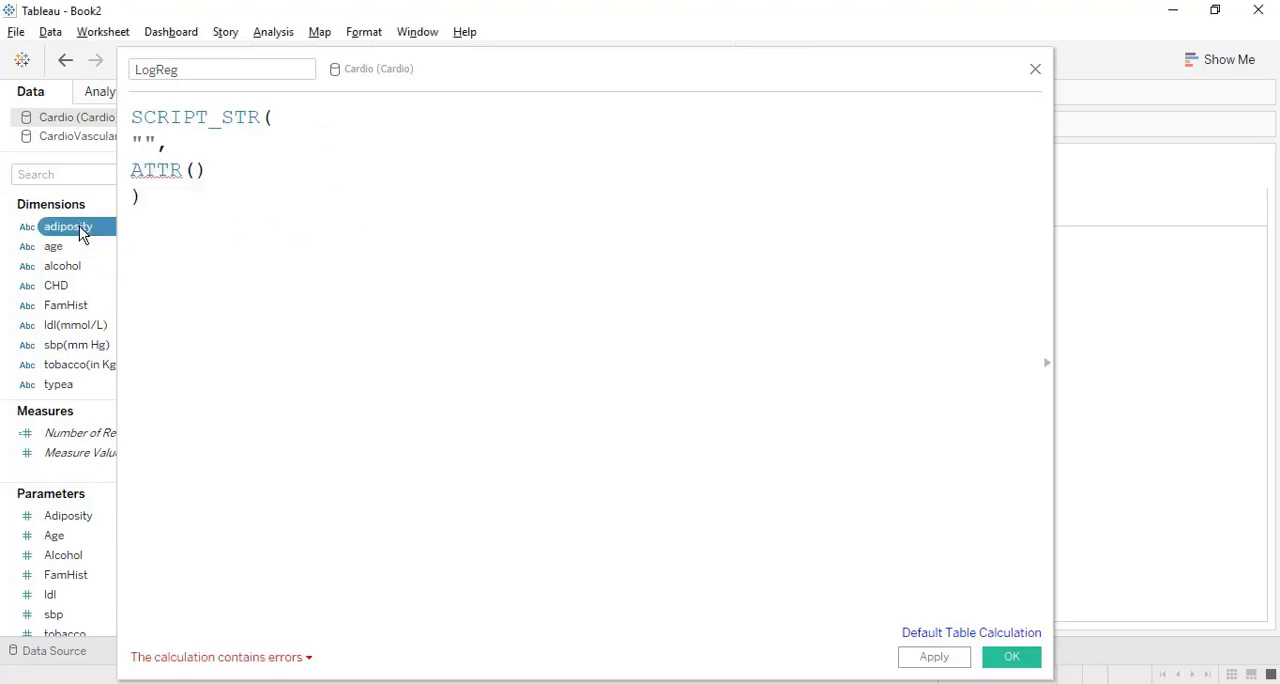
drag(80, 233, 205, 178)
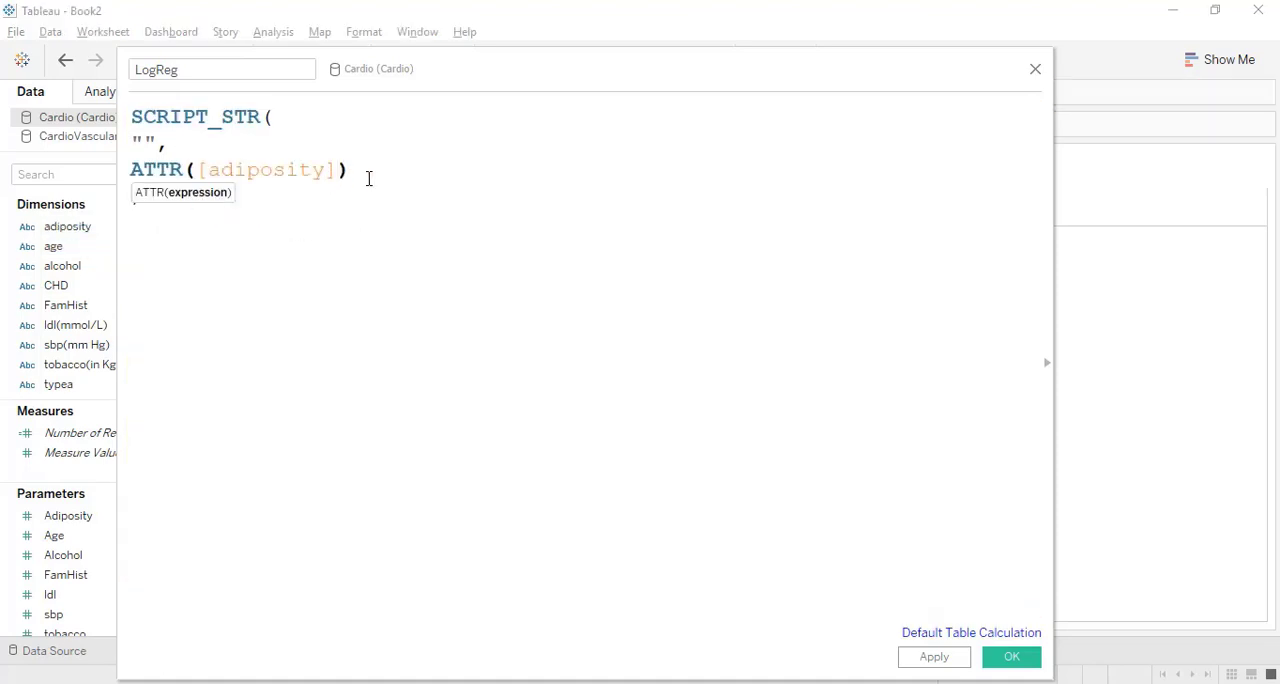
text(,attr)
key(Return)
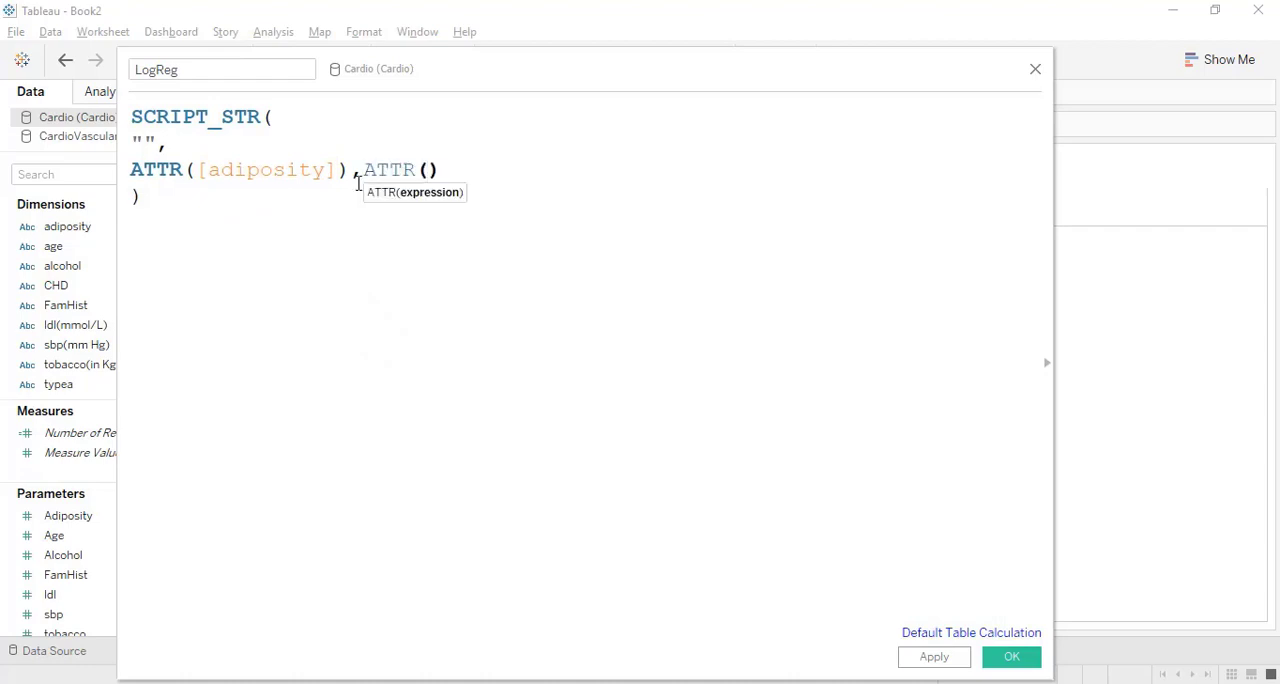
drag(69, 251, 436, 204)
click(520, 178)
text(,)
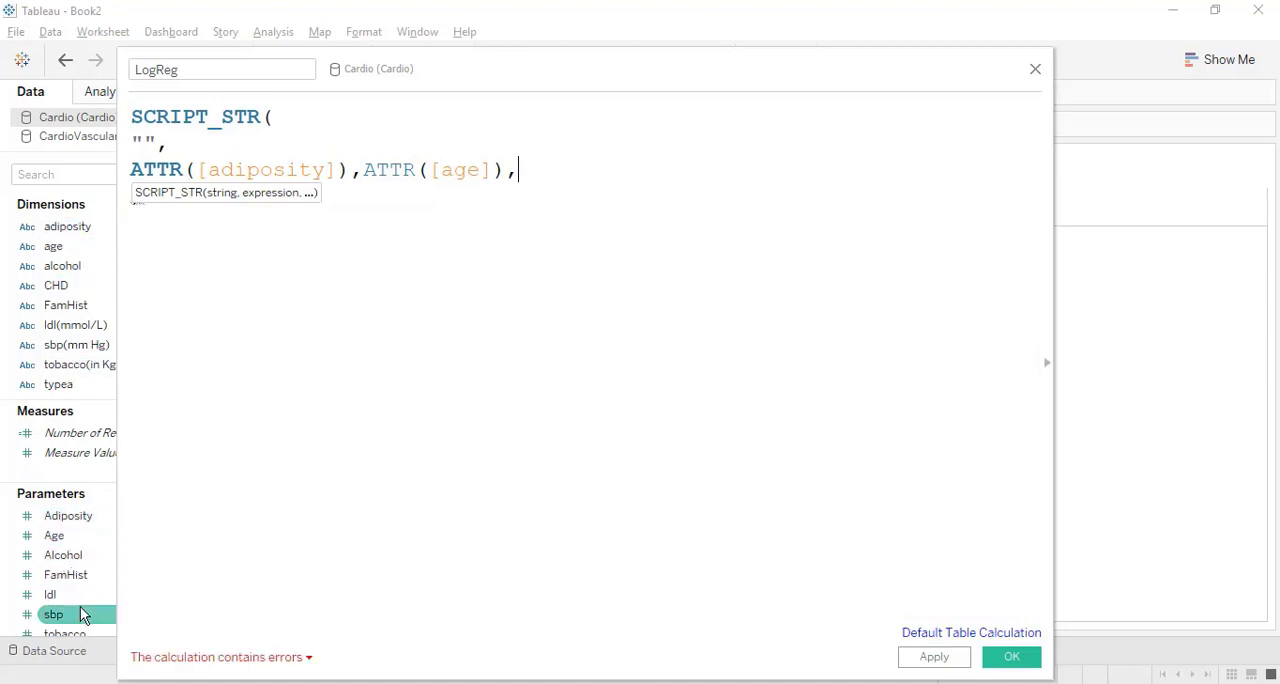
Paste the remaining ATTR arguments from alcohol through CHD, followed by the eight parameters from Adiposity to typea, into SCRIPT_STR.
text(ATTR([alcohol]), ATTR([FamHist]),ATTR([ldl(mmol/L)]),ATTR([sbp(mm Hg)]), ATTR([tobacco(in Kg)]),ATTR([typea]),ATTR([CHD]), [Adiposity],[Age],[Alcohol], [Parameters].[FamHist],[ldl],[sbp], [tobacco],[Parameters].[typea] ))
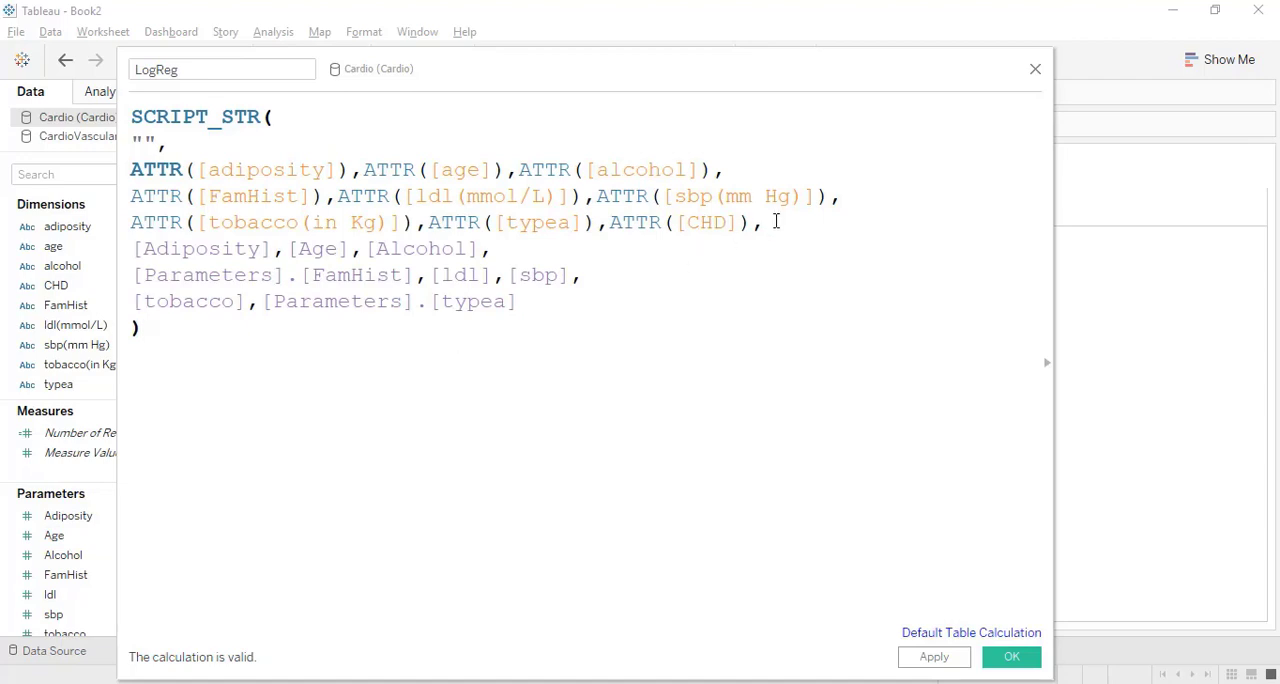
drag(768, 218, 131, 176)
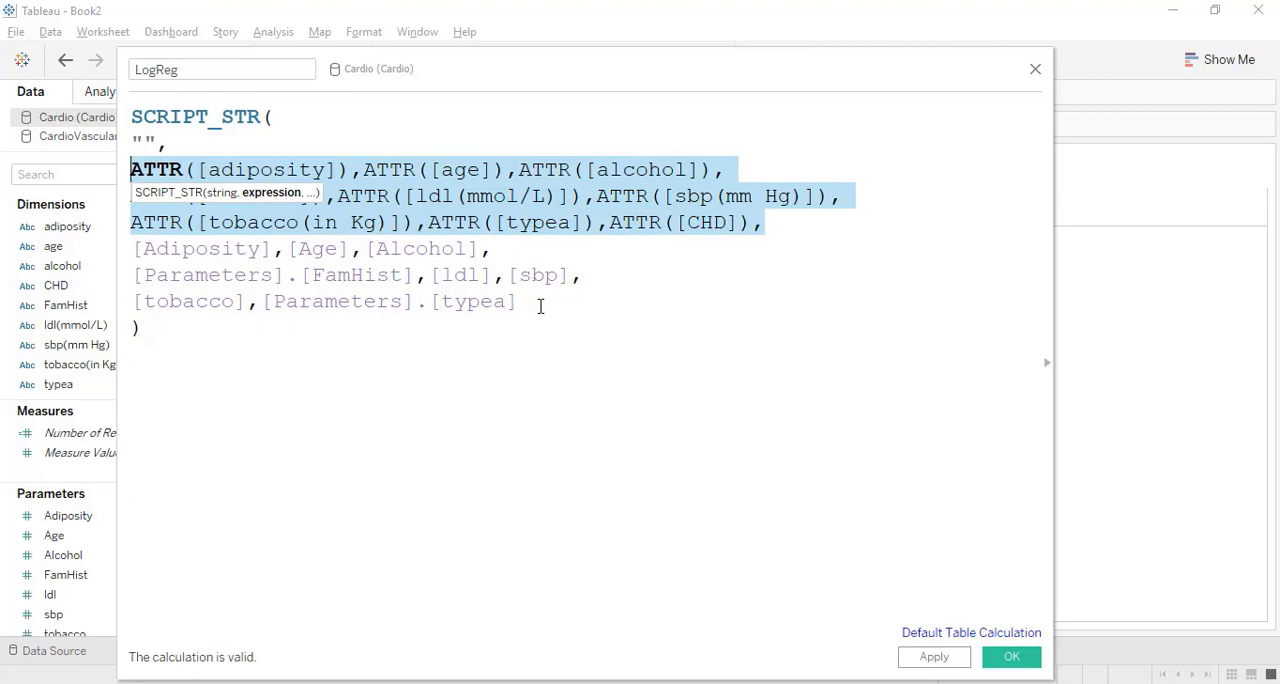
drag(540, 306, 136, 256)
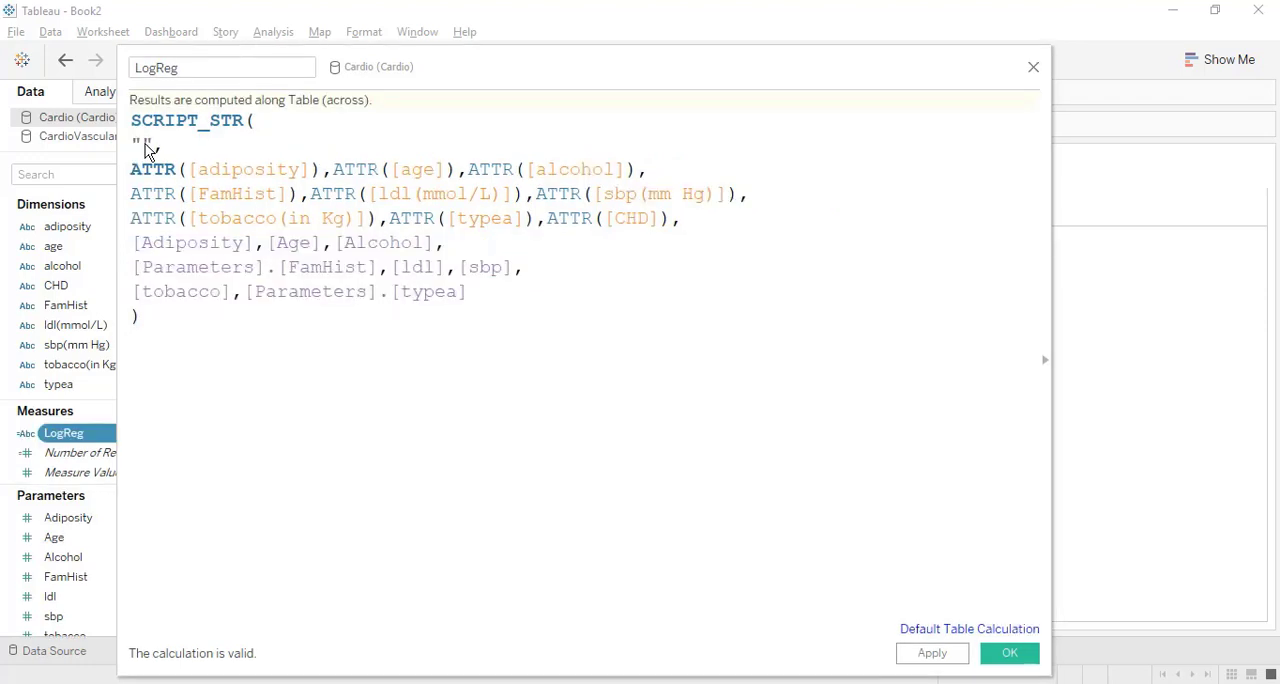
Insert Python imports for pandas as pd, numpy as np, LogisticRegression, StandardScaler and literal_eval inside the LogReg script string, and review them.
key(Return)
key(Return)
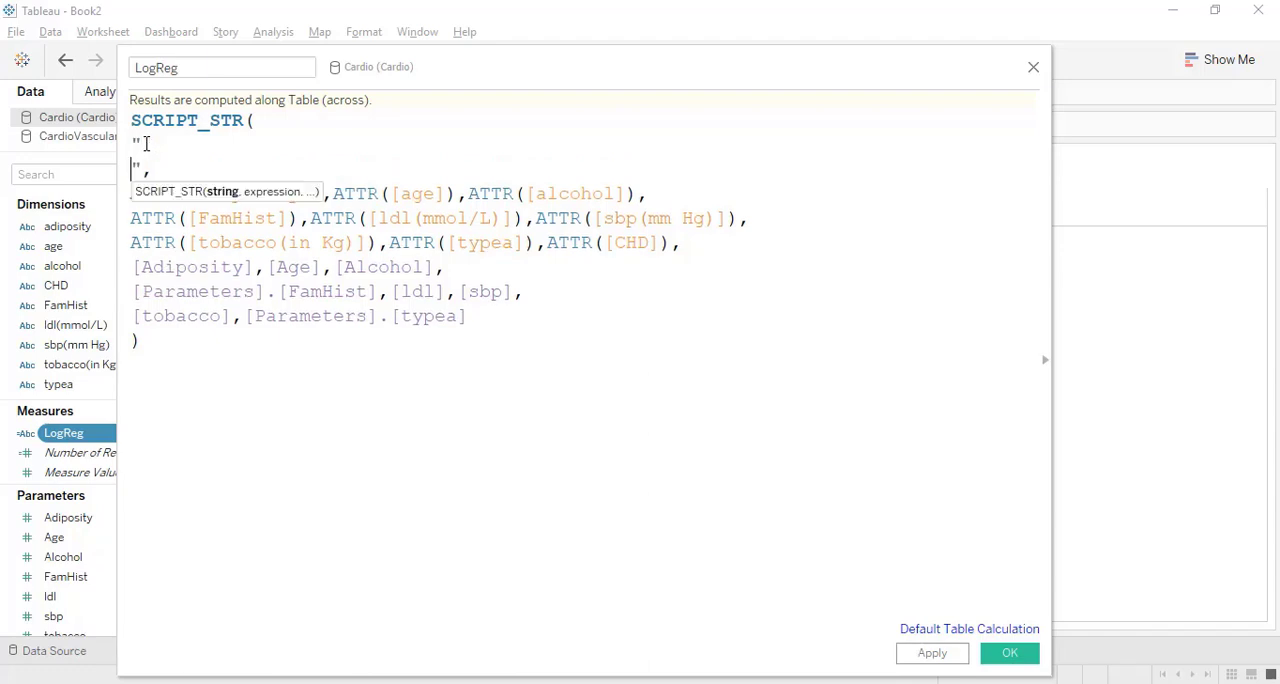
key(Up)
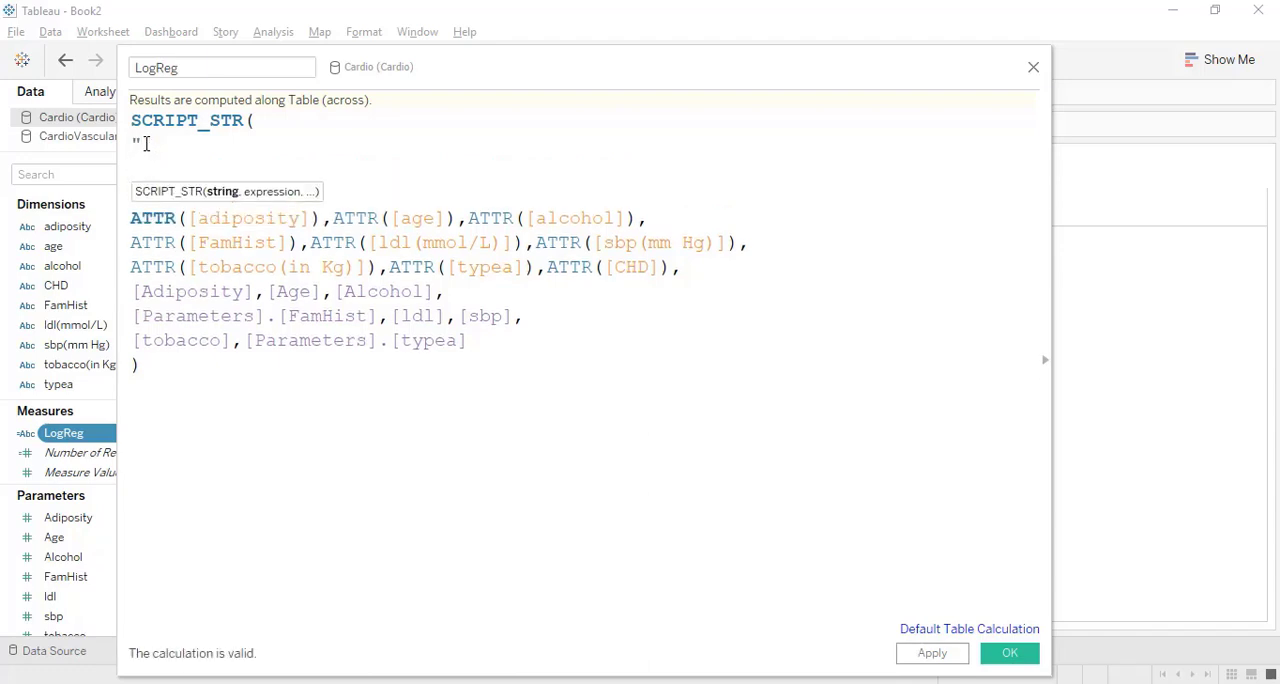
key(ctrl+v)
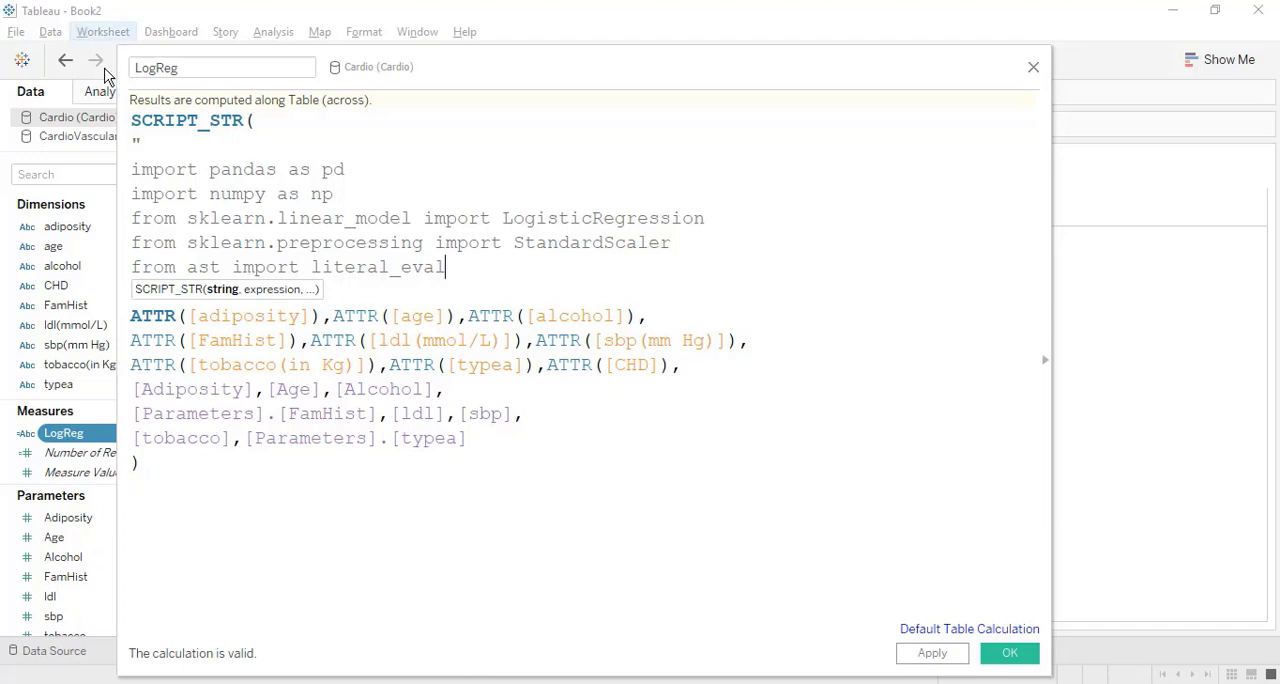
drag(335, 194, 131, 170)
click(385, 140)
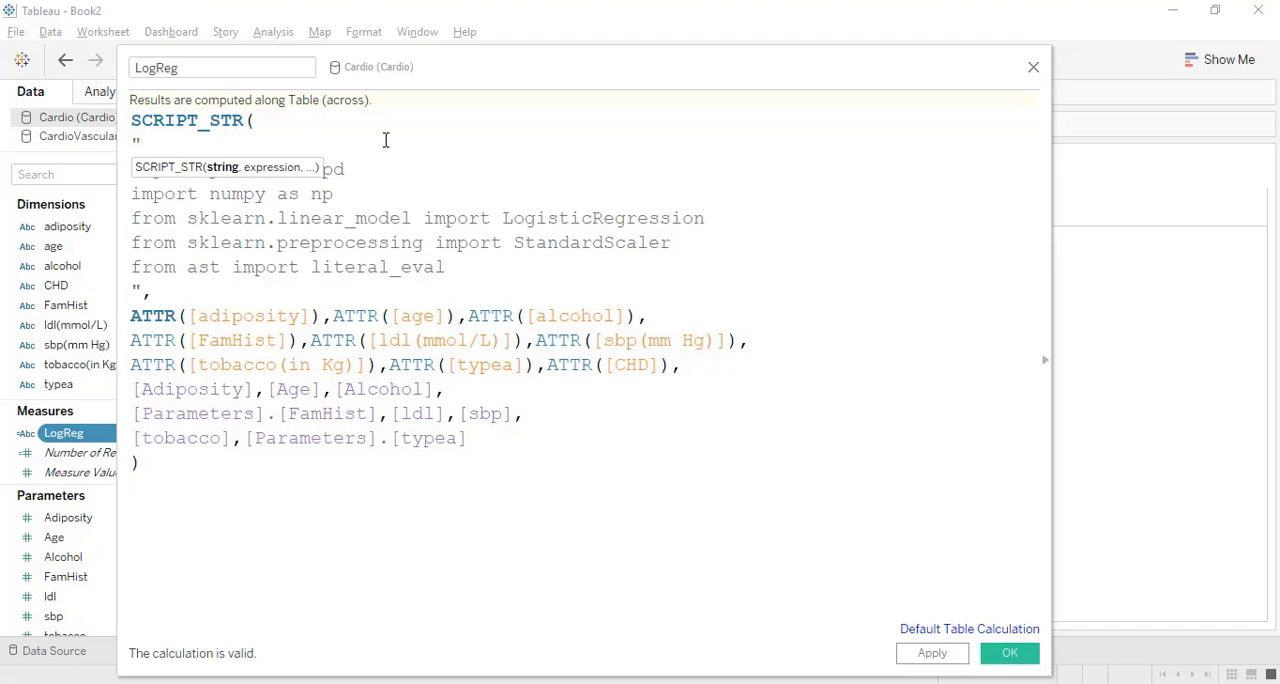
click(706, 220)
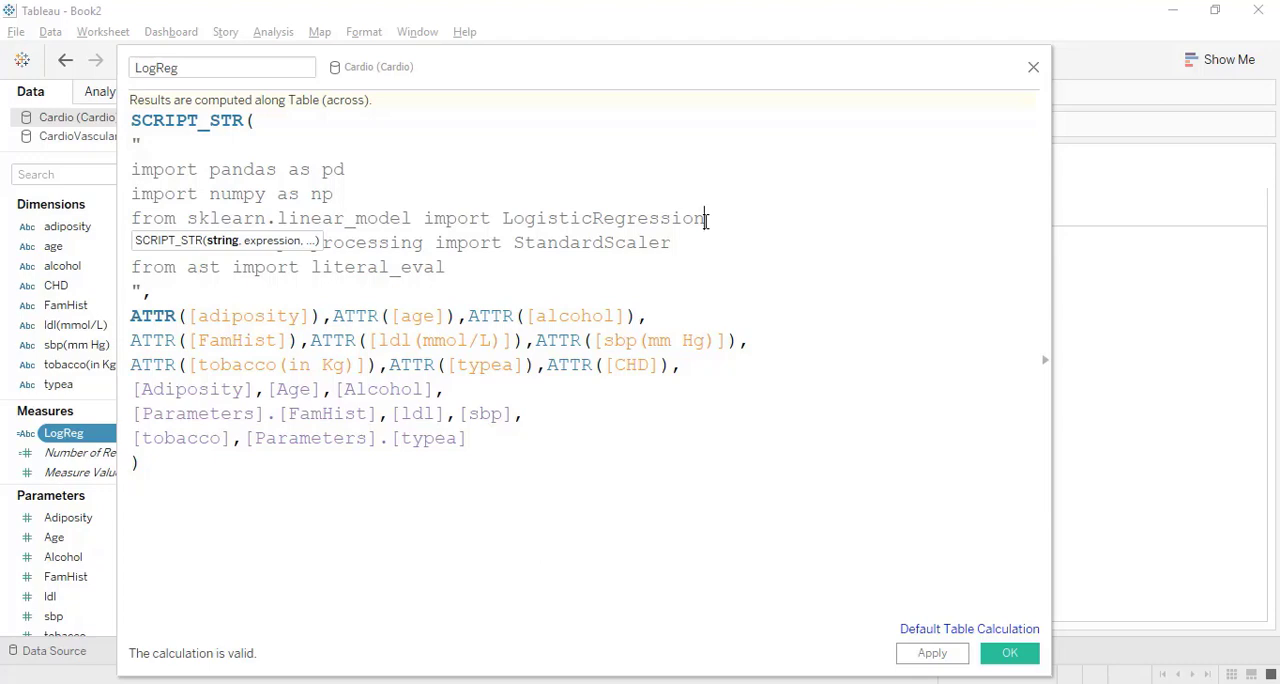
click(688, 247)
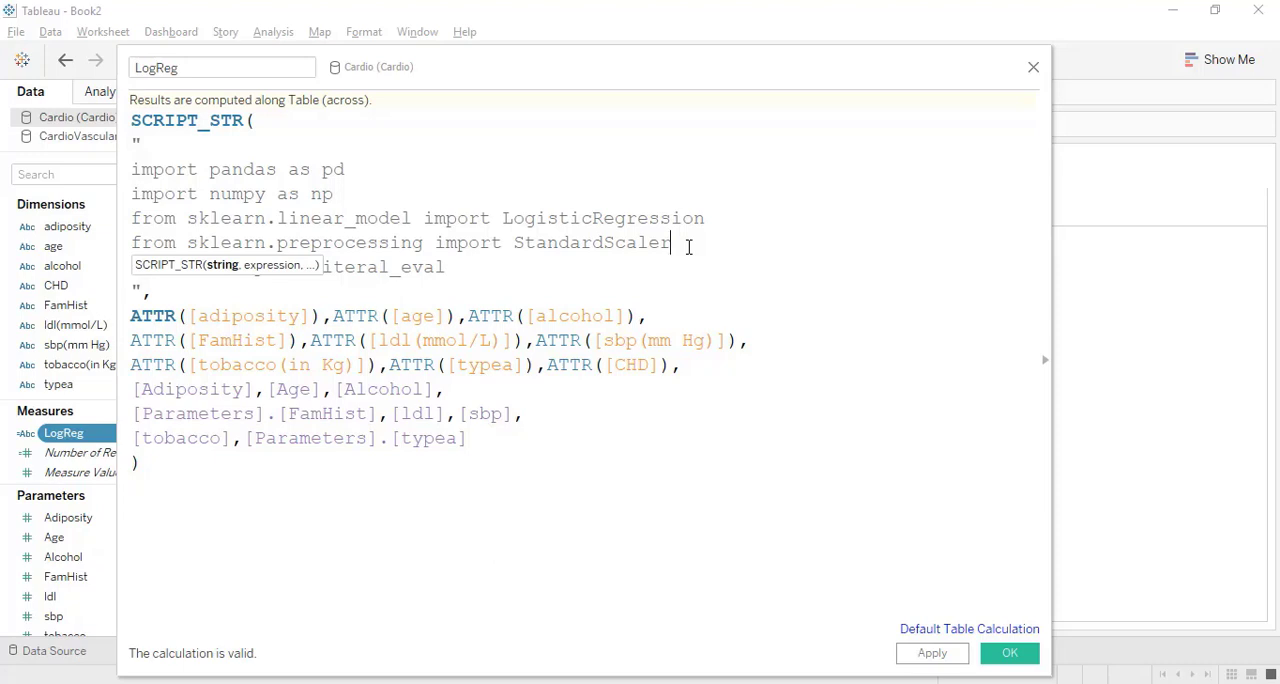
click(598, 271)
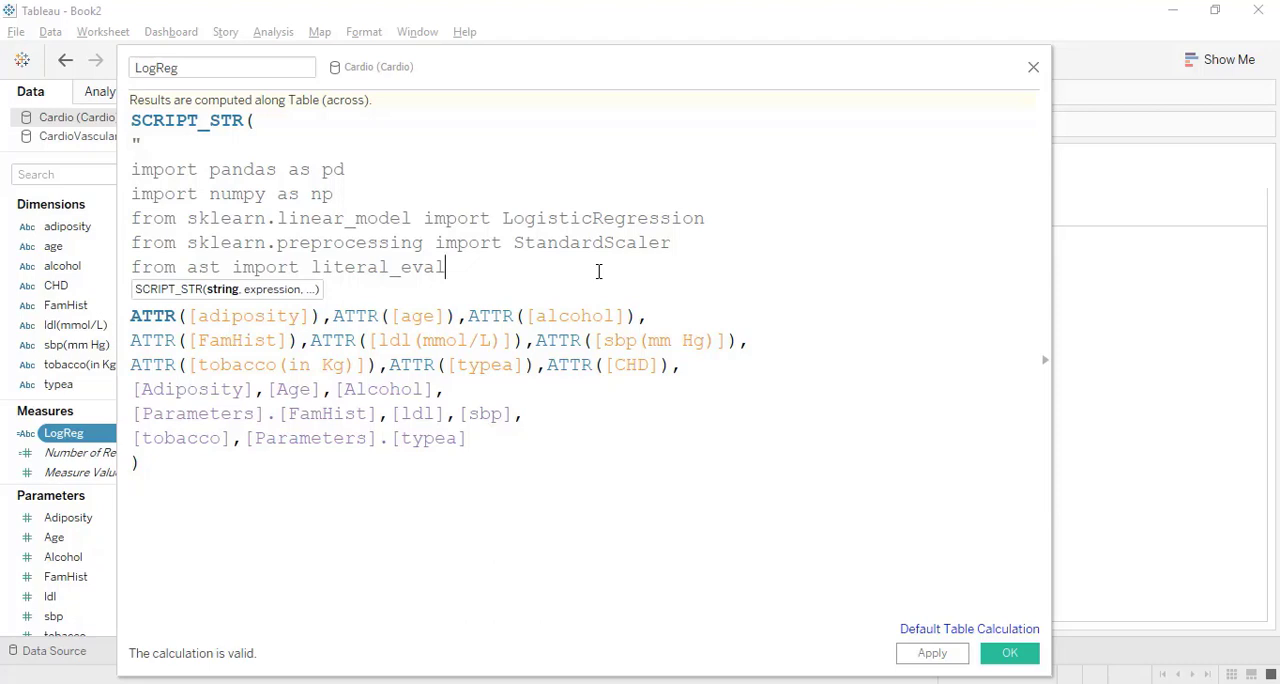
Start a dictionary d={} below the imports in the script string, with its braces on separate lines and an empty line between them.
key(Return)
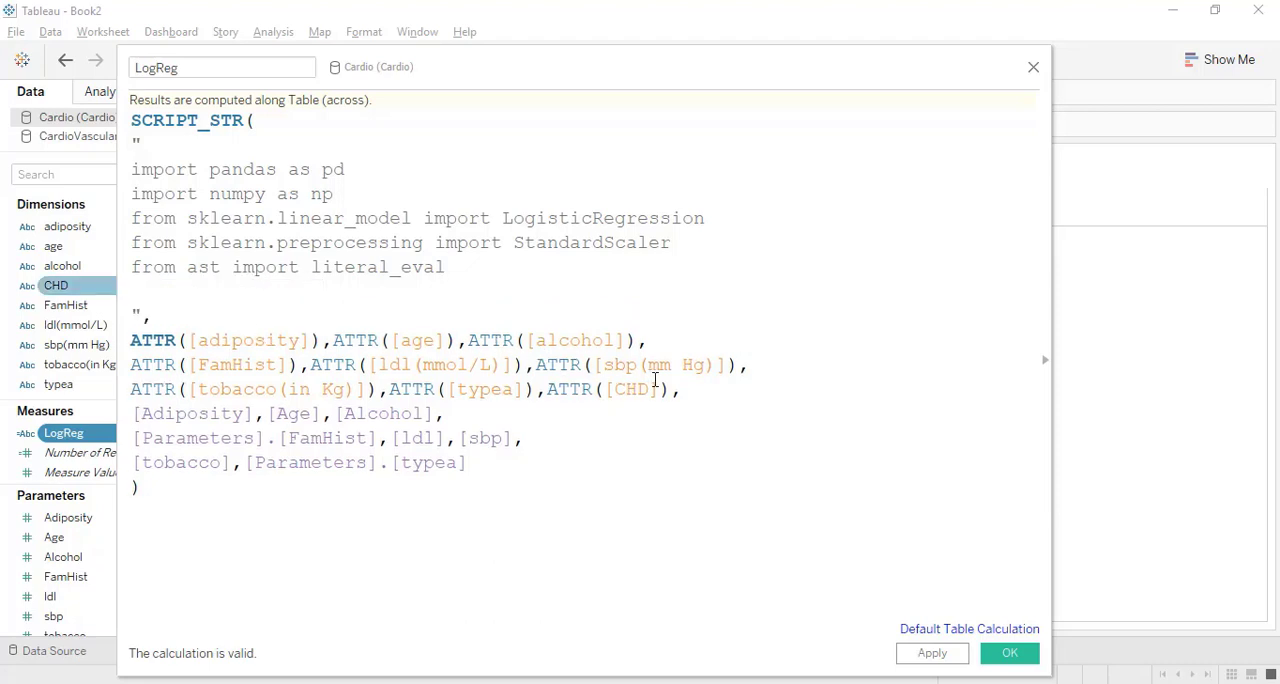
drag(686, 390, 133, 342)
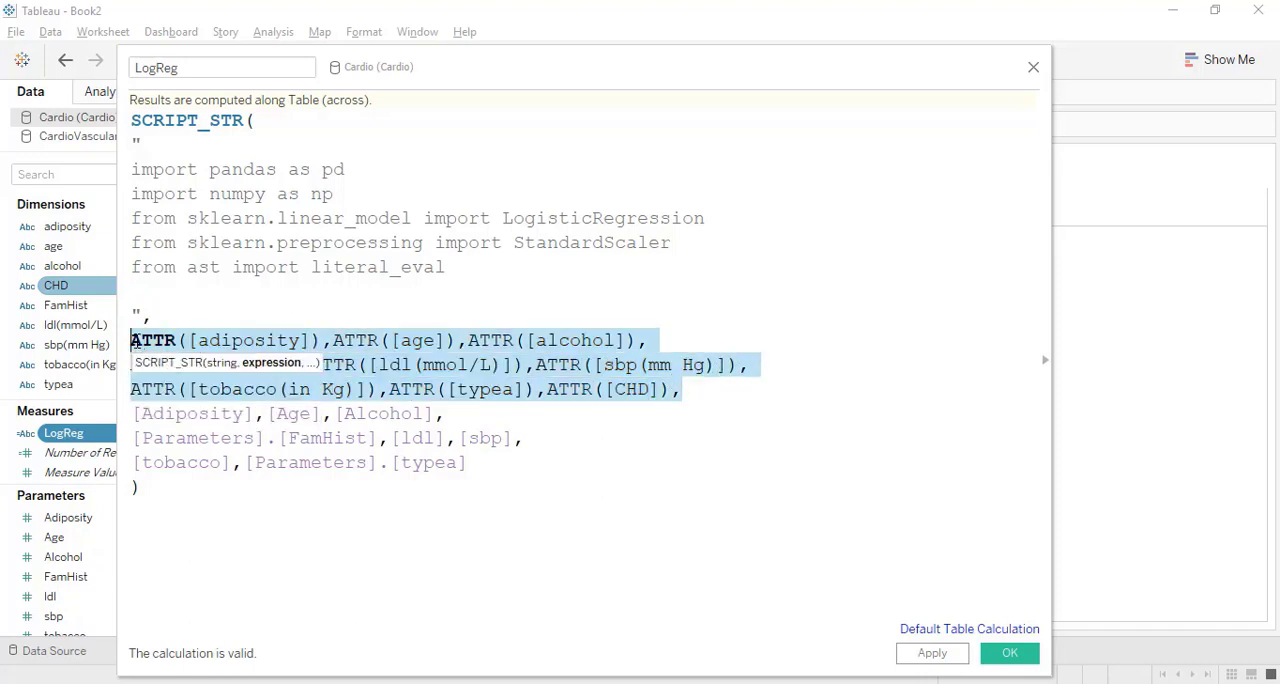
click(162, 298)
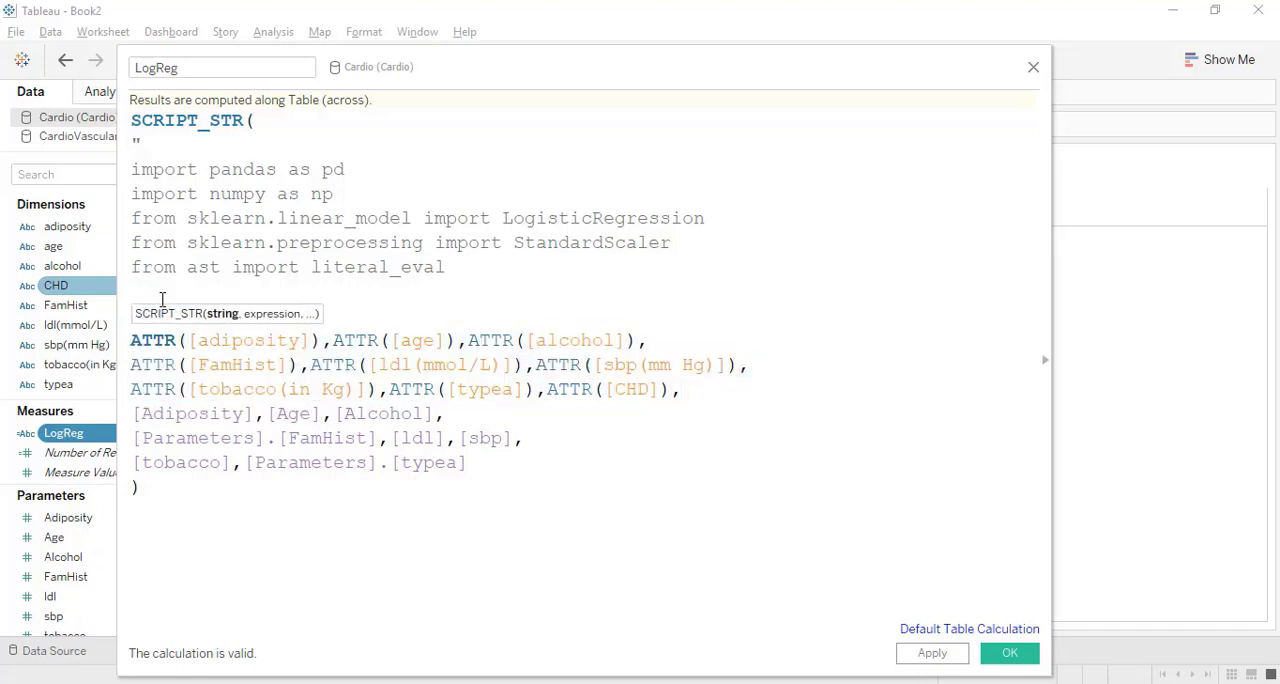
key(Return)
text(d)
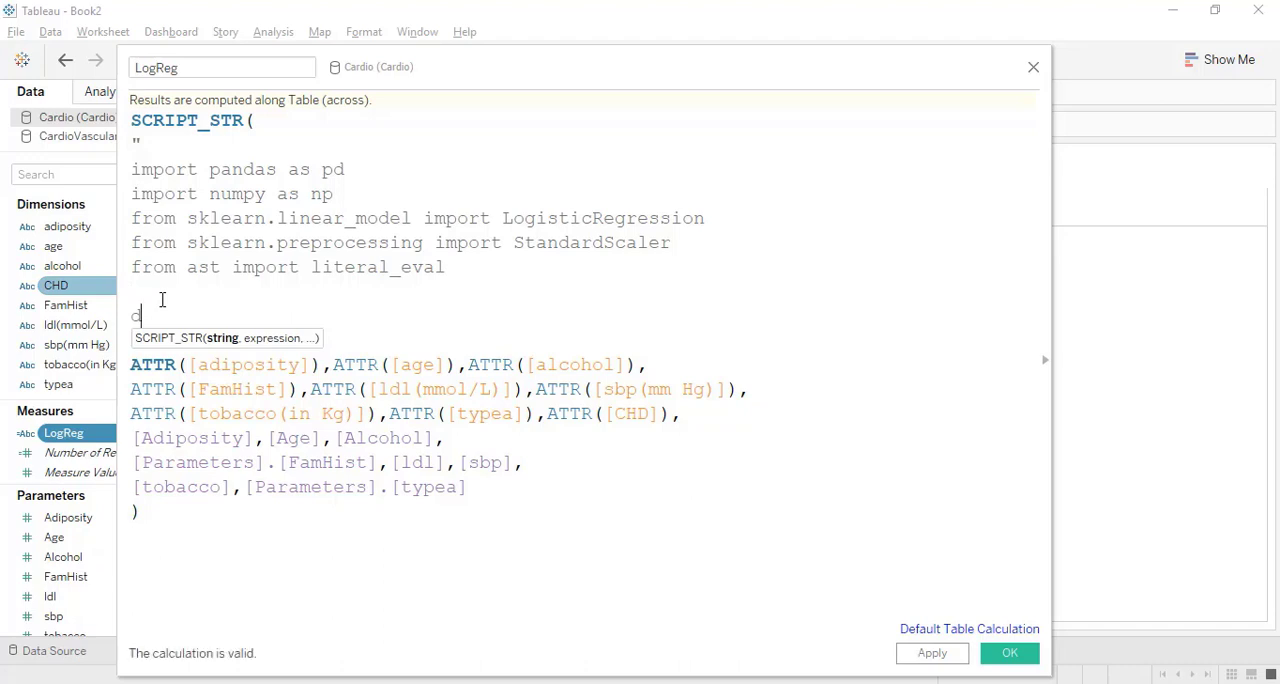
text(={})
key(Left)
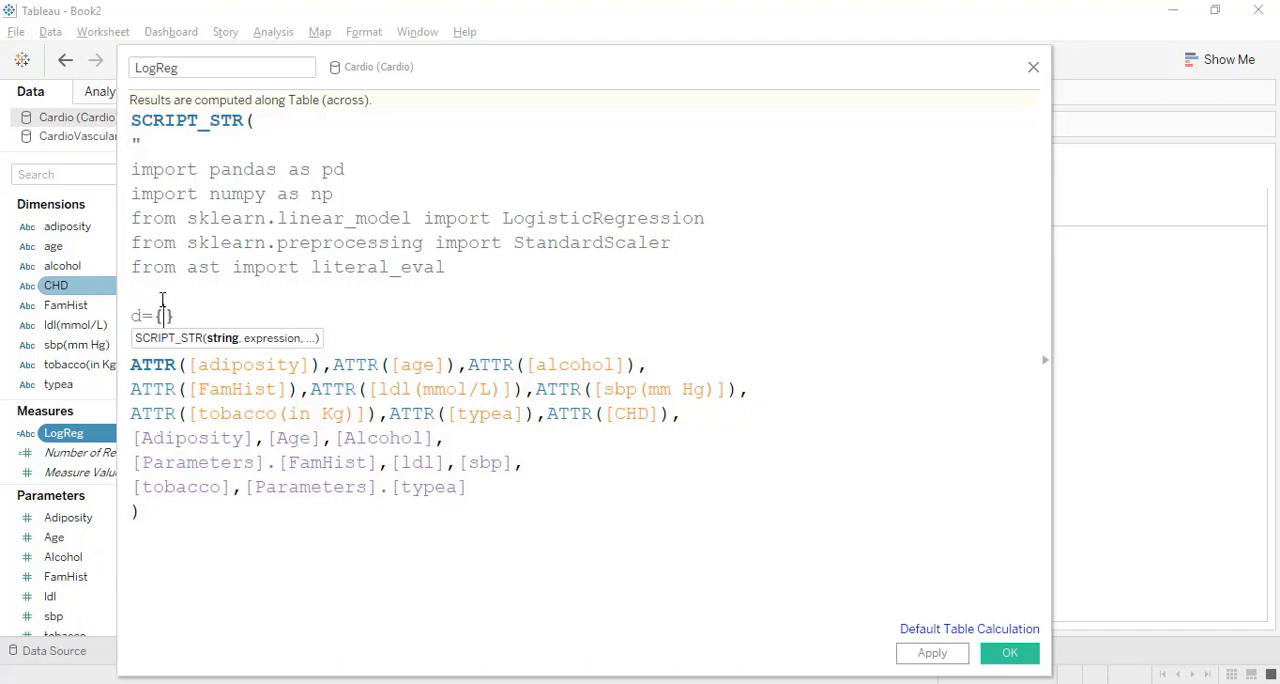
key(Return)
key(Return)
key(Up)
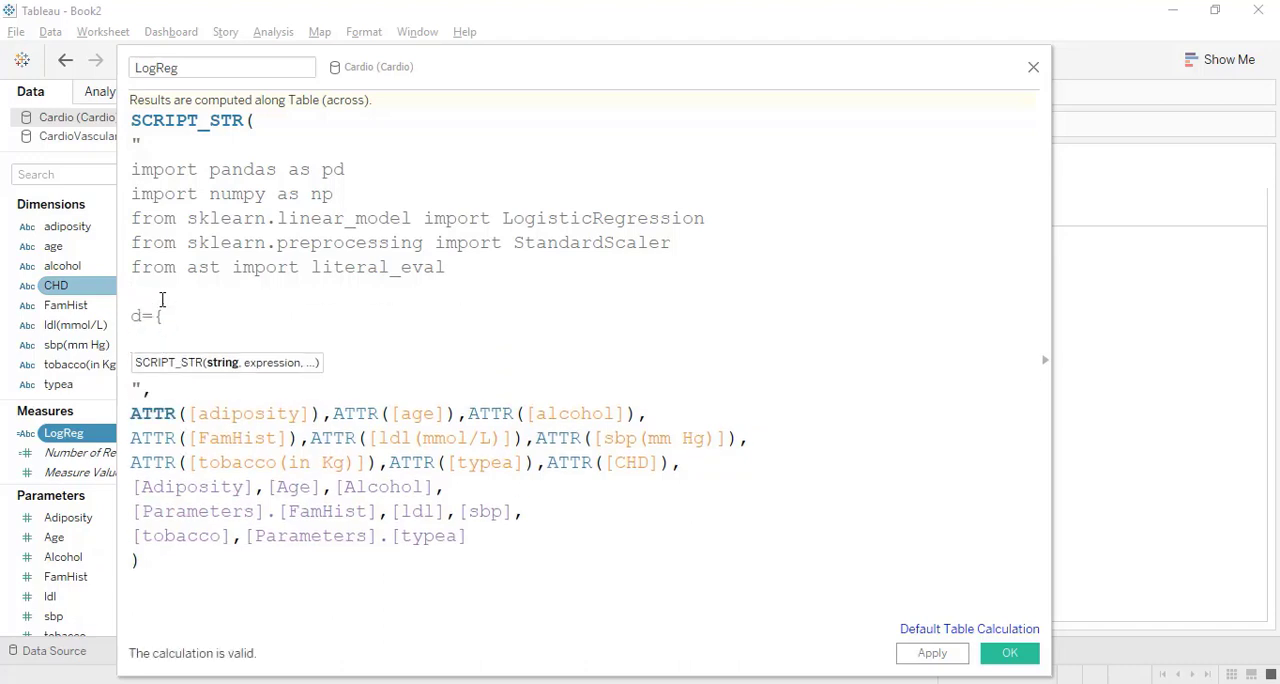
Add the dictionary key 'ad' with the value _arg1[0], matching the adiposity argument.
text('ad)
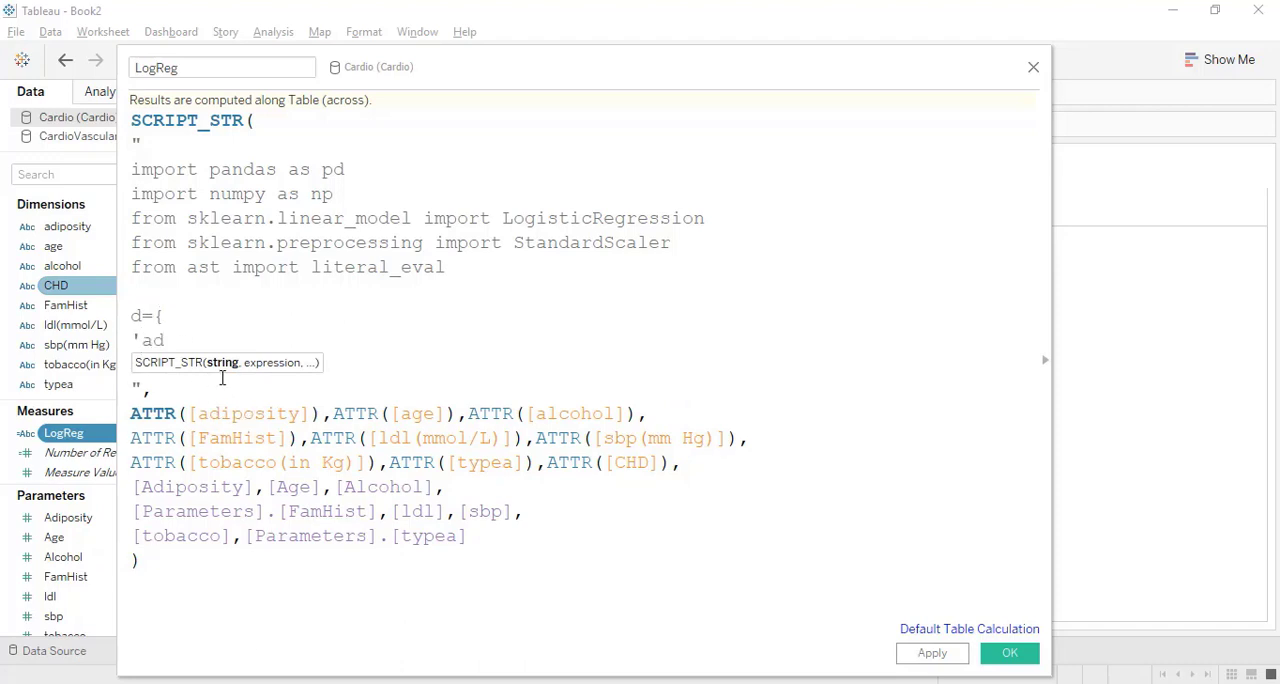
text(:)
click(323, 411)
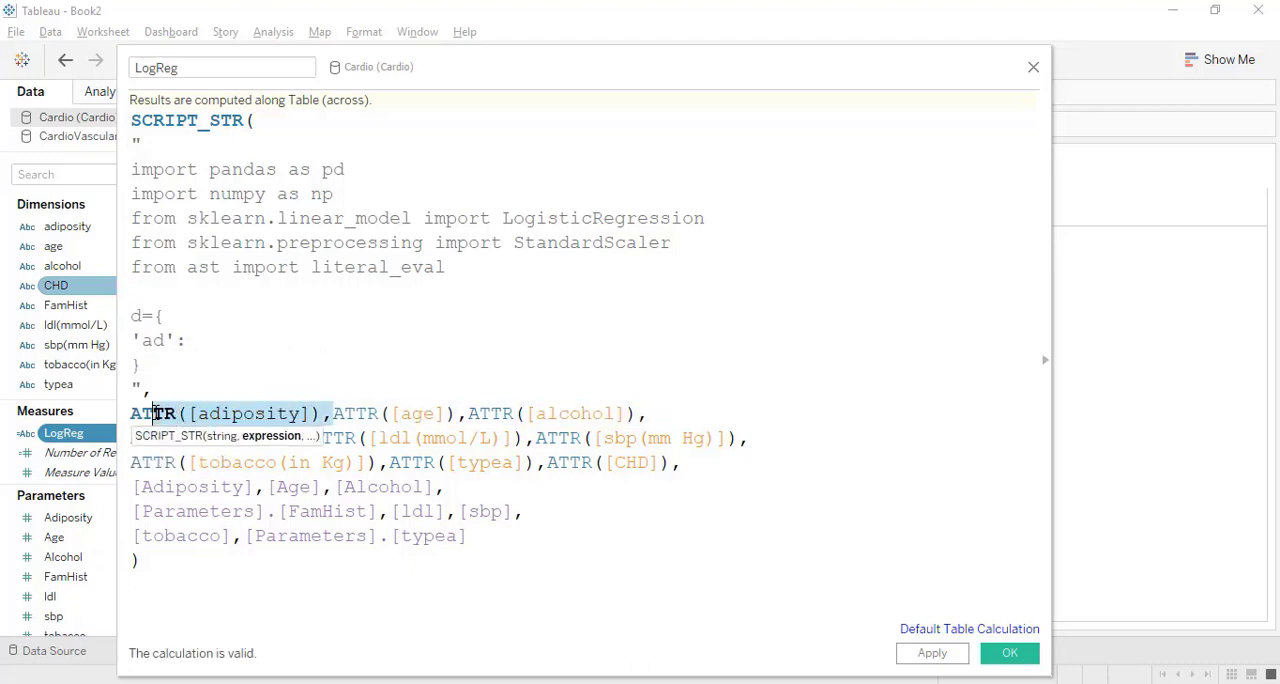
click(209, 347)
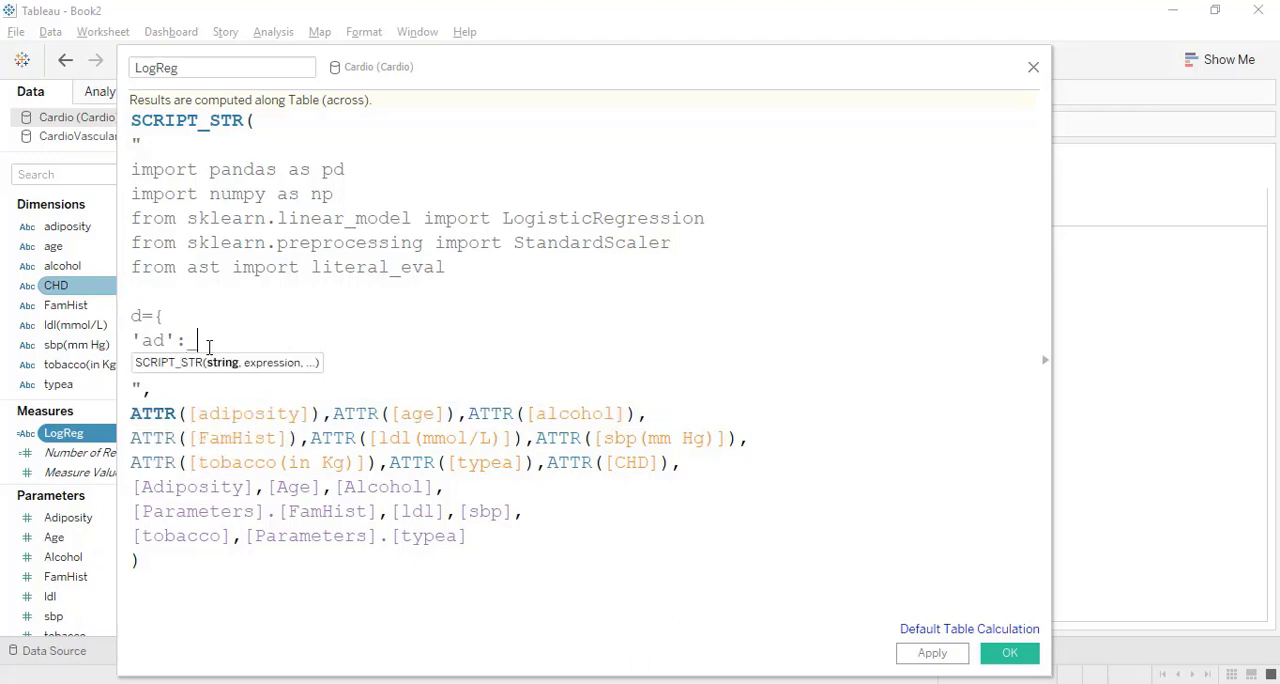
text(arg1[0])
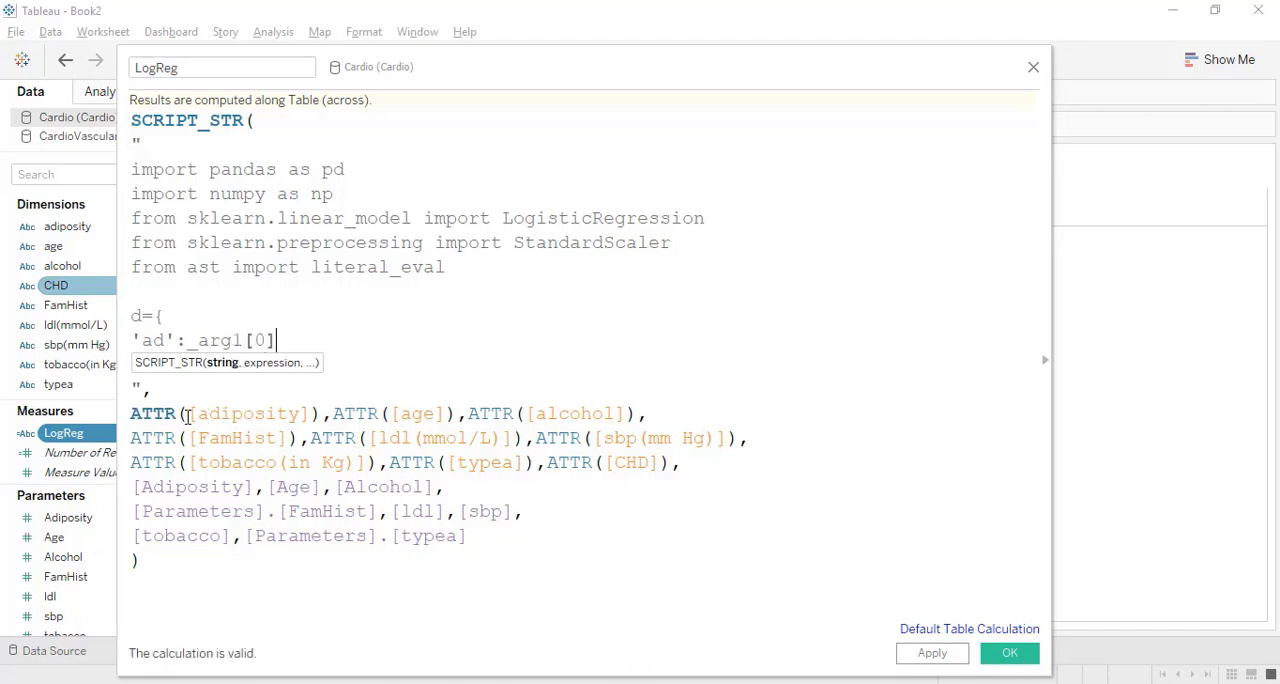
click(141, 413)
drag(141, 413, 252, 413)
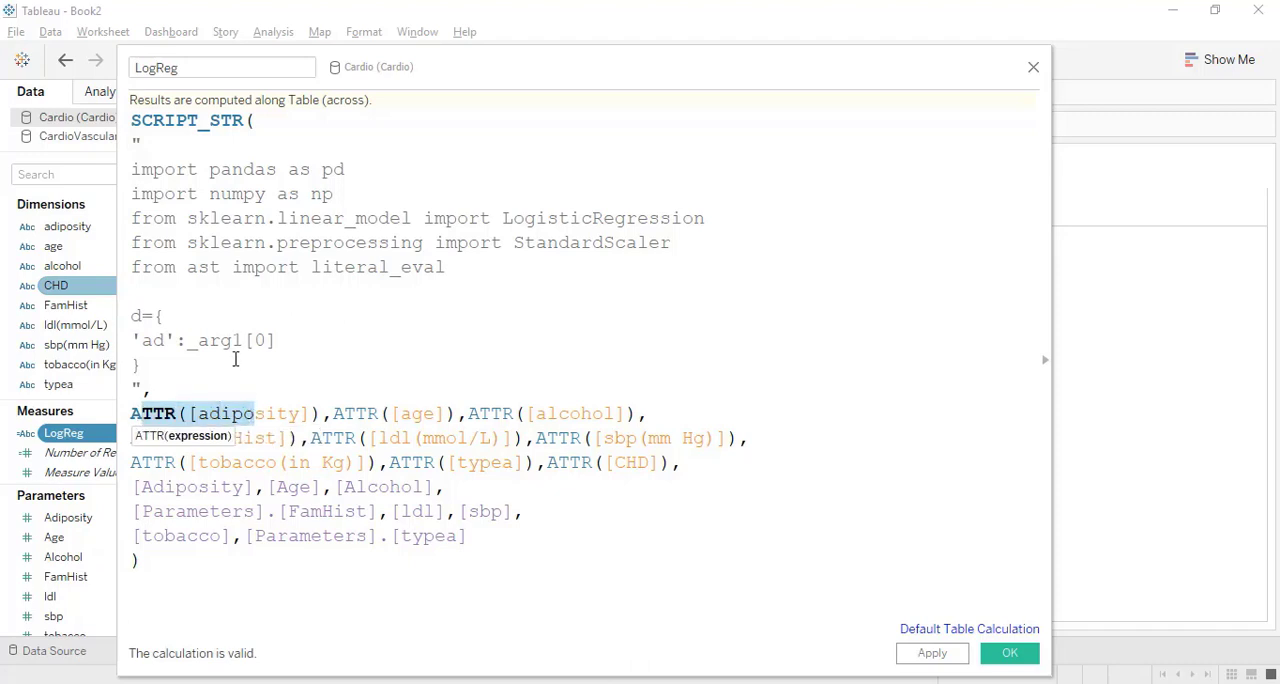
click(295, 338)
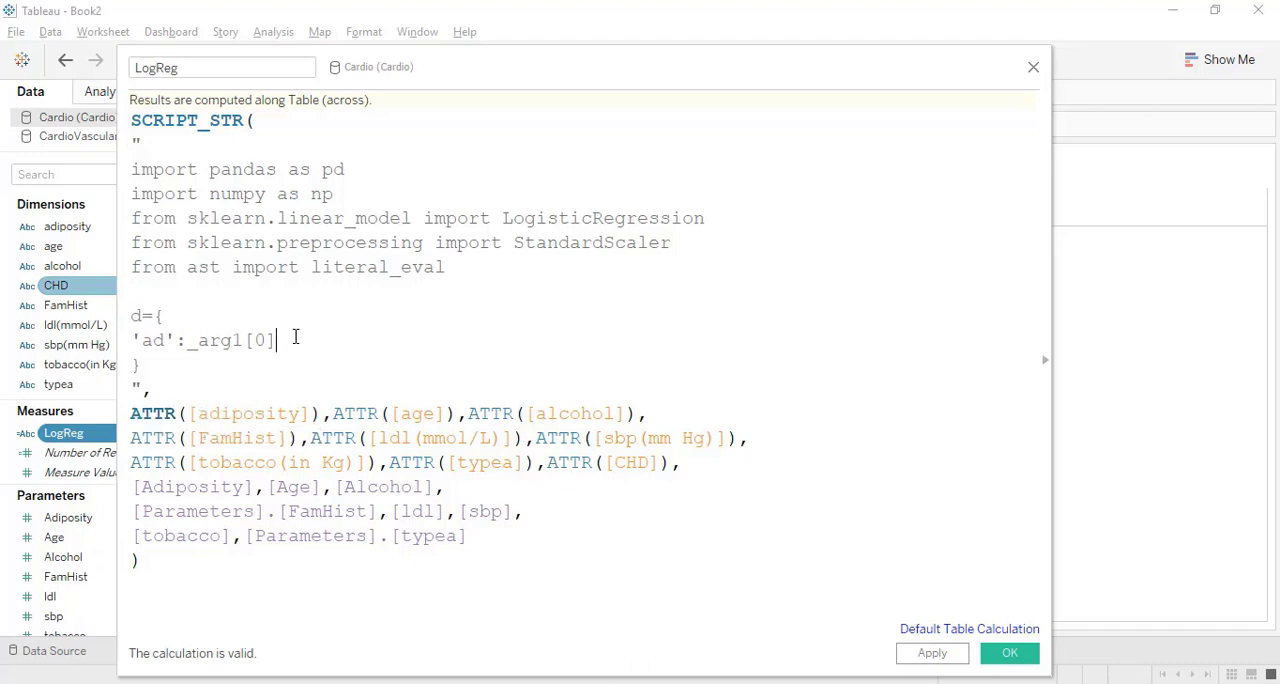
Wrap the 'ad' entry's _arg1[0] in literal_eval() and end the entry with a comma.
text())
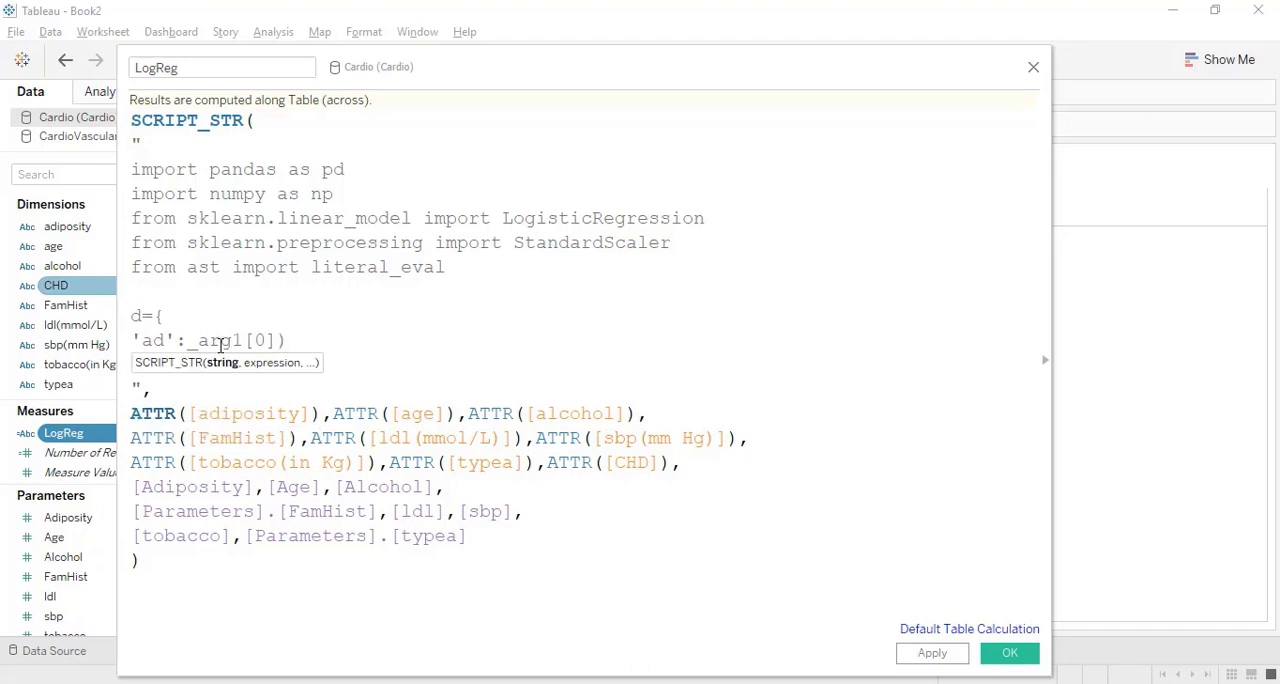
click(188, 343)
text(()
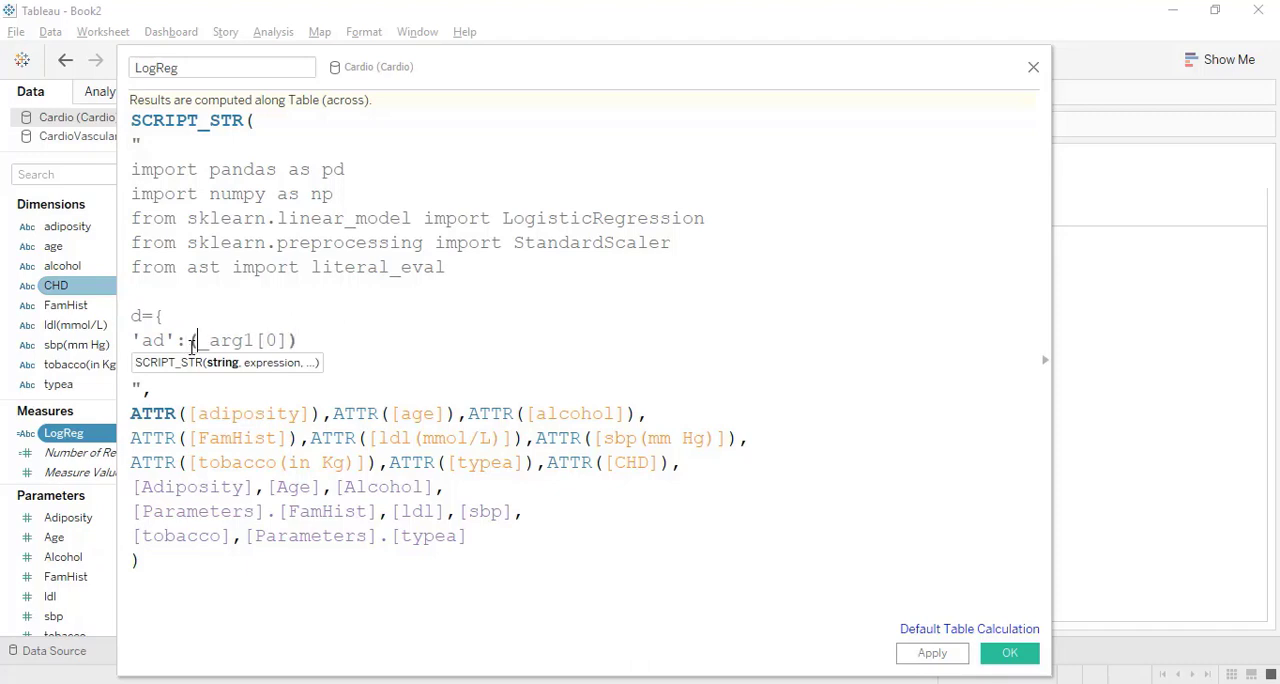
double_click(361, 268)
key(ctrl+c)
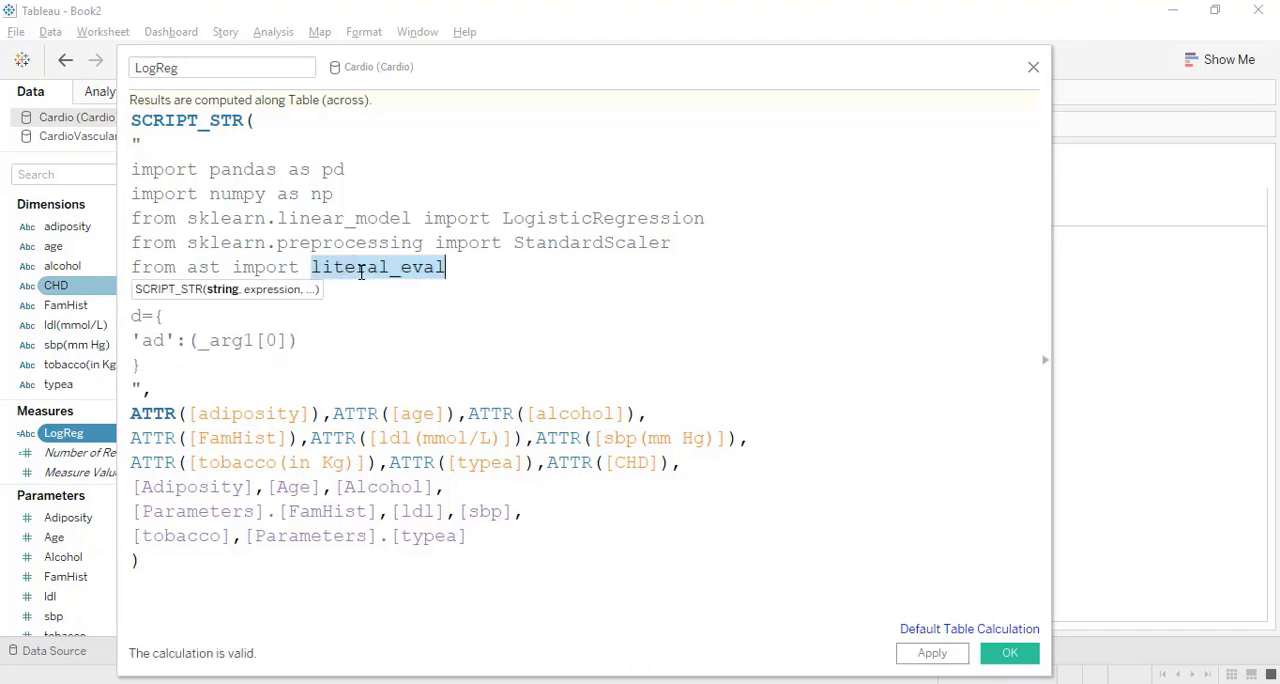
click(192, 341)
key(ctrl+v)
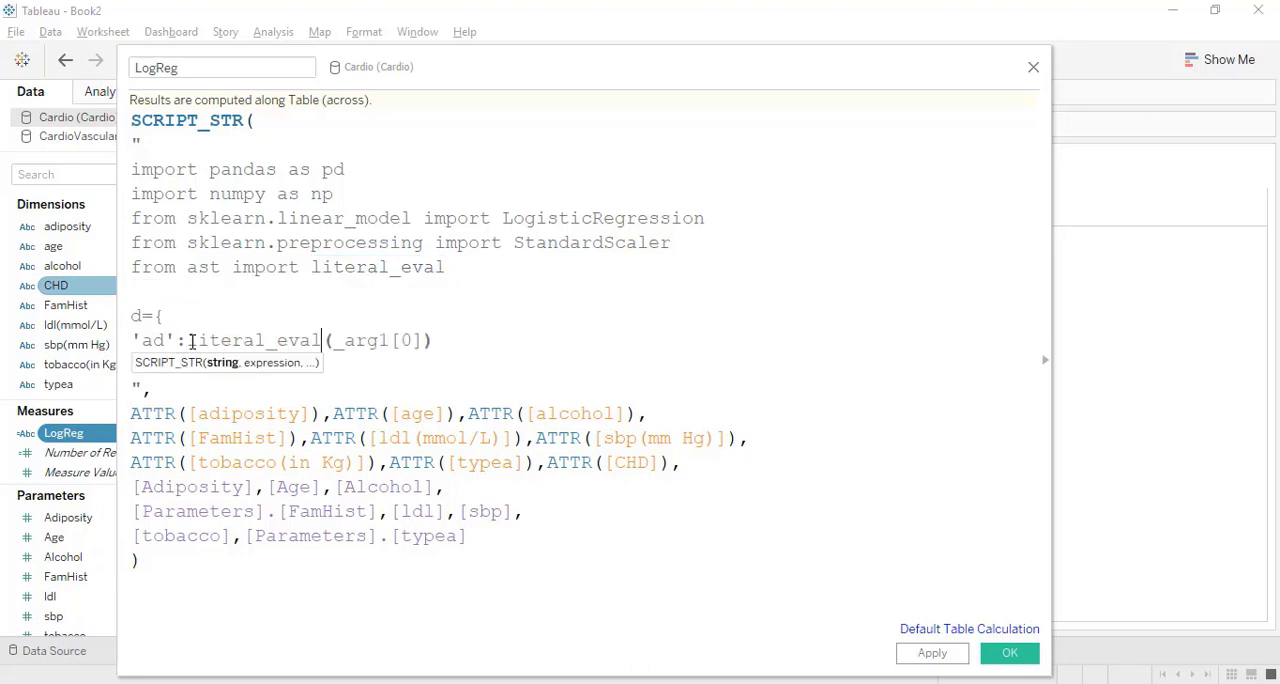
click(444, 340)
text(,)
Add the 'ag' entry as literal_eval(_arg2[0]) and paste the remaining entries from 'al' (_arg3) through 'chd' (_arg9).
key(Return)
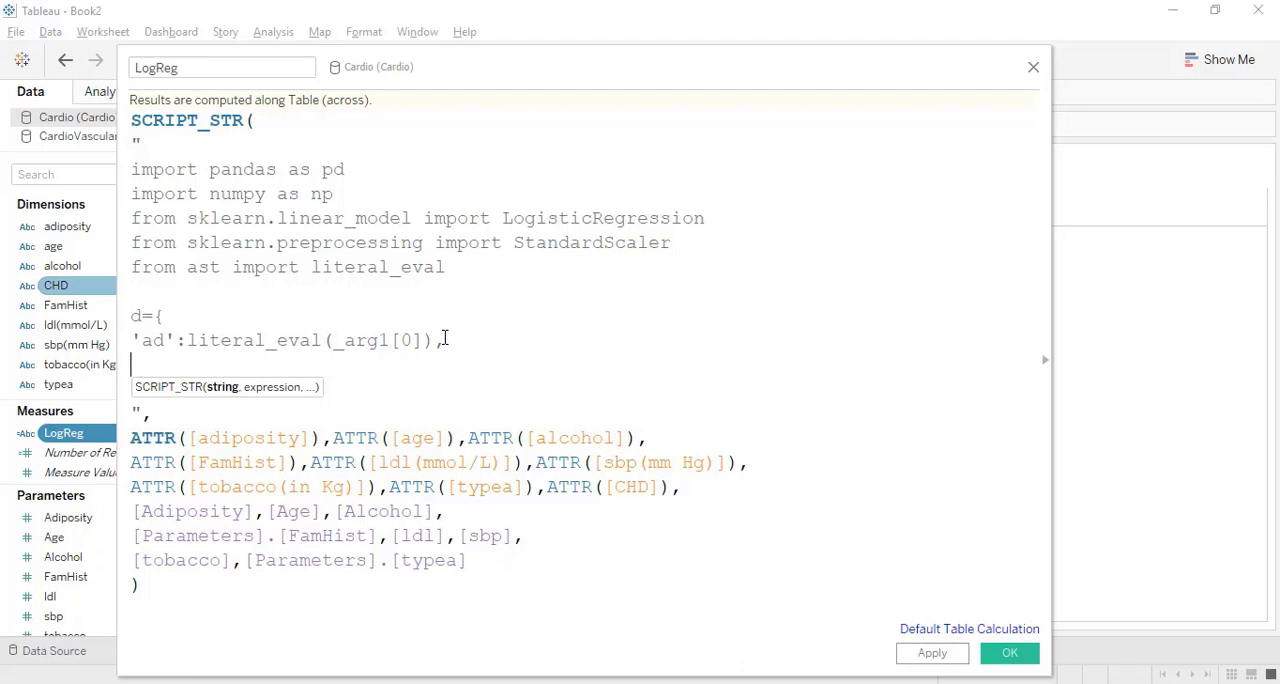
text('ag':)
drag(447, 340, 190, 341)
key(ctrl+c)
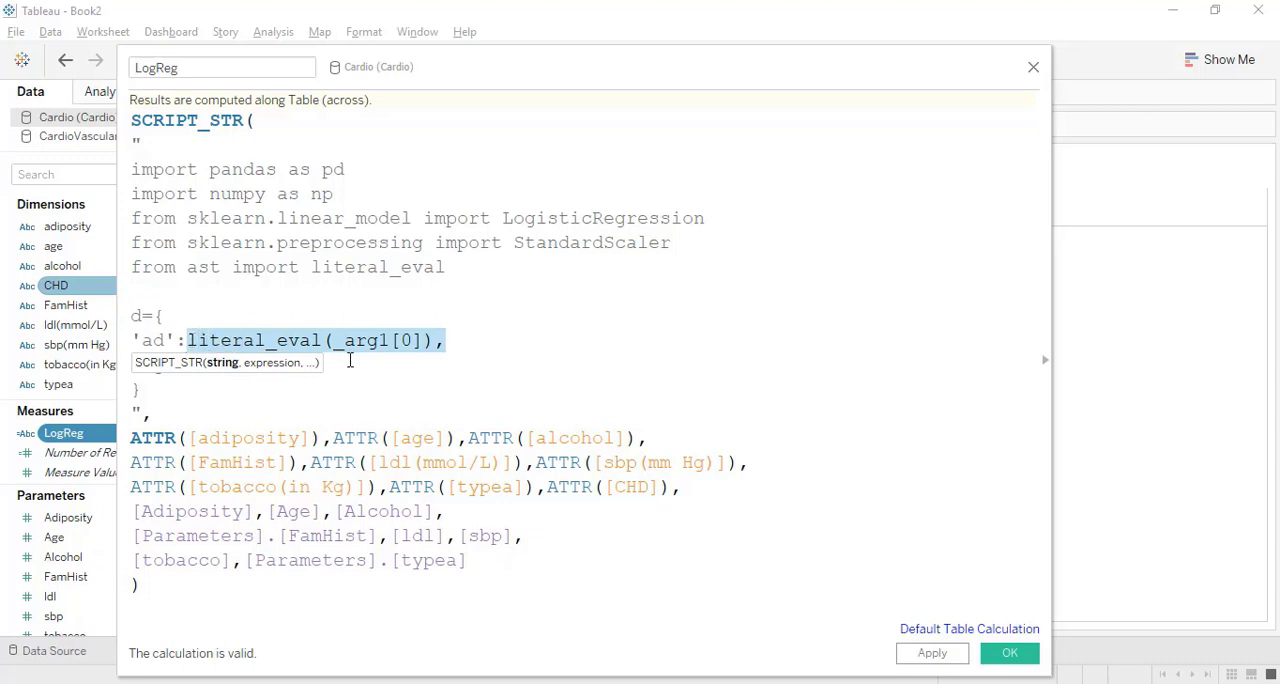
click(351, 360)
key(ctrl+v)
click(389, 367)
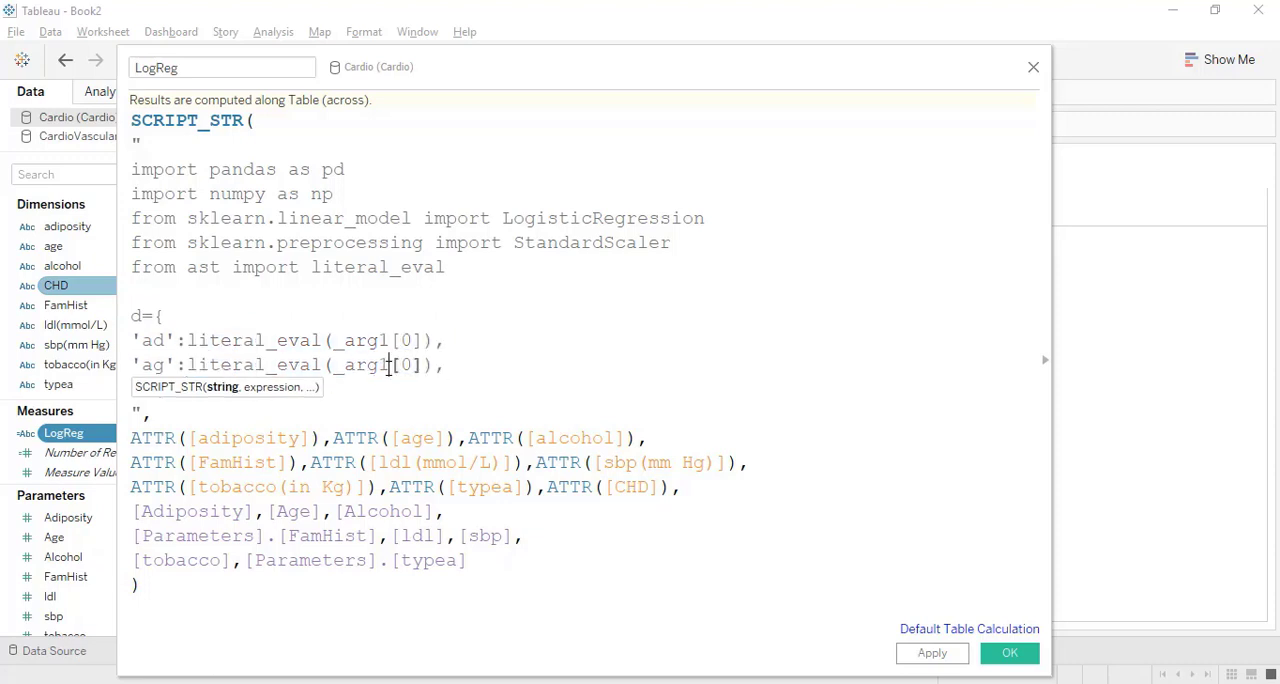
key(BackSpace)
text(2)
click(450, 366)
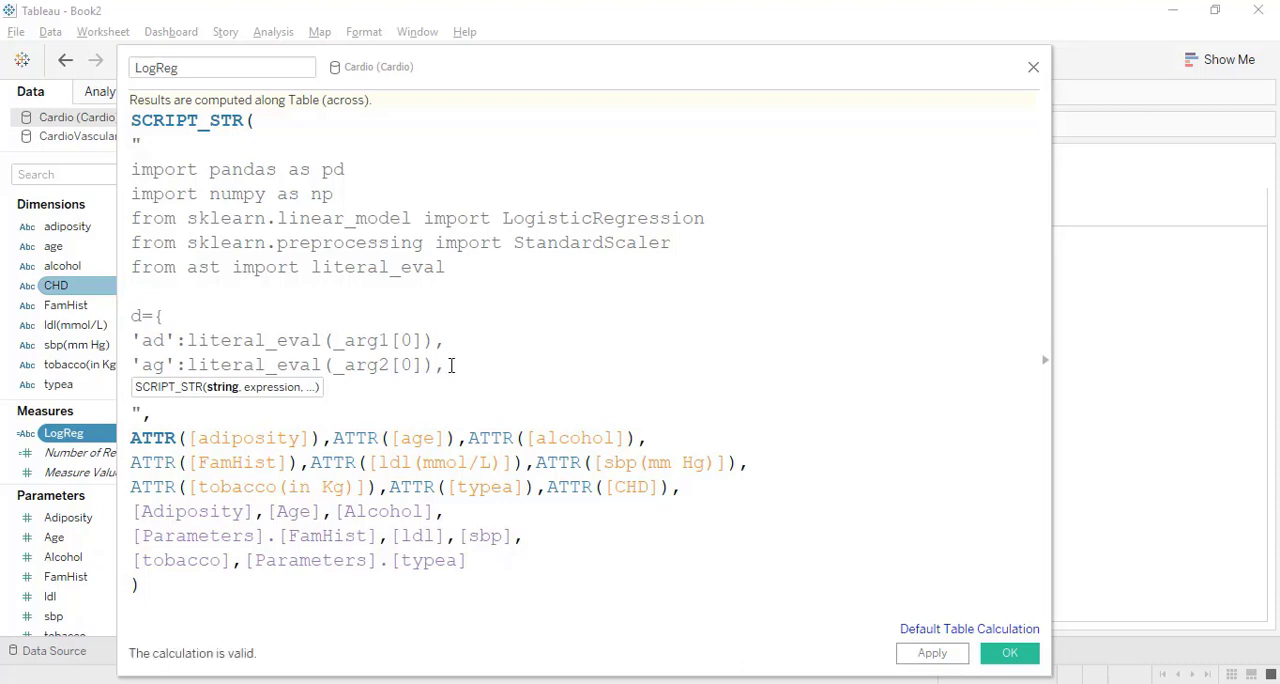
key(ctrl+v)
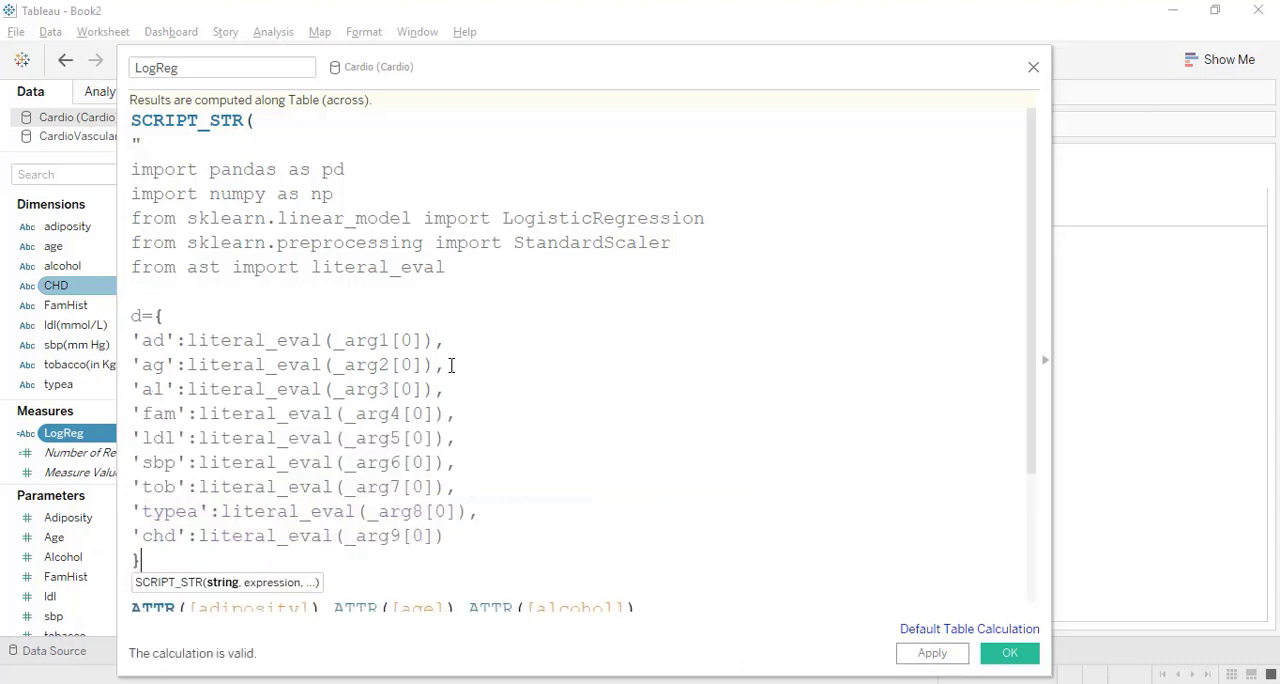
Convert the dictionary to a DataFrame with df=pd.DataFrame(d) on the line after its closing brace.
click(222, 561)
key(Return)
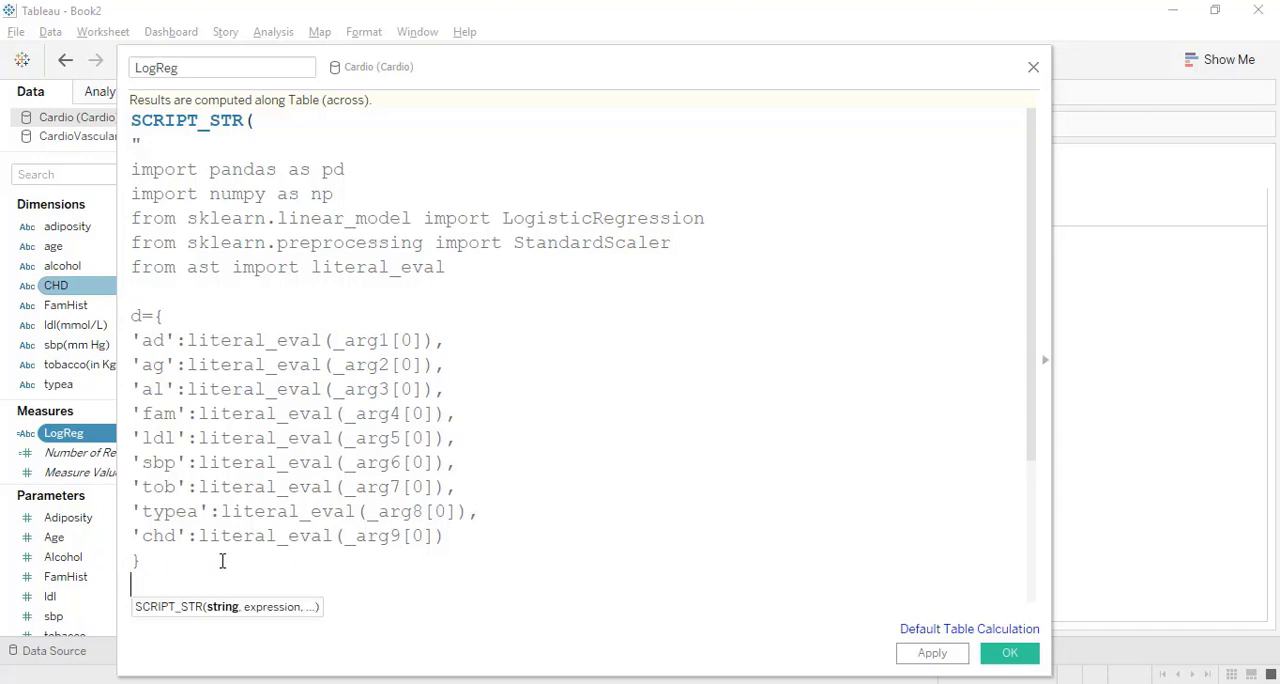
scroll(222, 561, down, 2)
text(df)
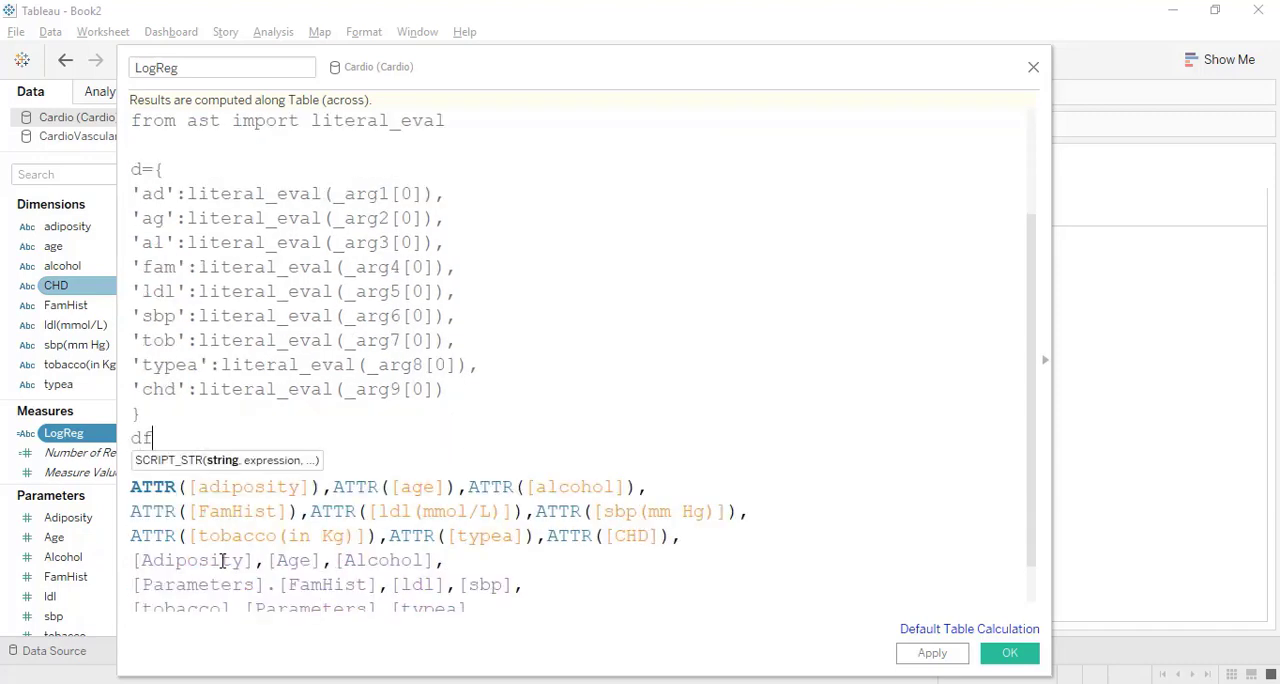
text(=pd.Data)
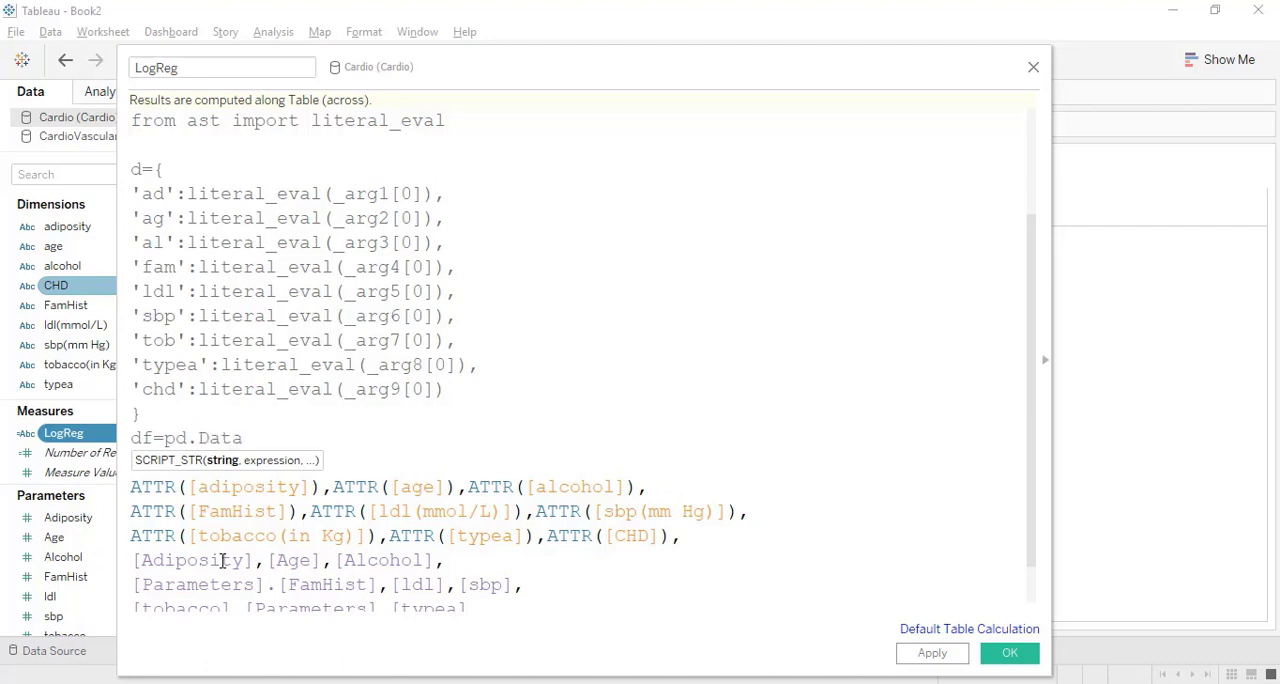
text(Frame(d))
key(Return)
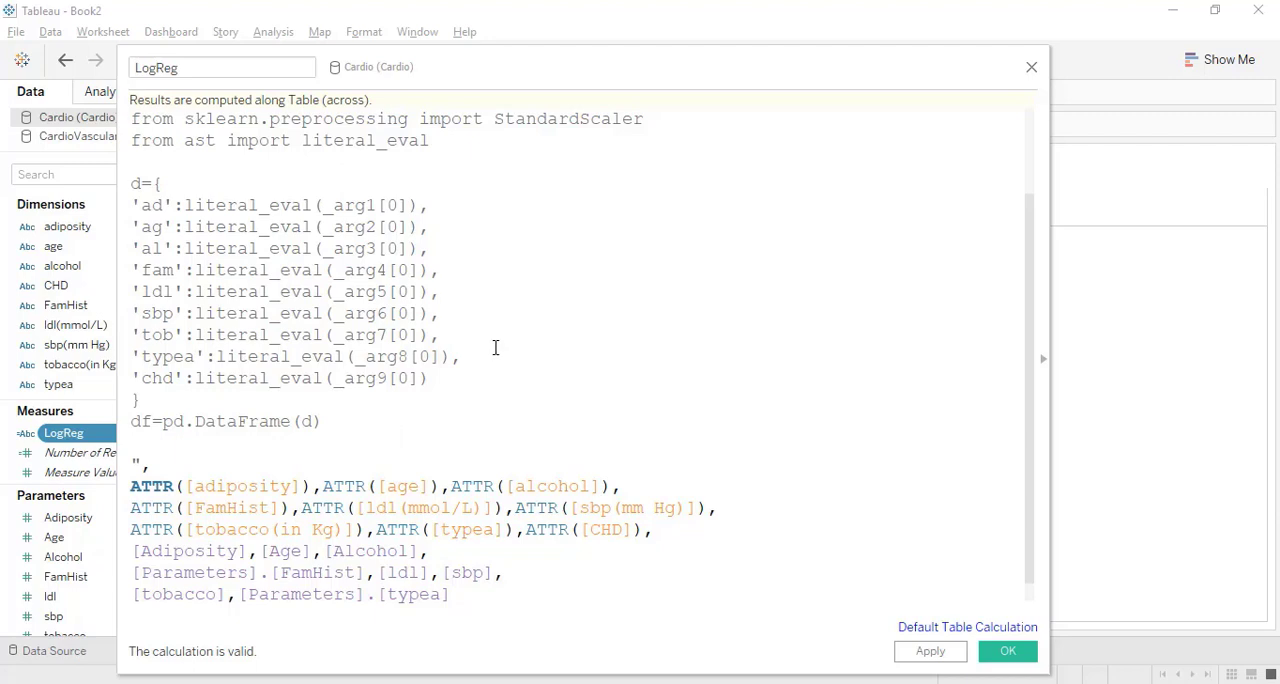
Review the predictor and 'chd' entries, and start the feature matrix below the DataFrame line as X=df.iloc[].
drag(452, 354, 133, 204)
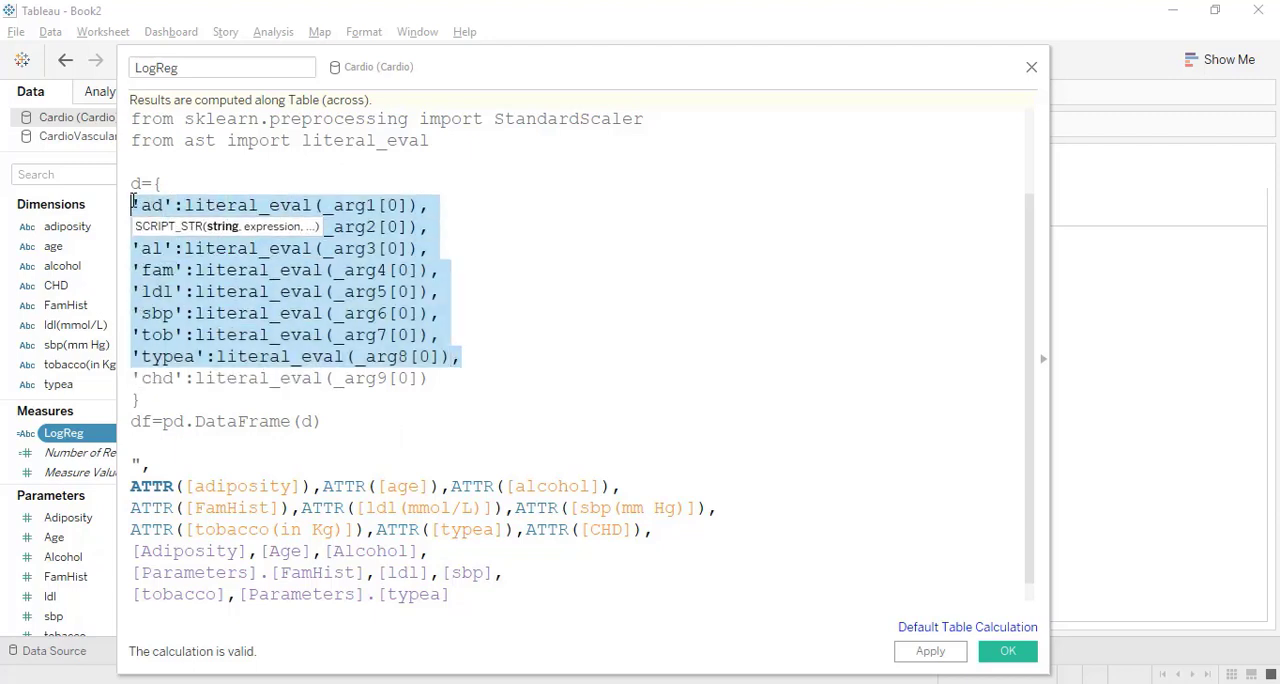
drag(443, 376, 130, 381)
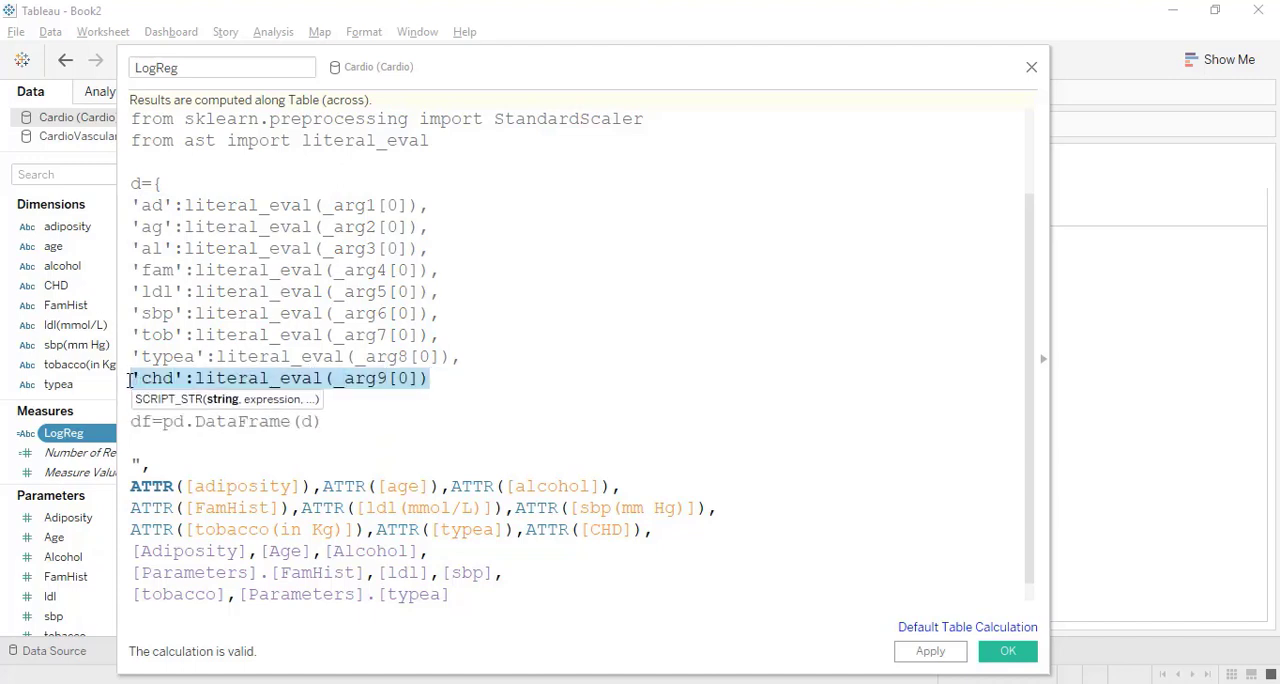
click(187, 446)
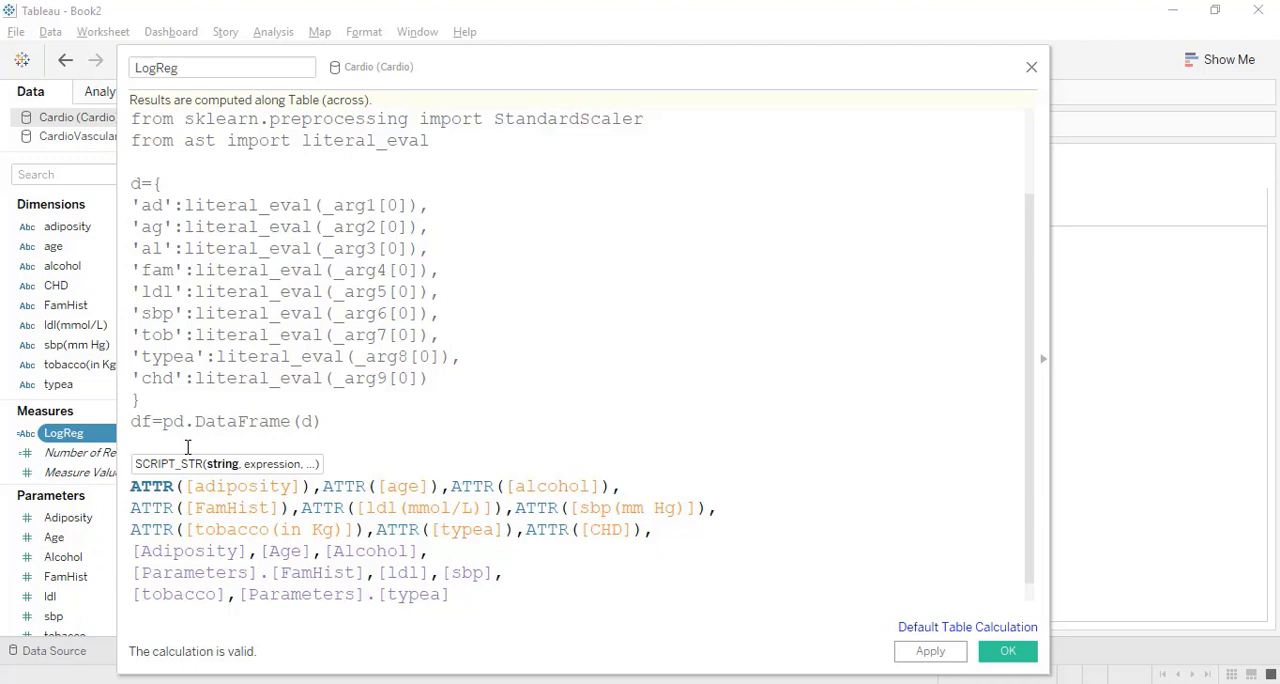
text(x=)
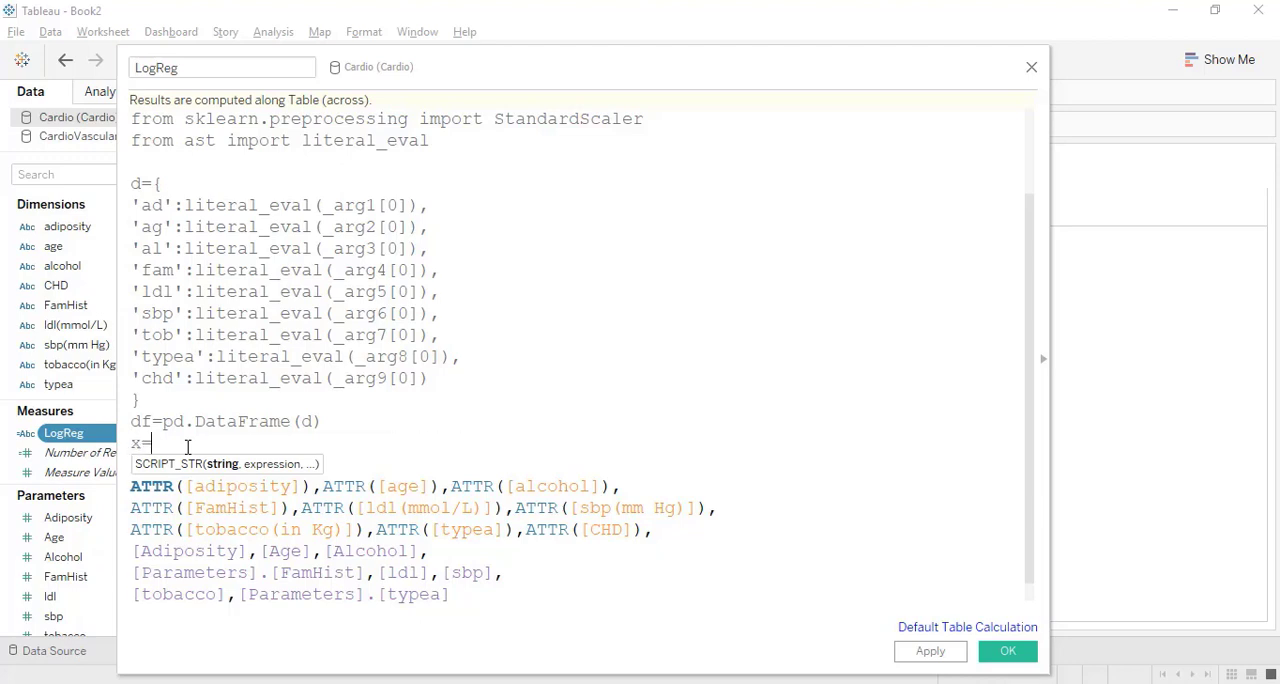
key(BackSpace)
key(BackSpace)
text(d=)
key(BackSpace)
key(BackSpace)
text(X=df.iloc[])
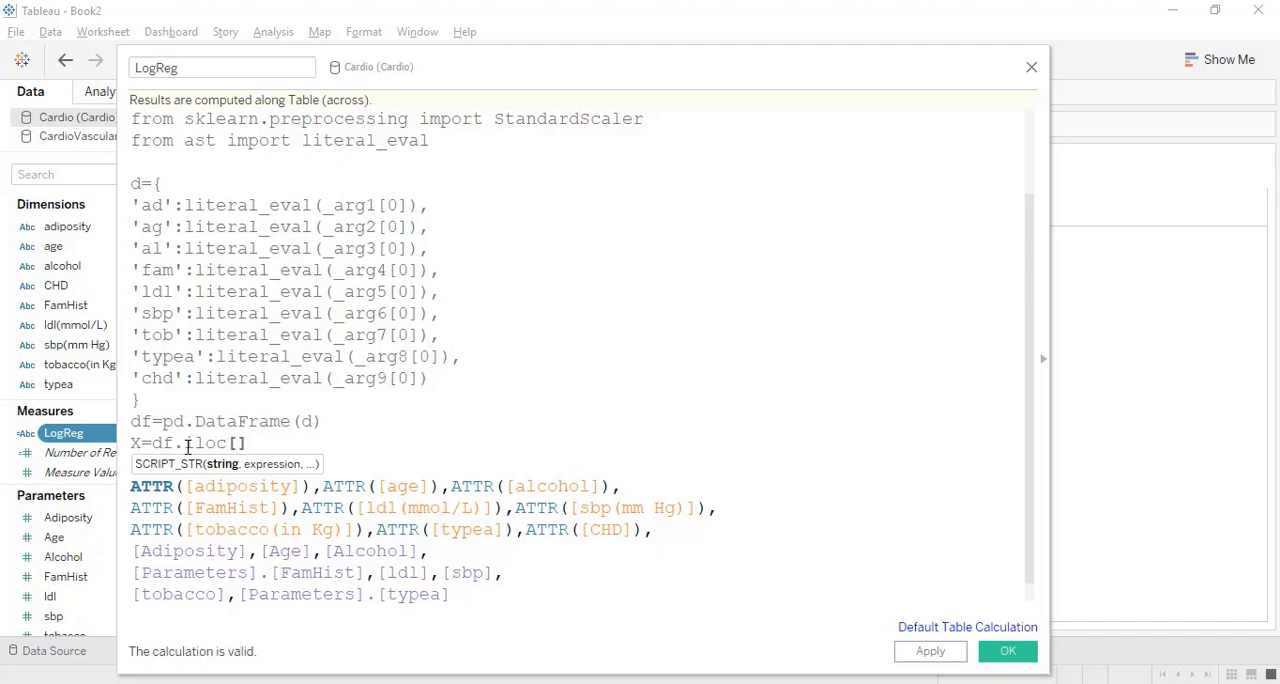
text(:,)
Fill the iloc brackets with :,:8 so X takes all rows and the first eight columns.
click(466, 358)
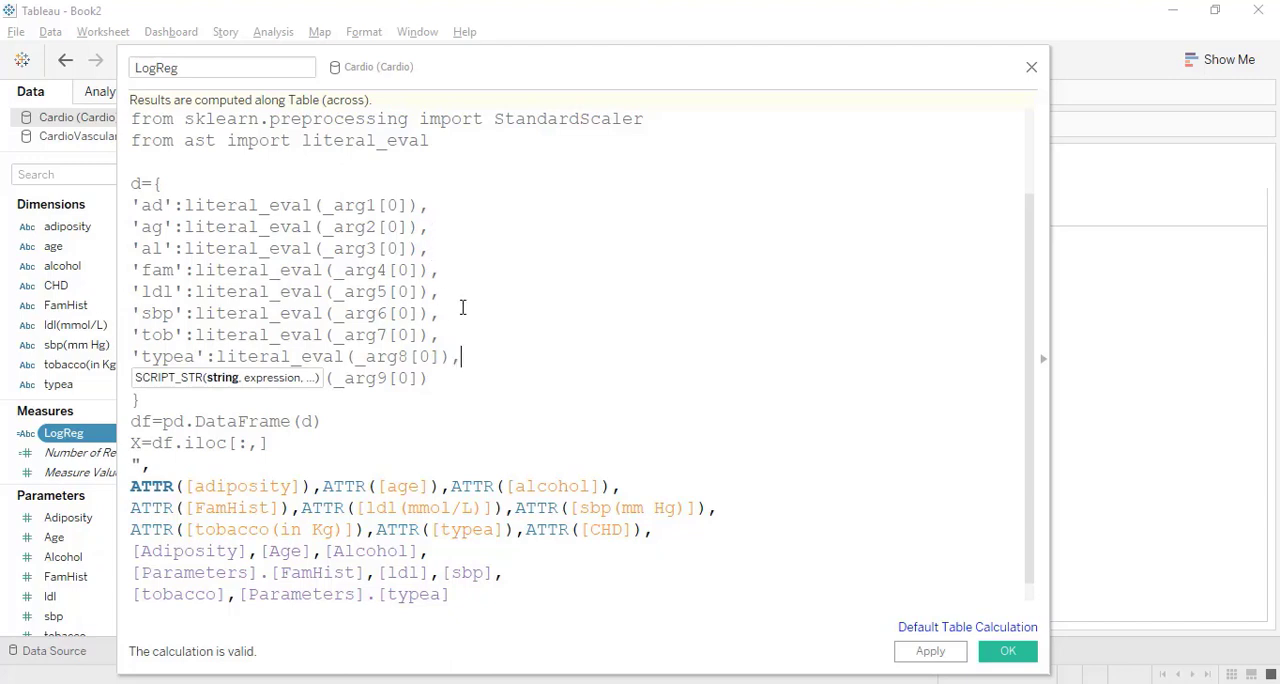
click(453, 383)
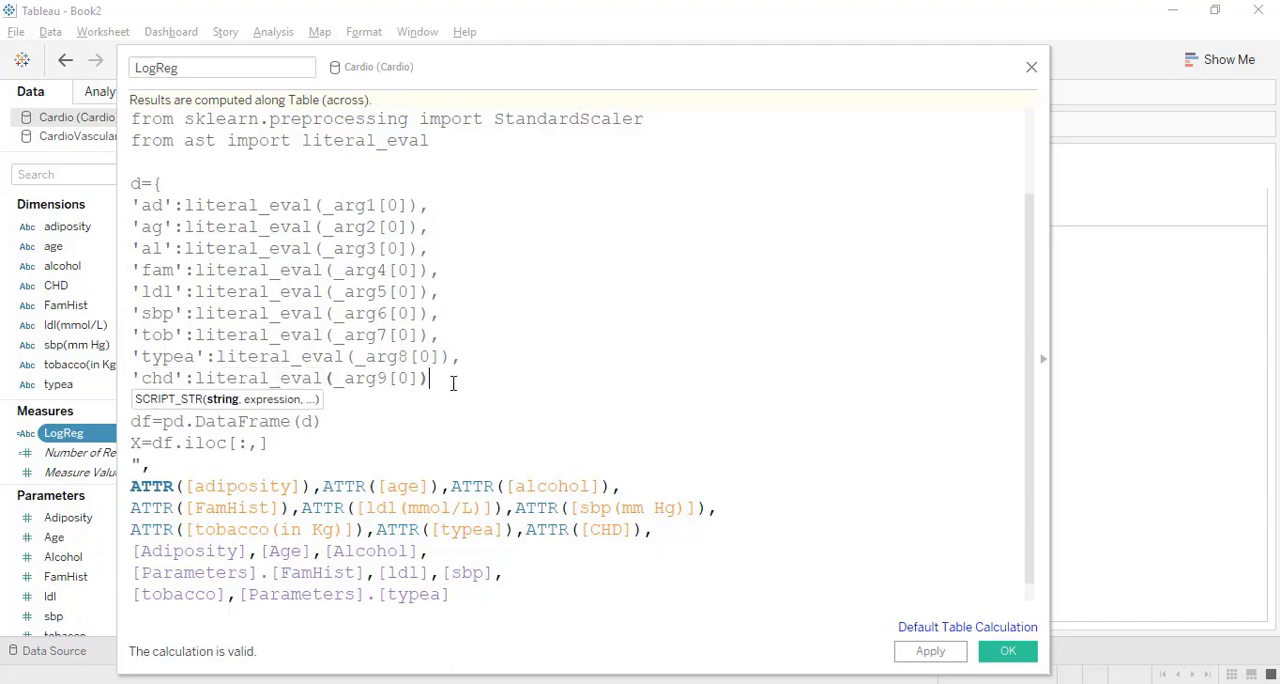
click(263, 443)
text(:)
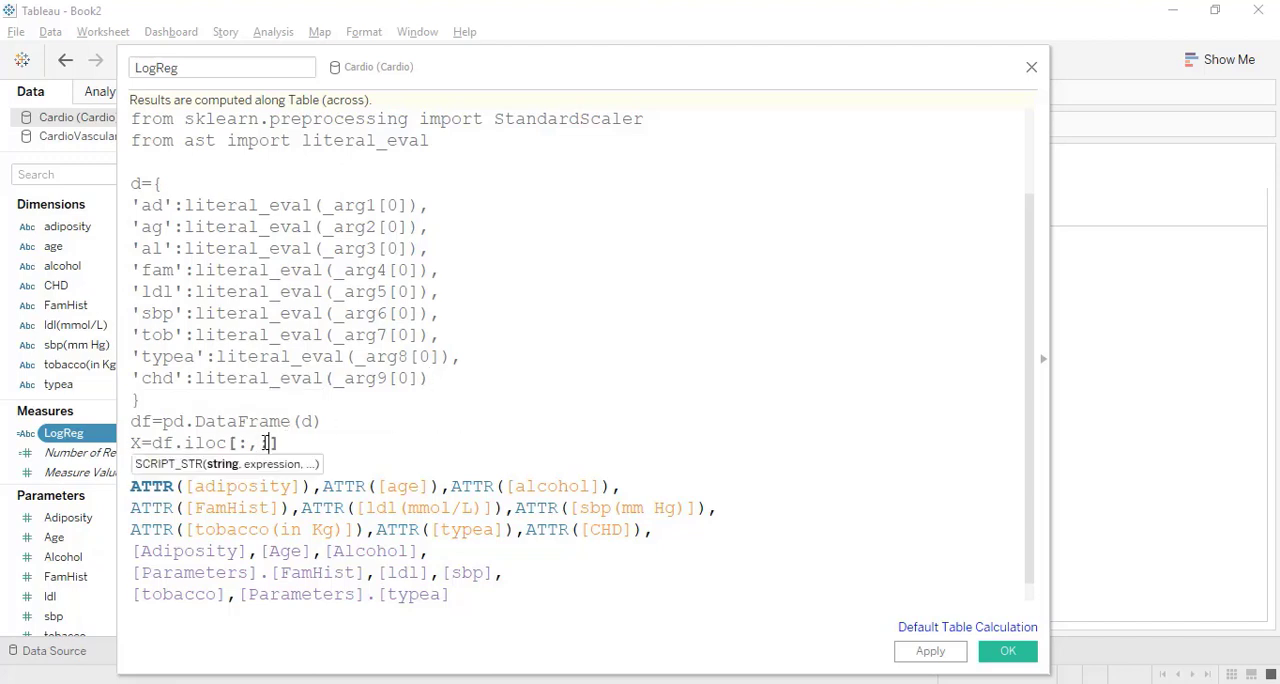
text(8)
click(317, 443)
Define the target on the line below X as y=df.iloc[:,8].
key(Return)
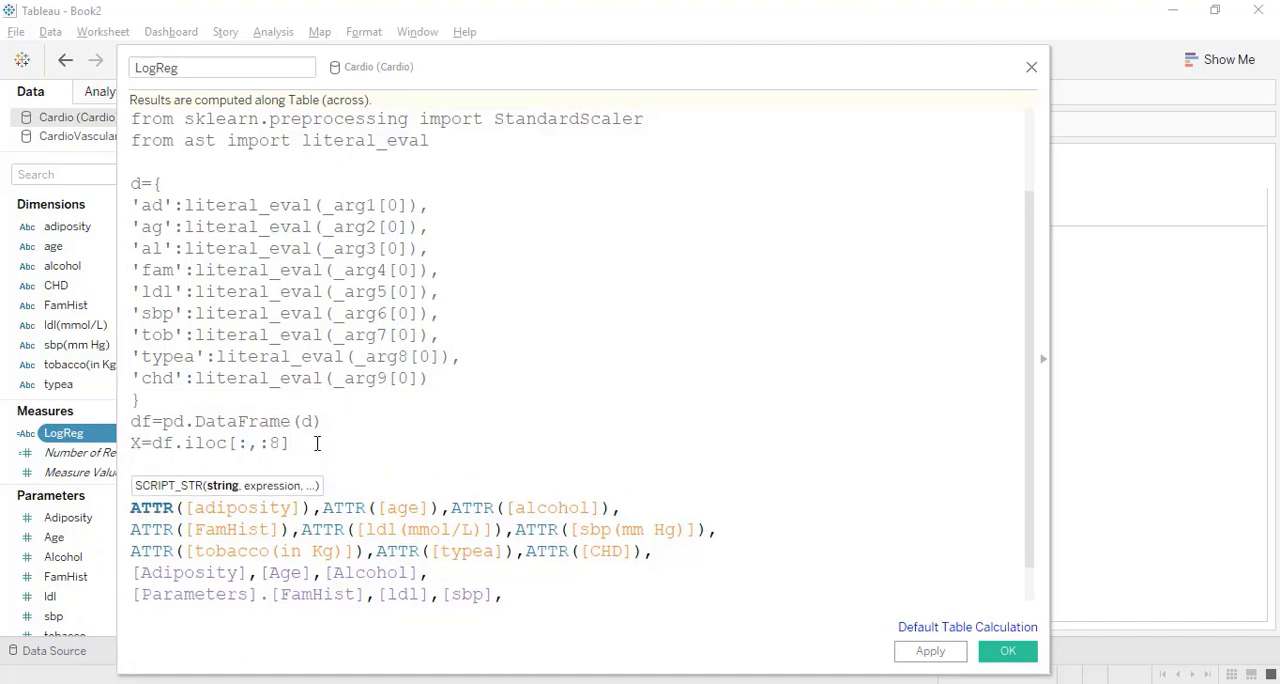
scroll(317, 443, down, 1)
text(y=)
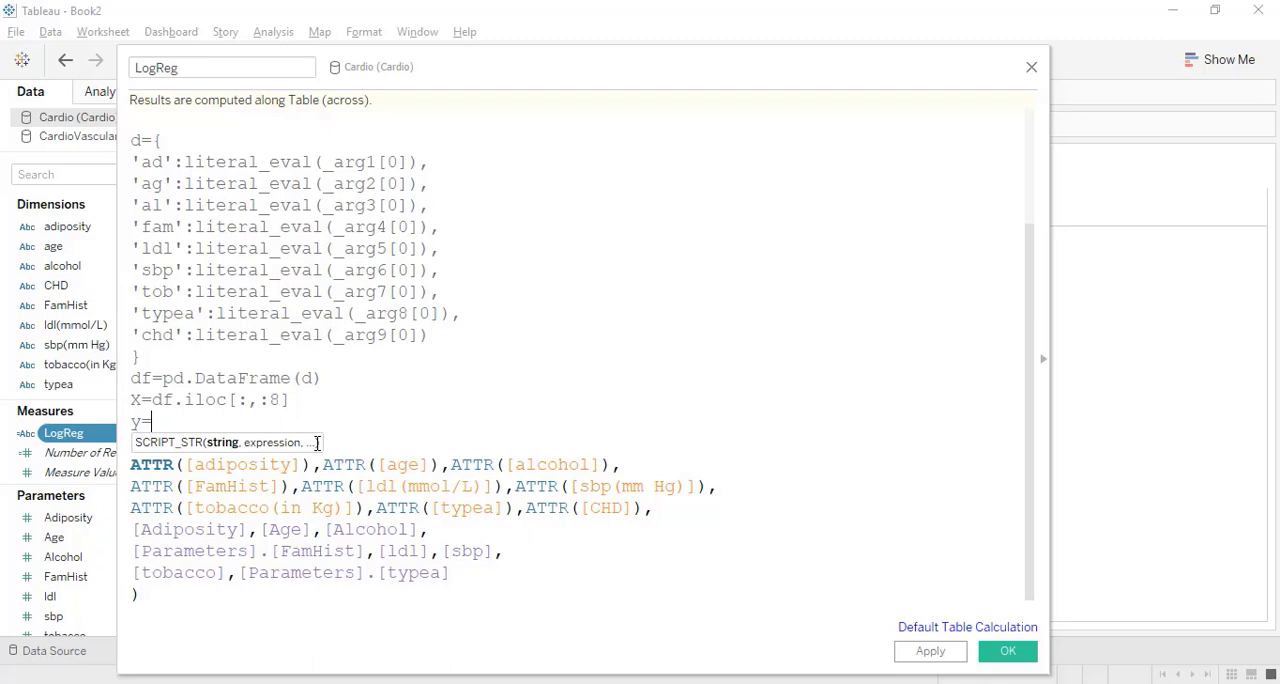
click(437, 333)
click(173, 421)
text(df.iloc[)
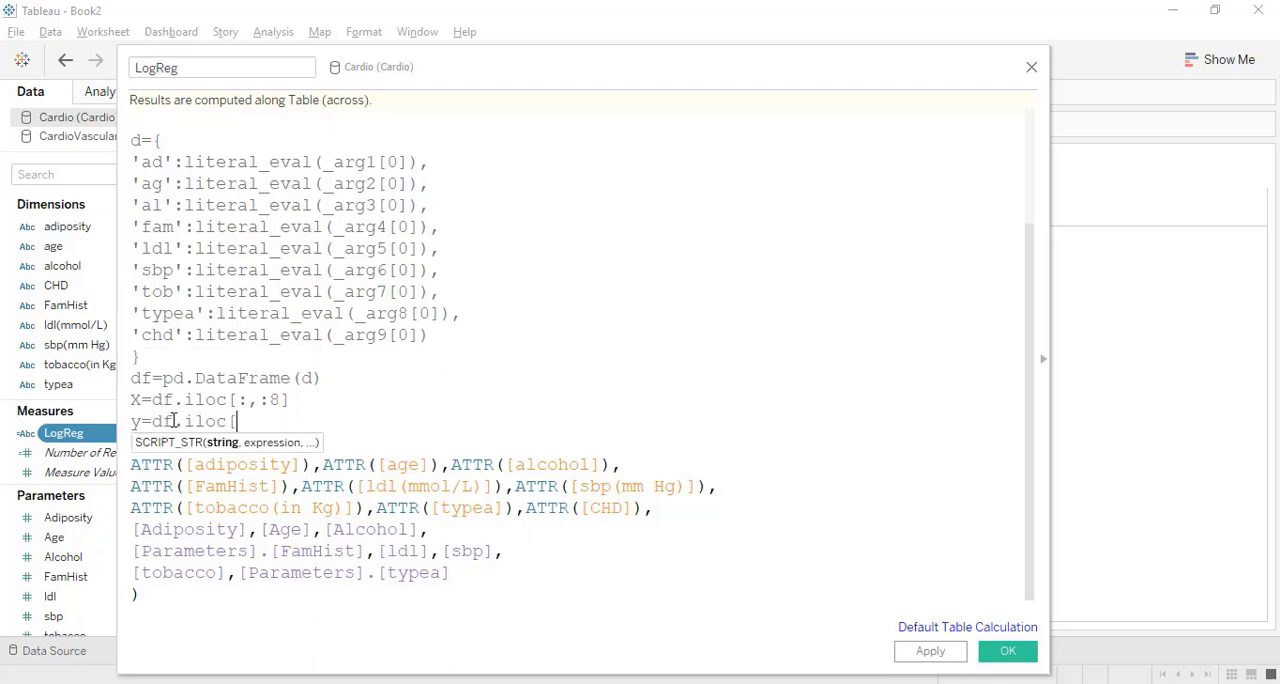
text(:,8])
key(Return)
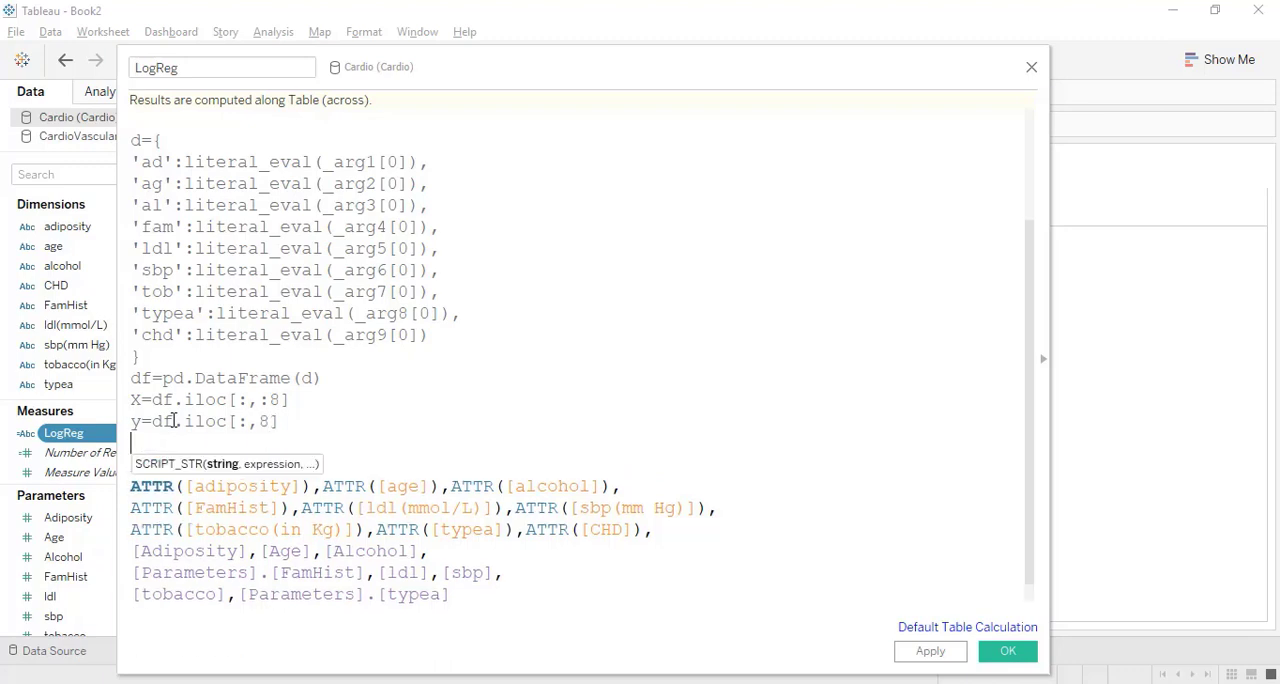
Check the X line against the eight predictor entries and create the scaler below y as sc=StandardScaler(), leaving a blank line between.
drag(290, 399, 132, 399)
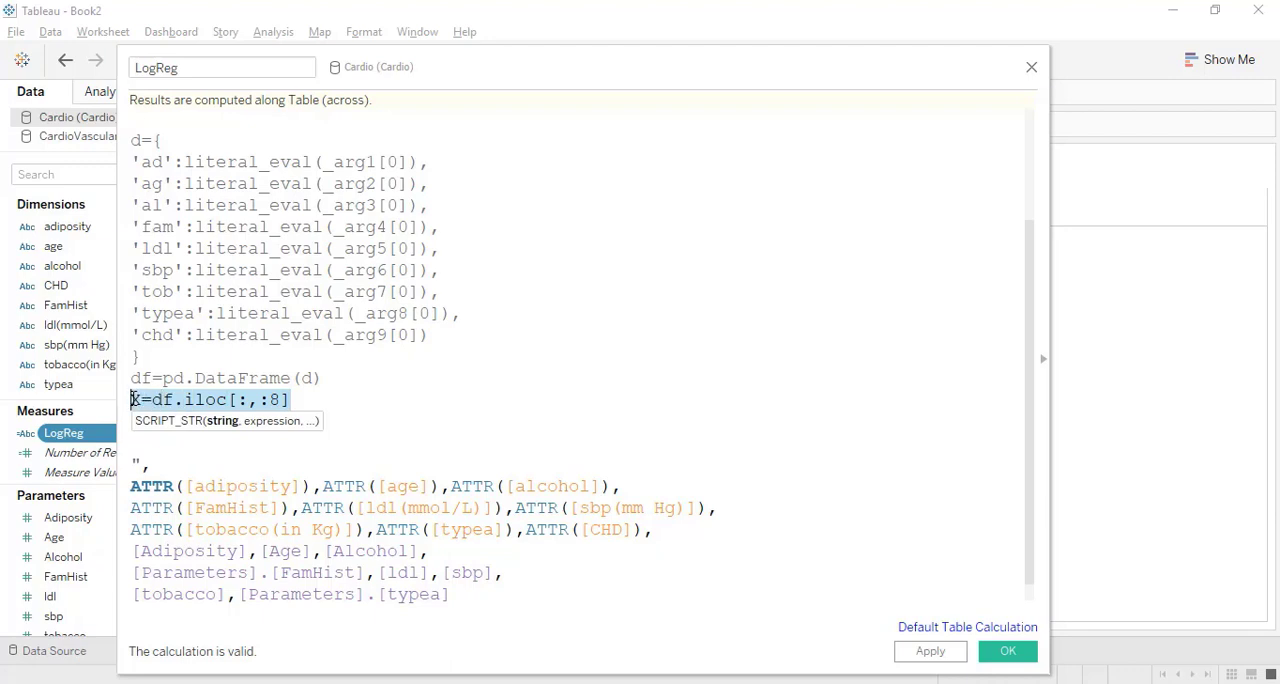
drag(503, 314, 136, 168)
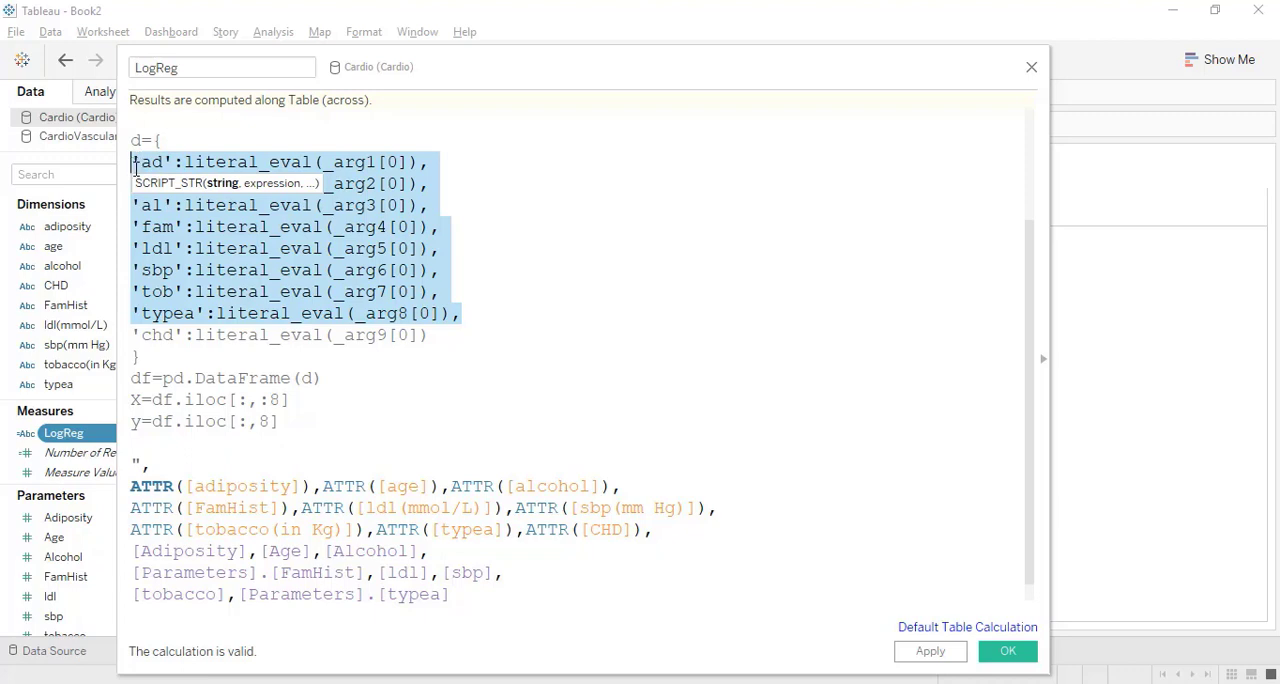
click(170, 443)
key(Return)
text(sc)
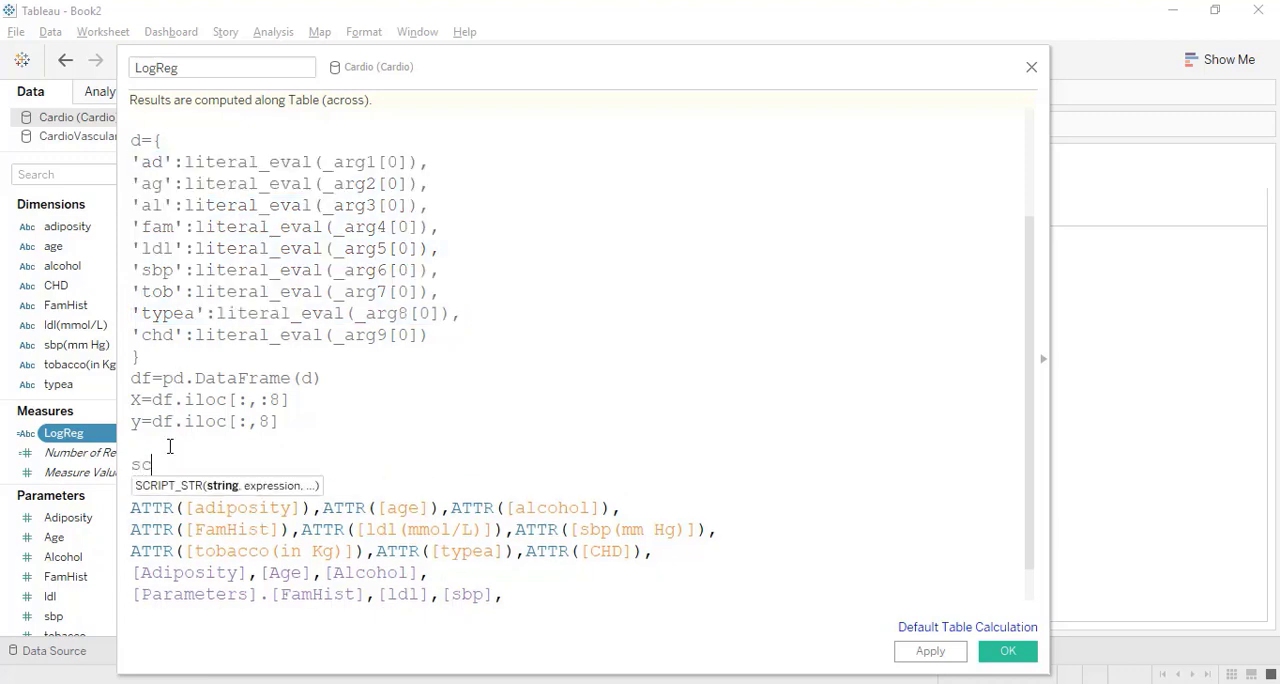
text(=Standa)
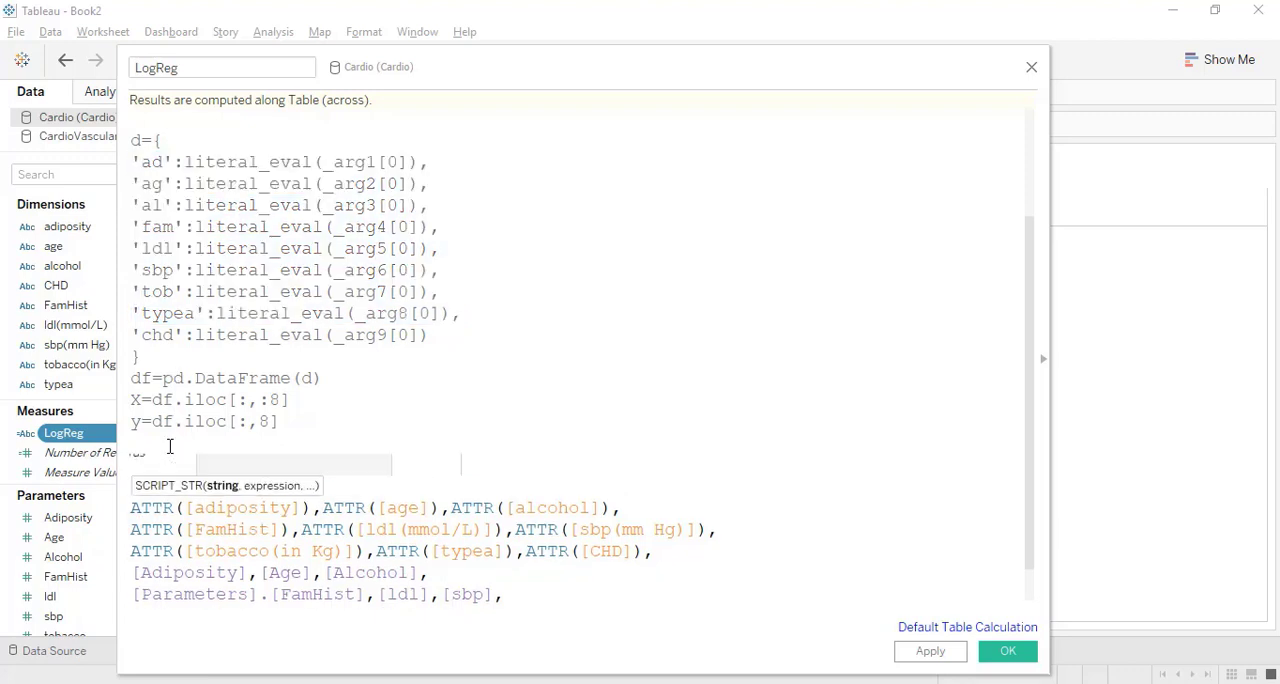
text(rdSac)
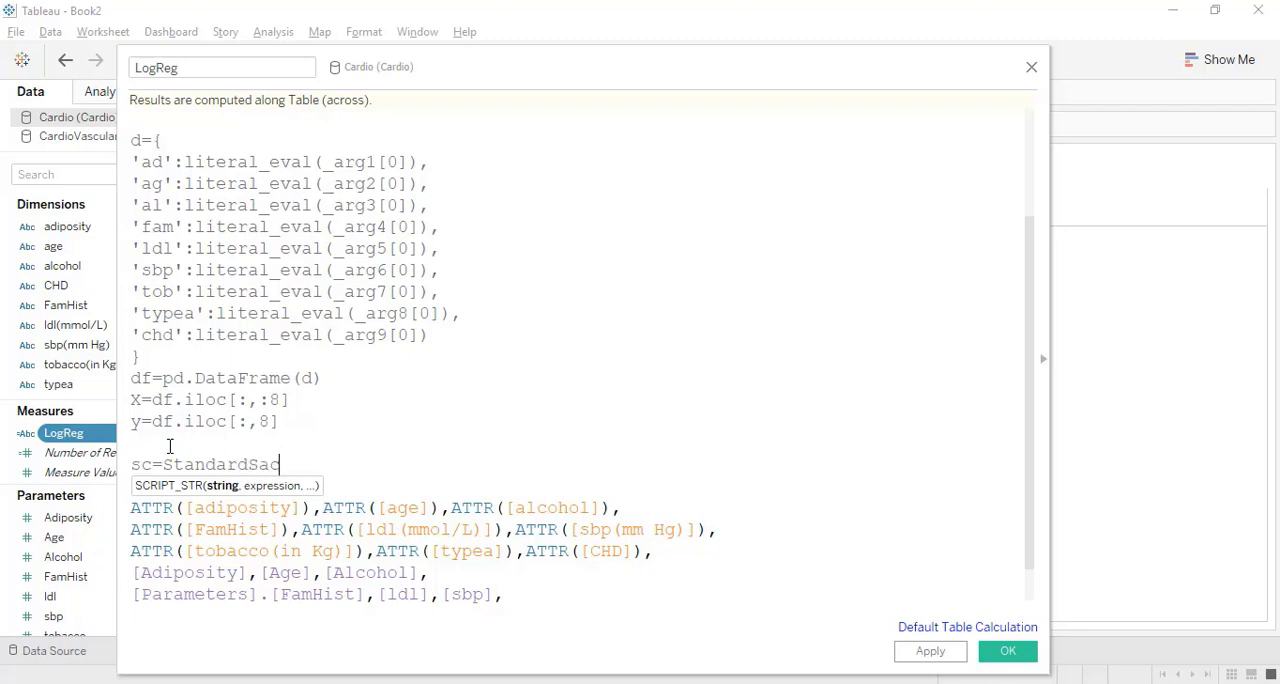
key(BackSpace)
key(BackSpace)
text(caler())
key(Return)
Scale the feature matrix with X_t=sc.fit_transform(X) on the line below the scaler.
text(X_)
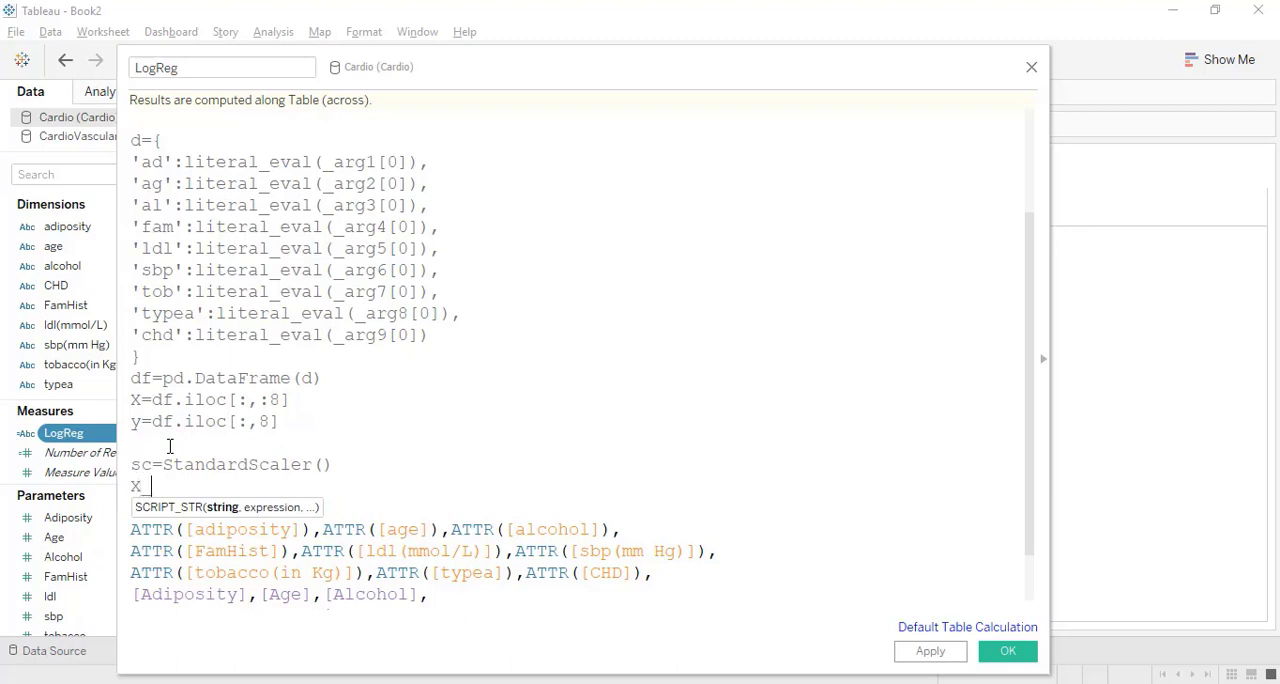
text(t=)
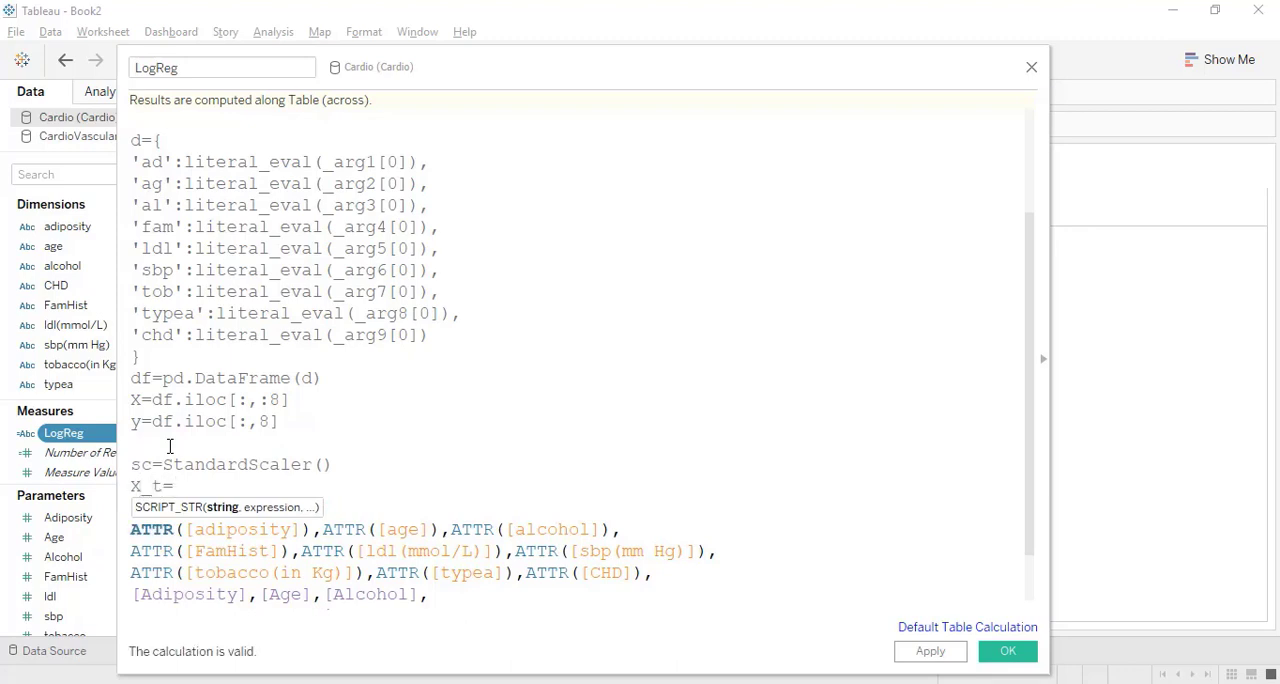
text(sc)
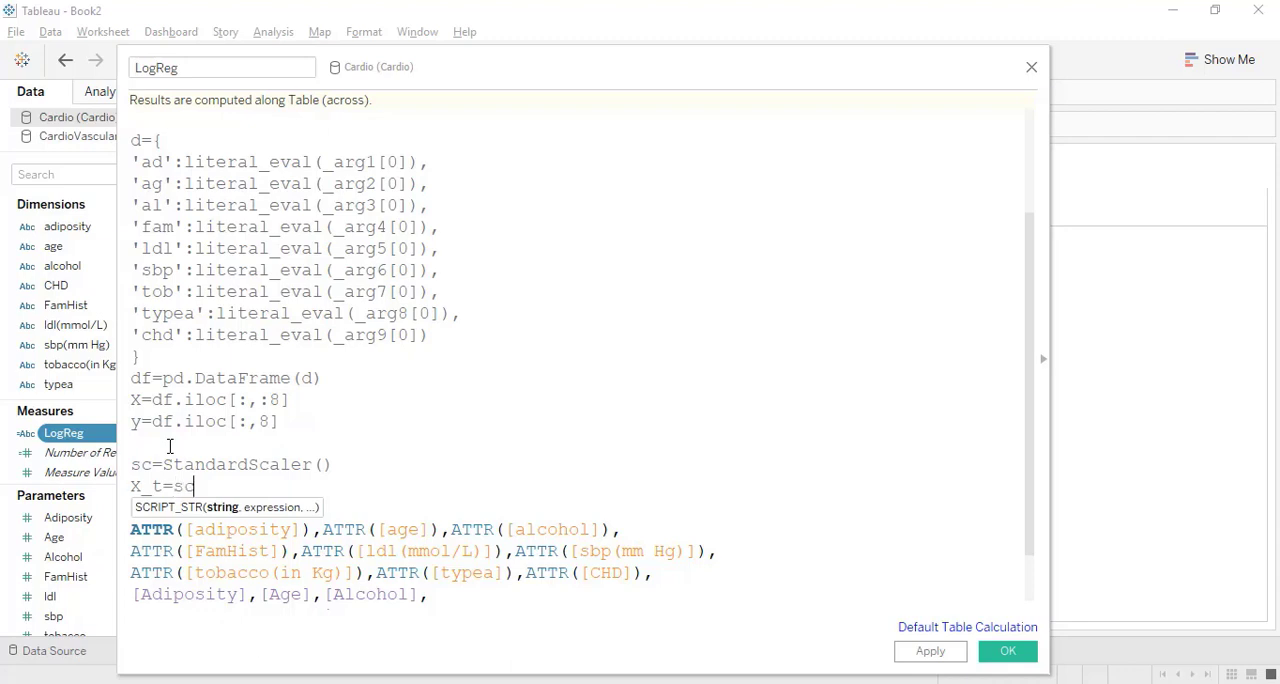
text(.fit_transform)
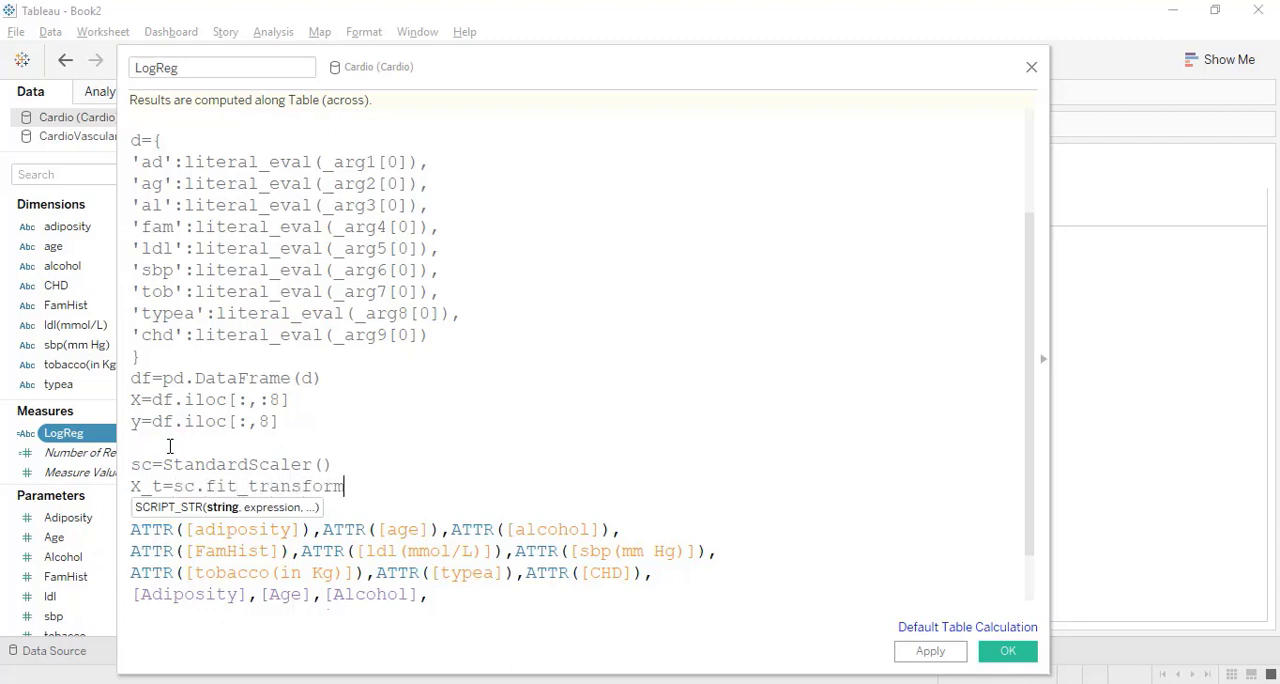
text((X)
key(Return)
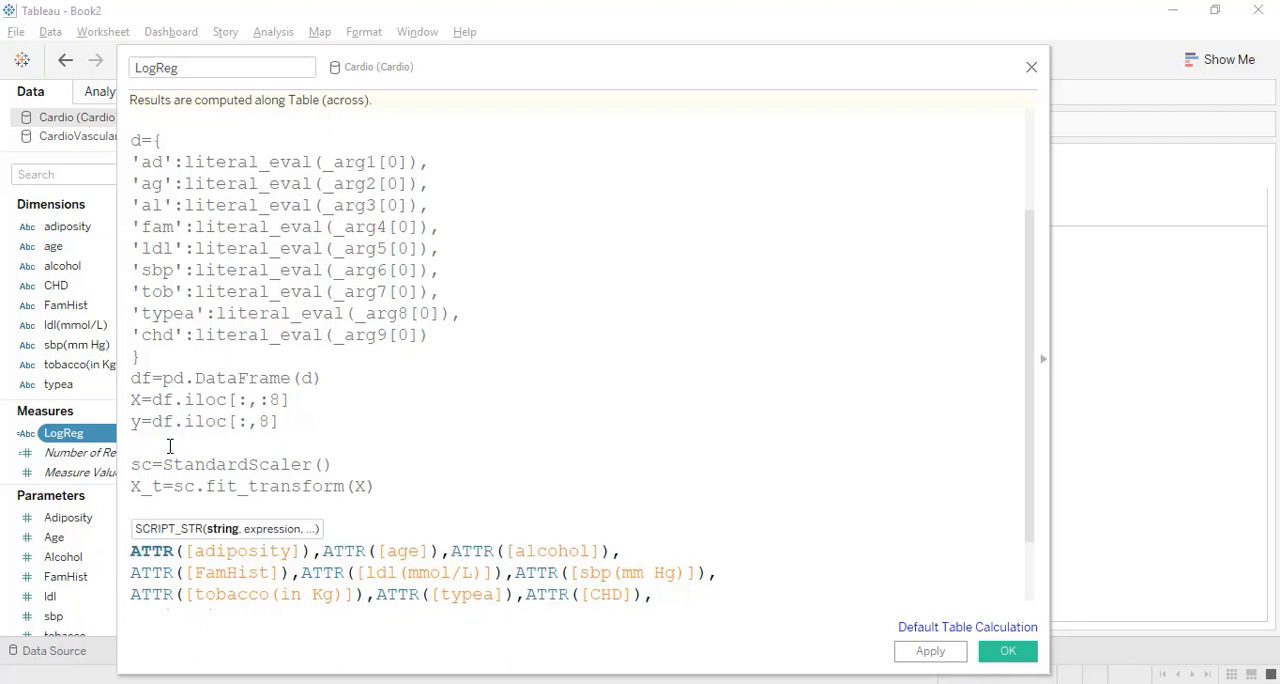
key(Return)
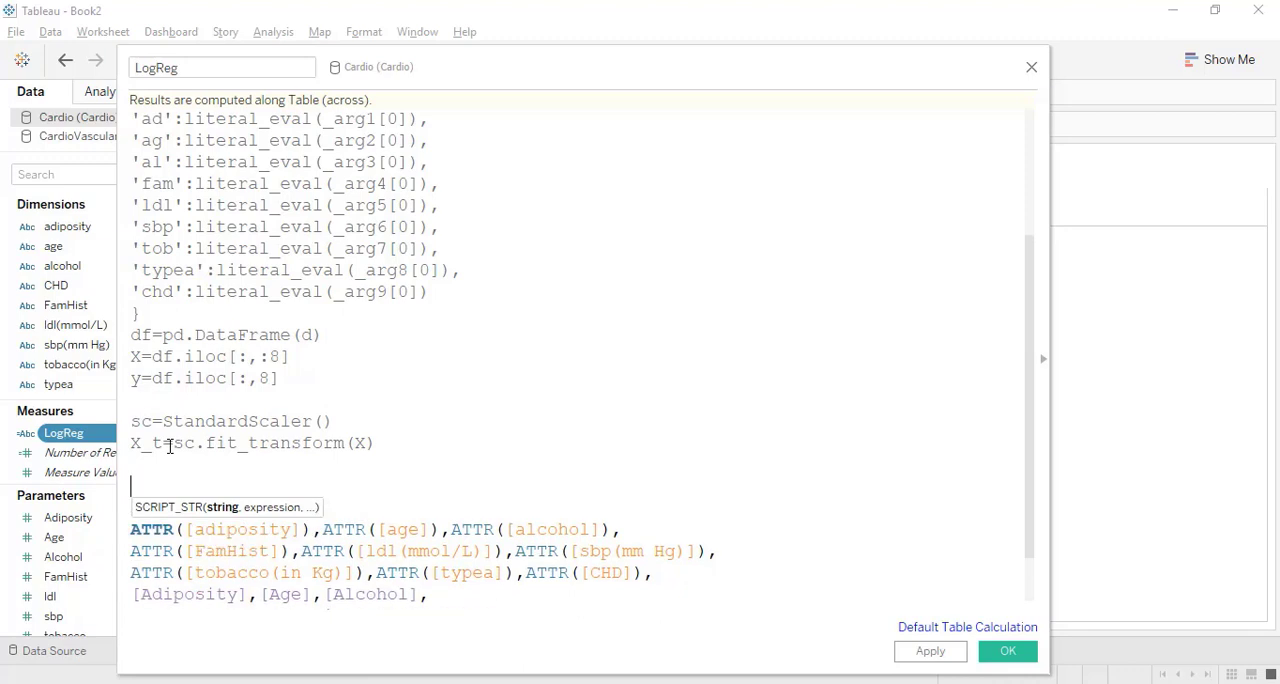
Create the classifier as lr=LogisticRegression() after a blank line below the scaling code.
text(lr=LogisticRe)
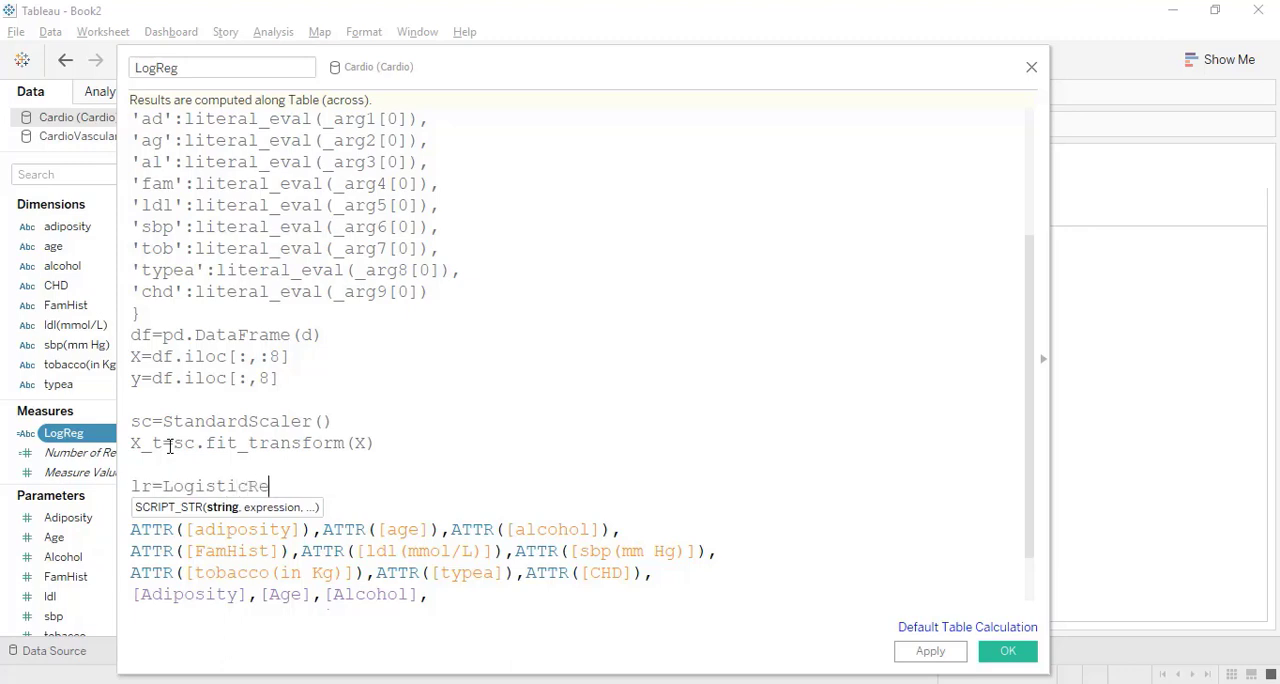
text(gression())
key(Return)
scroll(169, 446, down, 2)
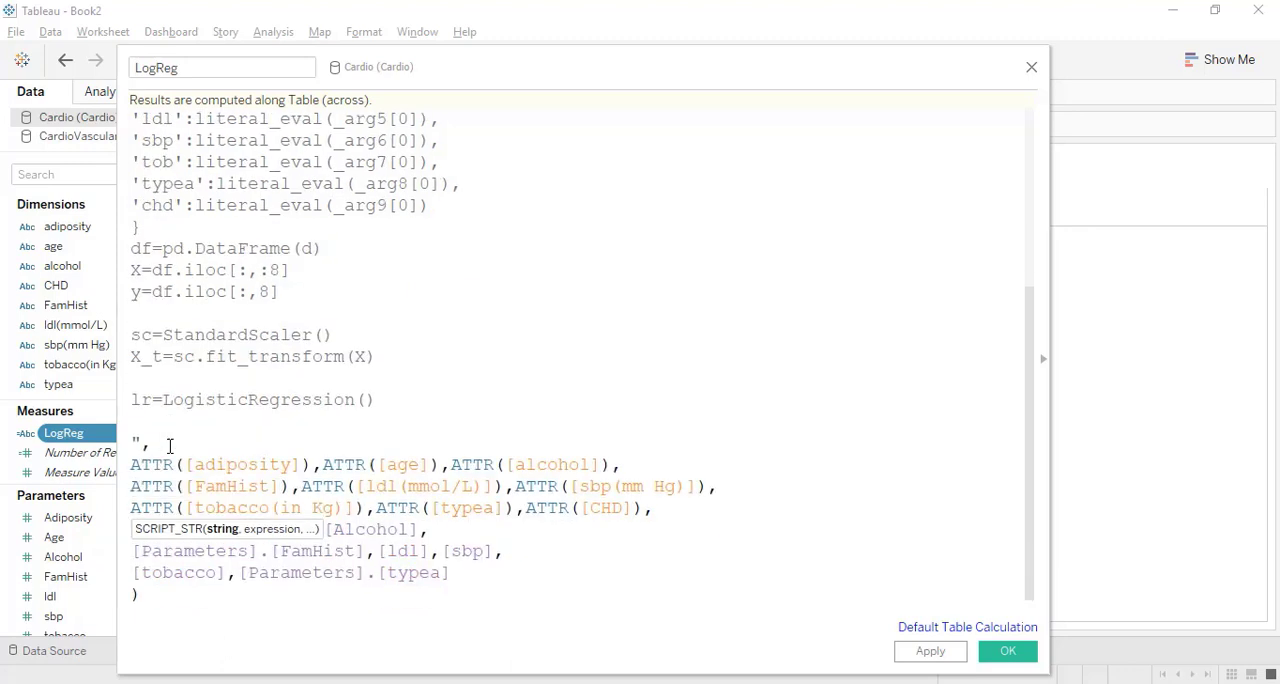
Train the model on the scaled features and target with lr.fit(X_t,y).
text(lr.f)
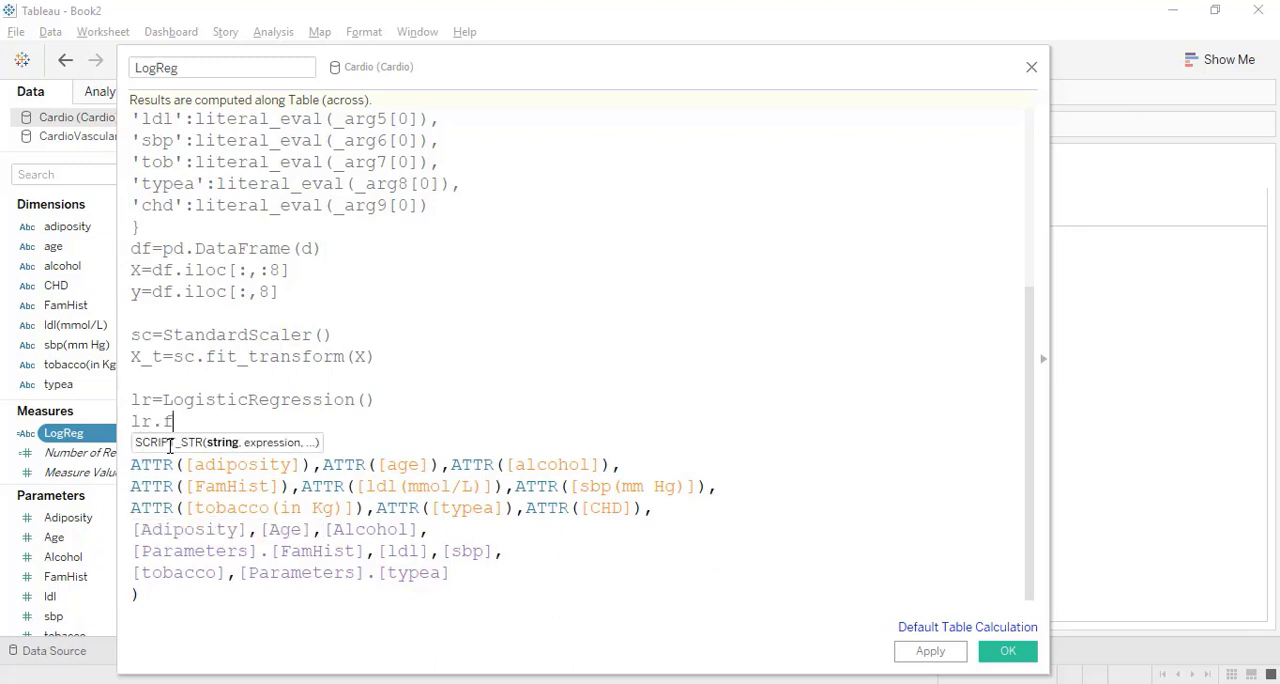
text(it())
text(X_)
text(t,)
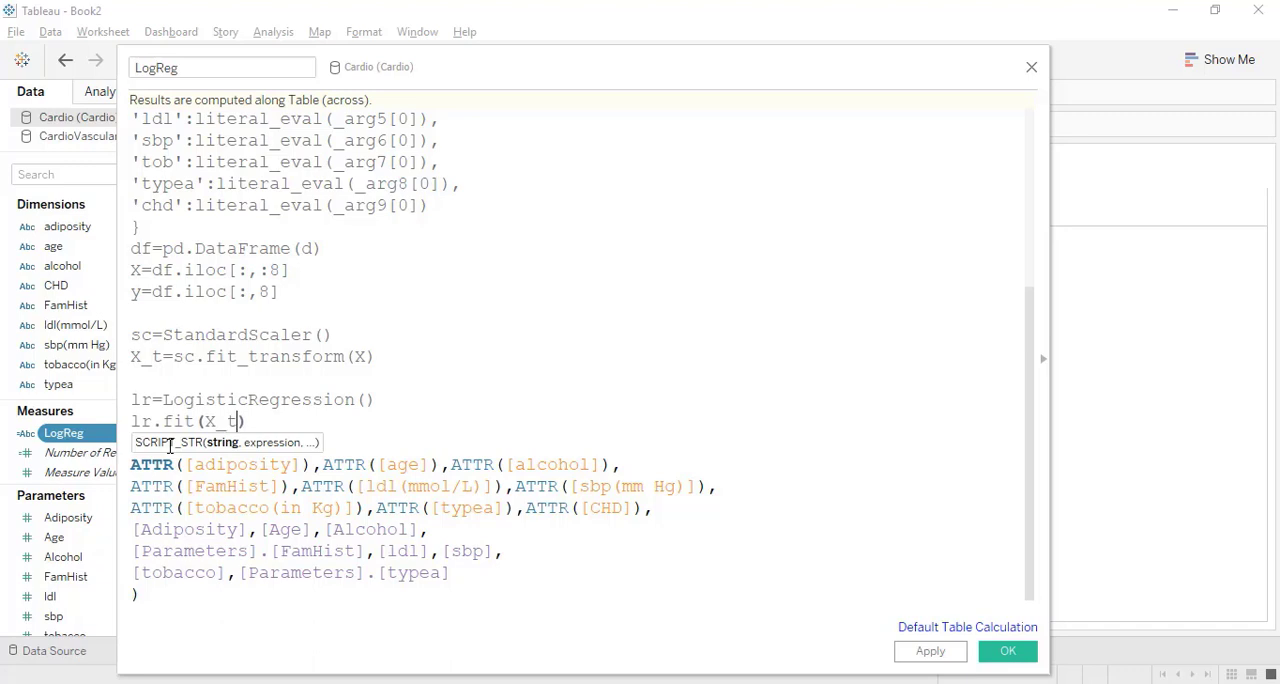
text(y)
key(Right)
key(Return)
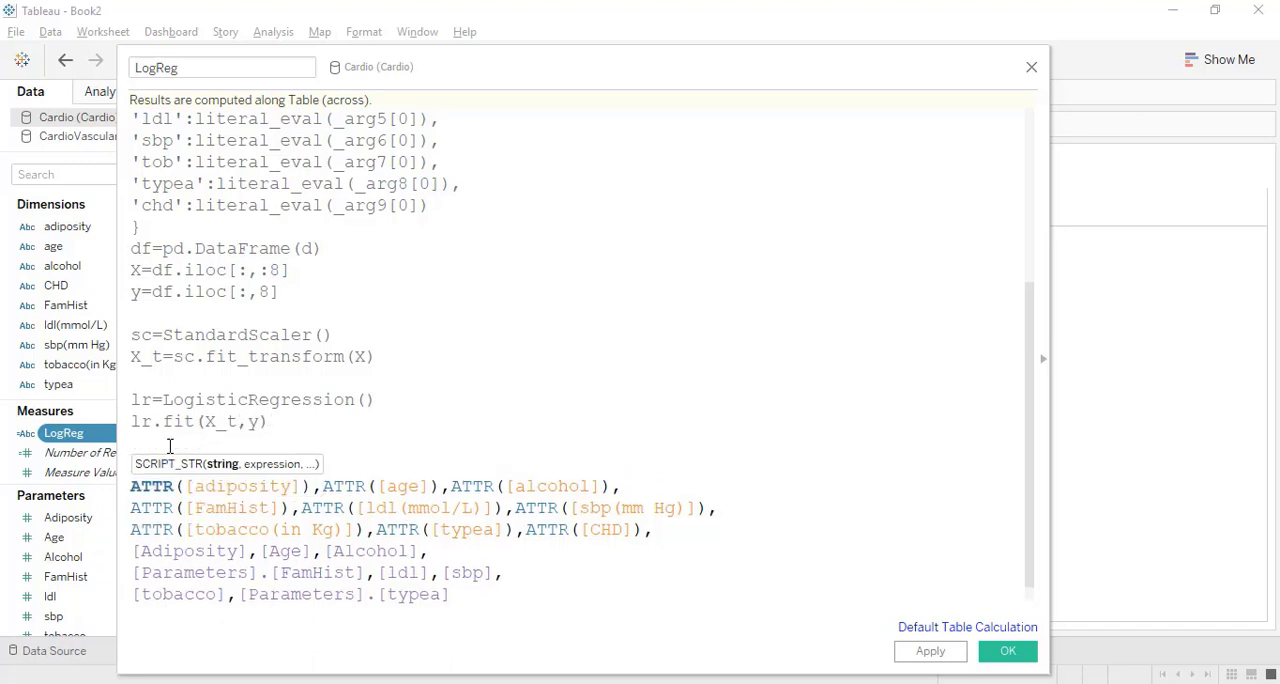
End the script with return str(lr.score(X_t,y)) and save the LogReg calculation.
text(return lr.scor)
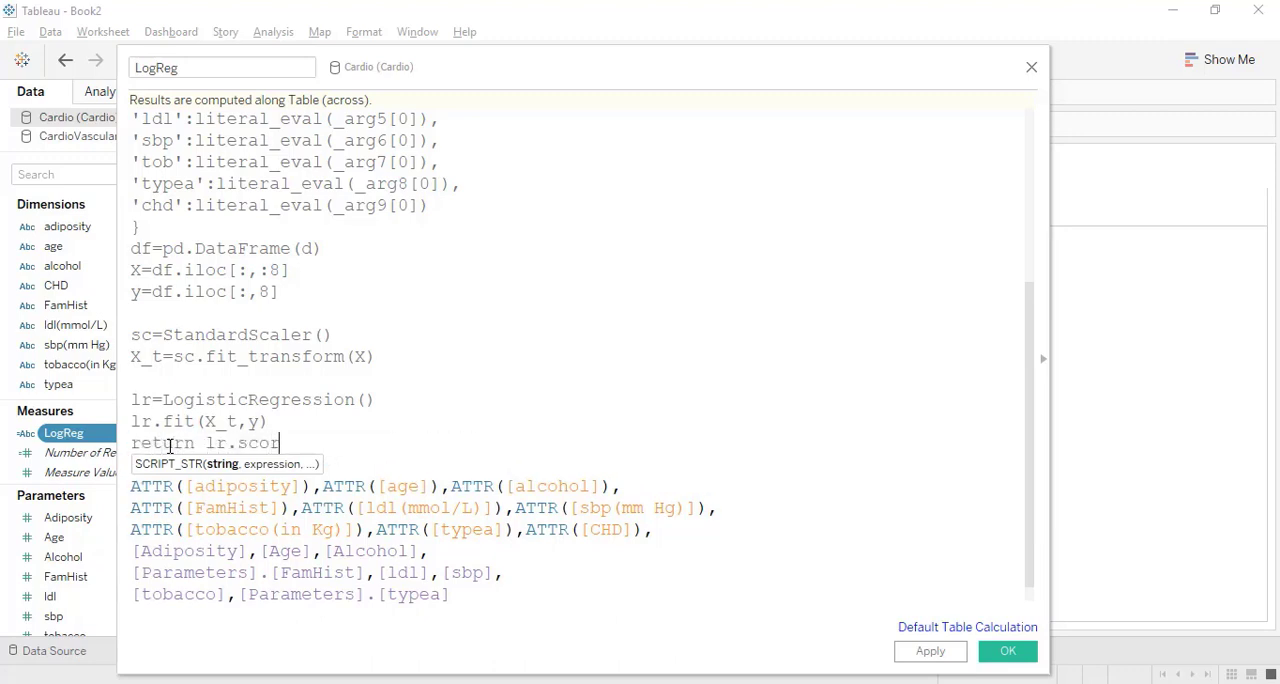
text(e(X_t,y)))
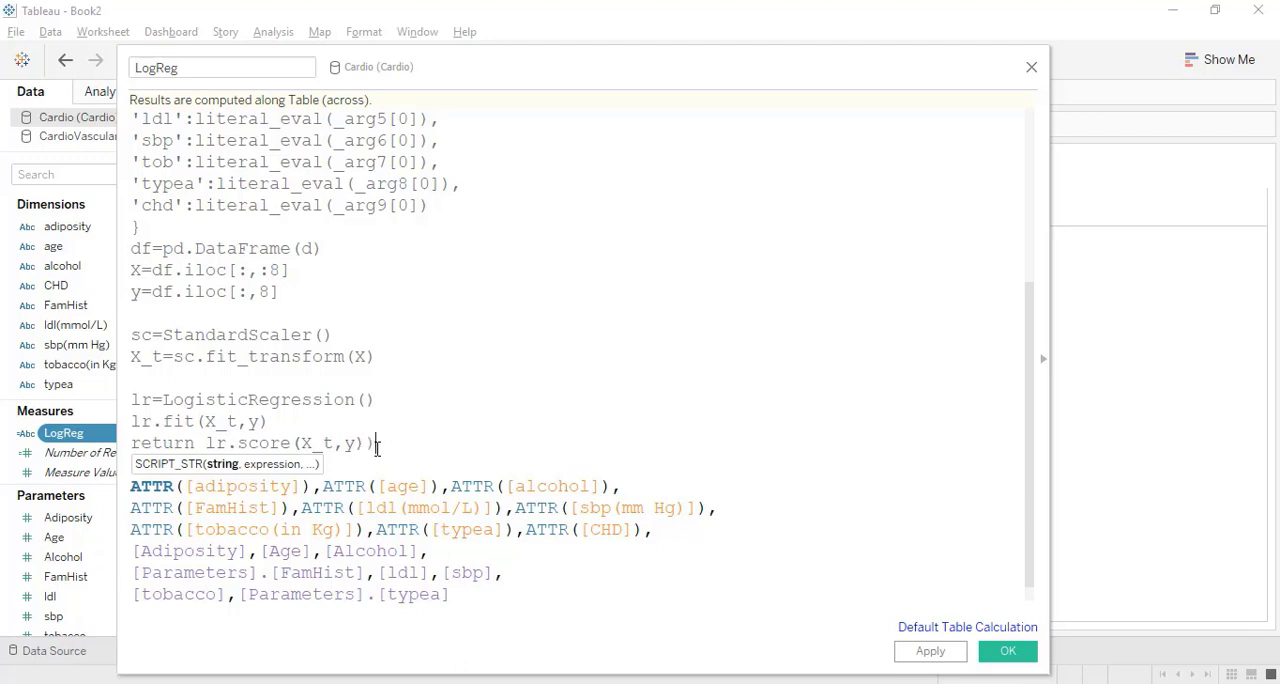
click(205, 442)
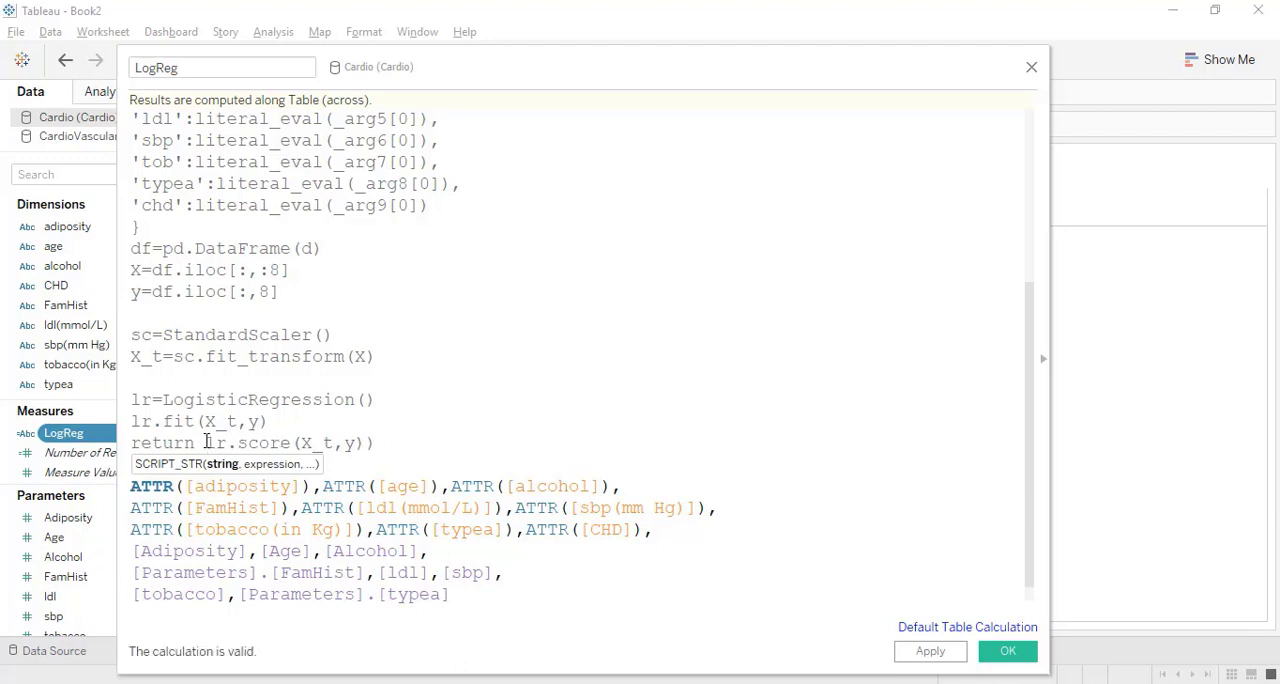
text(()
text(str)
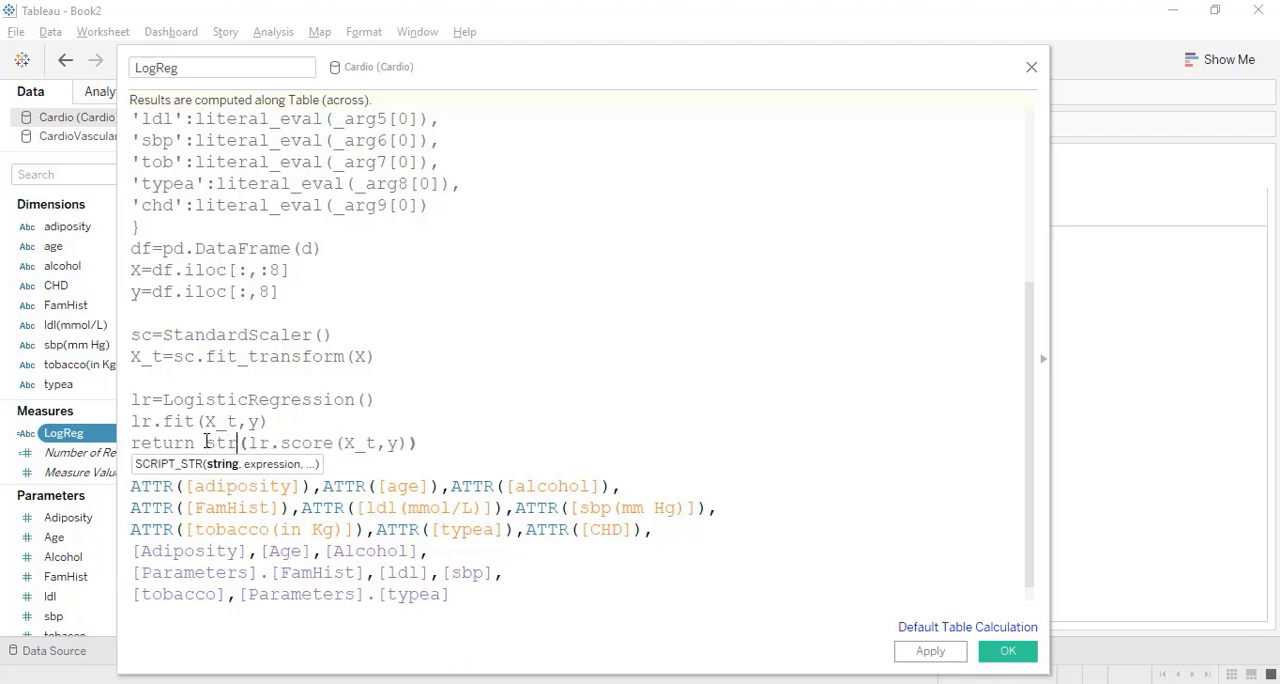
click(1006, 656)
Place the LogReg measure on Text in Sheet 1 and inspect the returned model score.
click(159, 468)
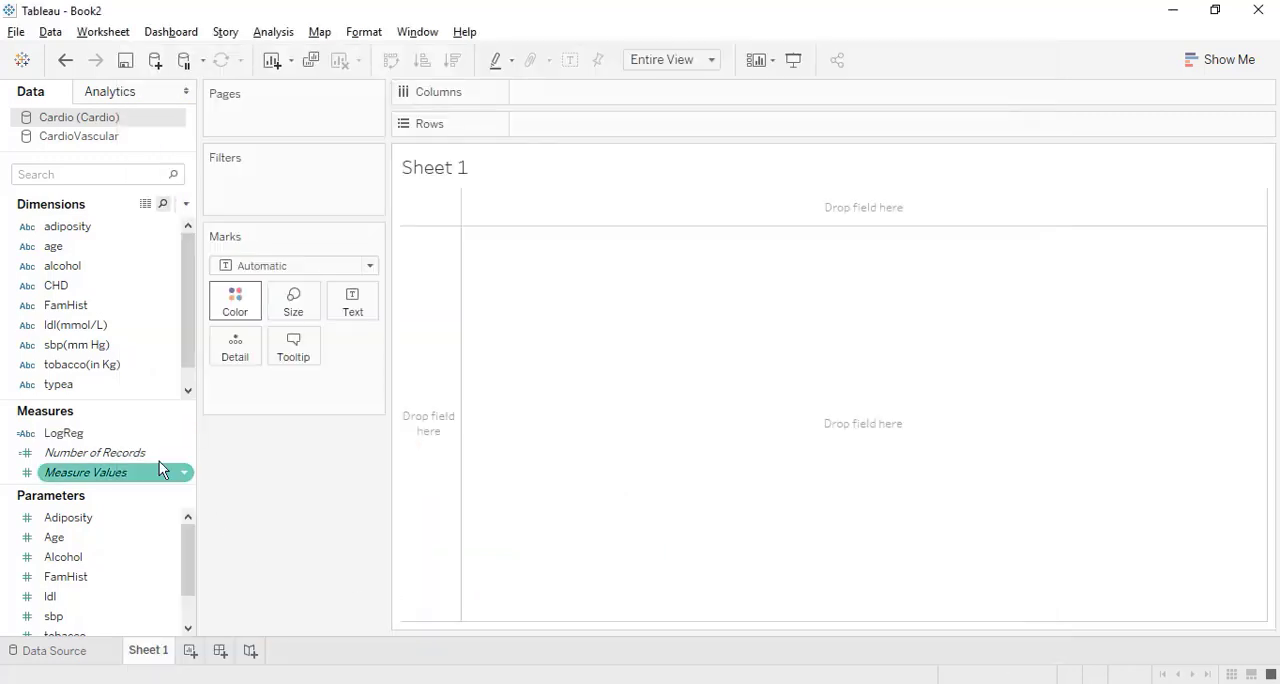
drag(124, 440, 357, 322)
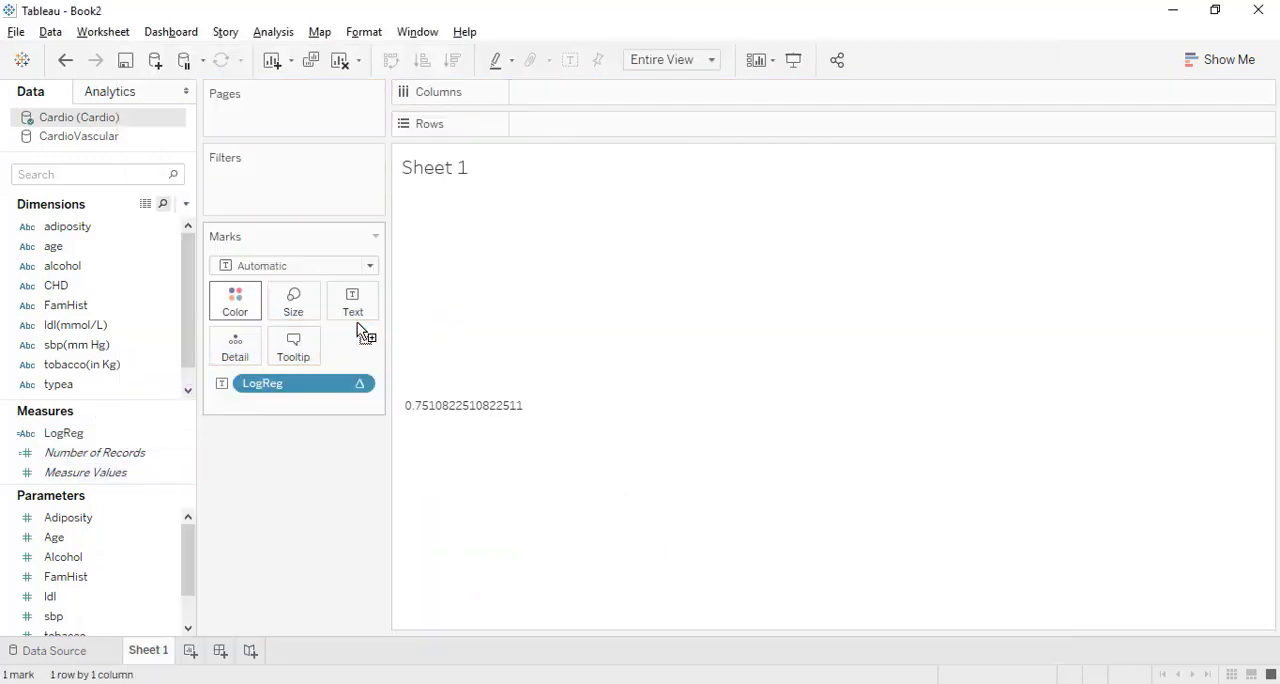
mouse_move(463, 434)
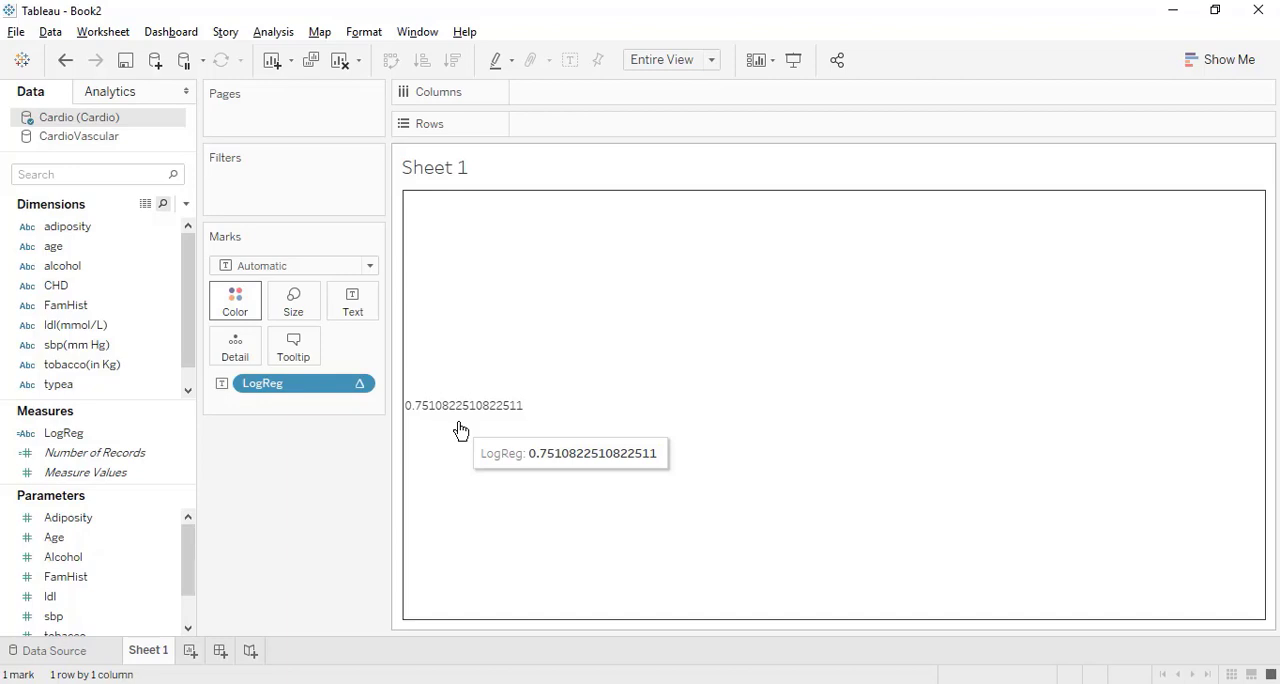
click(594, 494)
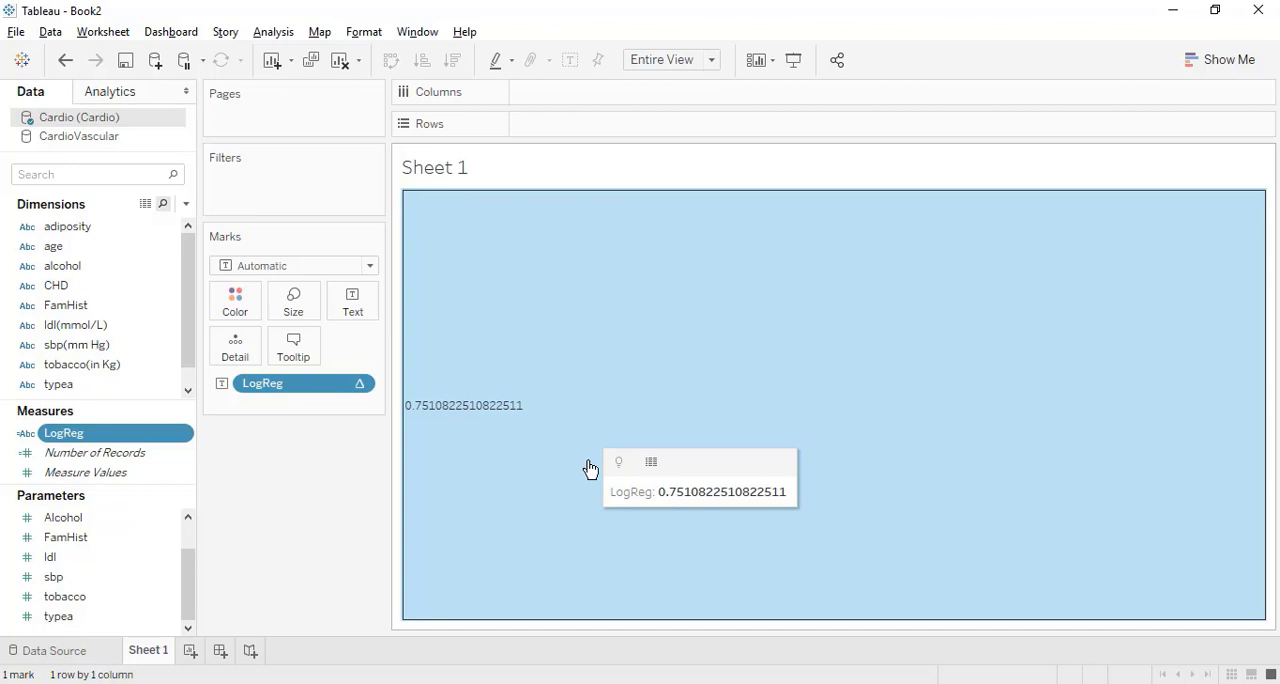
Reopen the LogReg calculation for editing and replace the return str(lr.score(X_t,y)) line with blank lines.
right_click(154, 427)
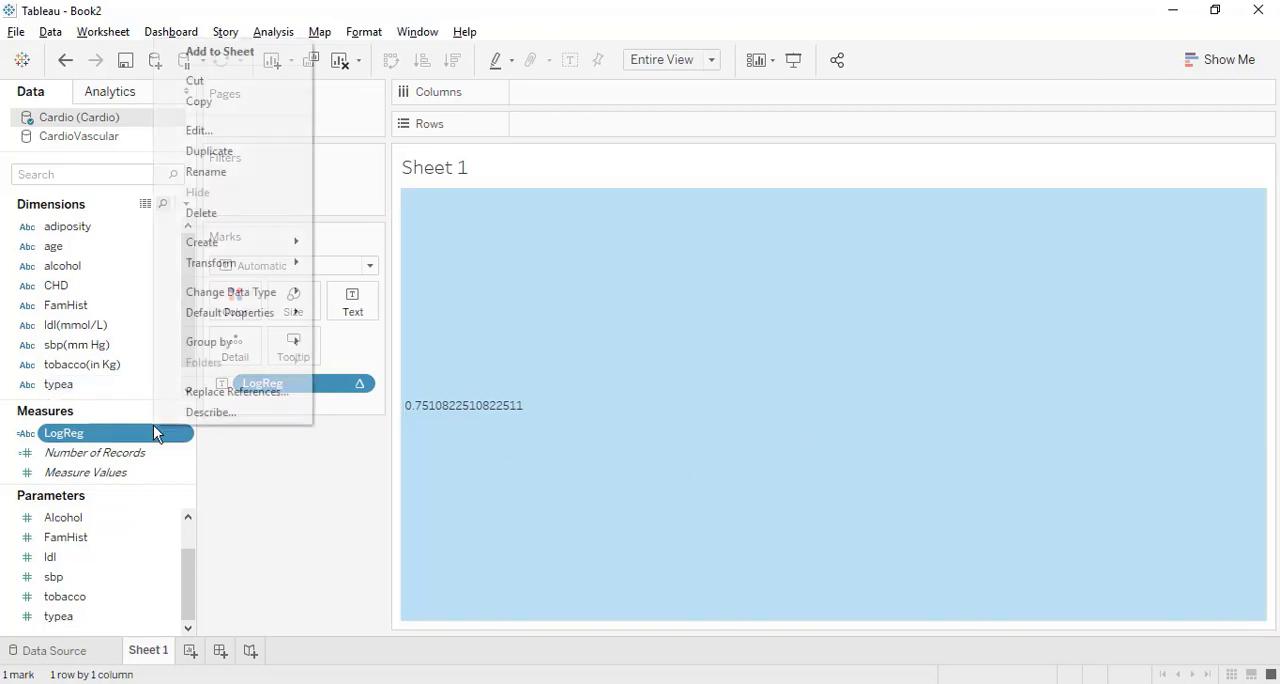
click(199, 131)
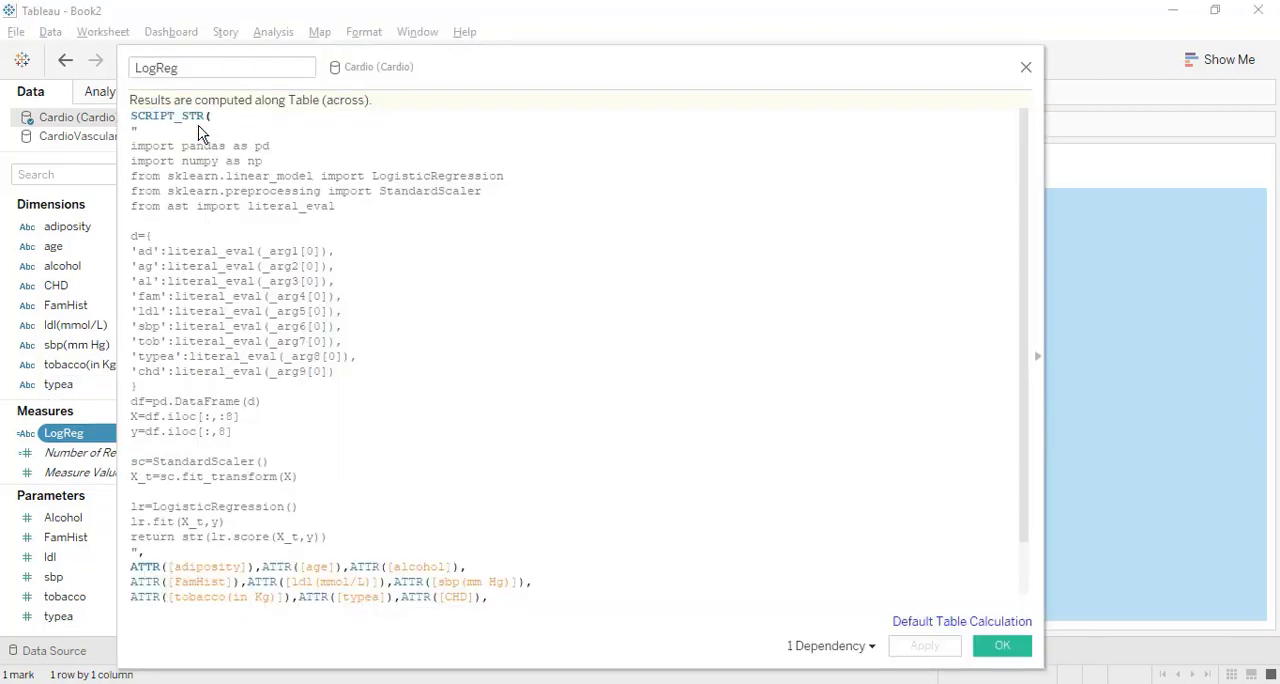
scroll(385, 357, down, 5)
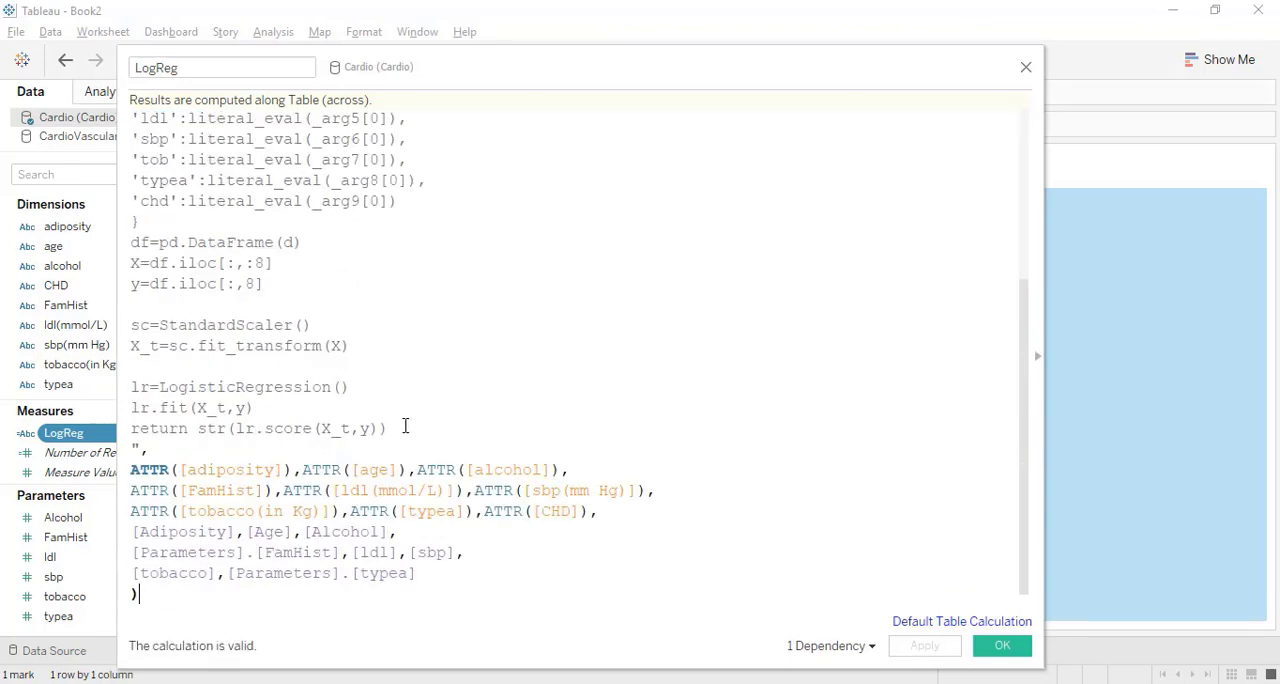
drag(406, 428, 130, 426)
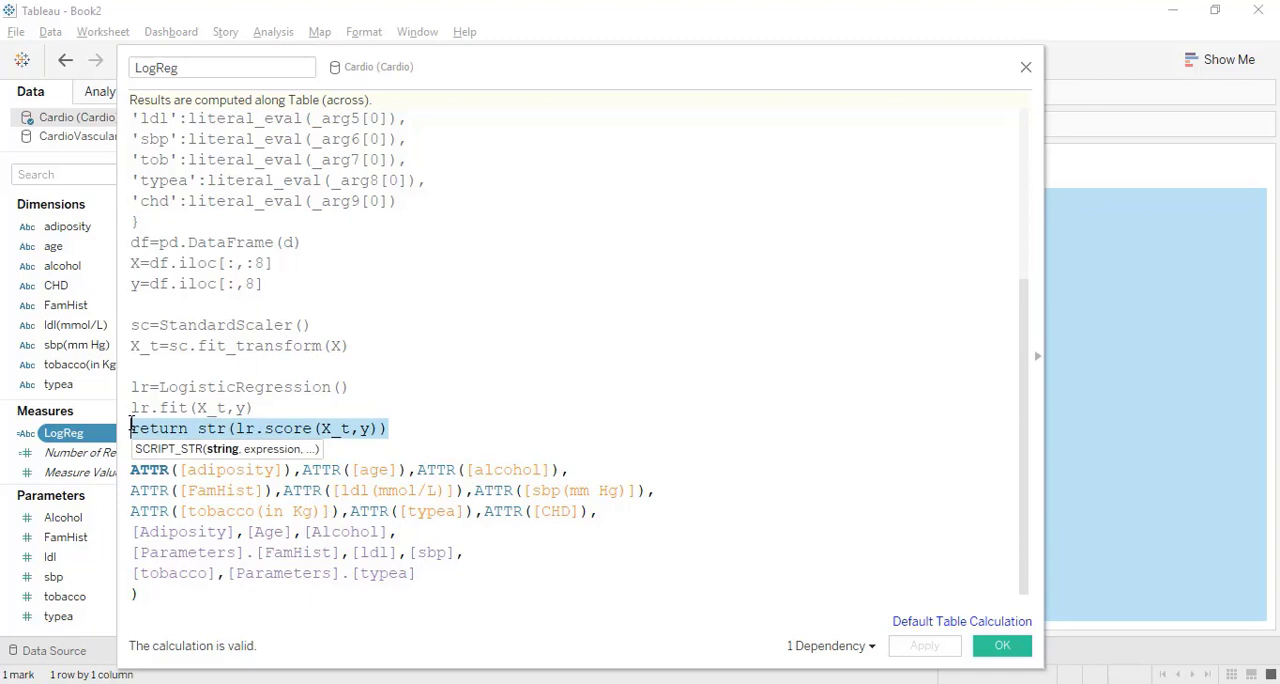
key(BackSpace)
key(Return)
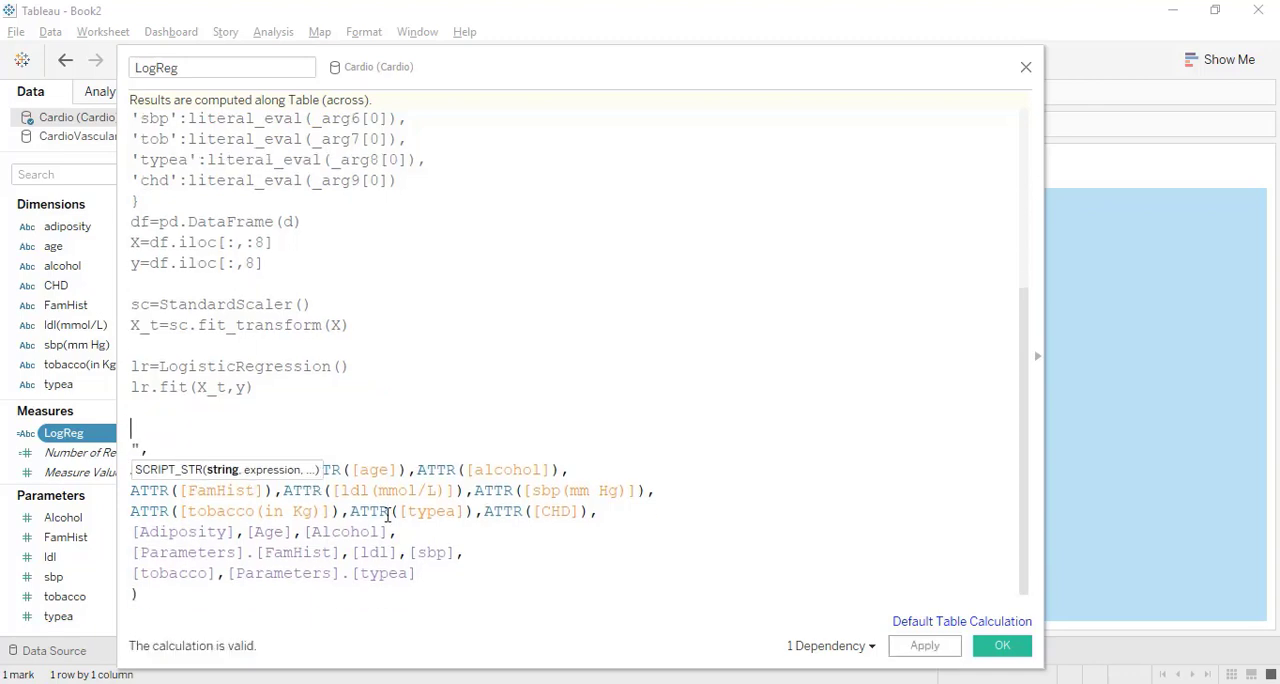
Add an empty list assignment inp_list=[] to the LogReg script, separated by a blank line from lr.fit(X_t,y).
scroll(388, 514, up, 5)
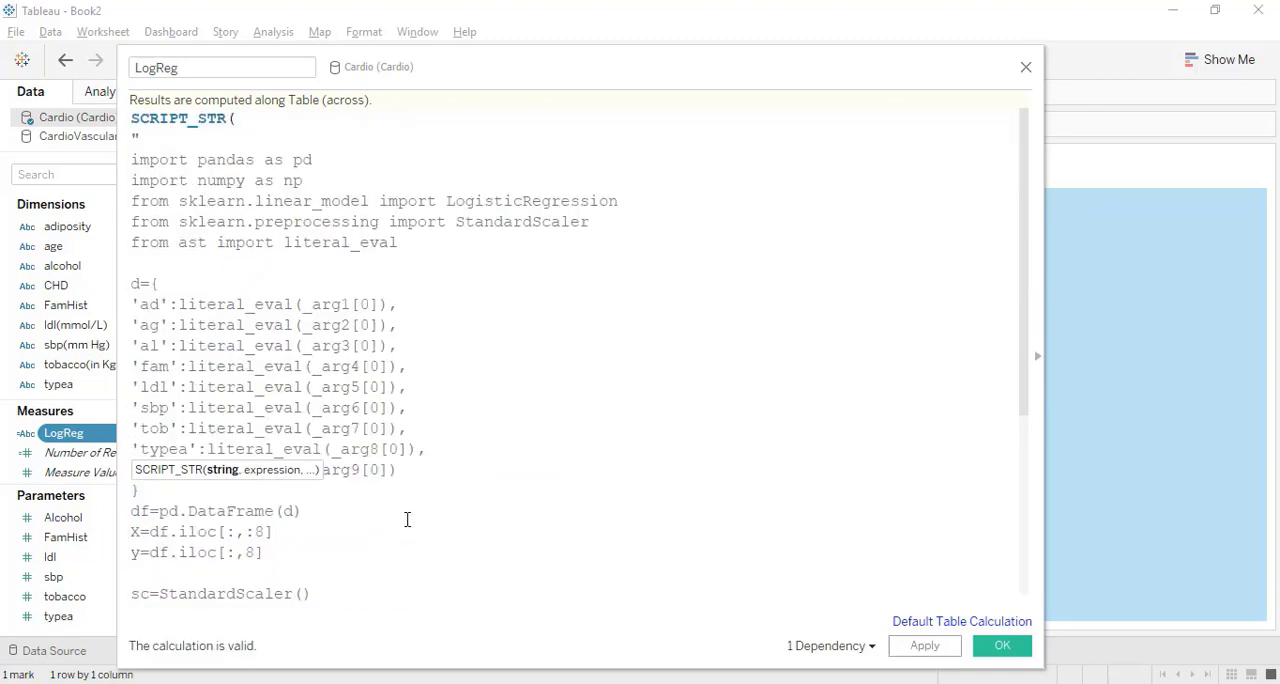
scroll(408, 520, down, 5)
drag(443, 567, 131, 531)
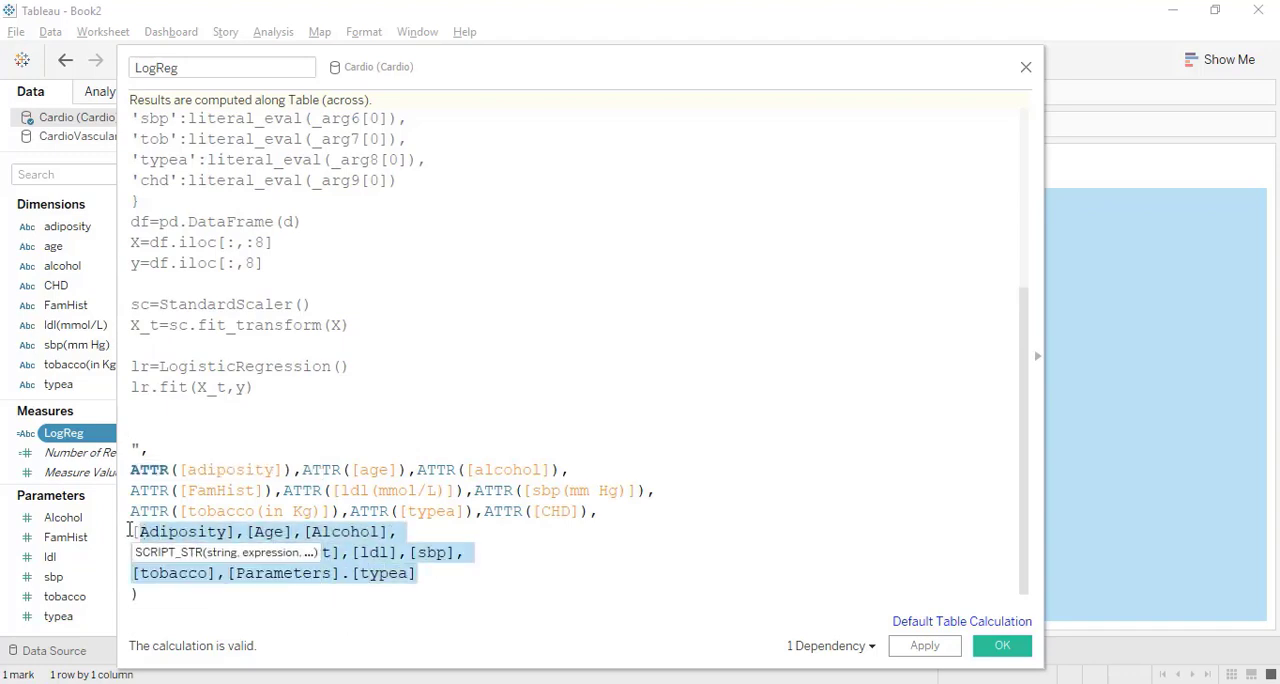
click(142, 409)
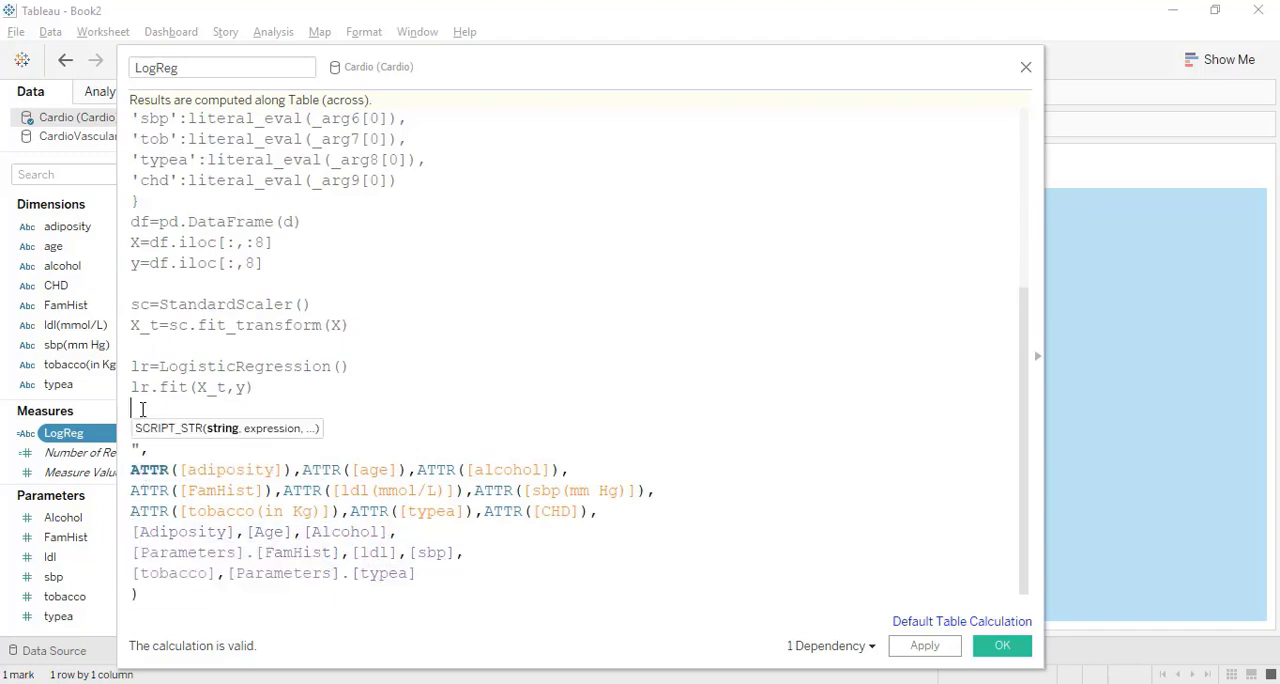
key(Return)
text(np)
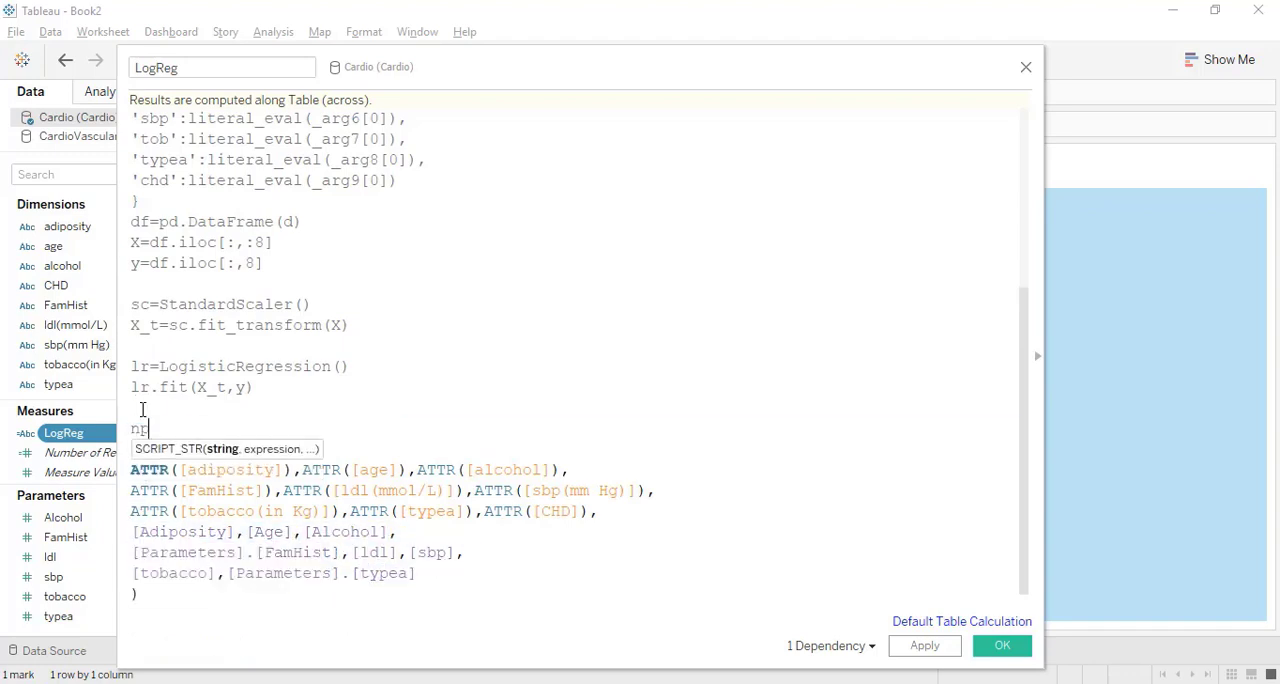
key(BackSpace)
key(BackSpace)
text(inp_list=[)
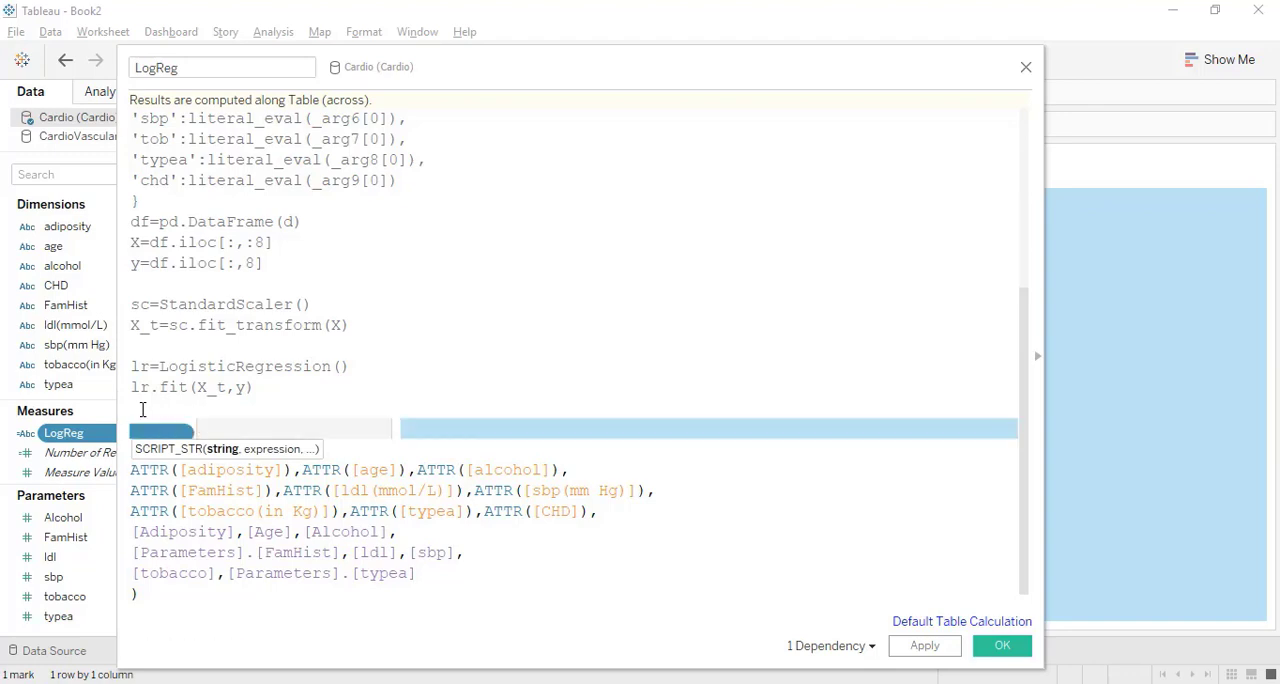
text(])
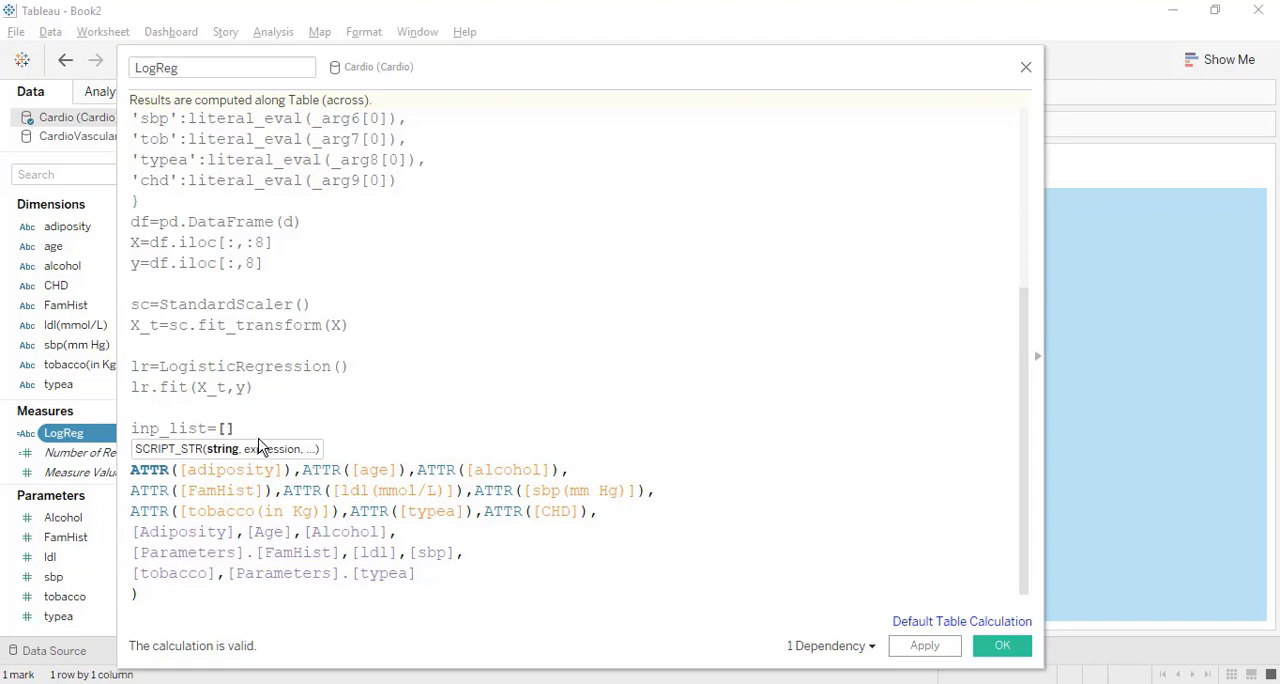
Fill inp_list with the first elements of the eight parameter arguments, _arg10[0] through _arg17[0], separated by commas.
text(_arg)
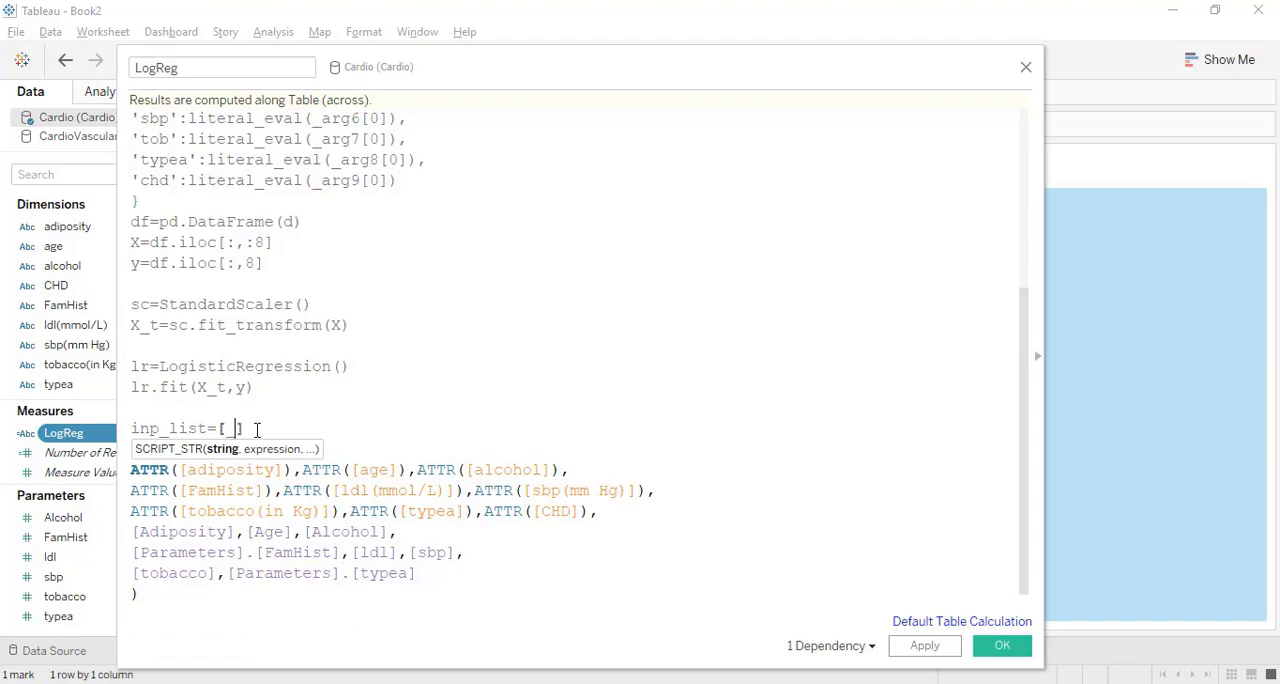
text(10[0],)
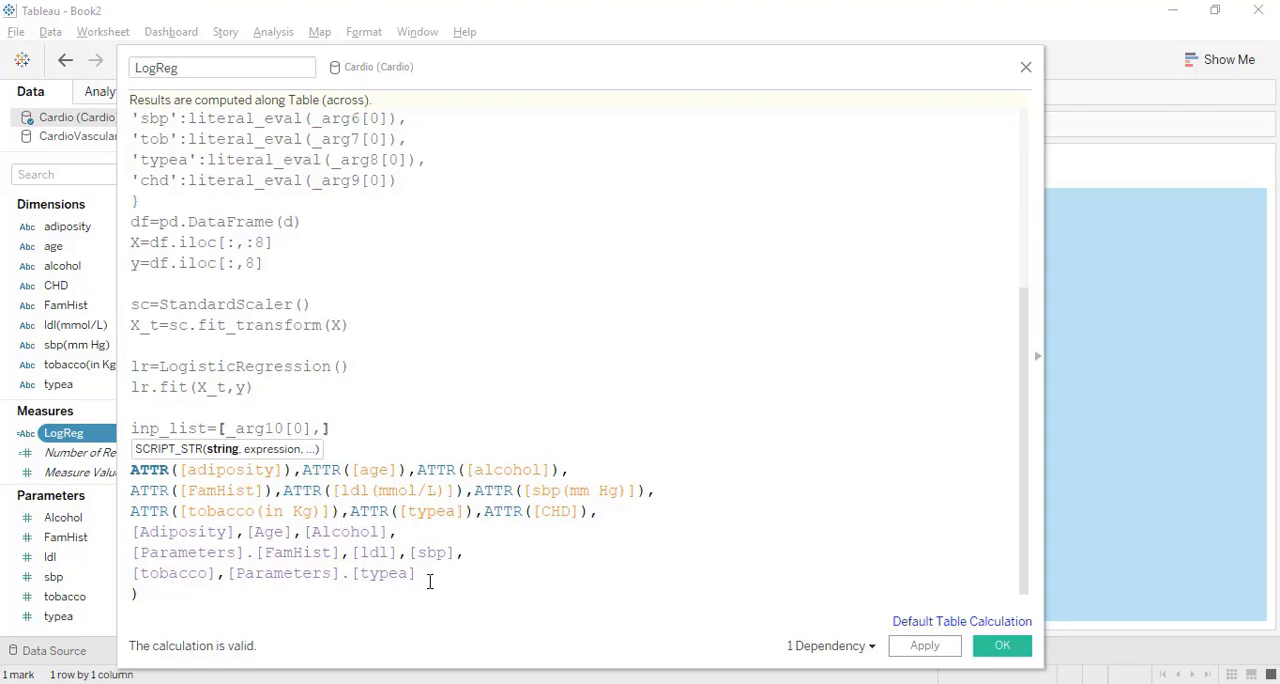
text(_arg11[0],_arg12[0],_arg13[0], _arg14[0],_arg15[0],_arg16[0],_arg17[0])
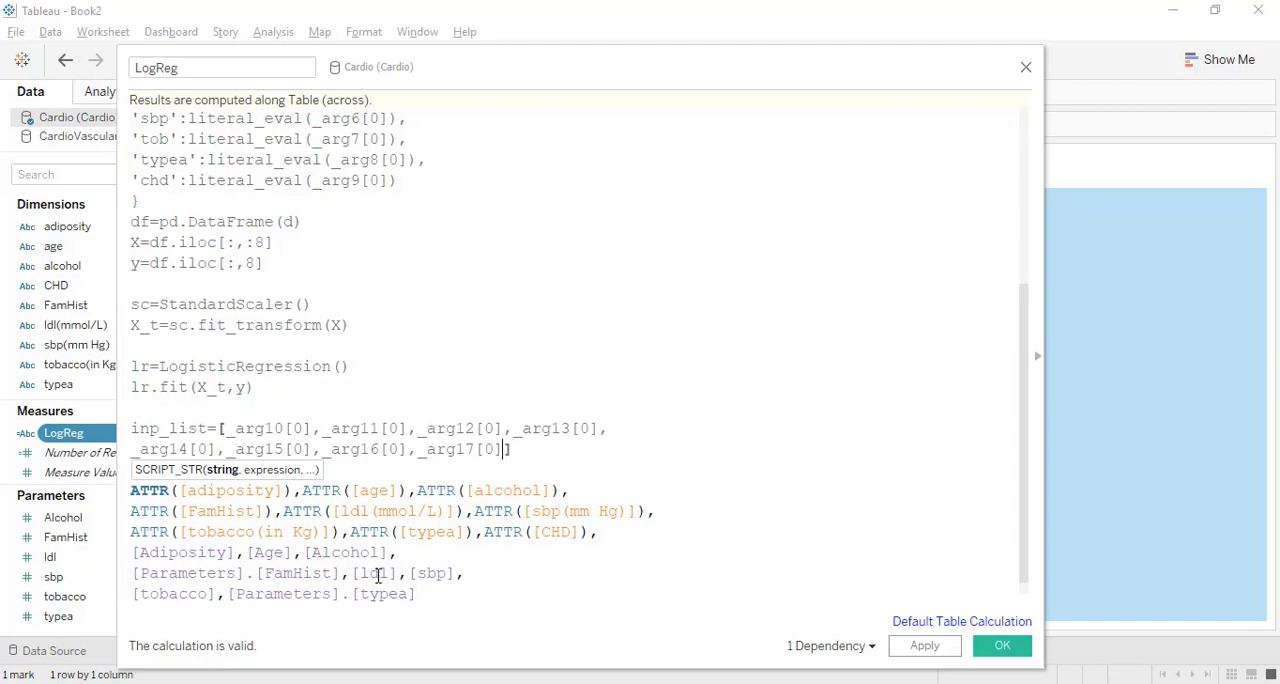
click(327, 603)
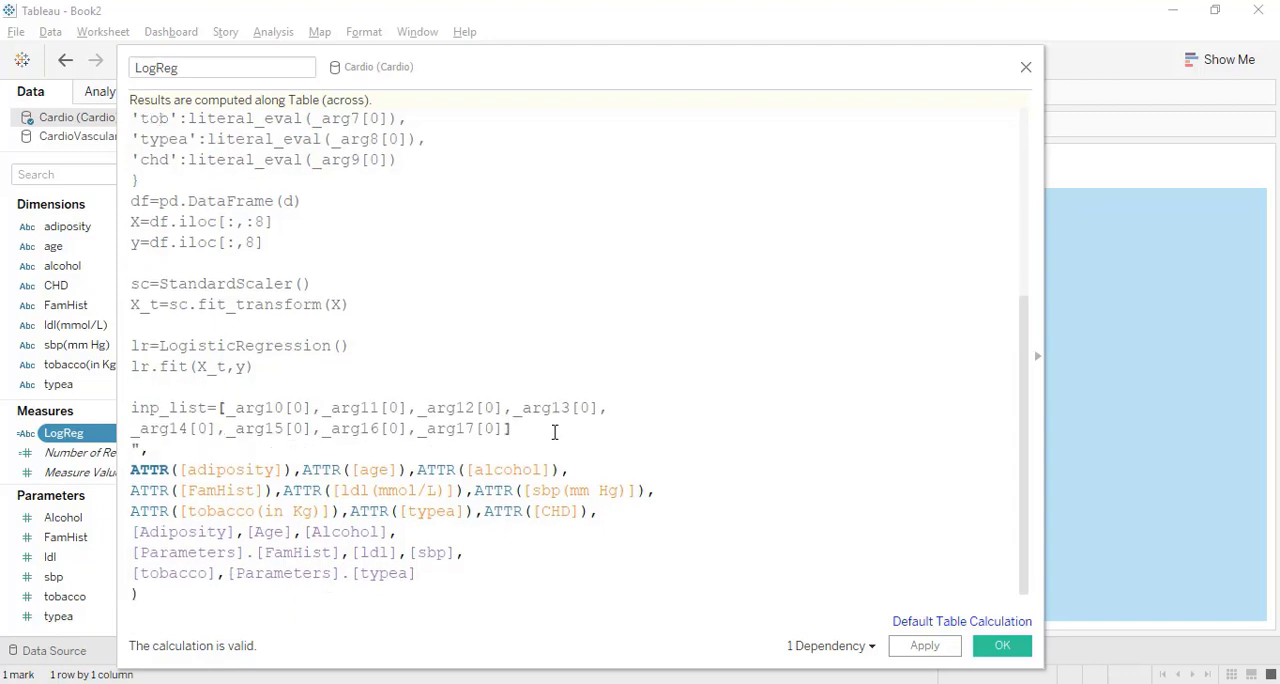
Leave a blank line below inp_list and convert the list to a NumPy array with inp=np.array(inp_list).
key(Return)
scroll(555, 432, down, 1)
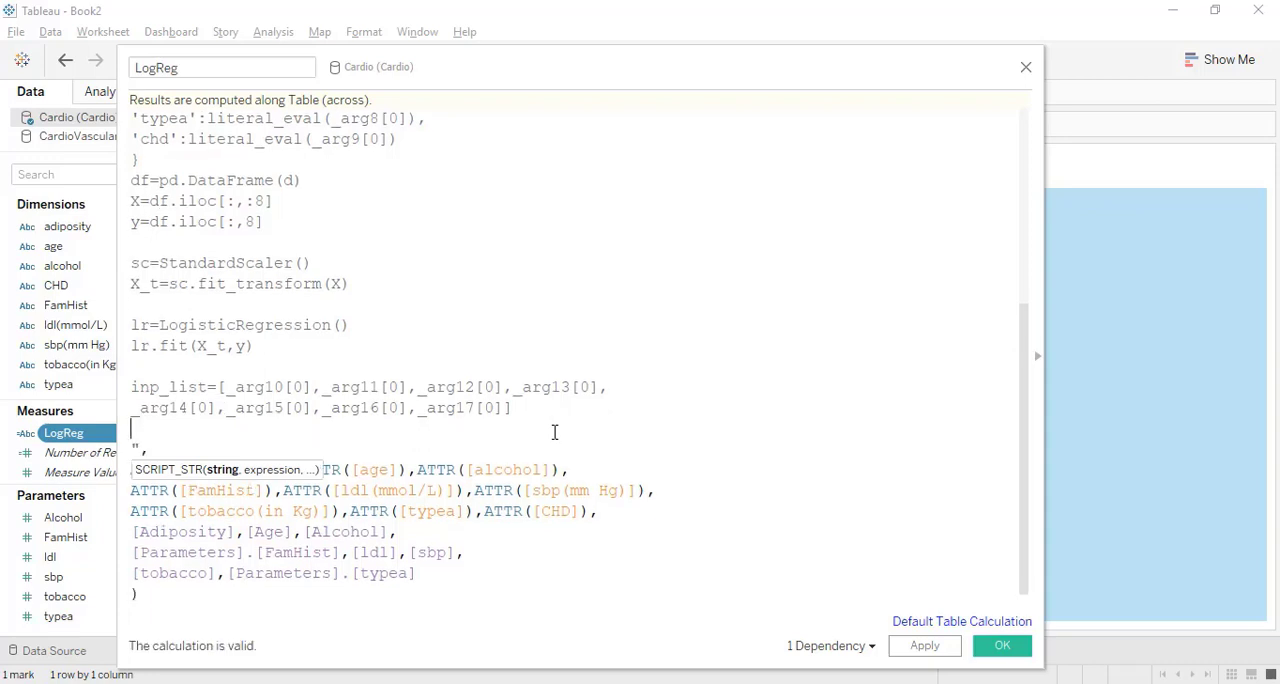
key(Return)
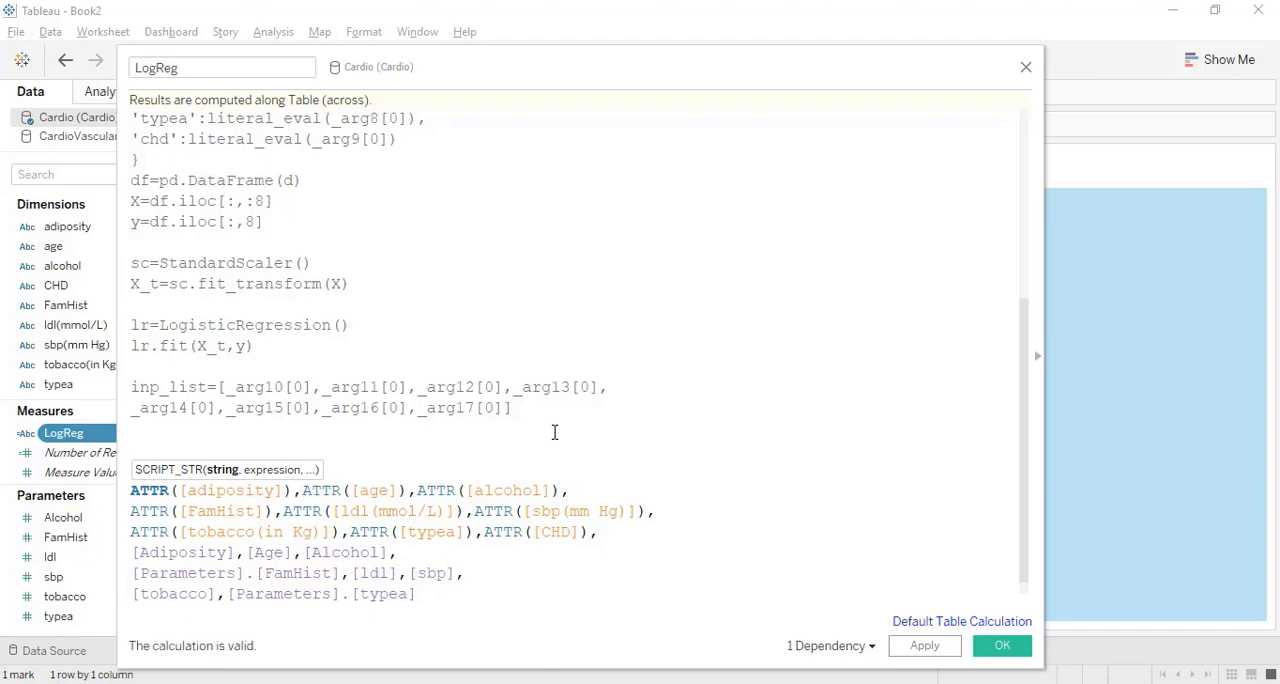
text(inp)
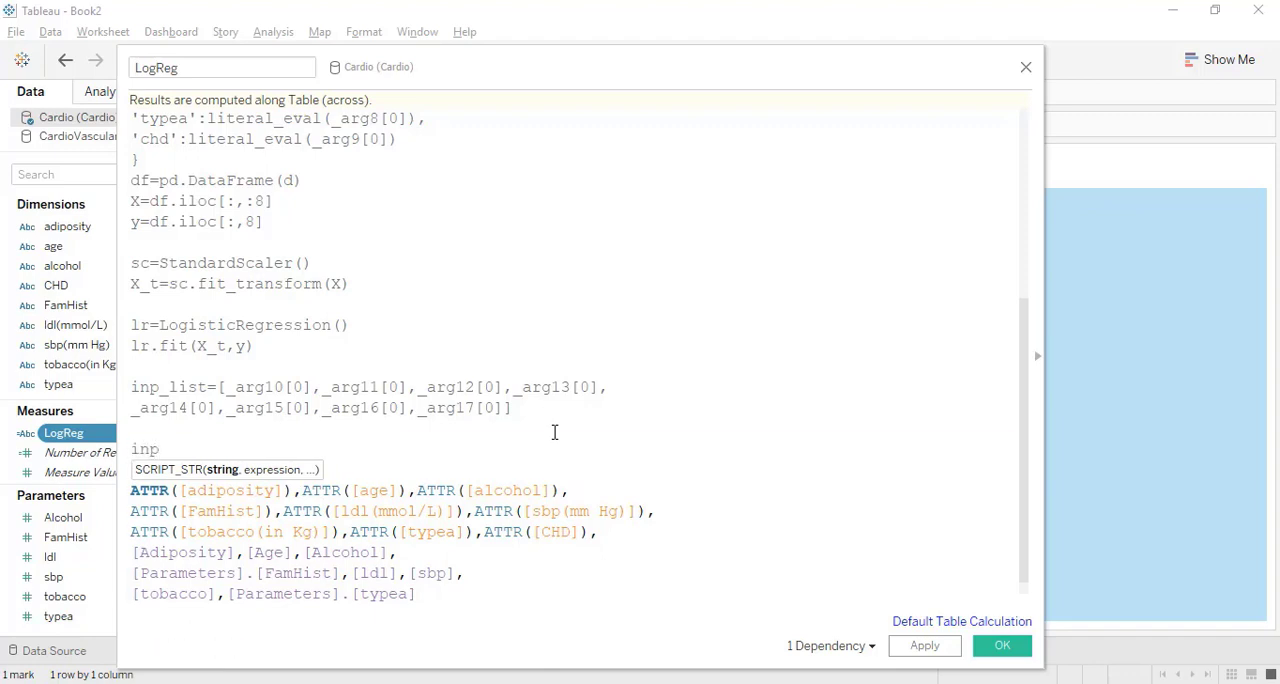
text(=)
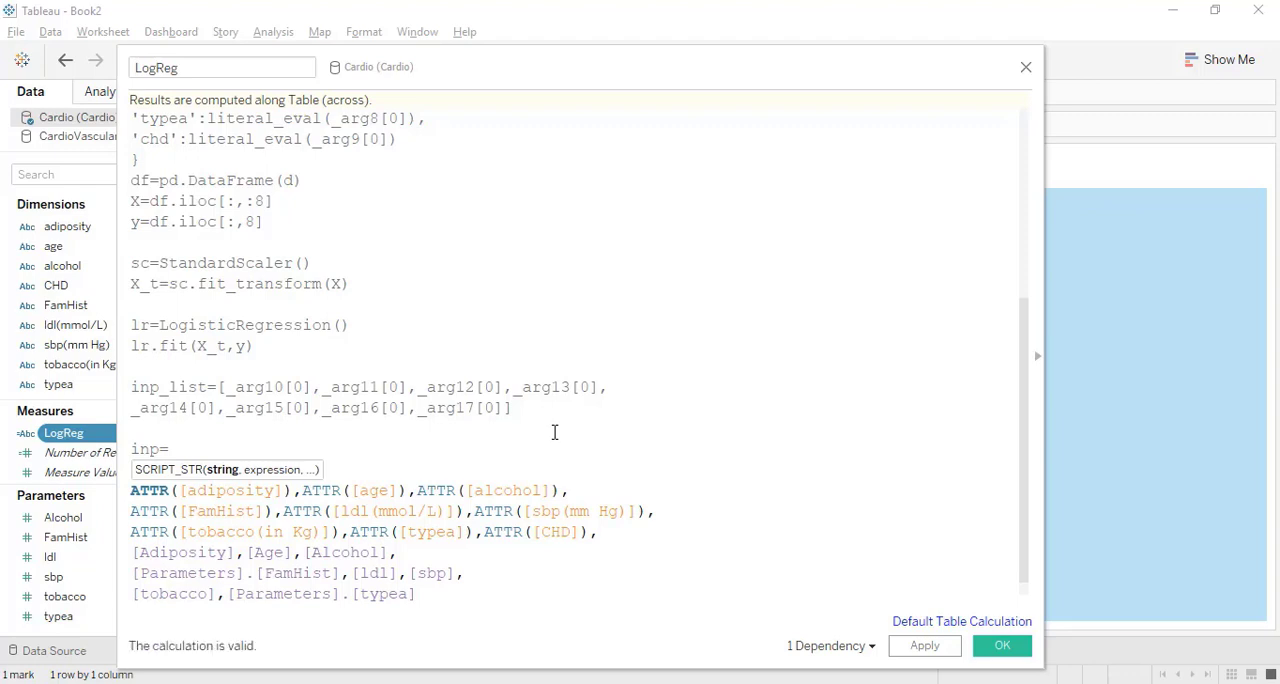
text(np.arra)
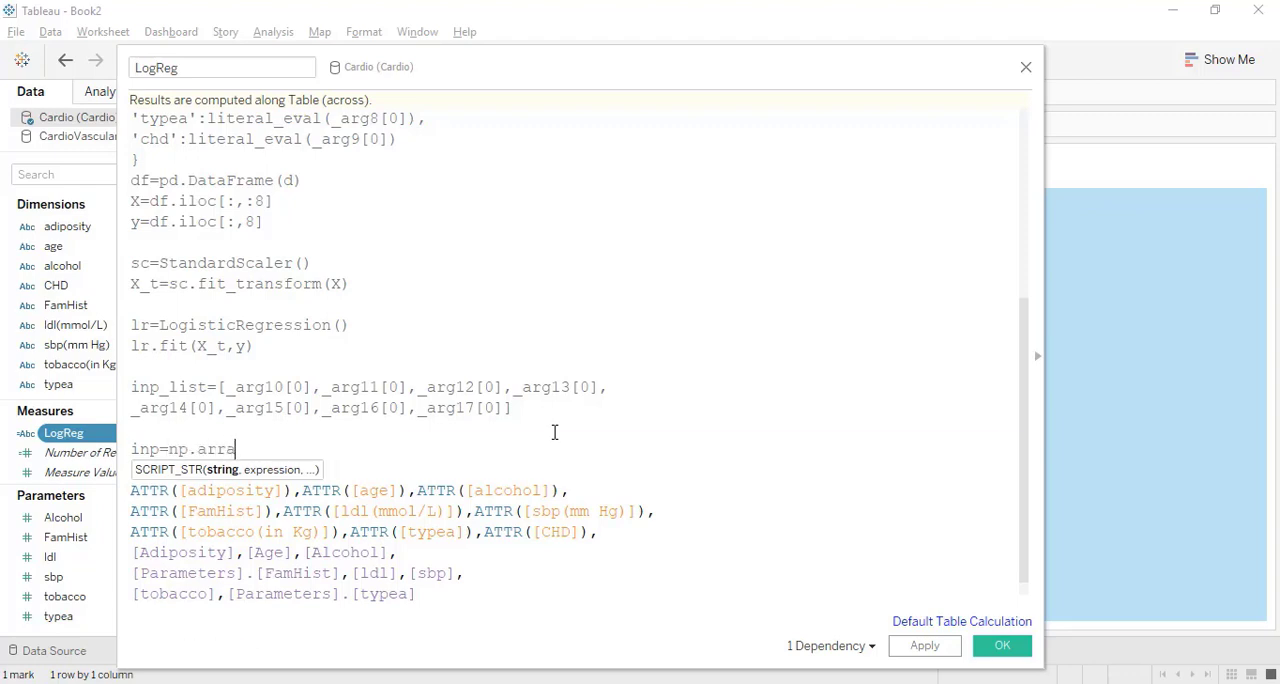
text(y())
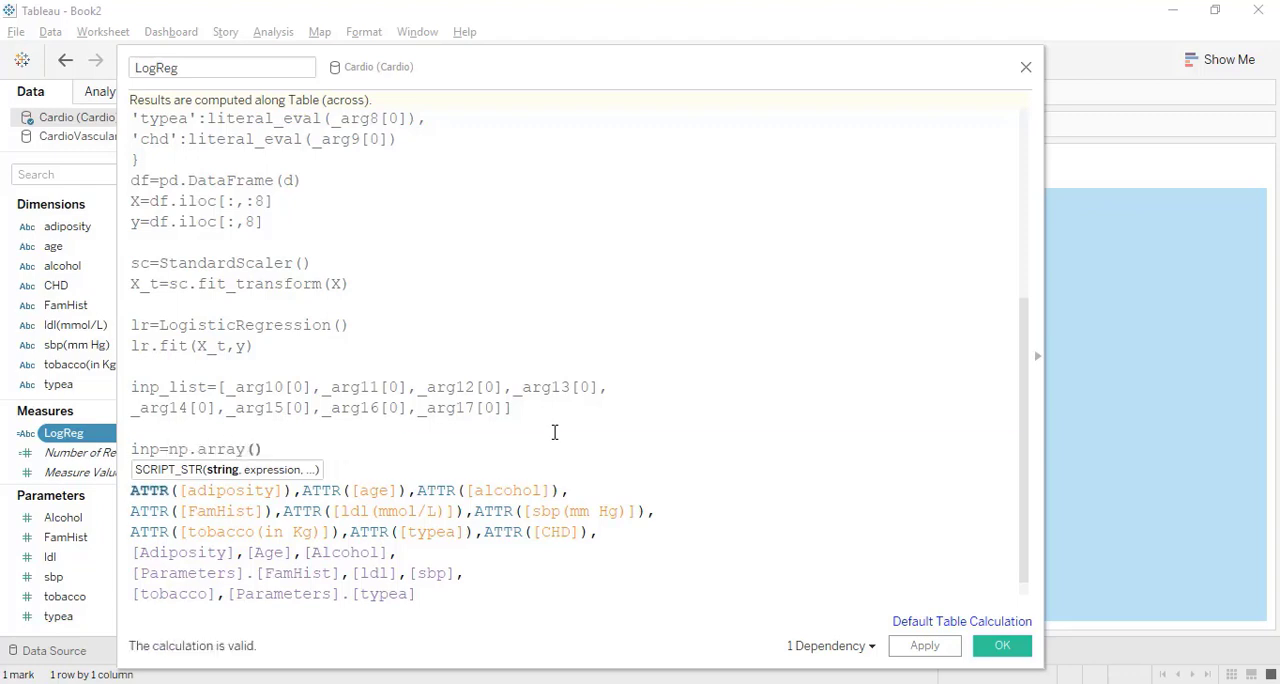
key(Left)
text(inp_list)
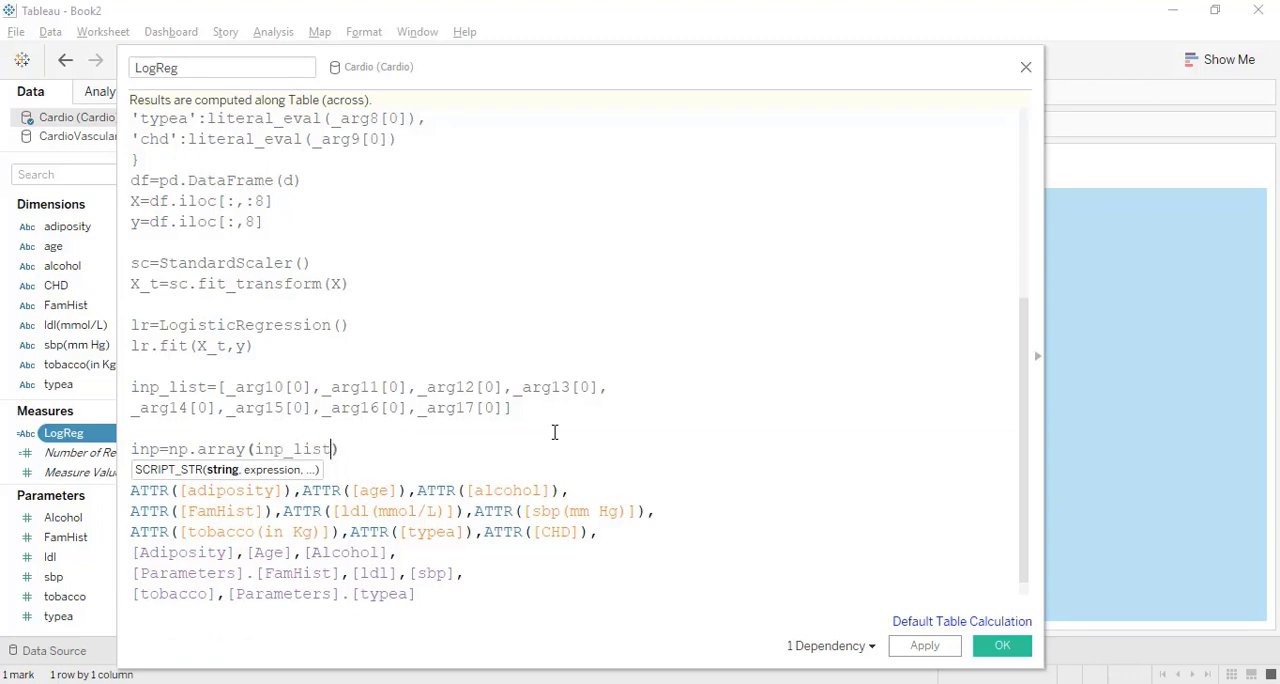
Append .reshape(1,-1) to the np.array(inp_list) expression.
click(522, 447)
text(.reshape(1))
key(Left)
text(1,-1)
Scale the reshaped input on a new line with inp=sc.transform(inp).
key(Return)
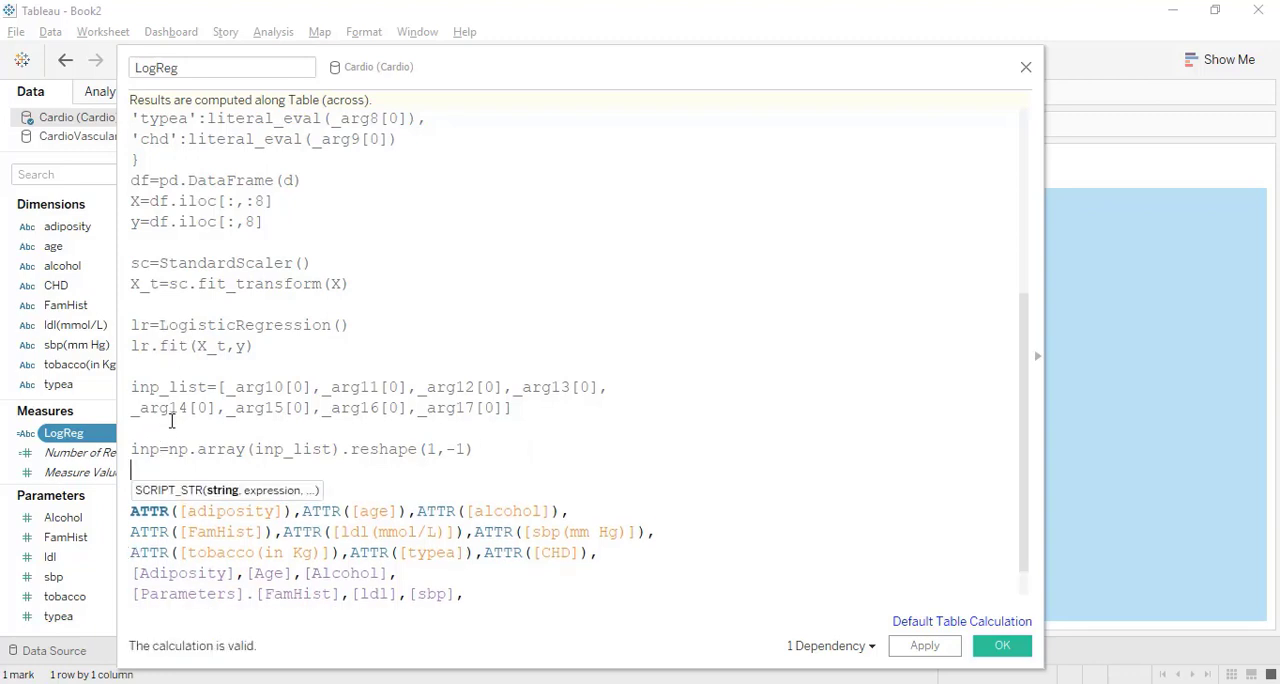
text(inp=)
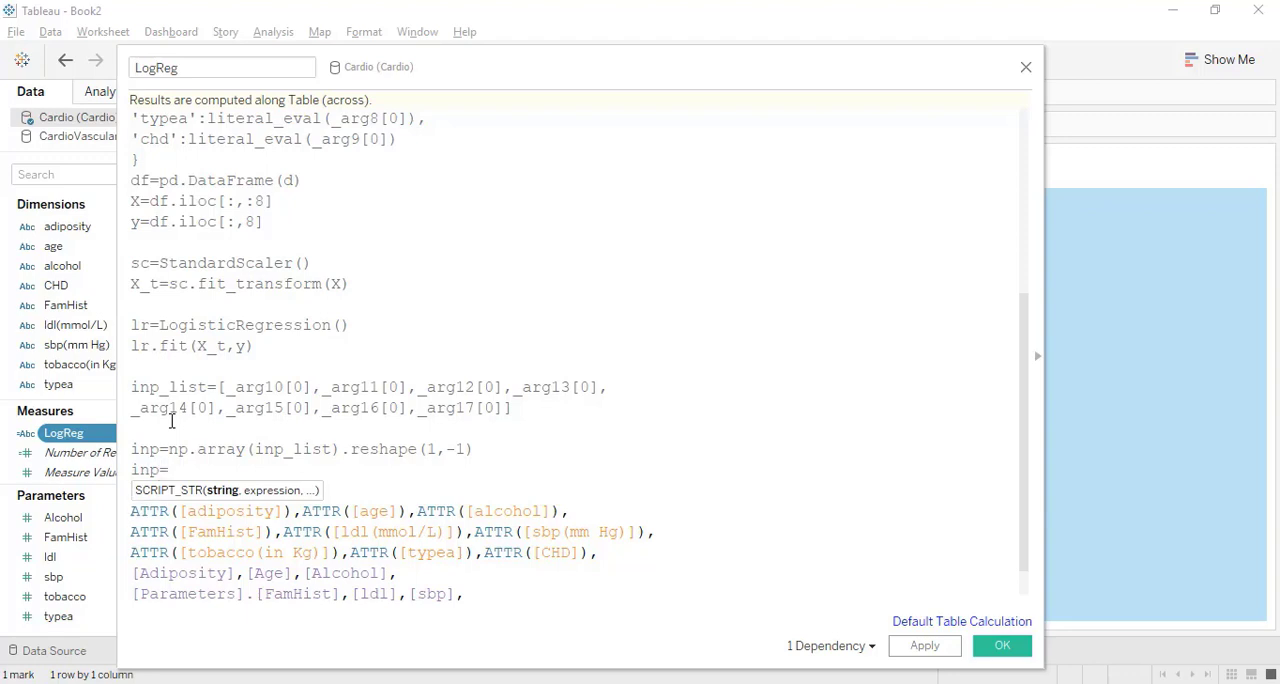
text(sc.transform())
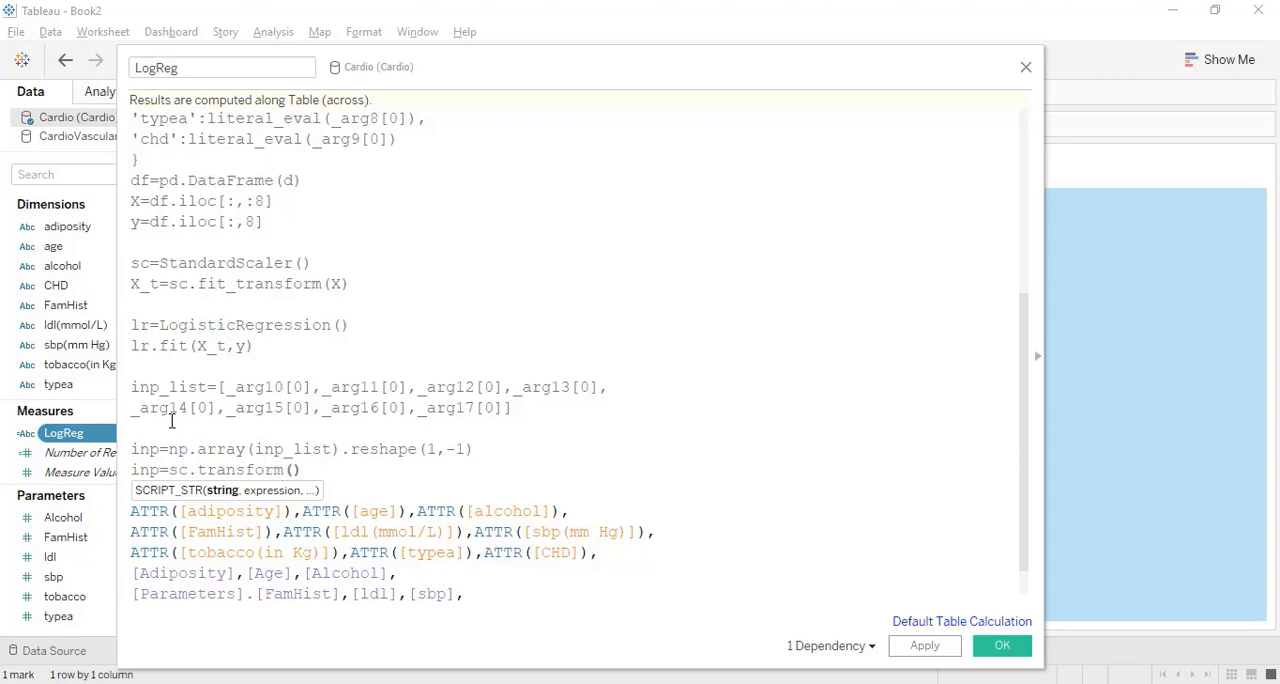
text(inp)
Predict the class of the scaled input on a new line with pred=lr.predict(inp).
key(Return)
scroll(172, 421, down, 1)
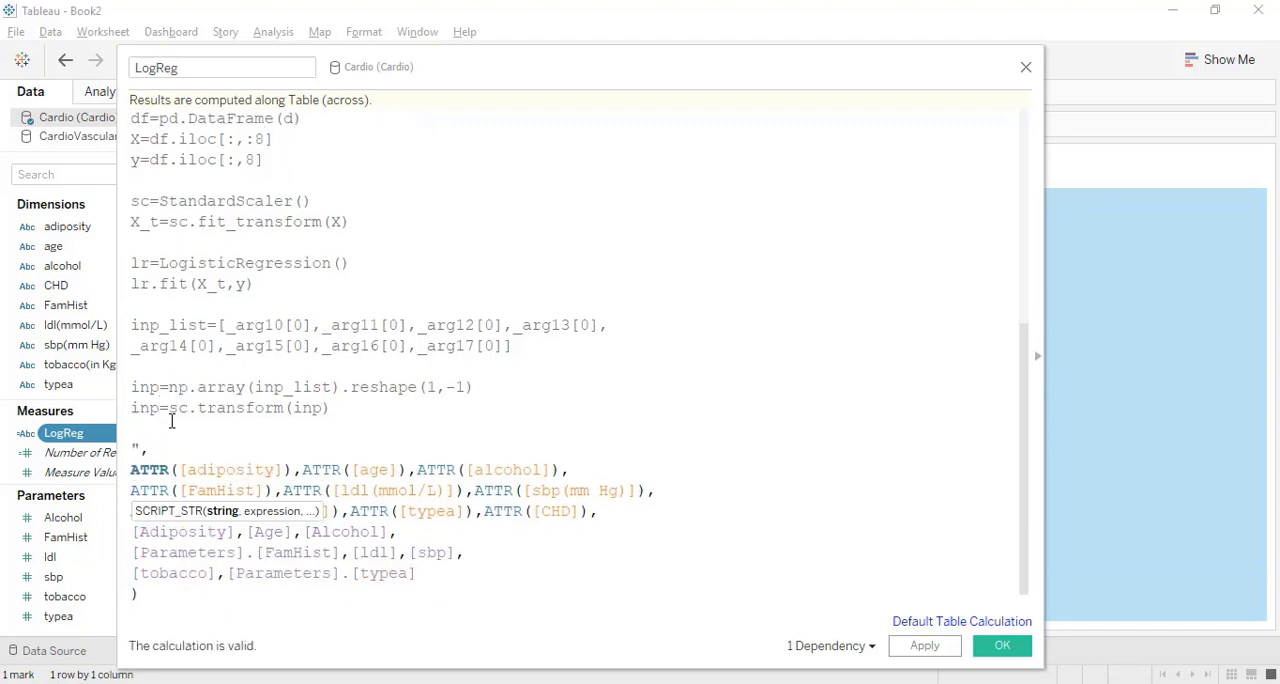
text(pr)
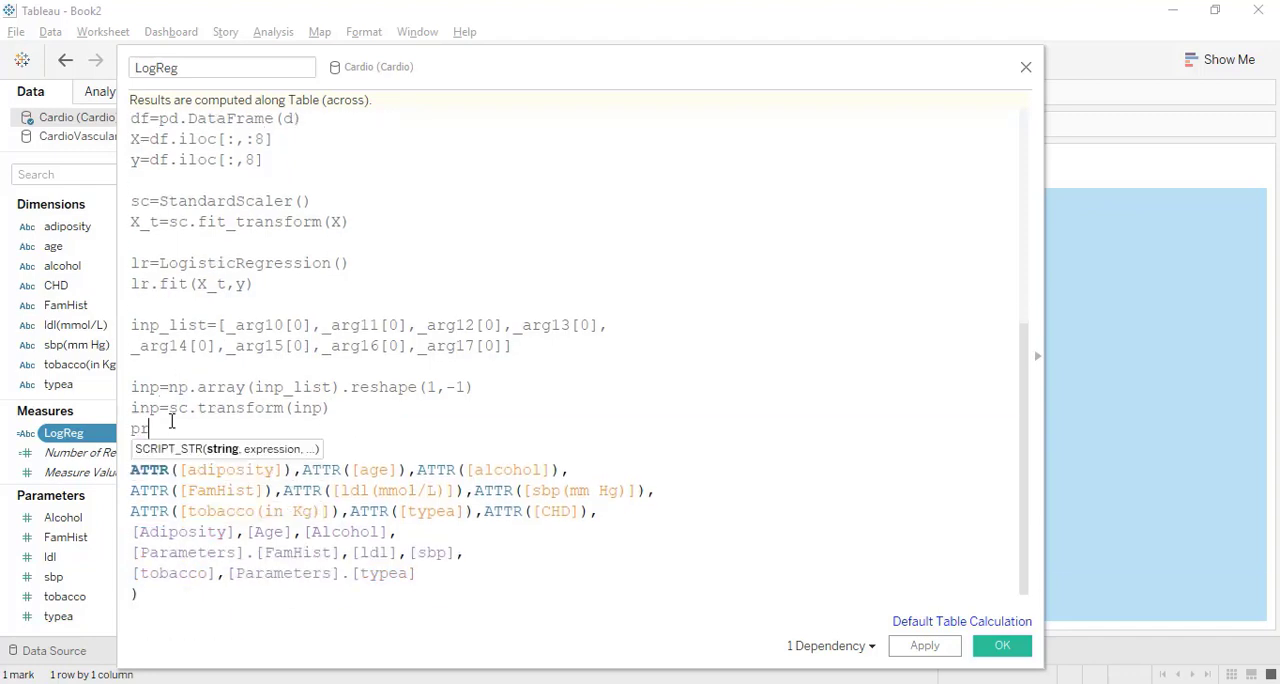
text(ed=lr.predict)
text(())
text(inp)
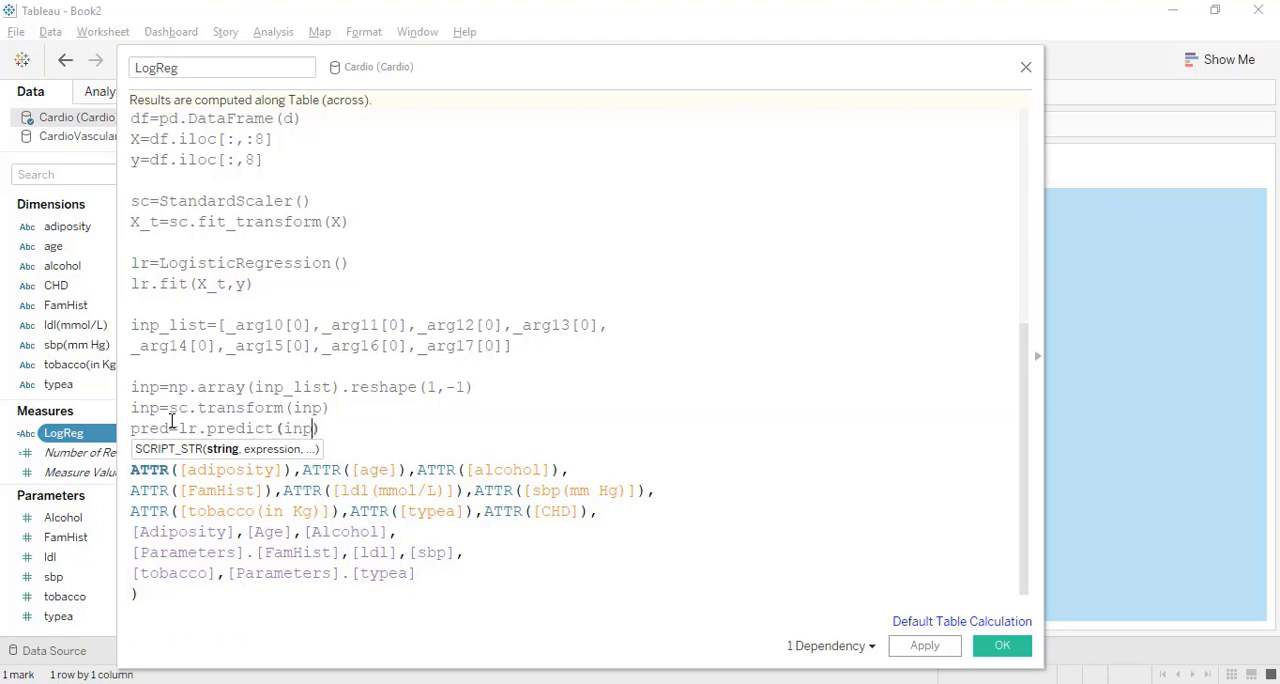
Compute the class probabilities on a new line with prob=lr.predict_proba(inp).
click(338, 434)
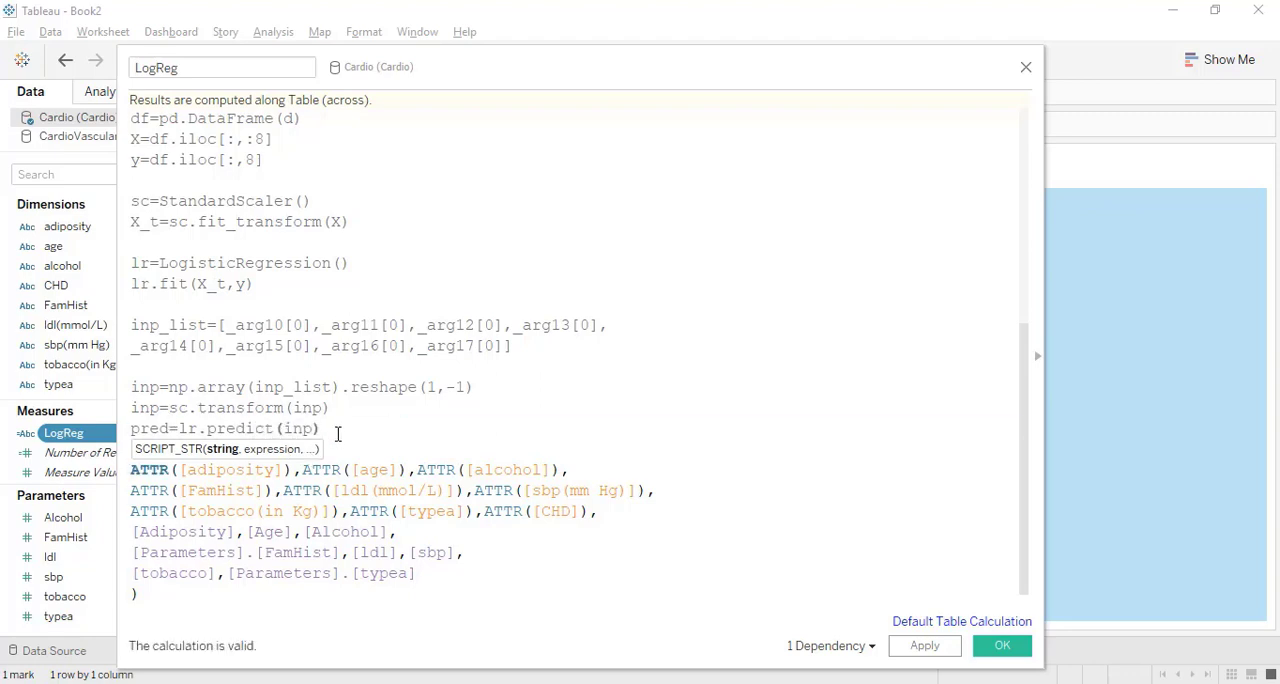
key(Return)
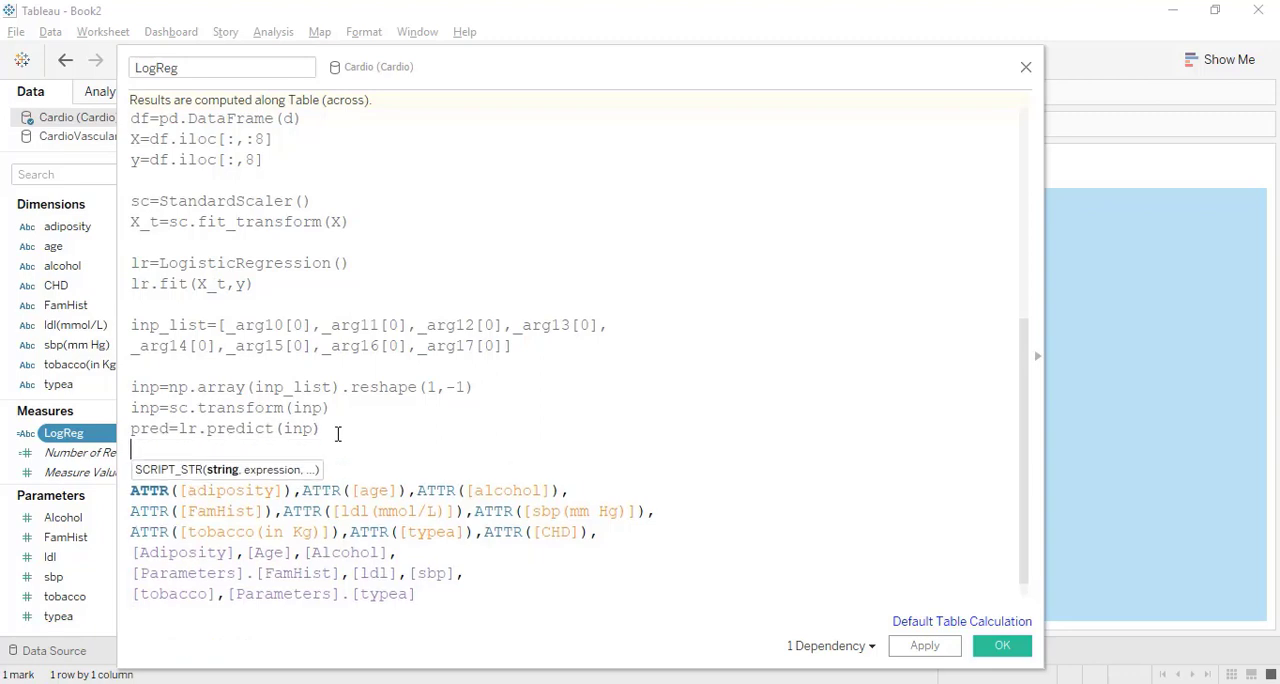
text(prob=lr.predict))
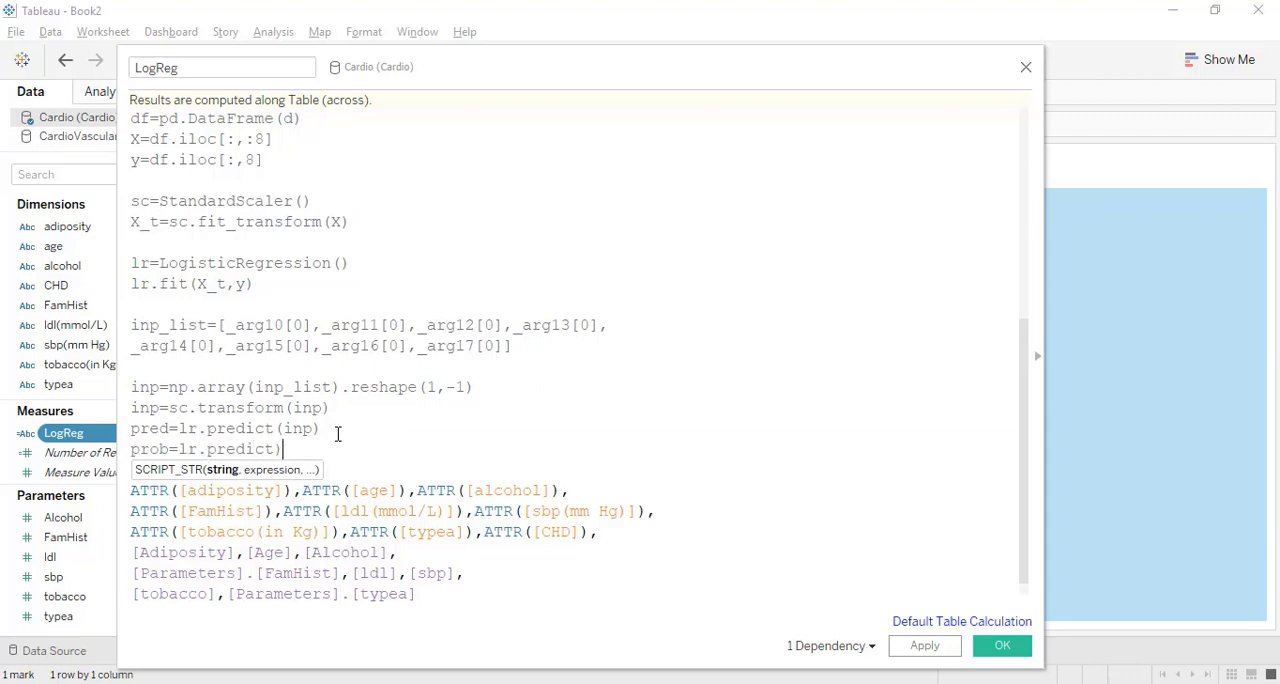
text(_proba())
key(Left)
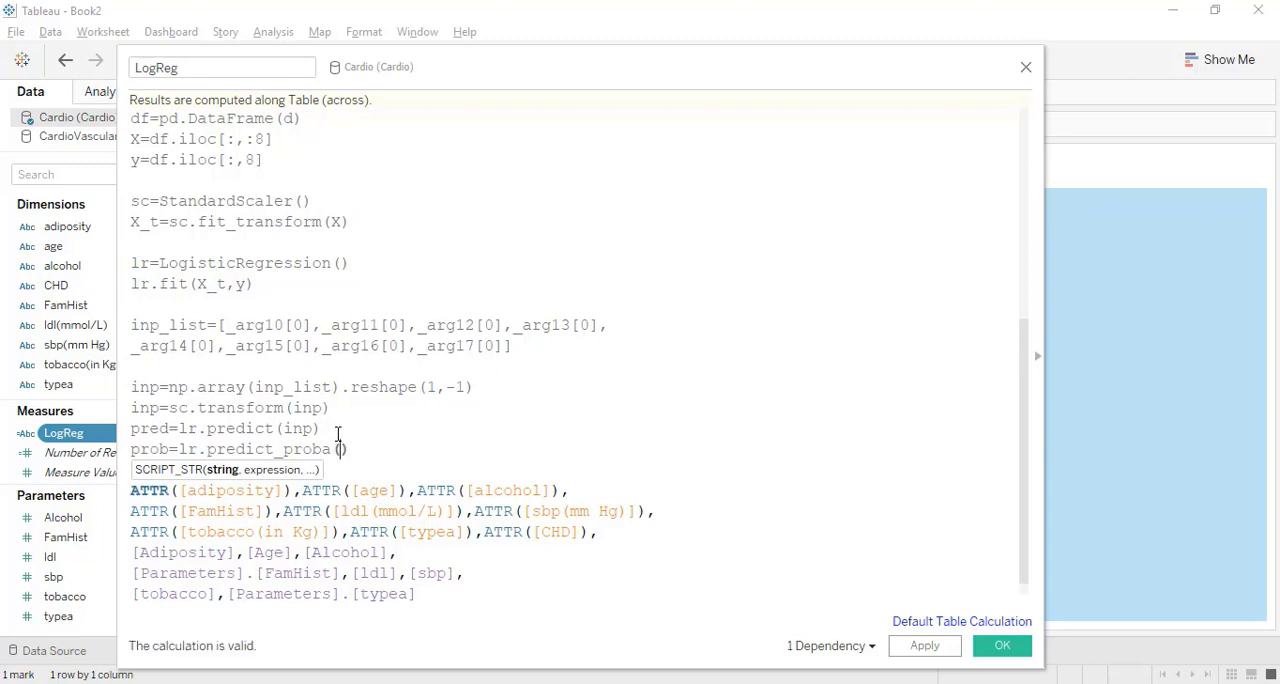
text(inp)
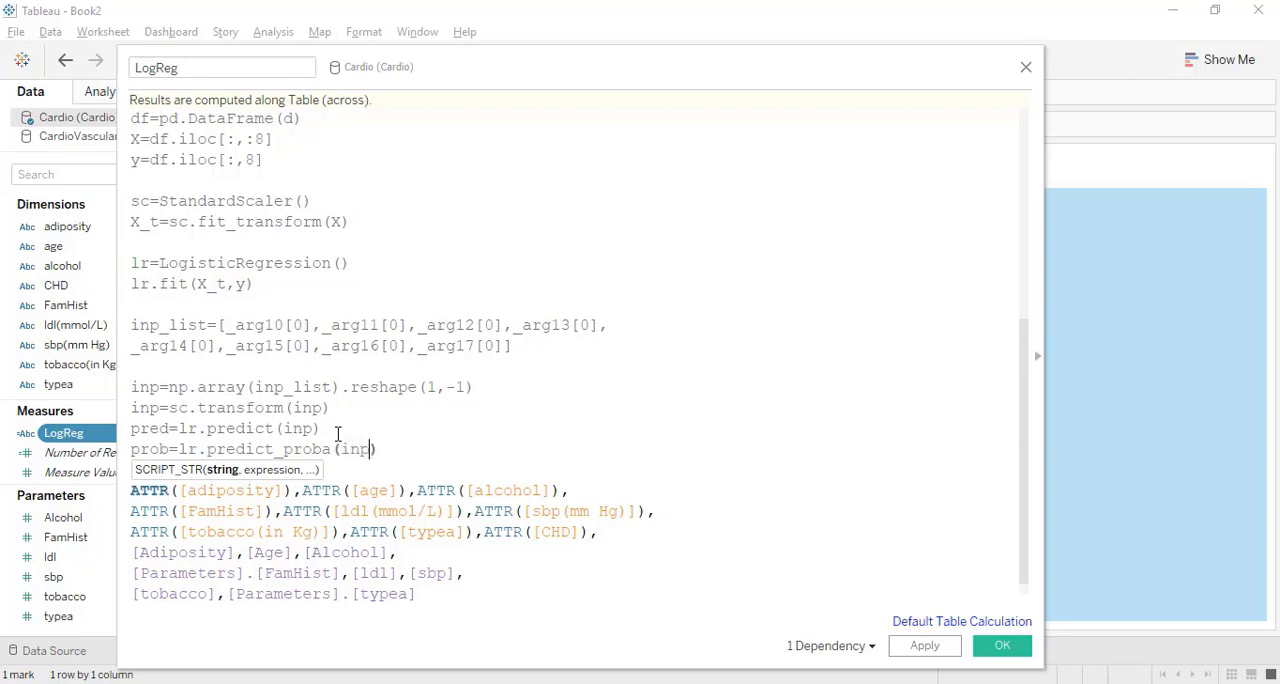
End the script with return str(pred)+str(prob) after a blank line, and save the LogReg calculation.
click(392, 452)
key(Return)
key(Return)
text(r)
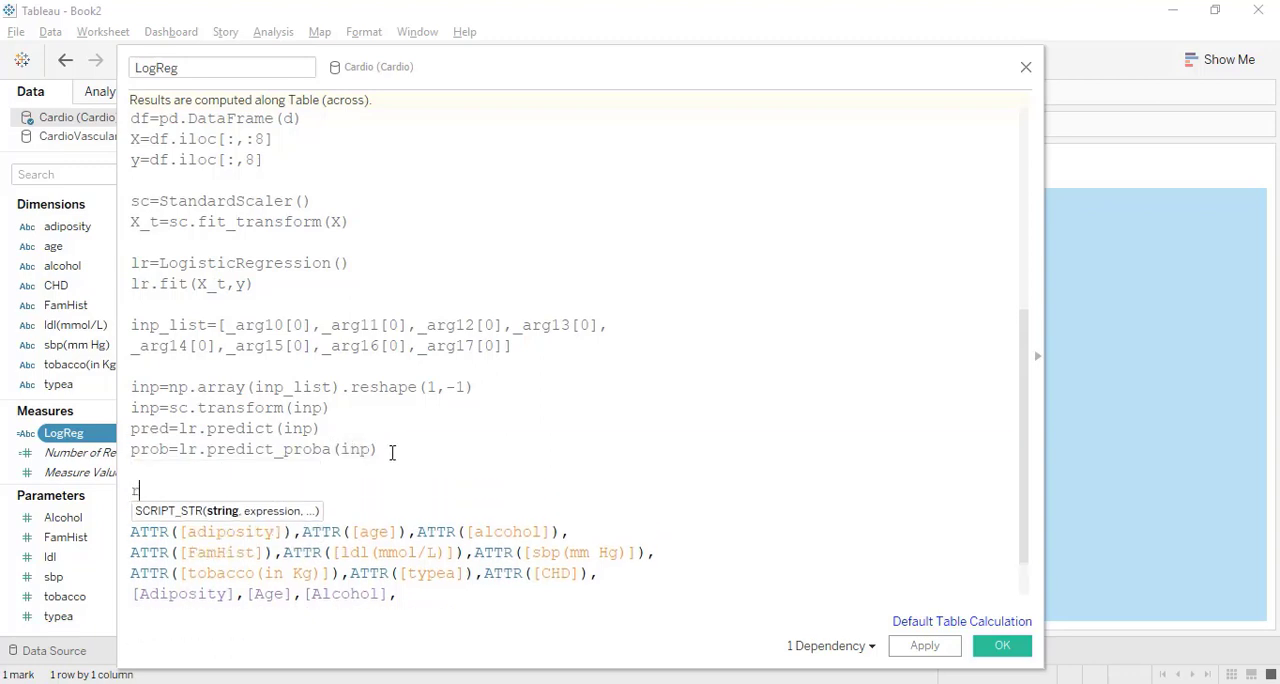
text(eturn str())
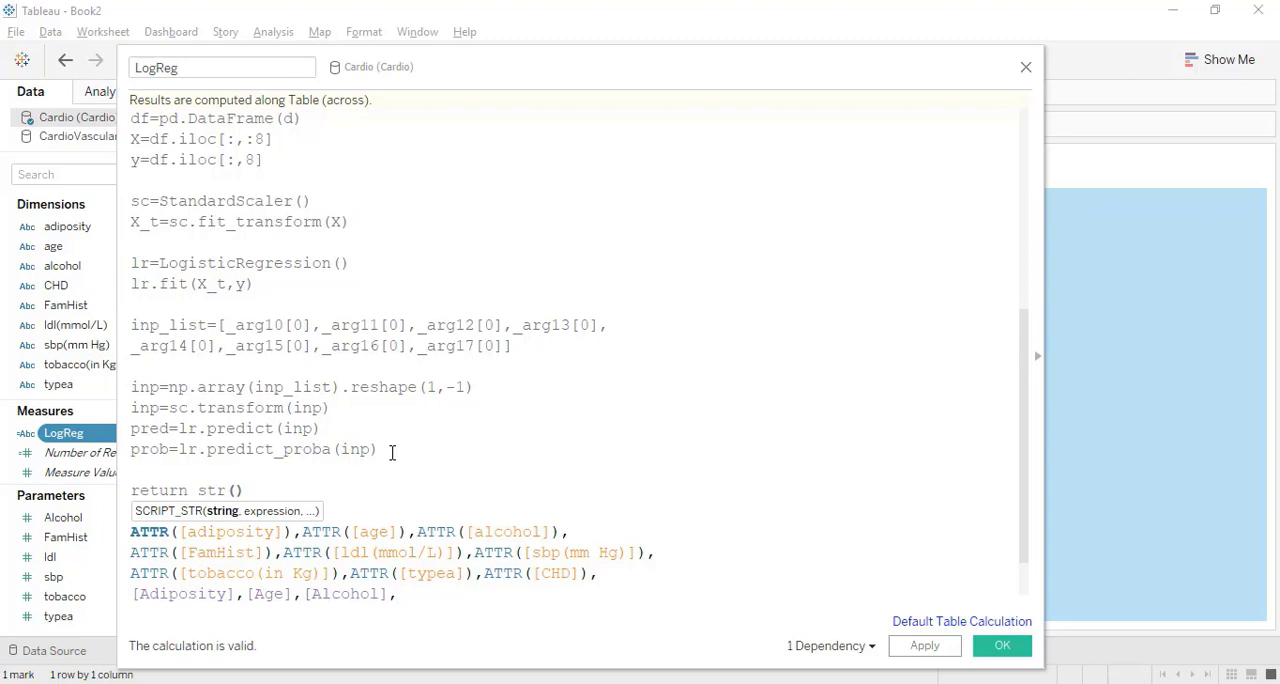
text(pred)
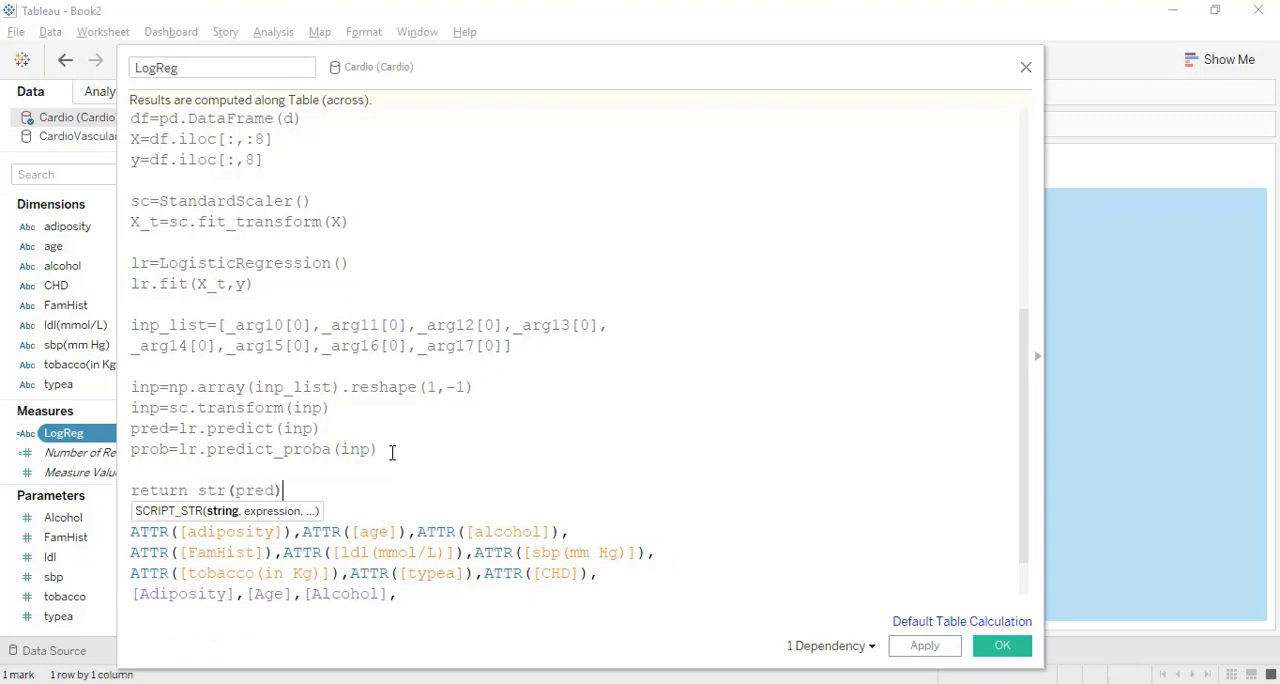
text(+str(prob)
click(915, 648)
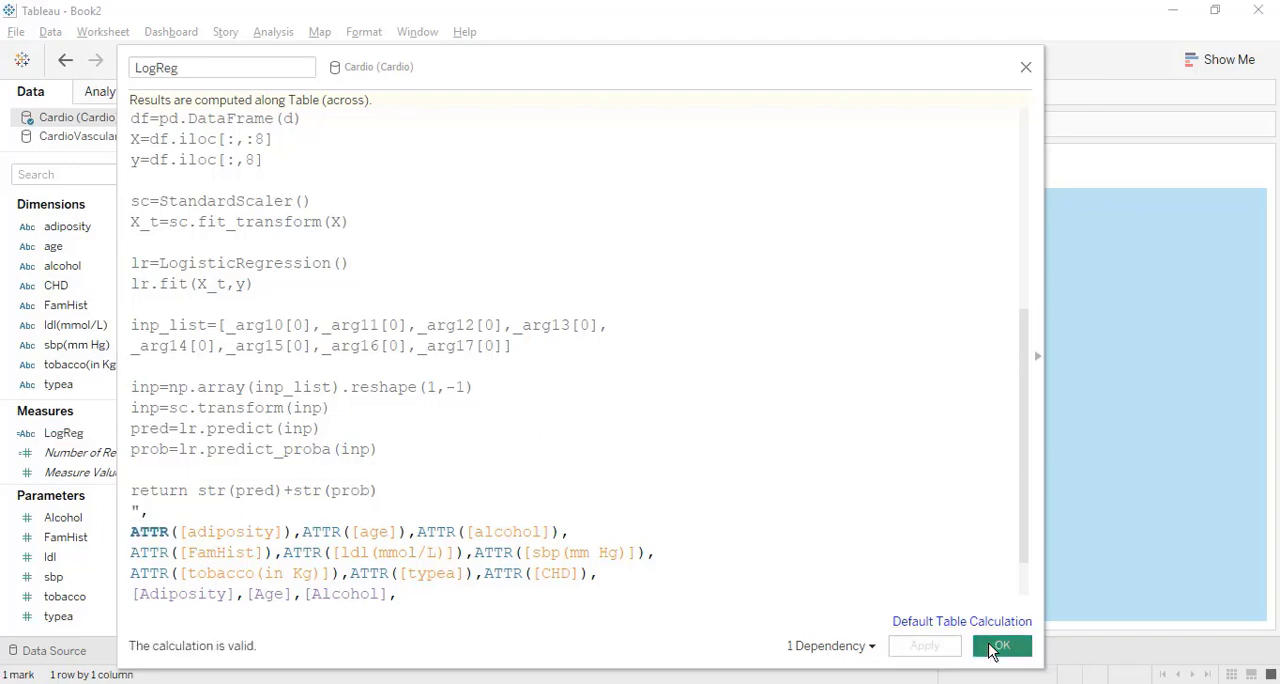
click(997, 647)
click(577, 509)
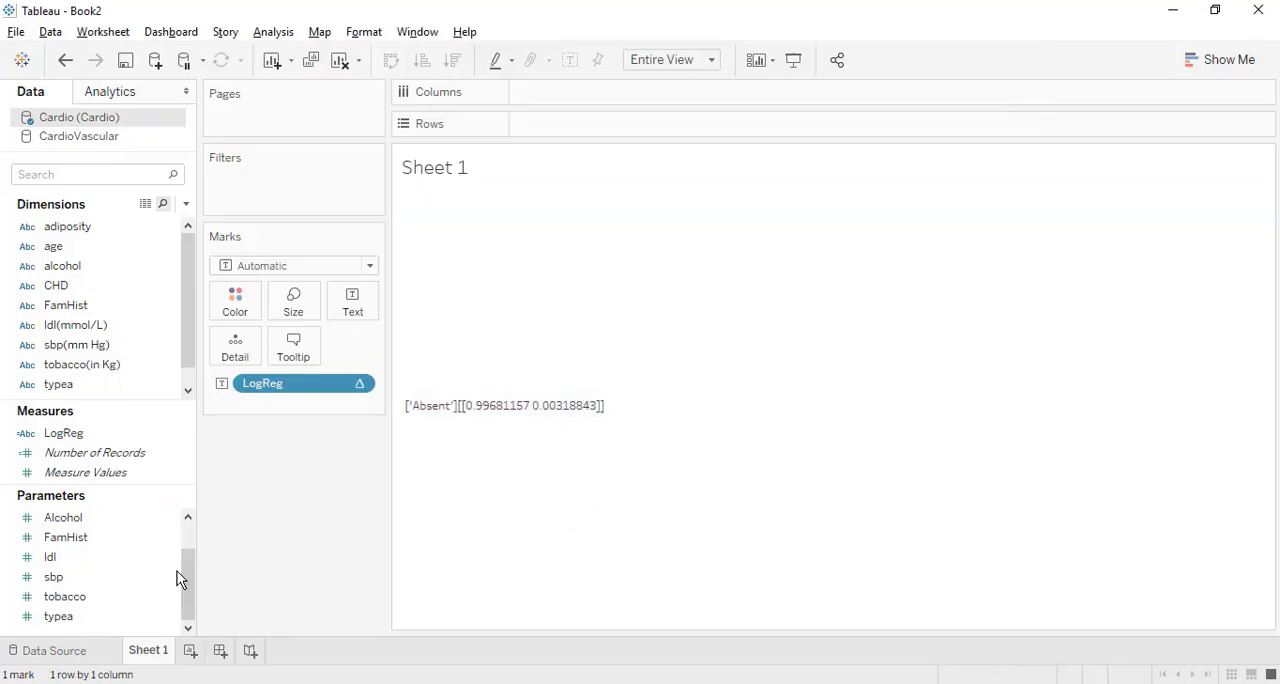
Show the parameter controls for Alcohol, FamHist, ldl, sbp, tobacco and typea on Sheet 1.
click(120, 524)
key(shift+Down)
key(shift+Down)
key(shift+Down)
key(shift+Down)
key(shift+Down)
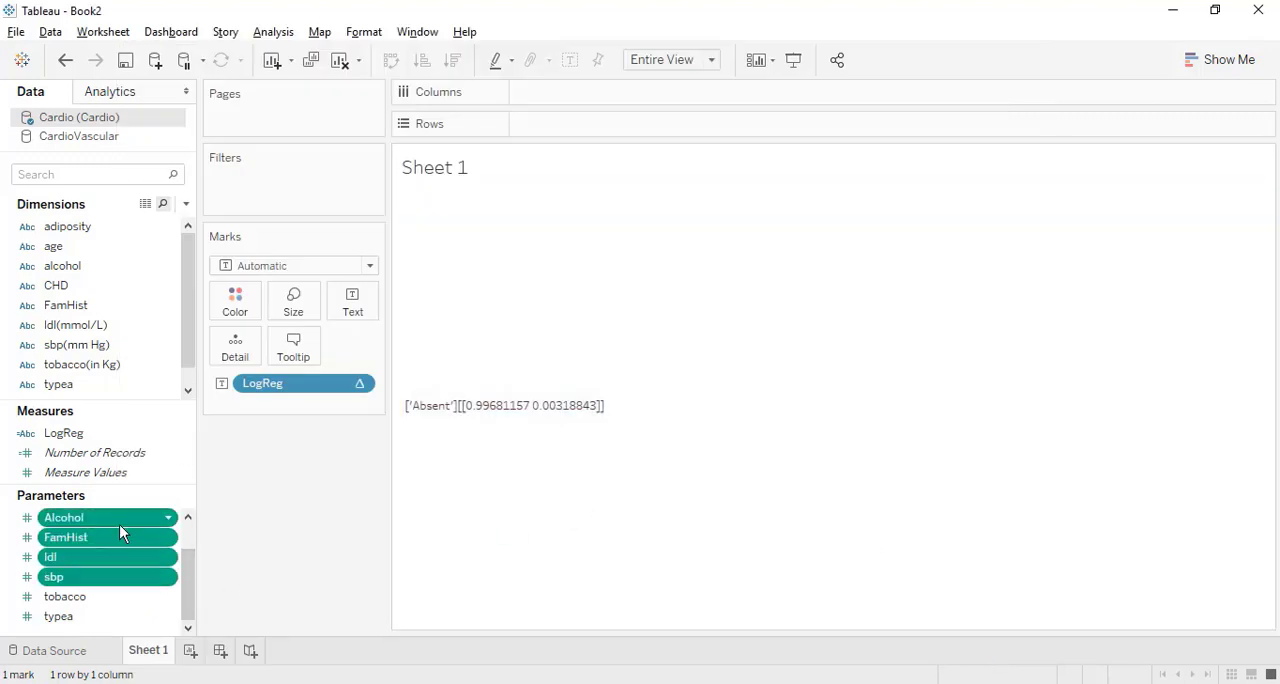
right_click(119, 524)
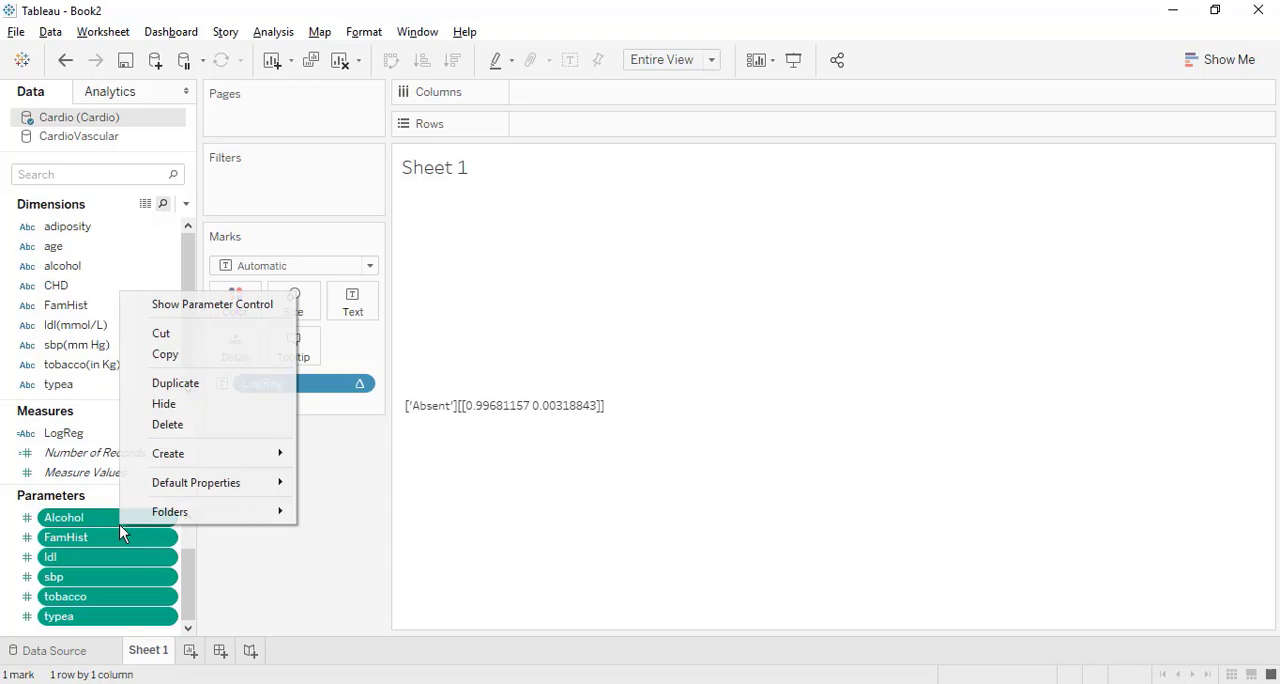
click(224, 305)
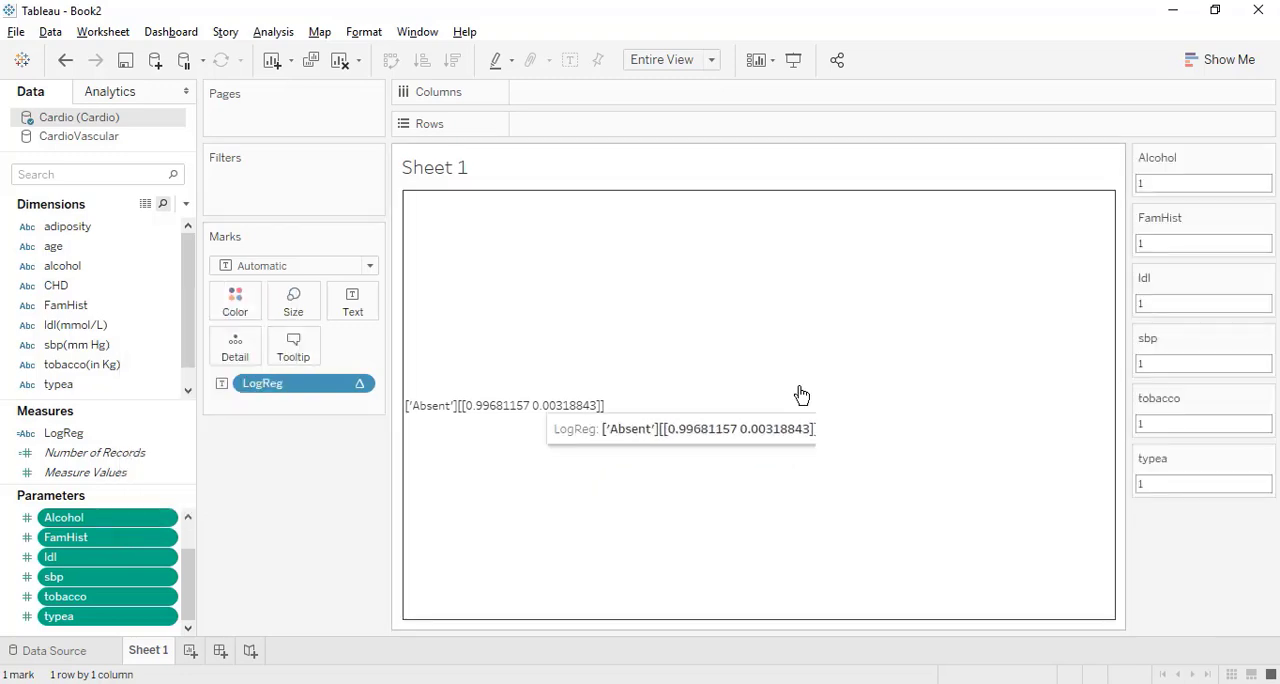
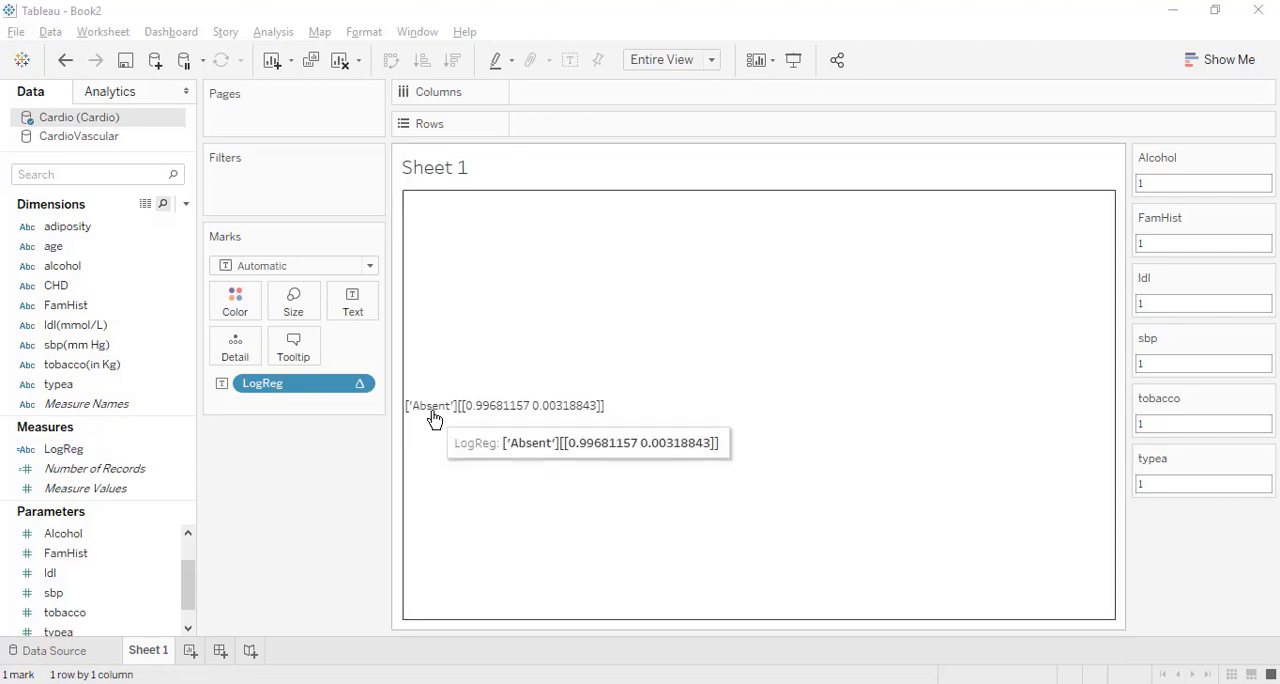
Edit the LogReg calculation so its return line reads return str(pred[0]), and save it.
right_click(129, 452)
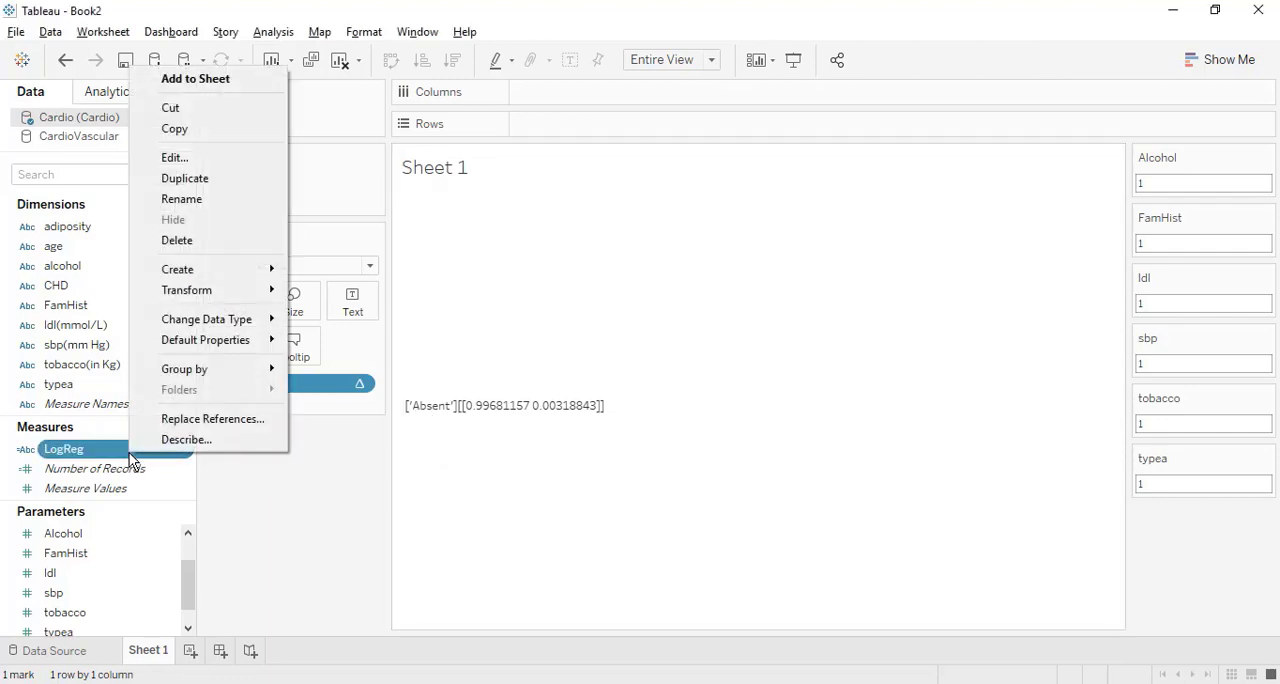
click(226, 162)
scroll(366, 506, down, 5)
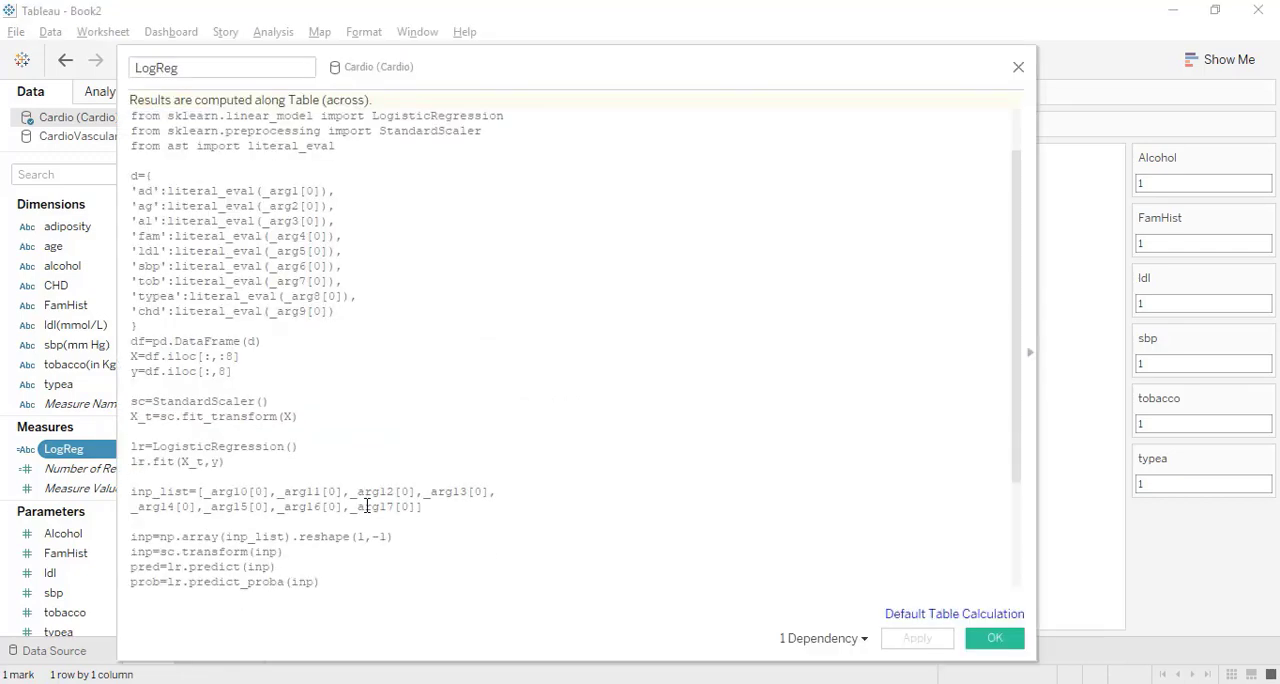
drag(320, 462, 251, 464)
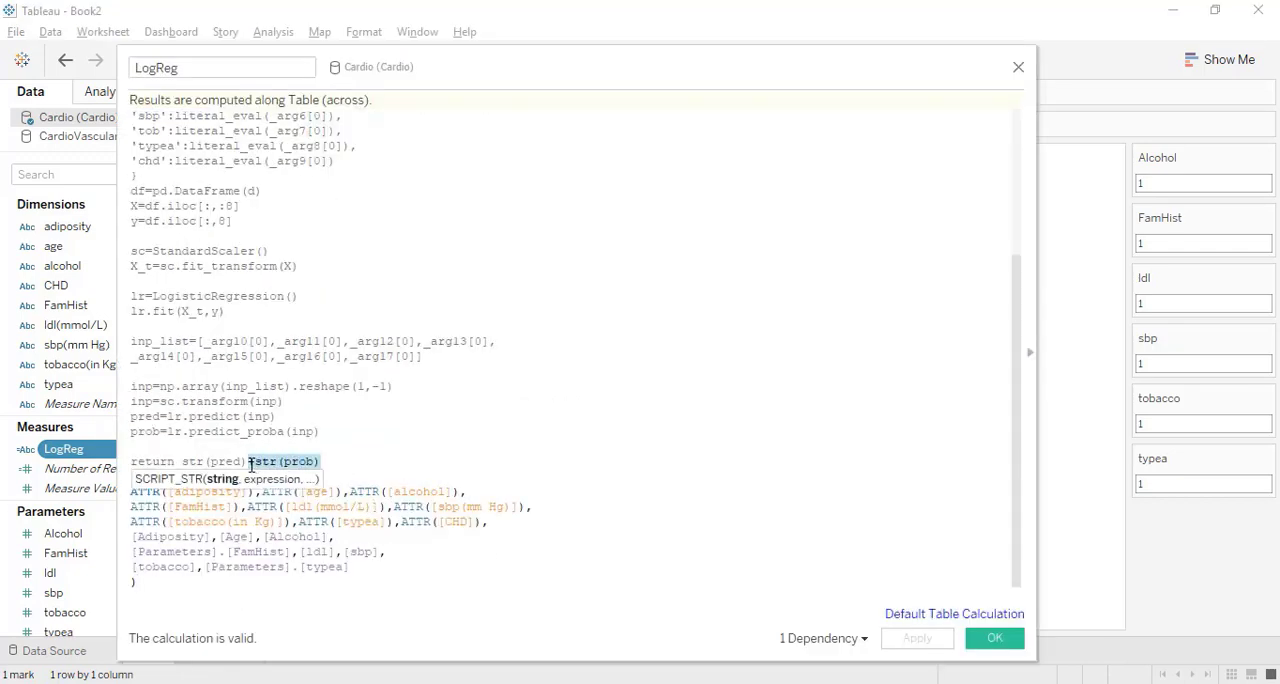
key(BackSpace)
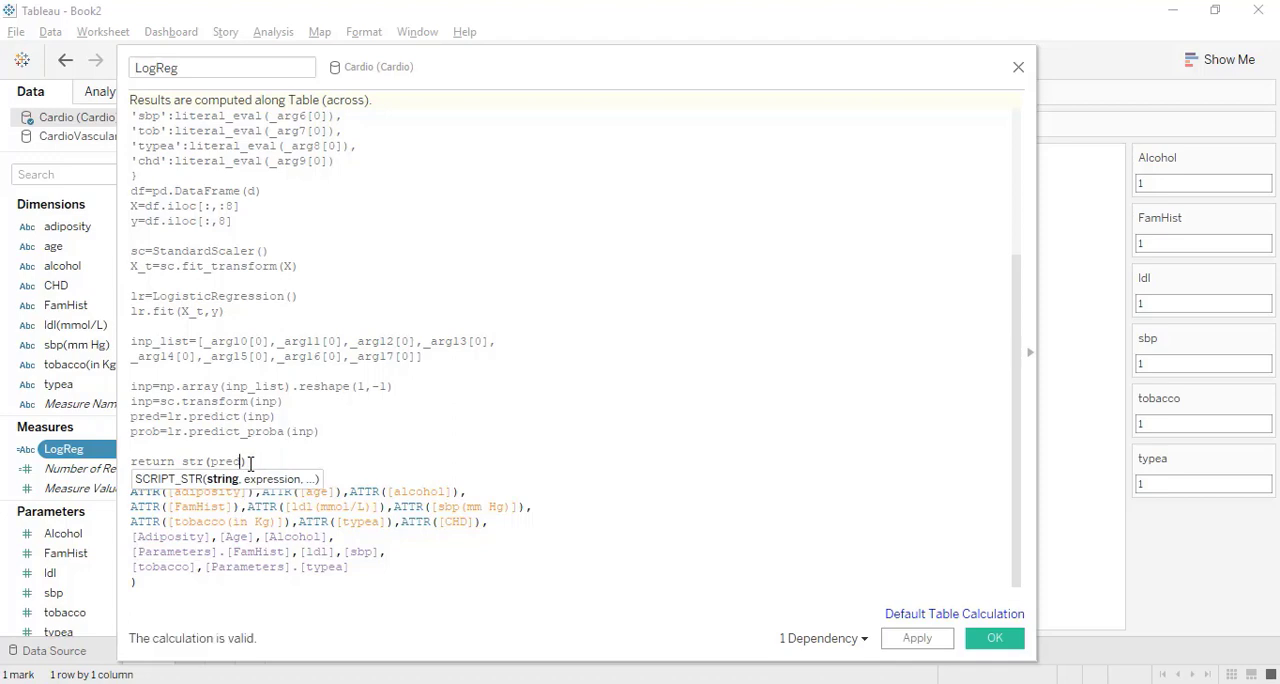
text([])
text(0)
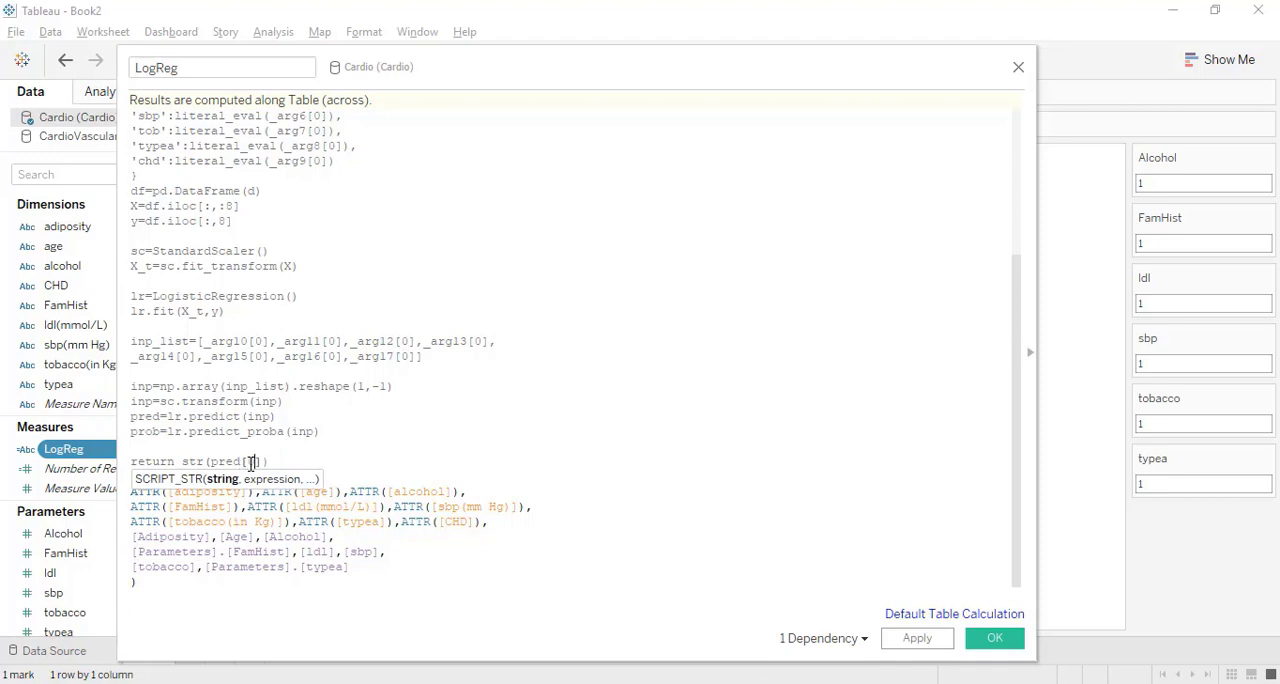
click(993, 638)
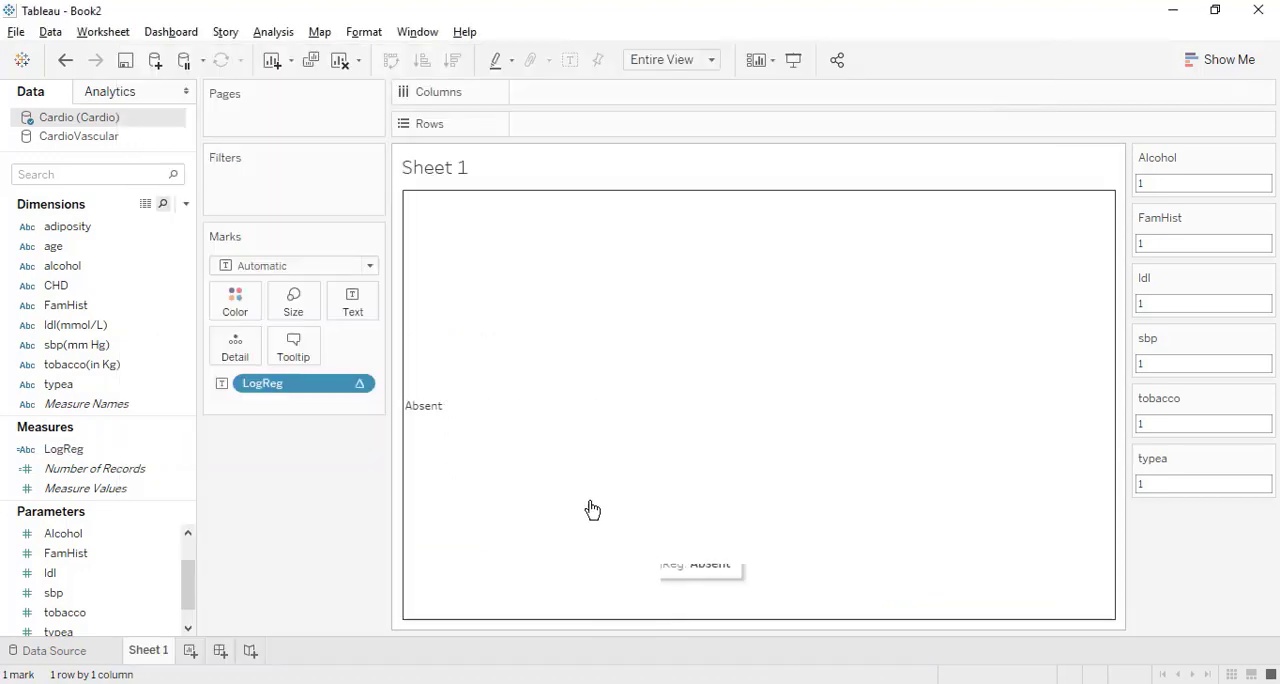
Duplicate LogReg with its return line changed to return str(prob), and show the copy as text on Sheet 1.
right_click(121, 456)
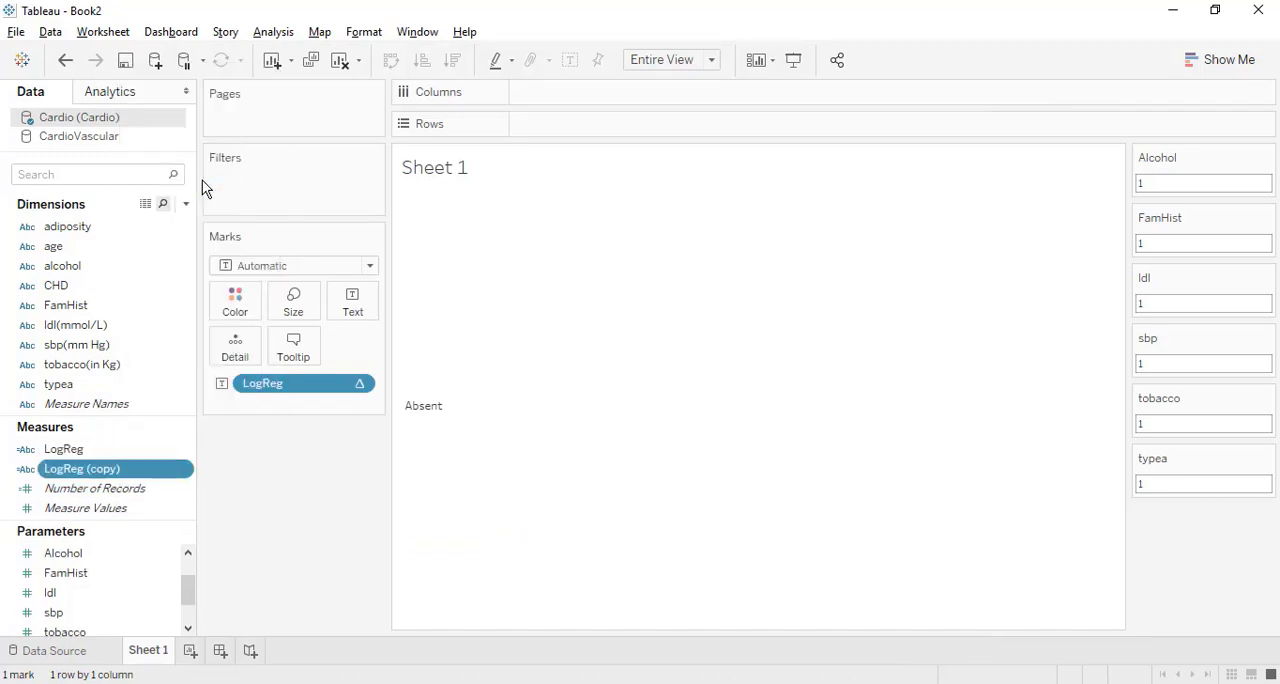
right_click(96, 469)
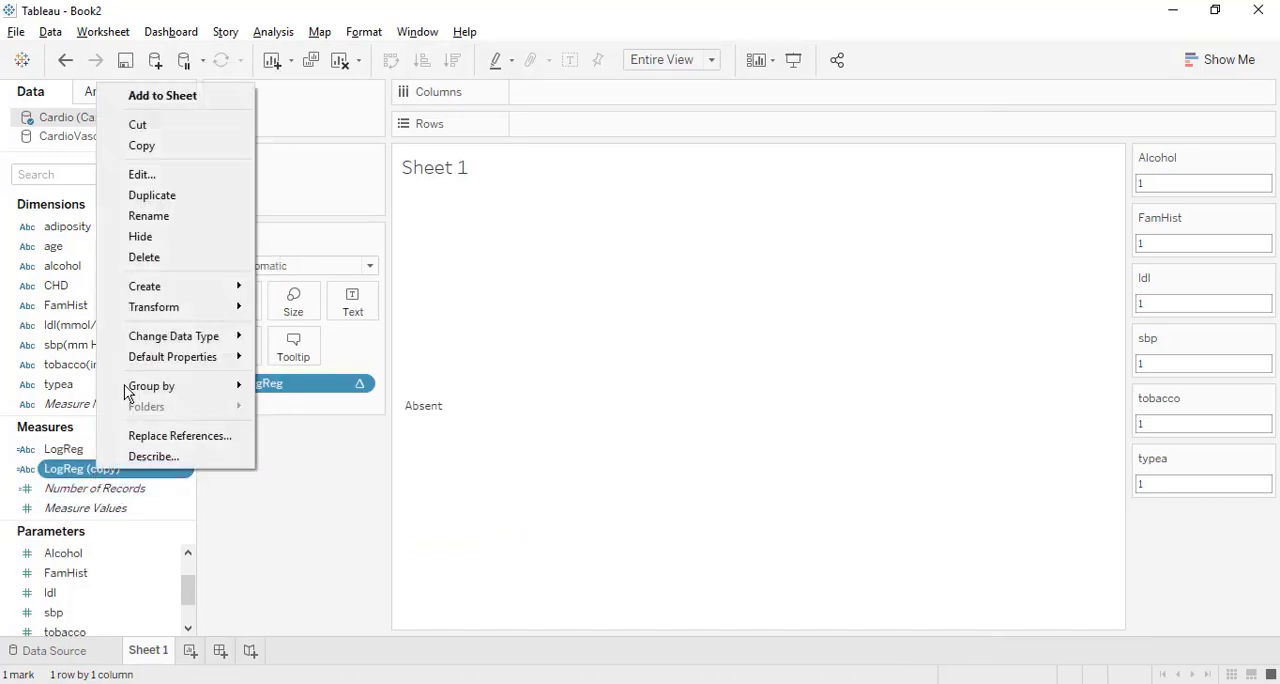
click(203, 178)
scroll(245, 383, down, 5)
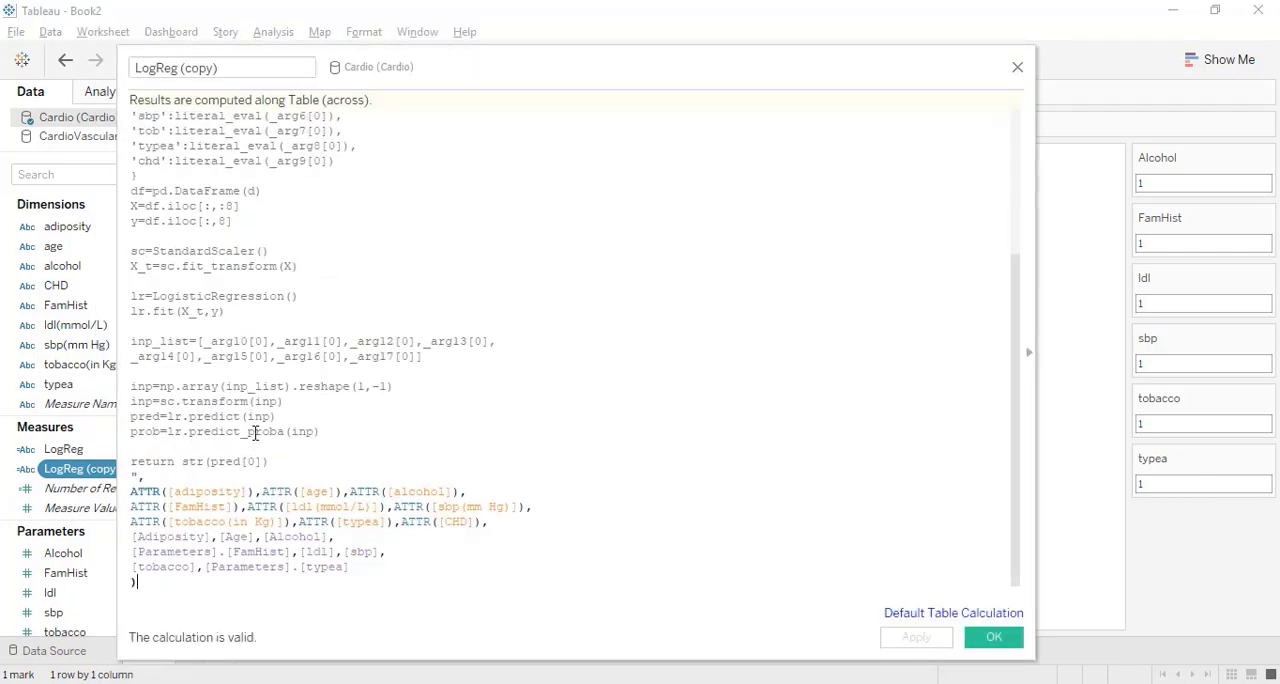
drag(260, 461, 234, 462)
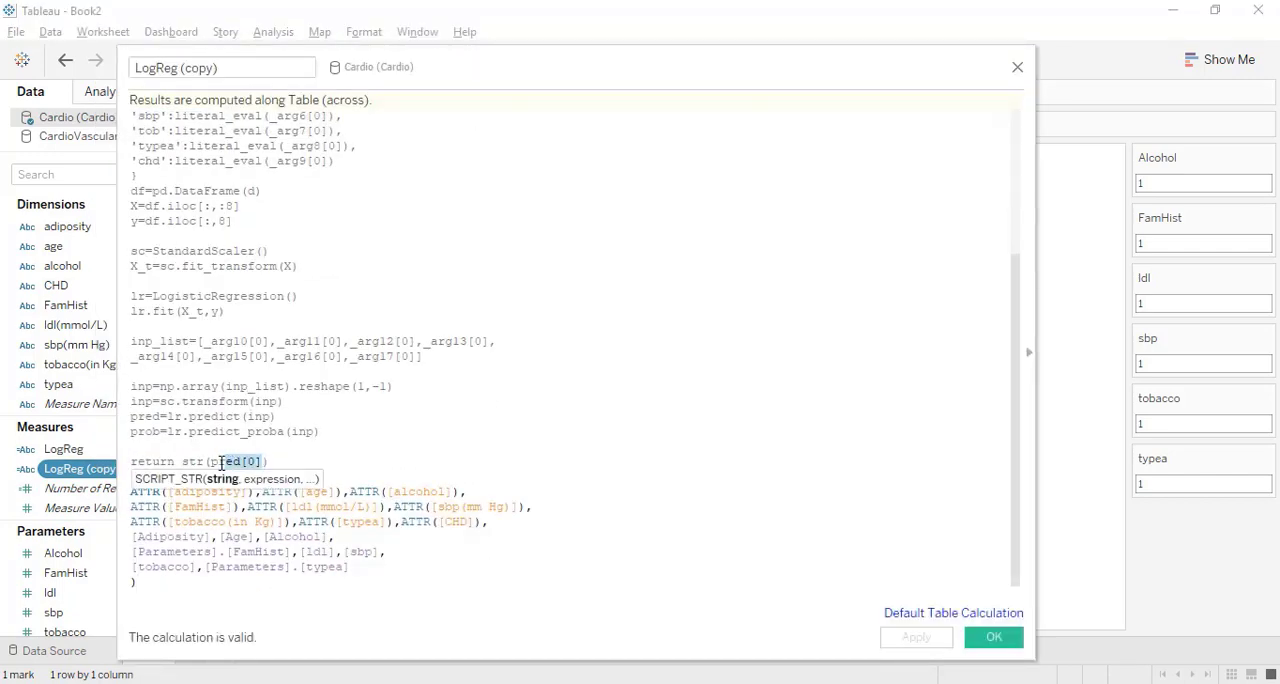
text(prob)
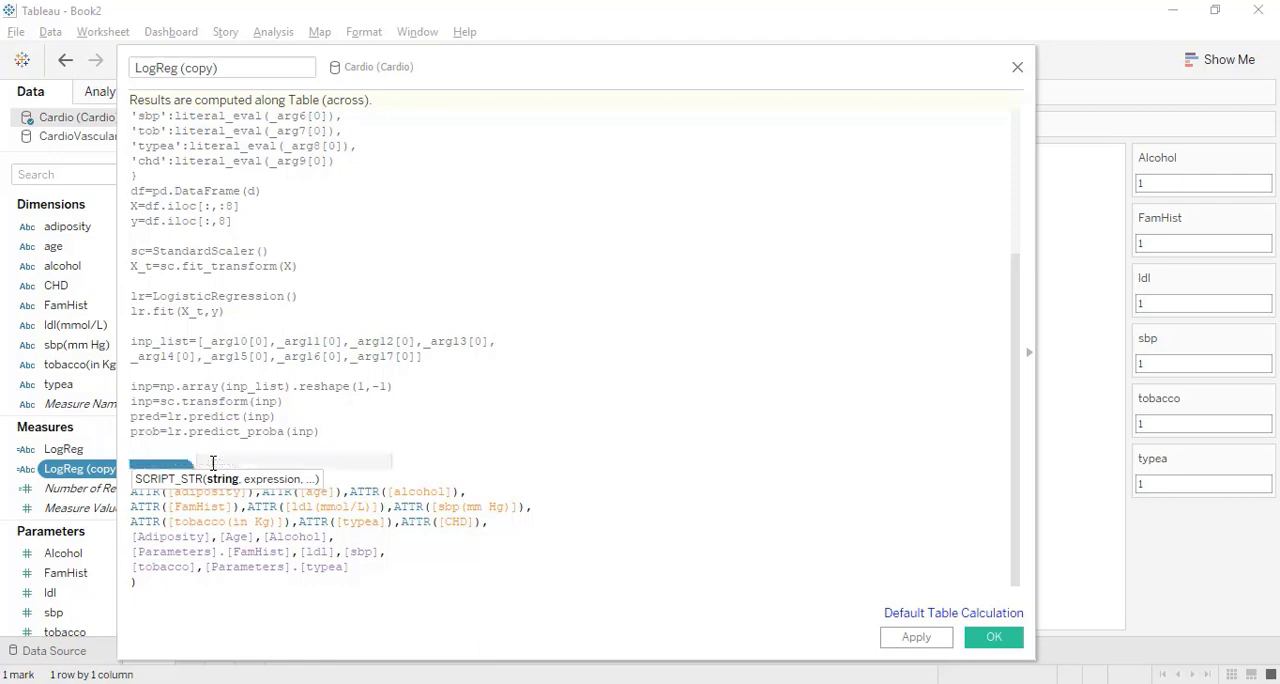
click(978, 634)
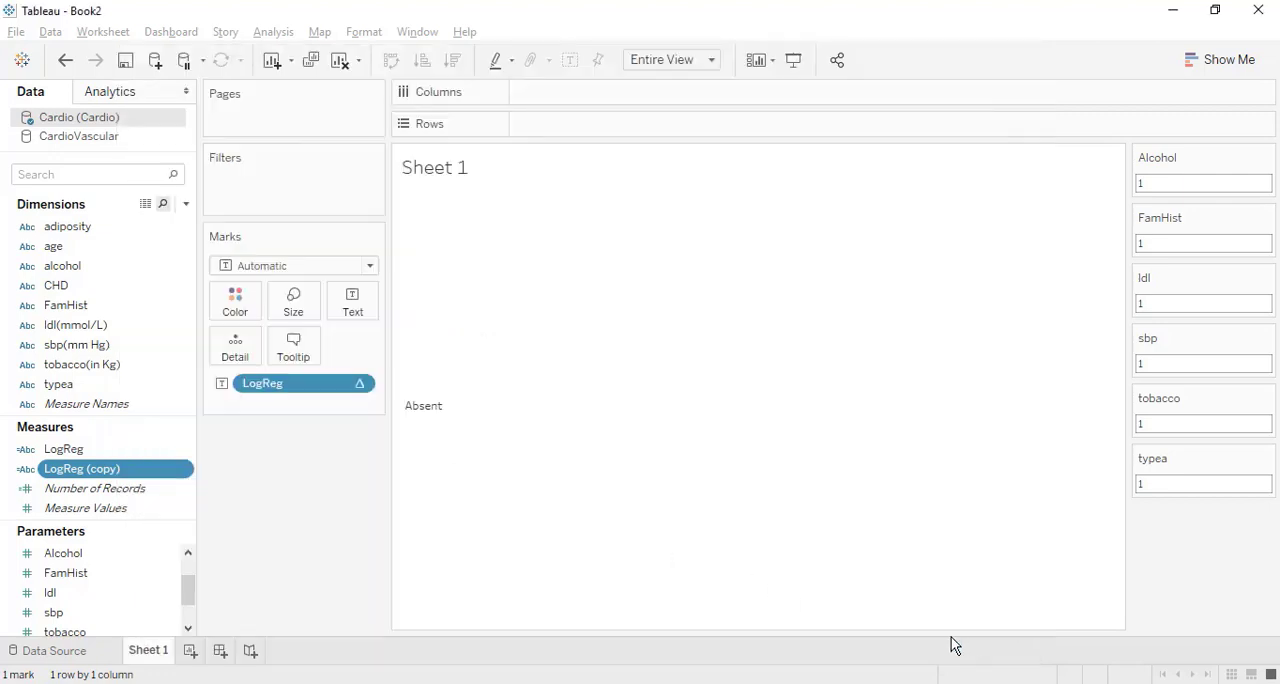
drag(118, 478, 357, 316)
mouse_move(443, 466)
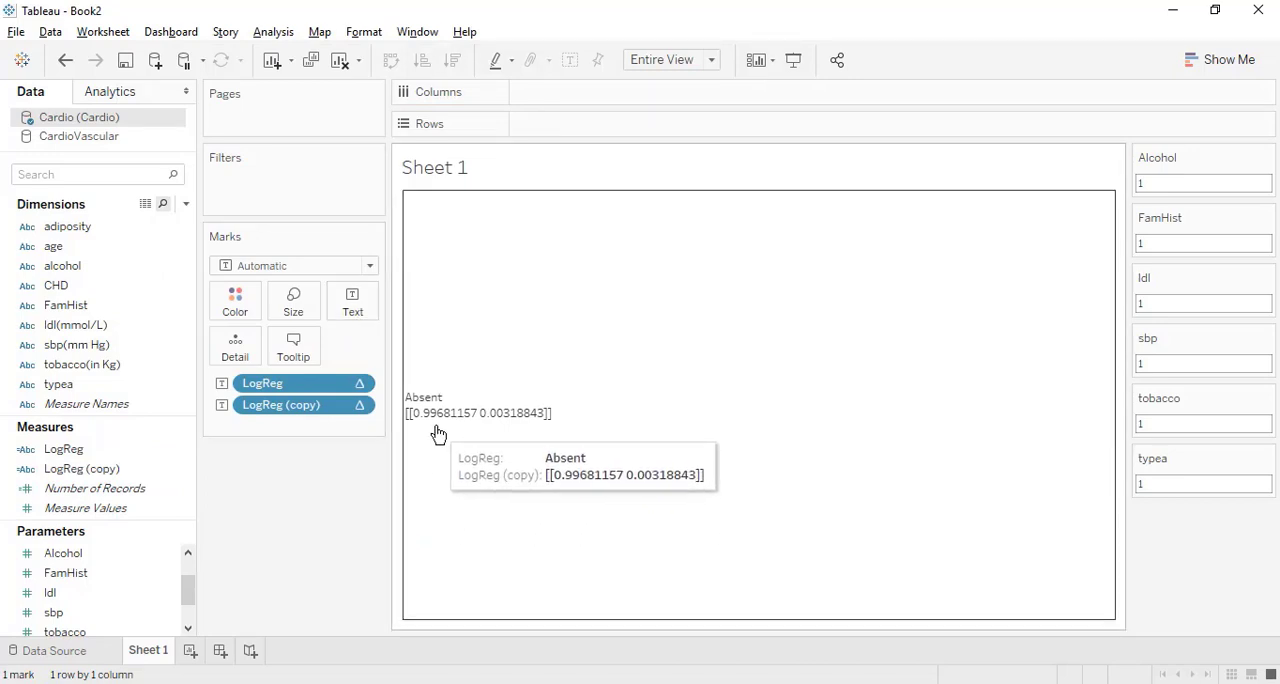
Edit LogReg (copy) so it returns str(prob[0][0]), and save it.
right_click(141, 469)
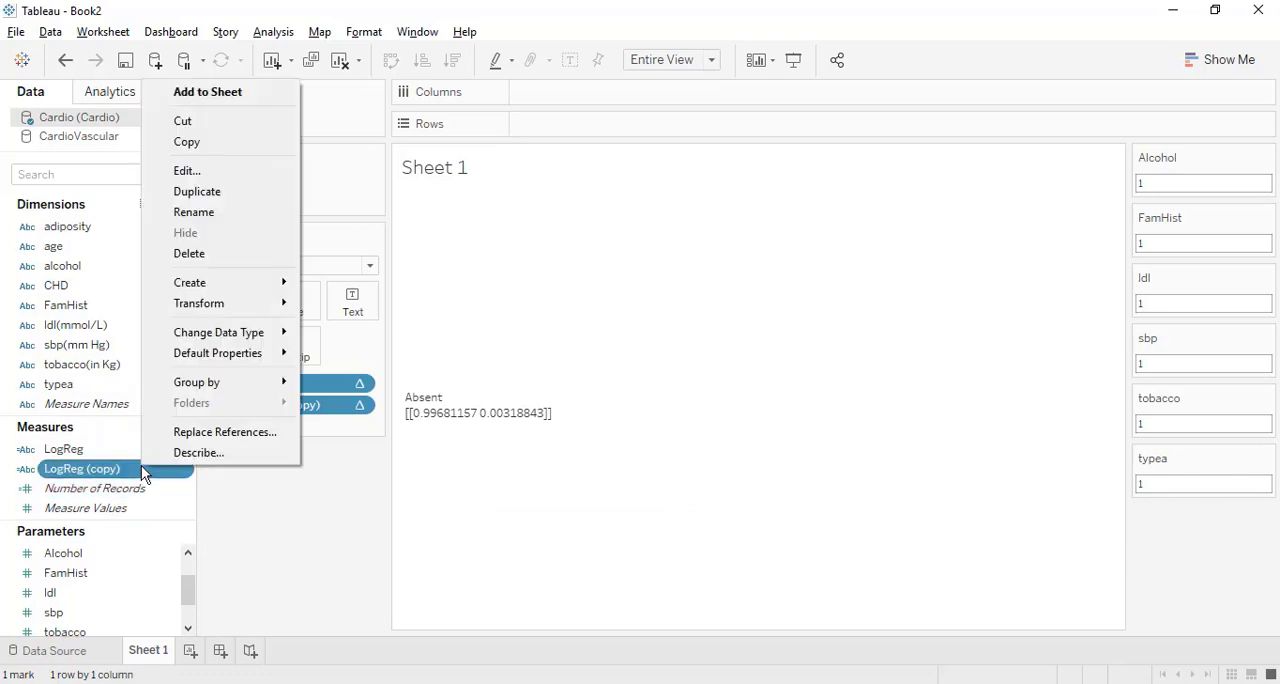
click(230, 175)
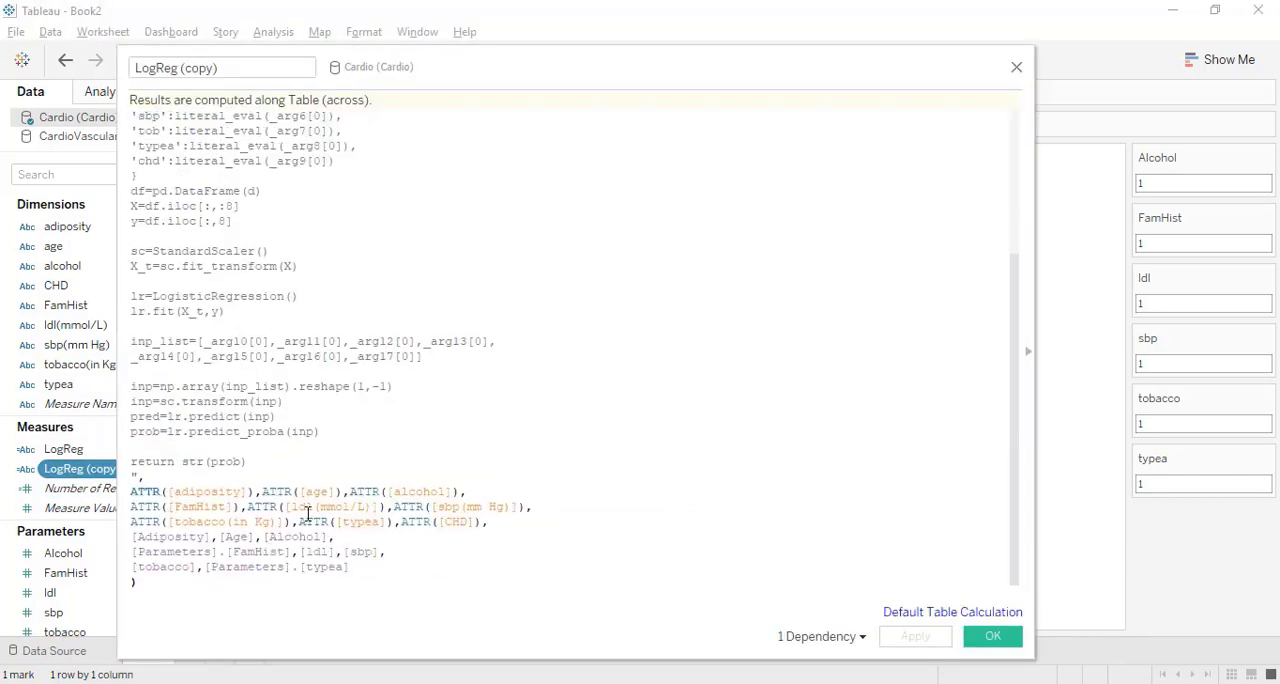
click(239, 461)
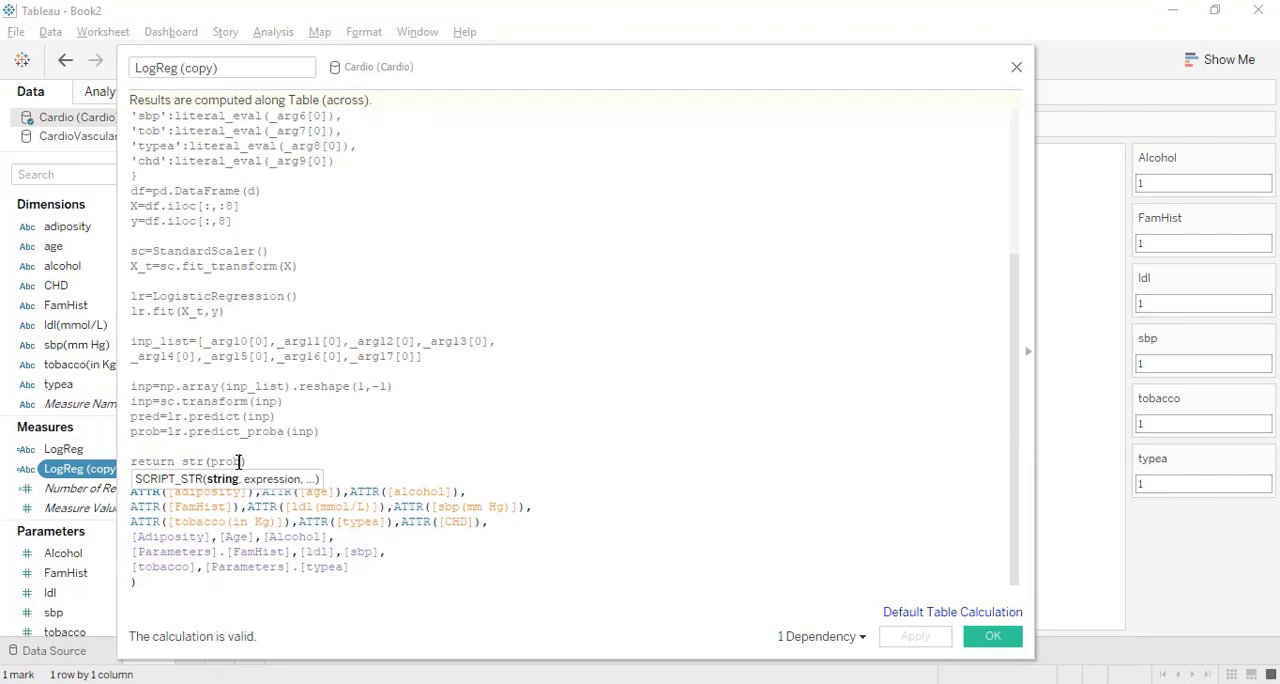
text([0)
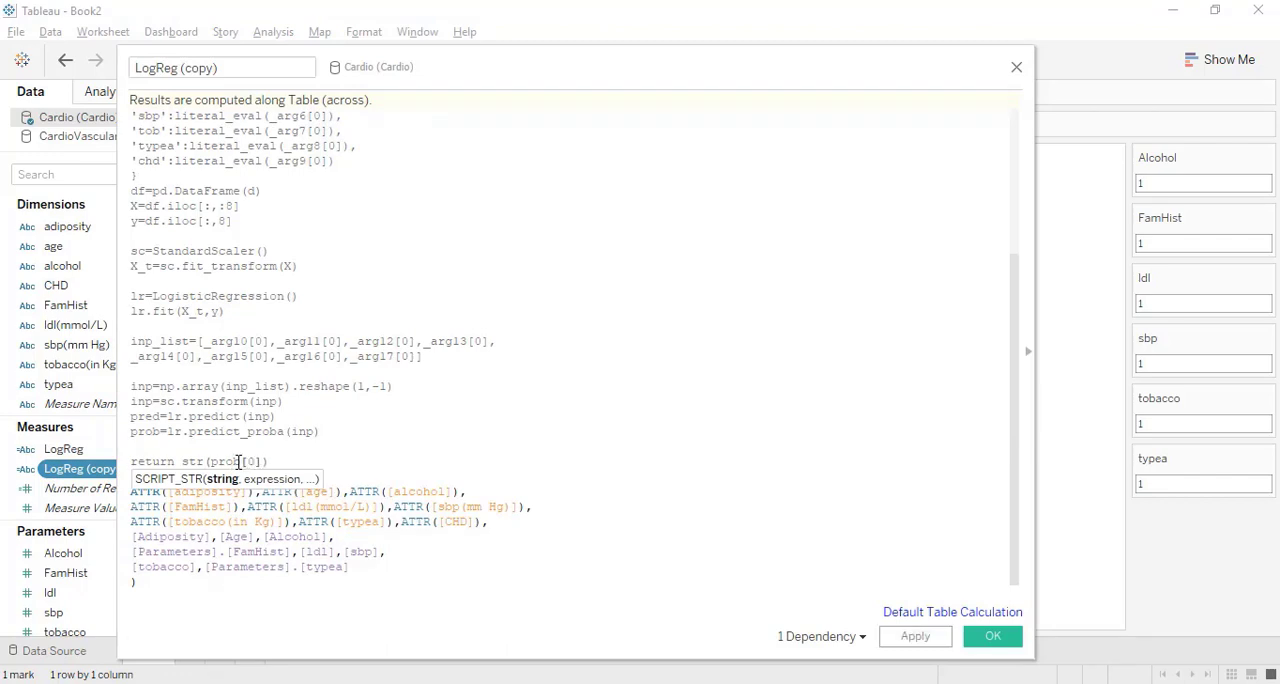
text([0])
click(993, 636)
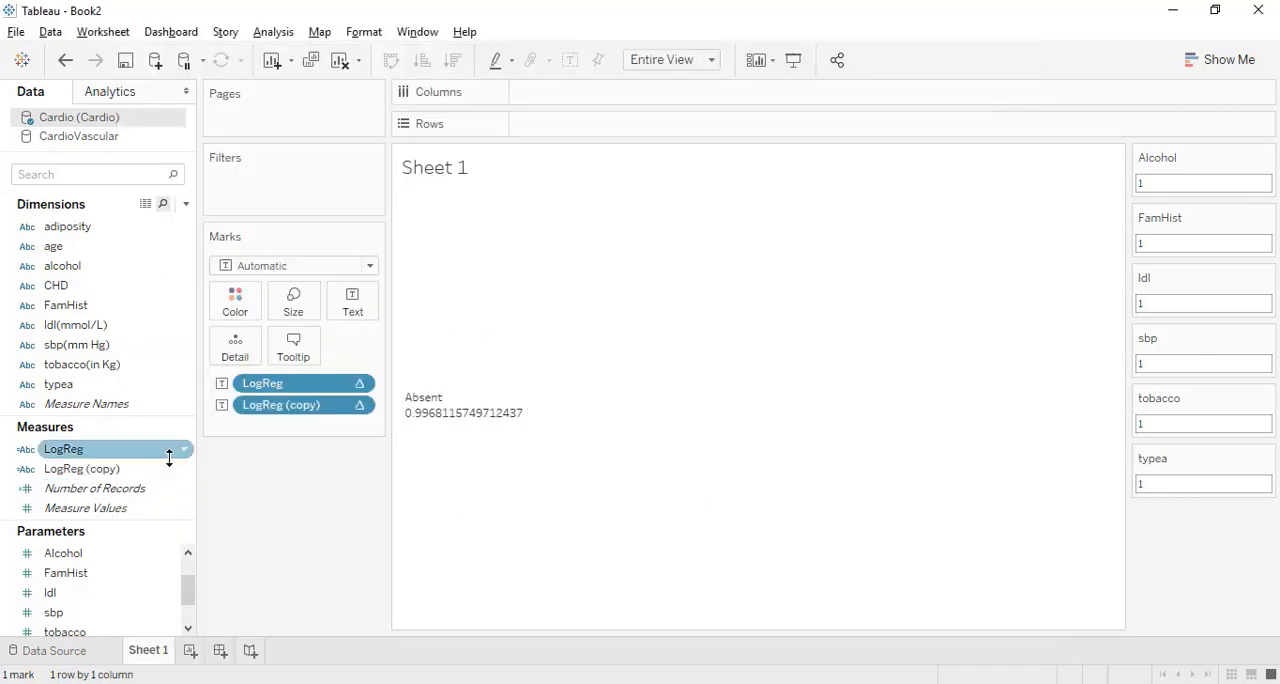
Duplicate LogReg (copy) with its return line changed to str(prob[0][1]), and add the new copy as text on Sheet 1.
right_click(127, 467)
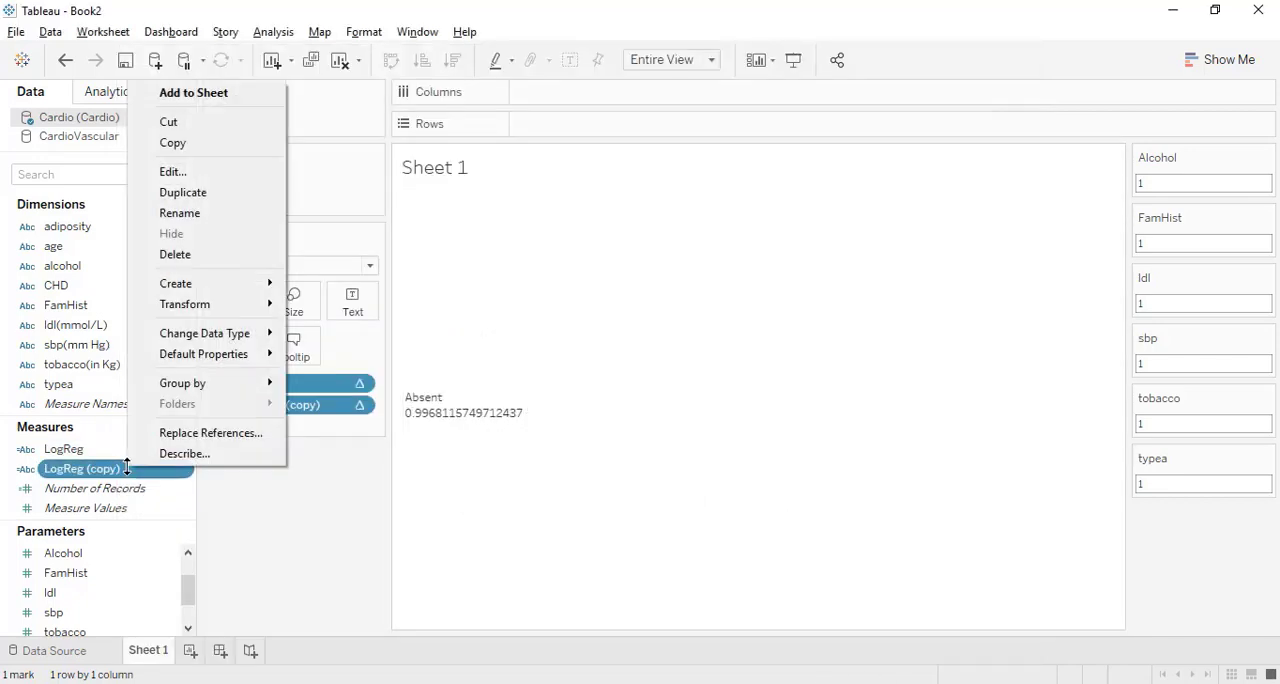
click(183, 192)
right_click(126, 488)
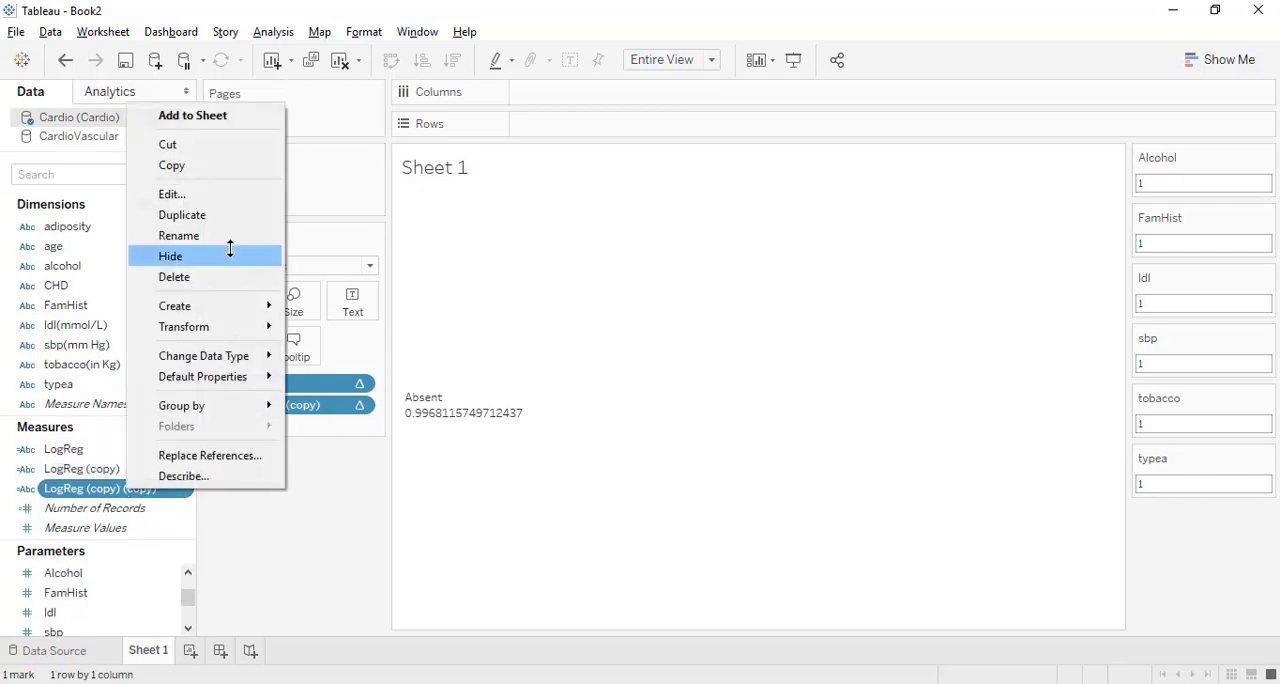
click(224, 197)
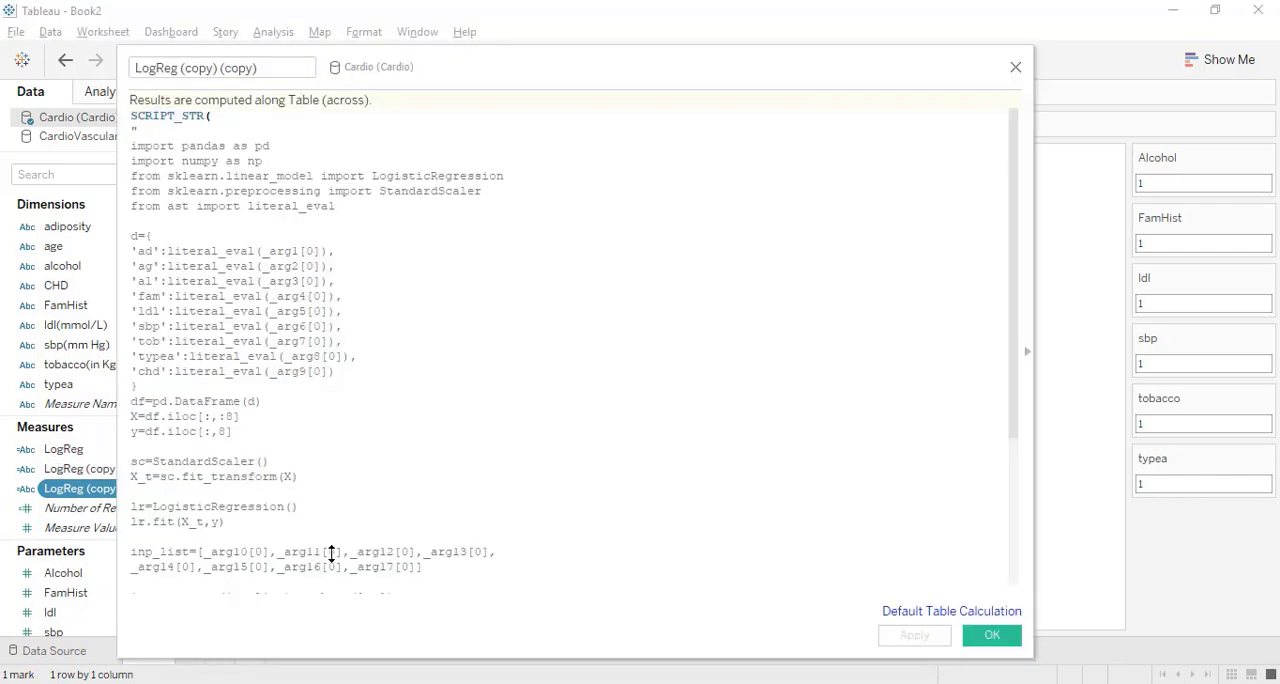
scroll(331, 555, down, 5)
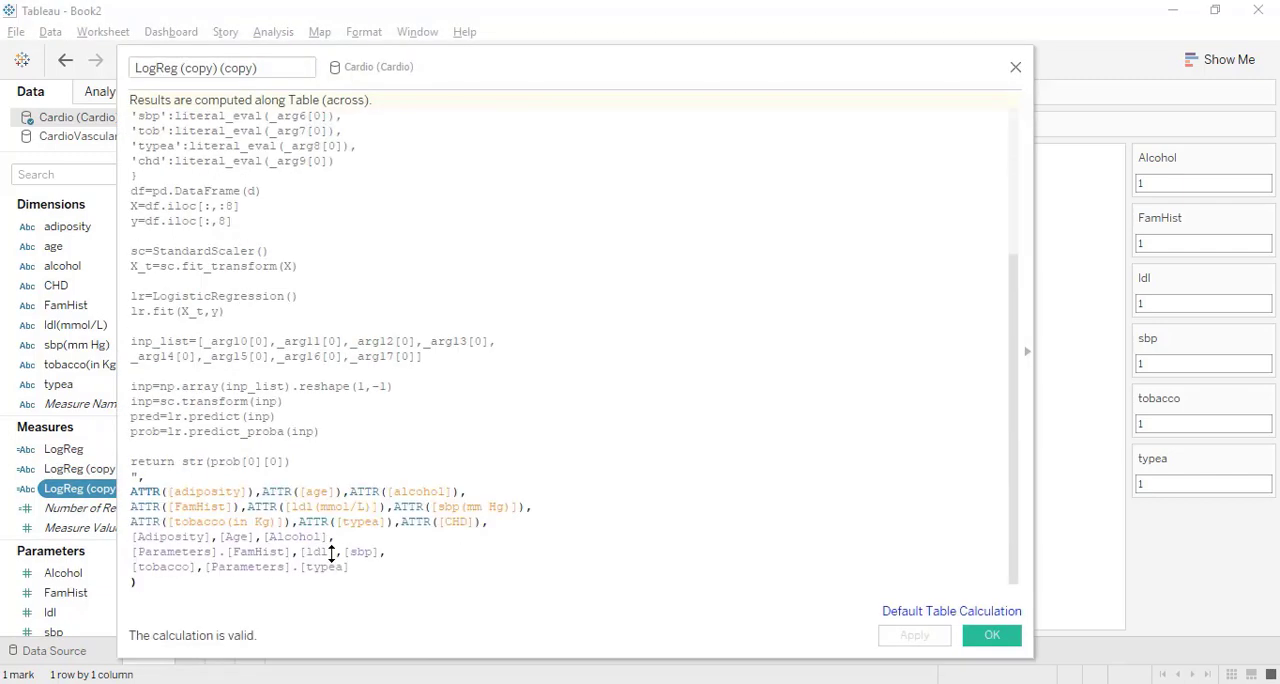
double_click(276, 461)
text(1)
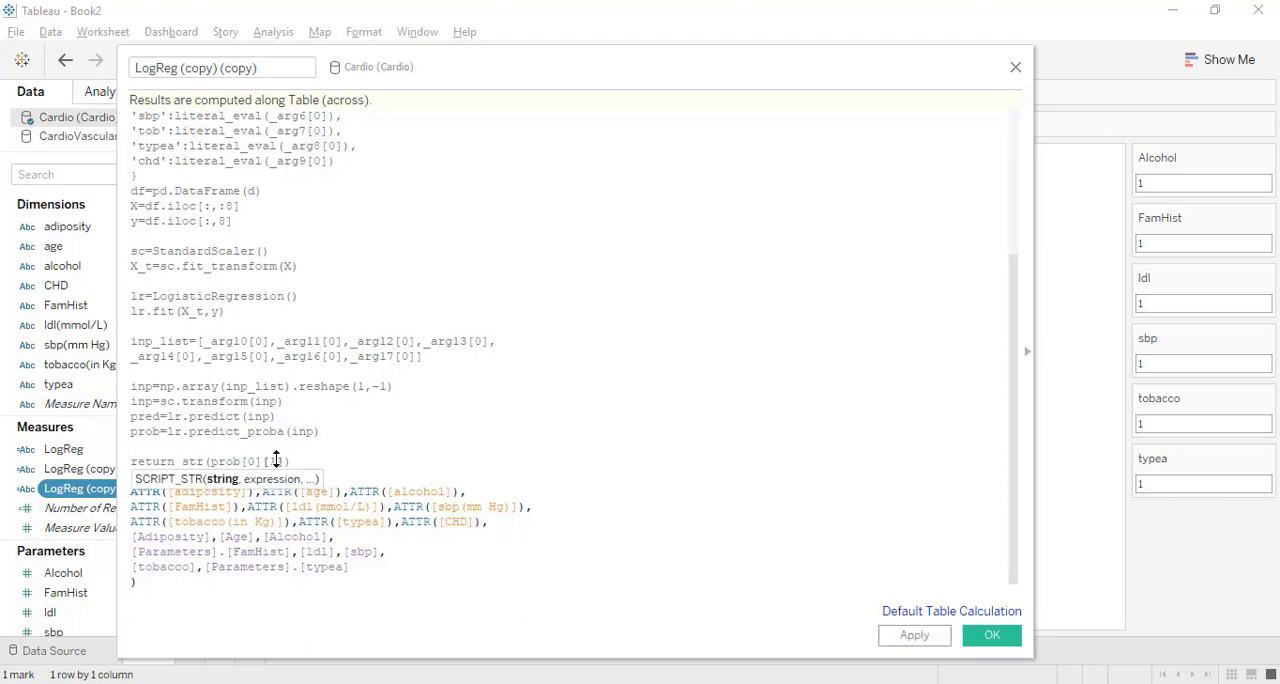
click(992, 635)
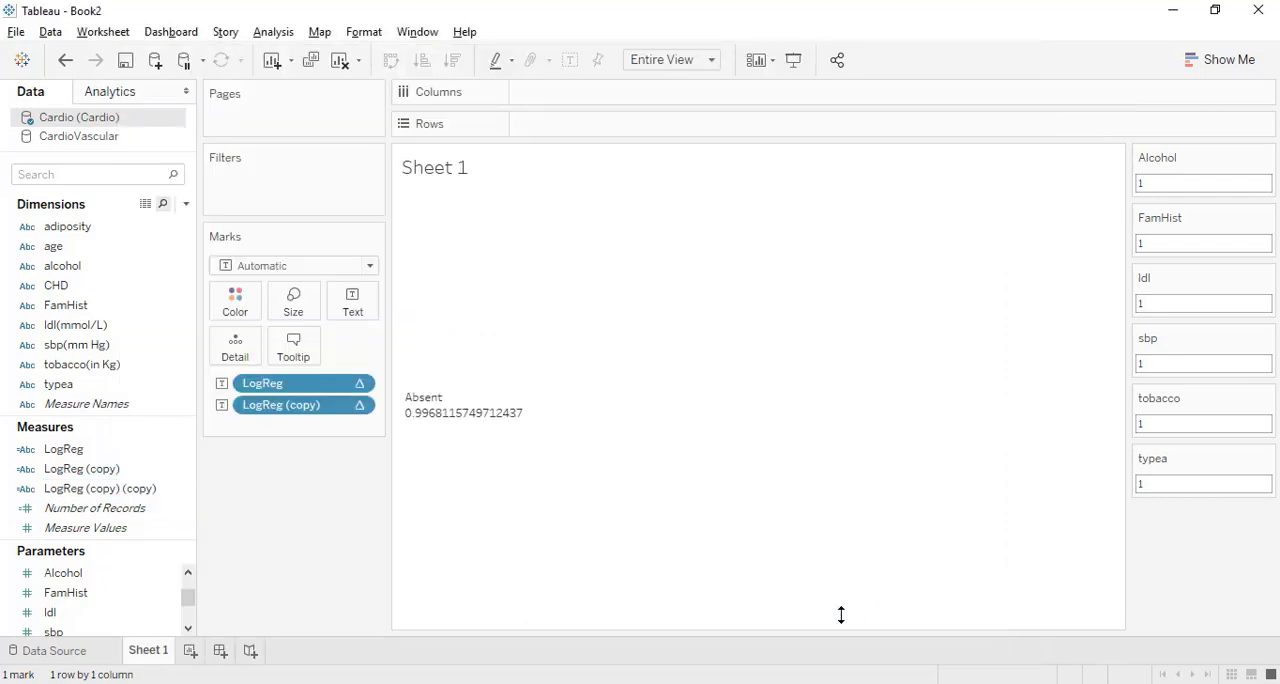
drag(157, 488, 362, 322)
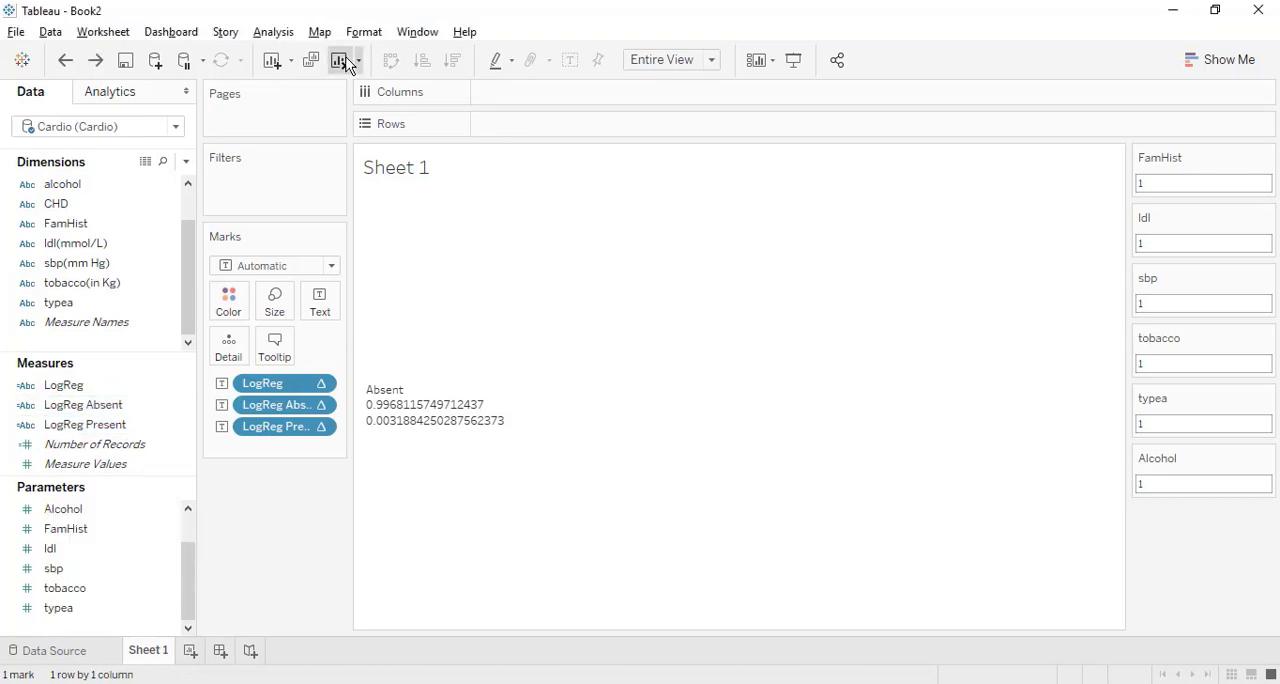
Clear Sheet 1 and change the data type of LogReg Absent and LogReg Present from string to number.
click(338, 59)
click(26, 405)
click(42, 438)
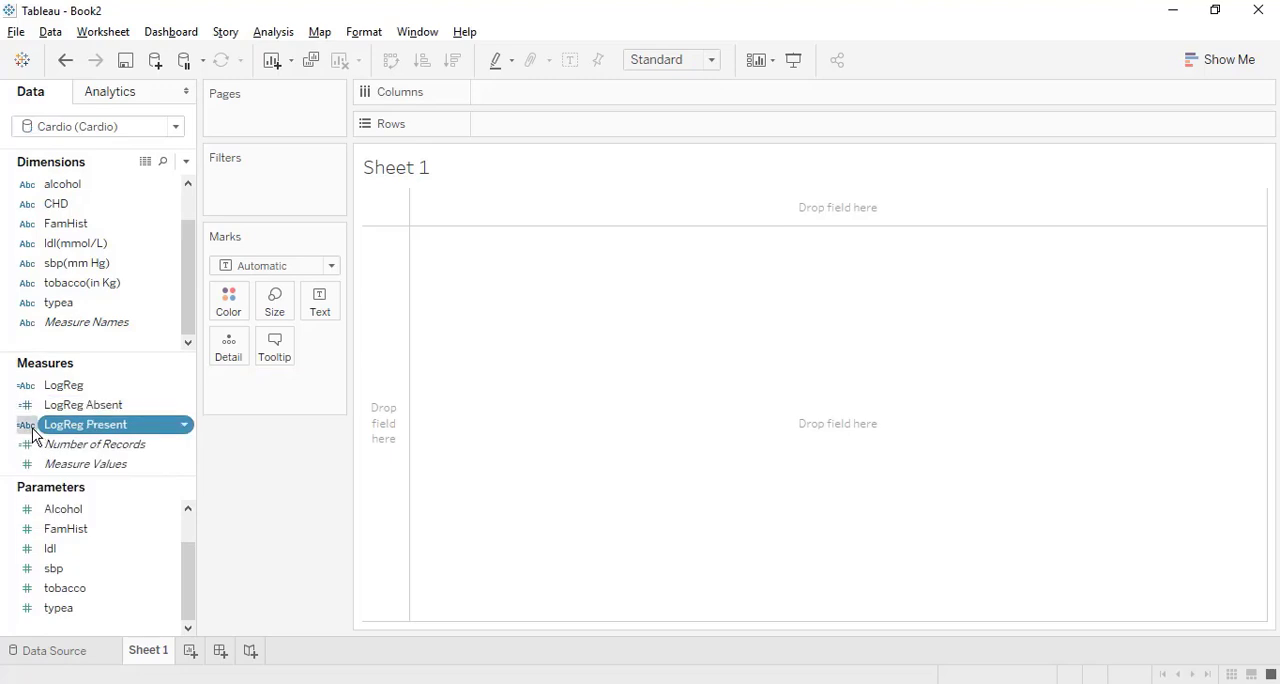
click(26, 425)
click(50, 450)
Add two ad-hoc 0 calculations to Rows as a dual axis, and fit the sheet to Entire View.
double_click(506, 129)
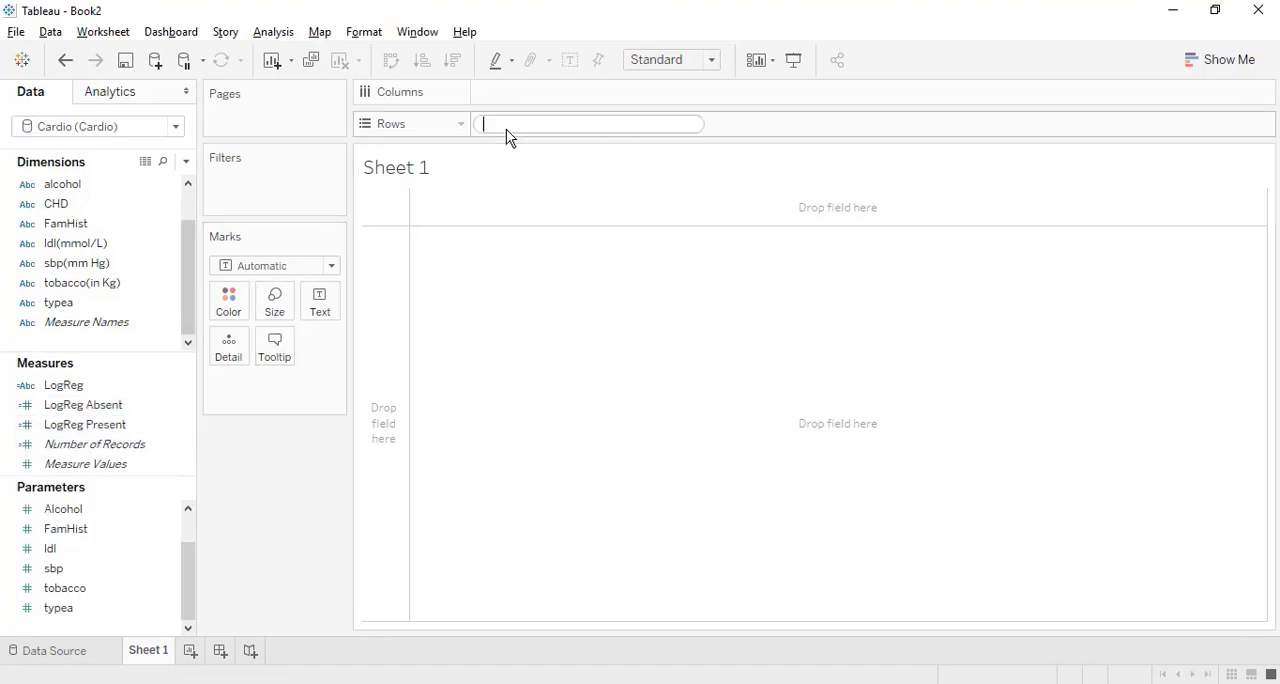
text(0)
key(Return)
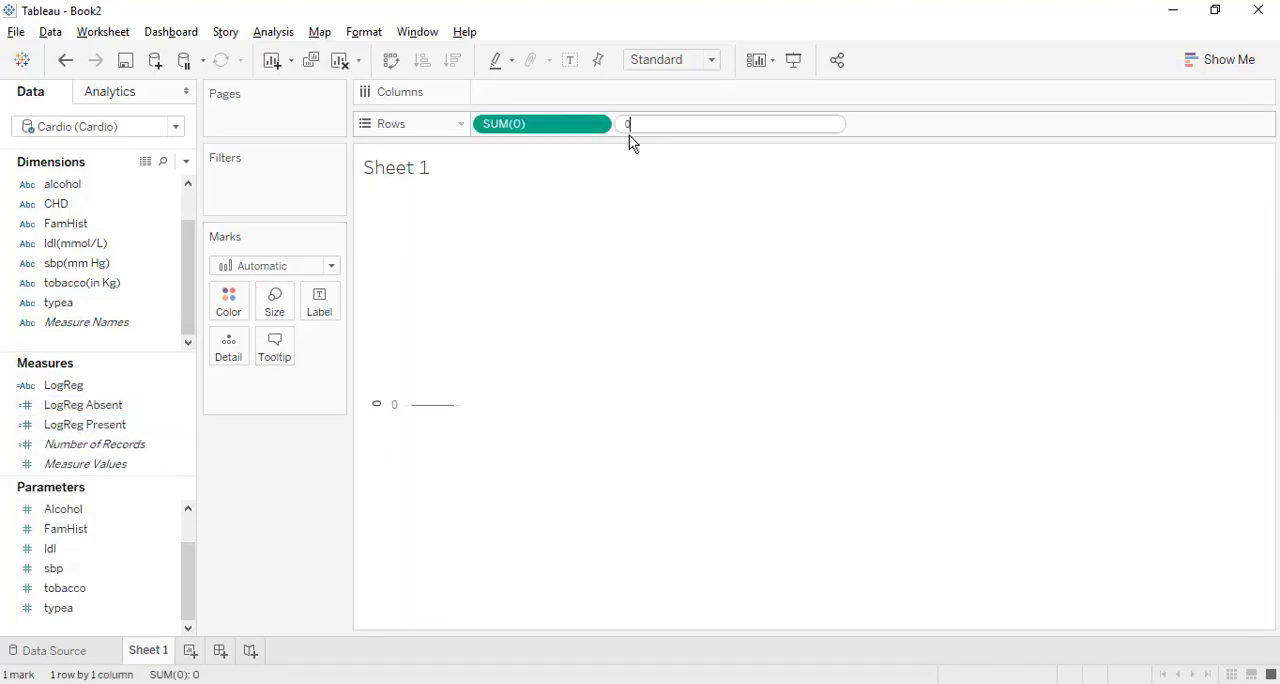
text(0)
key(Return)
right_click(681, 127)
click(753, 473)
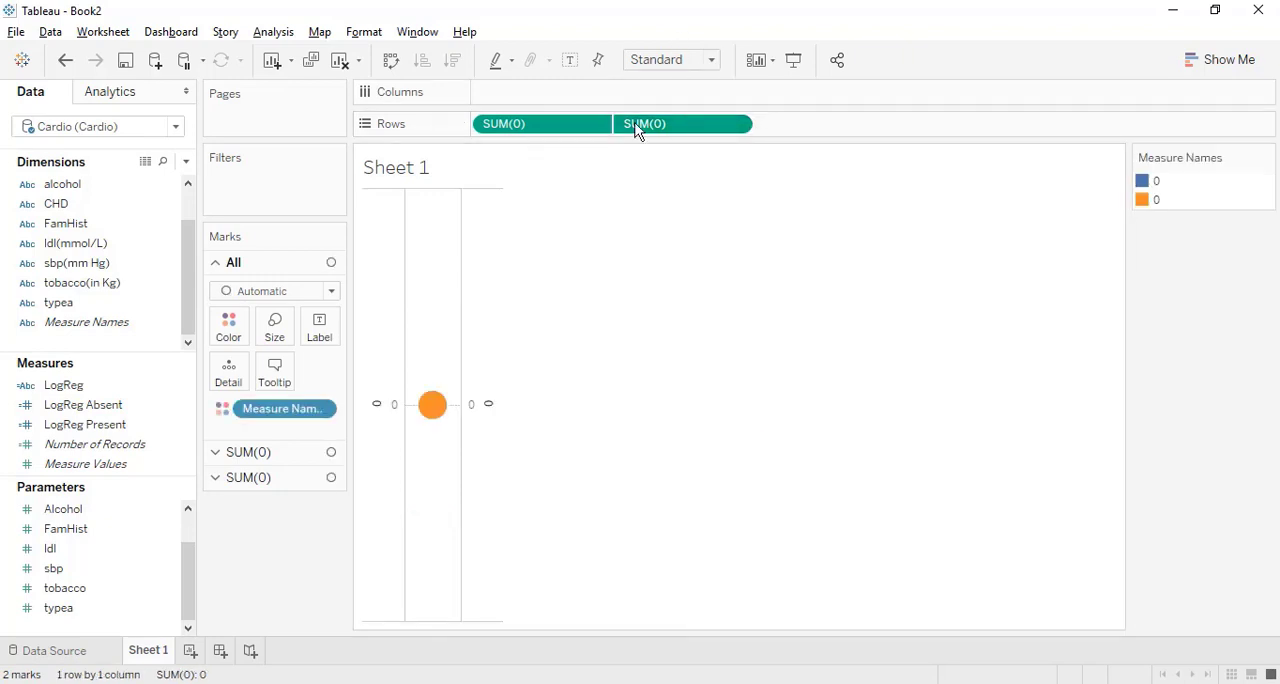
click(673, 62)
click(671, 128)
Filter the sheet by Measure Names, keeping LogReg Absent and LogReg Present and excluding Number of Records.
drag(119, 337, 314, 210)
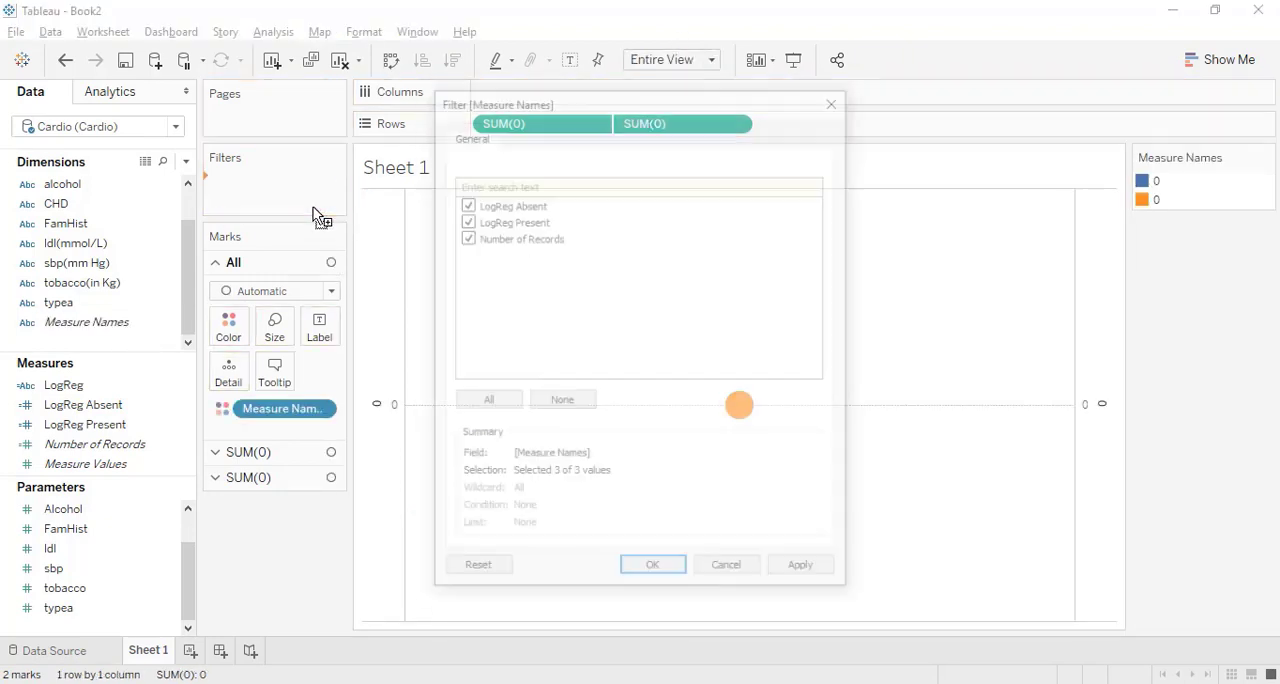
click(466, 240)
click(654, 569)
Change the first SUM(0) mark type to Pie and enlarge it to fill most of the view's height.
click(282, 455)
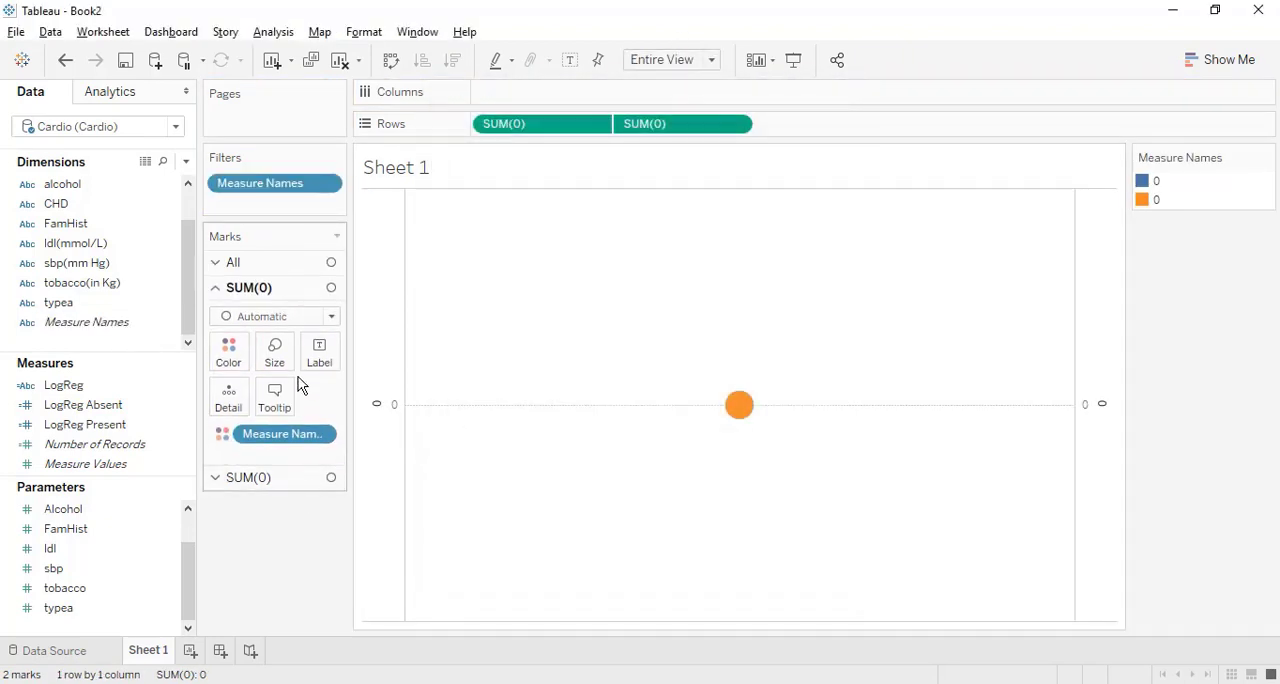
click(280, 316)
click(280, 530)
click(276, 352)
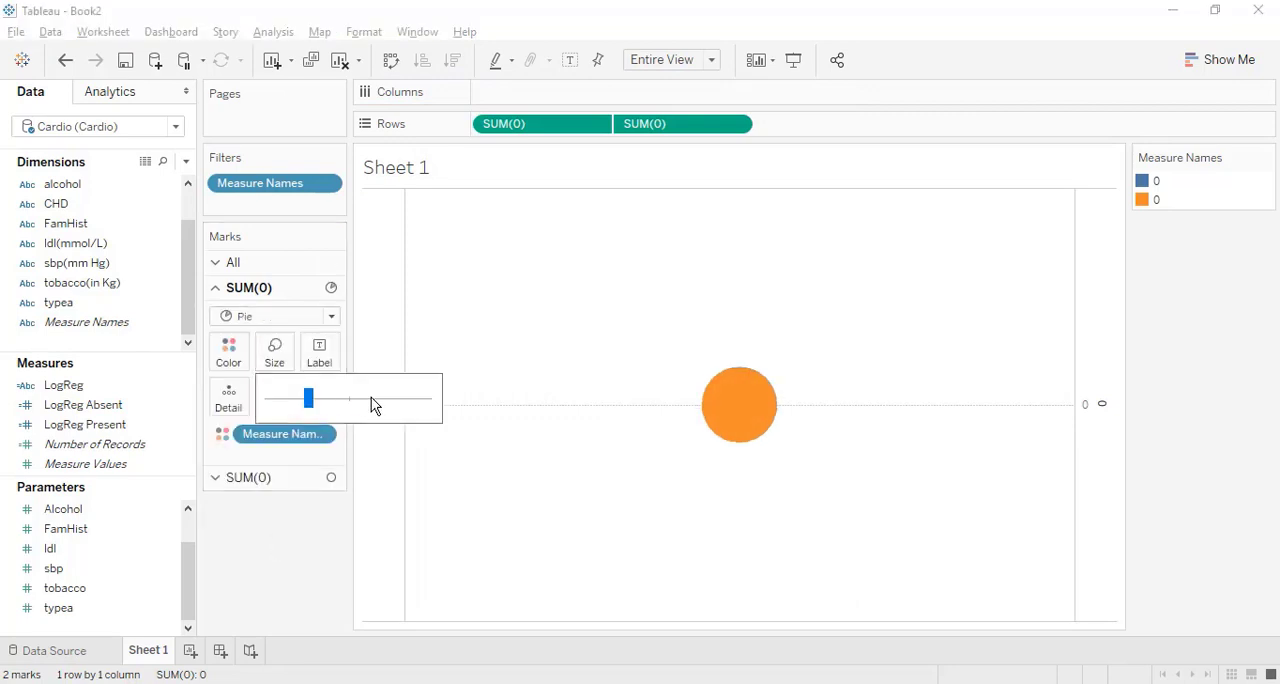
click(382, 398)
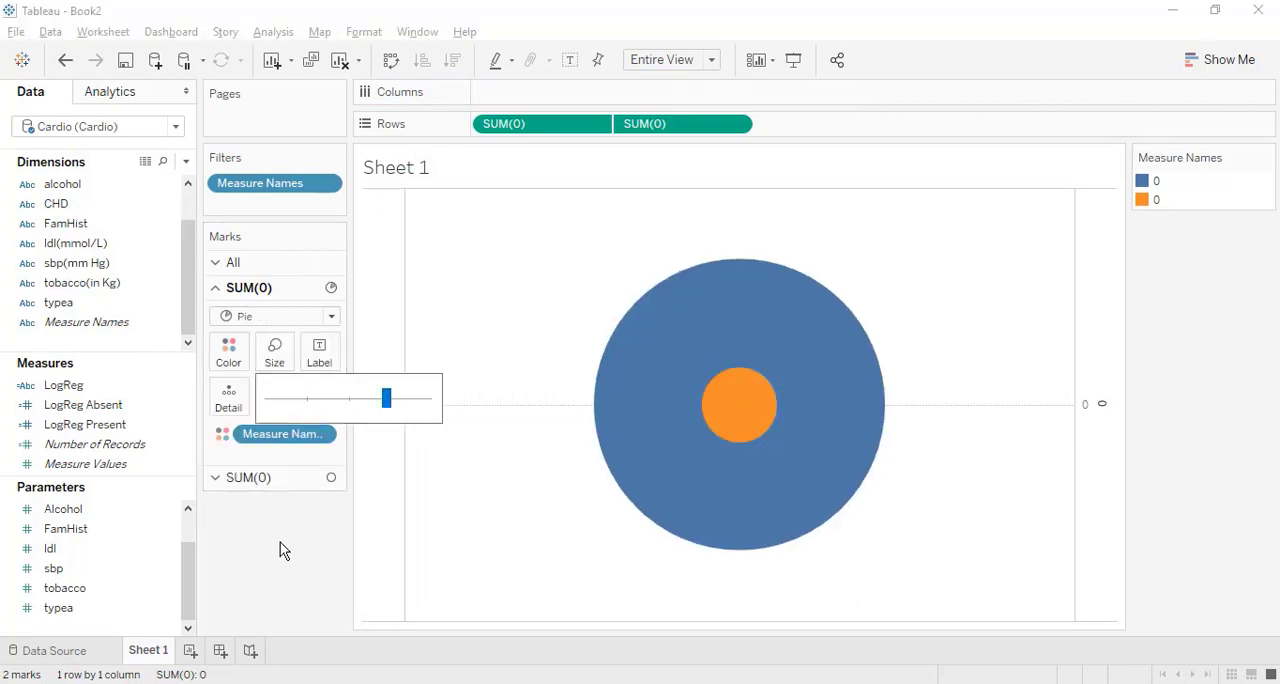
Enlarge the second SUM(0) circle to slightly smaller than the pie, leaving a ring around it.
click(263, 478)
click(285, 386)
click(368, 423)
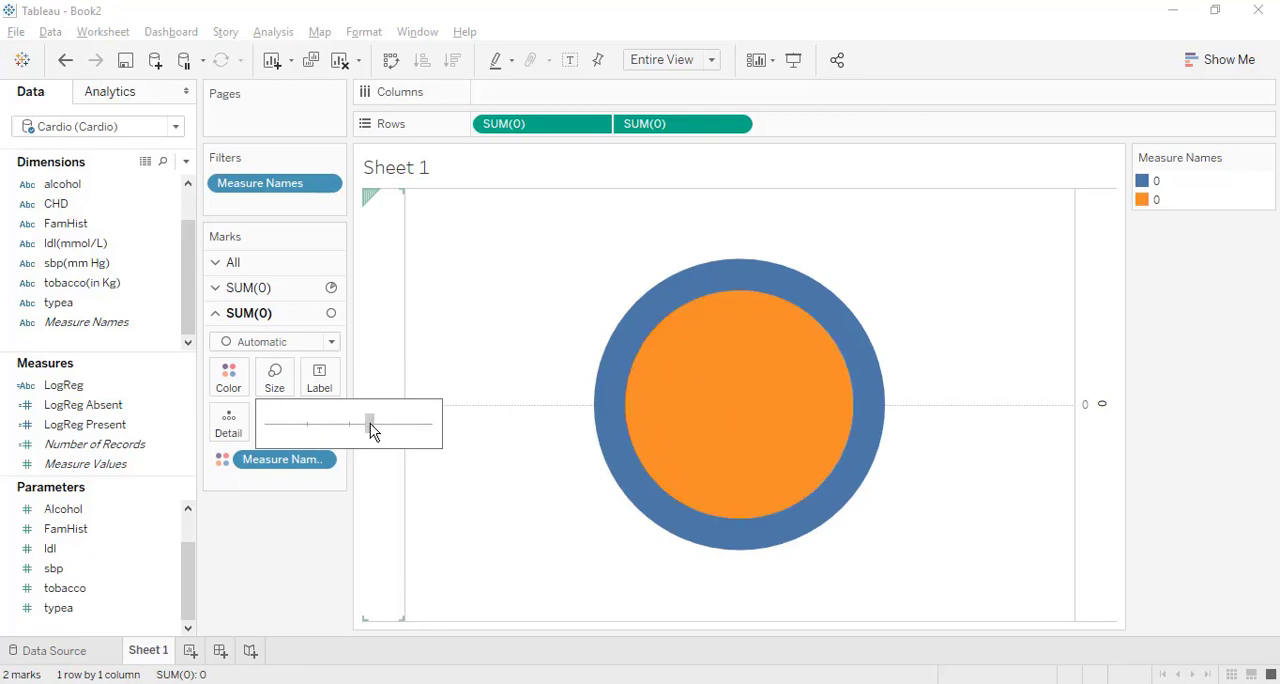
click(228, 380)
click(302, 440)
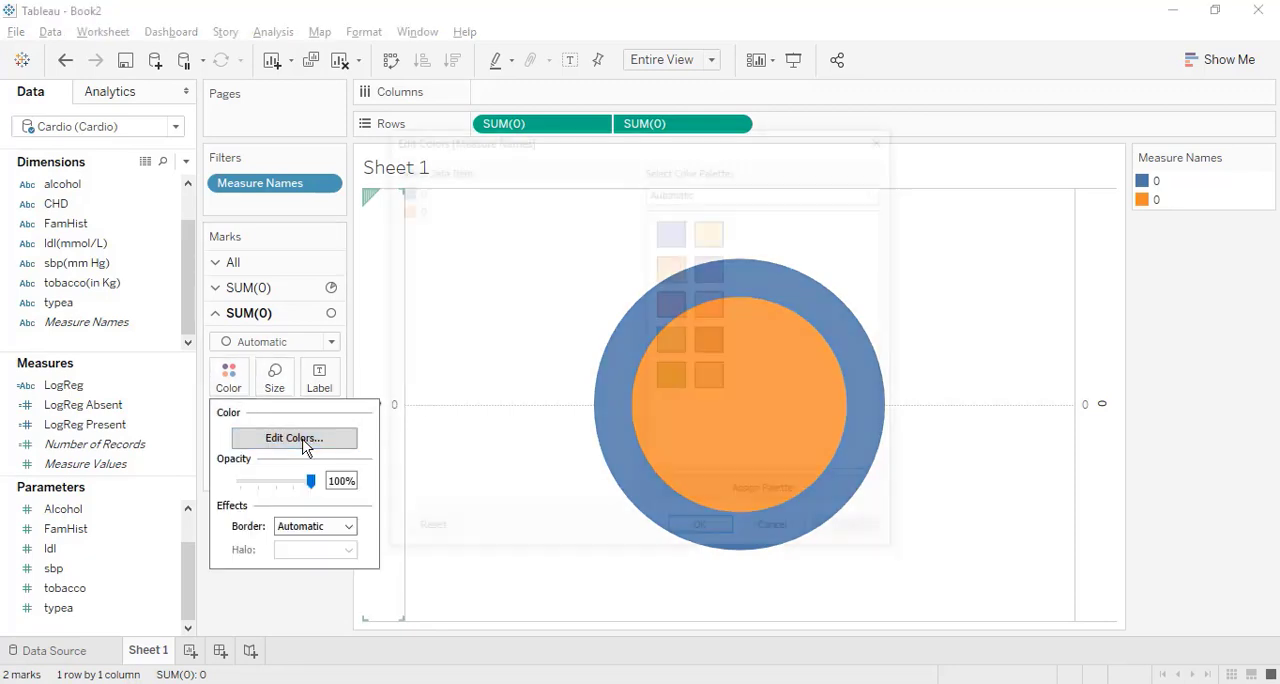
click(702, 533)
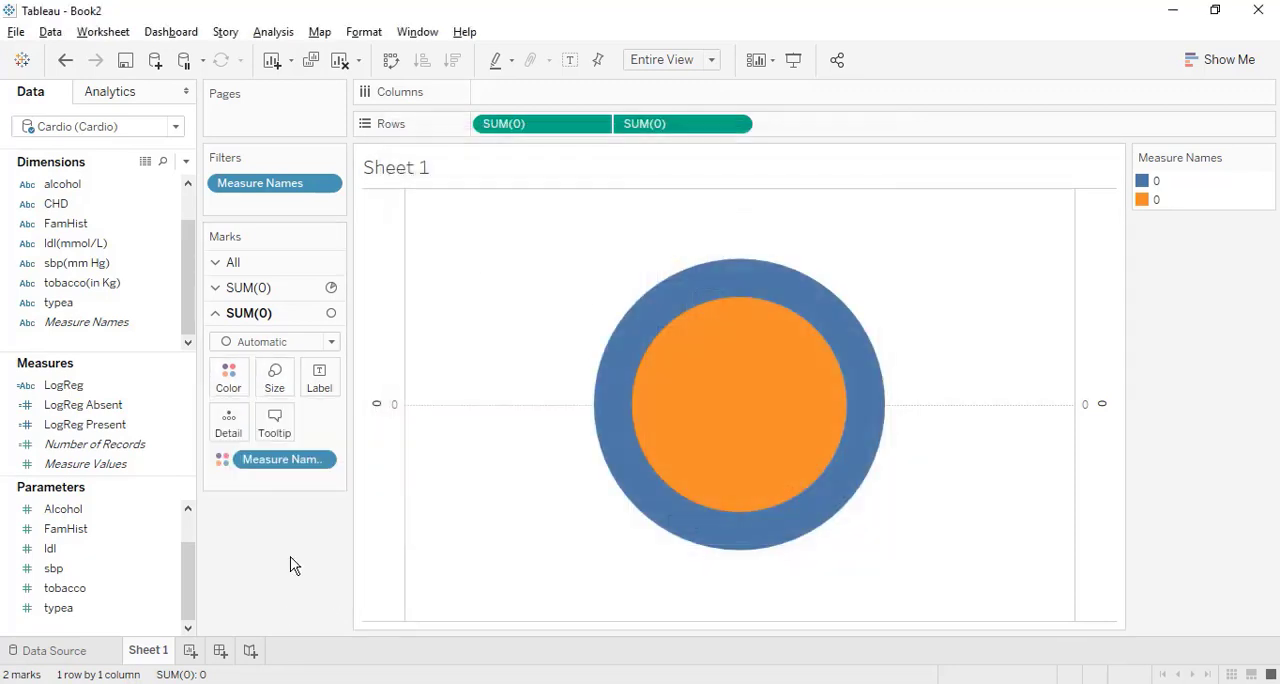
Remove Measure Names from the second SUM(0) and color its circle white, and set Measure Values as the first SUM(0) pie's angle.
drag(286, 457, 280, 540)
click(237, 380)
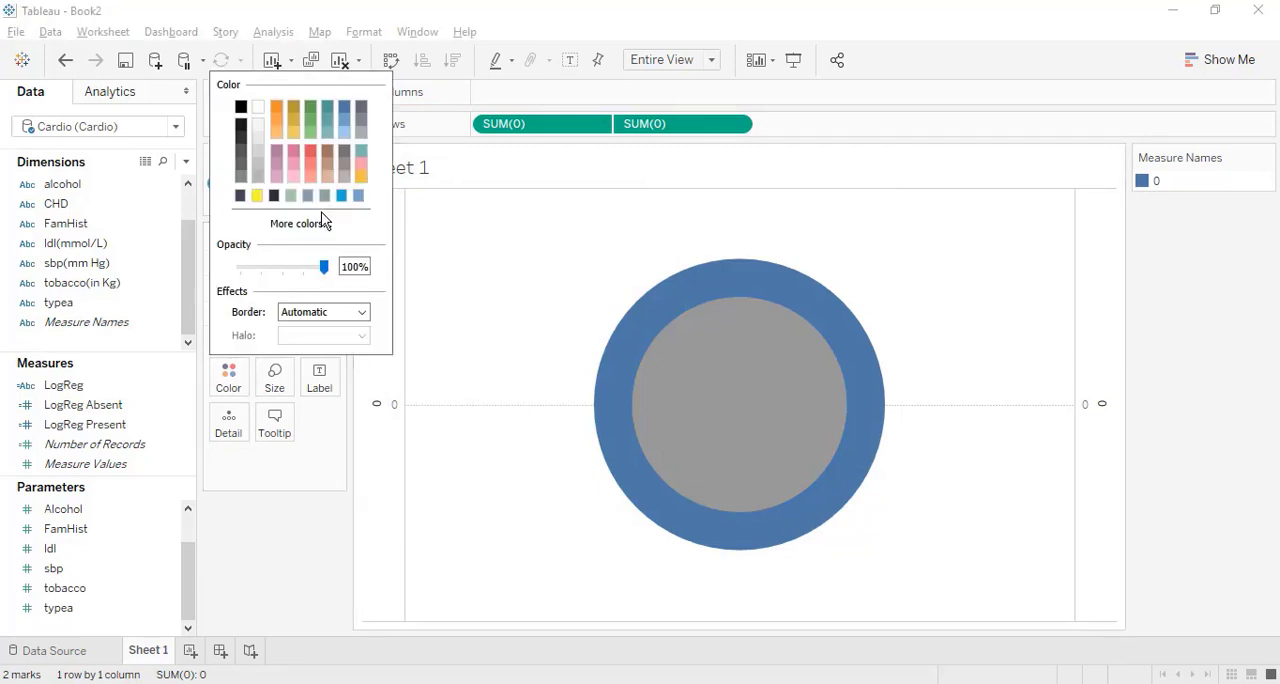
click(257, 107)
click(267, 288)
drag(100, 464, 320, 415)
Hide the axis headers and remove the remaining lines around the donut chart.
right_click(383, 366)
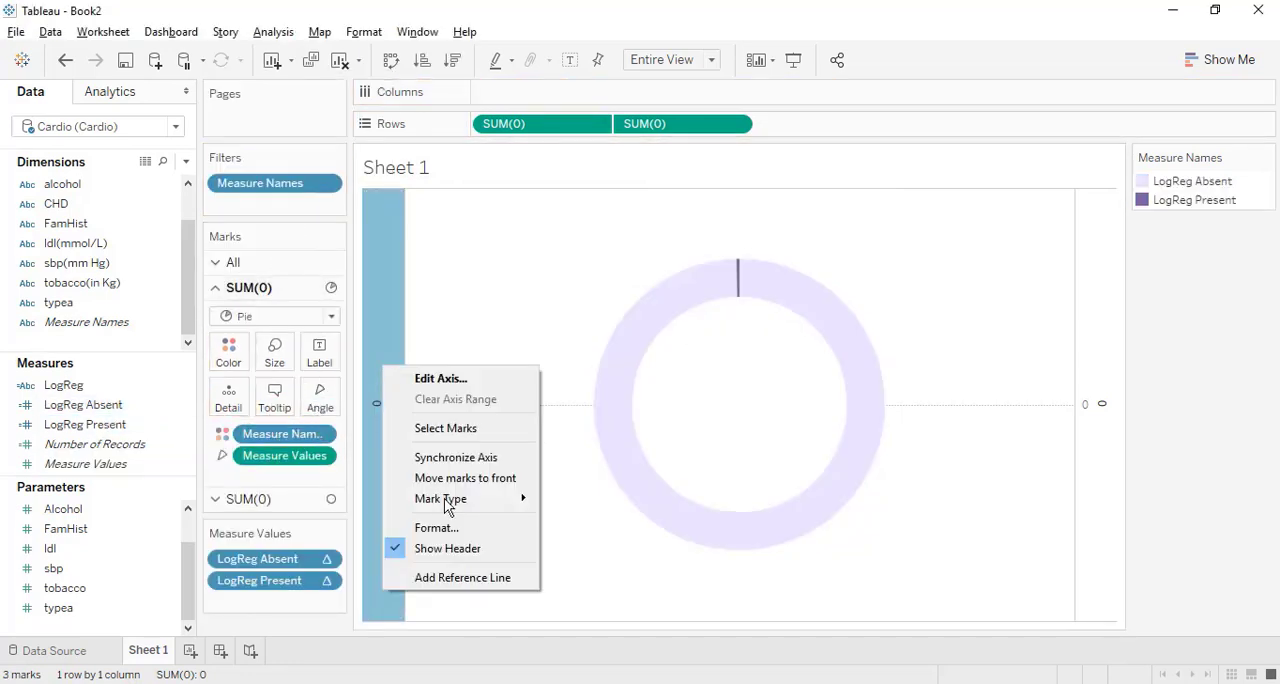
click(457, 547)
click(357, 36)
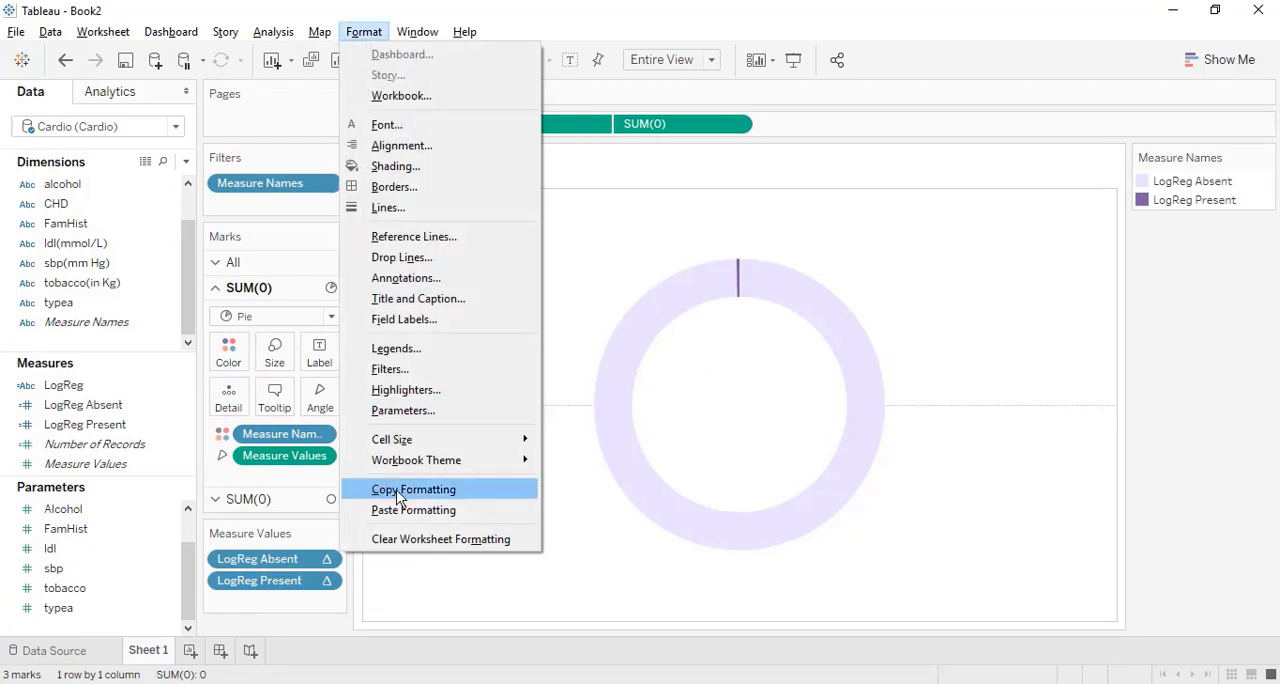
click(400, 509)
Add LogReg, LogReg Absent and LogReg Present as labels on the second SUM(0) circle.
click(268, 499)
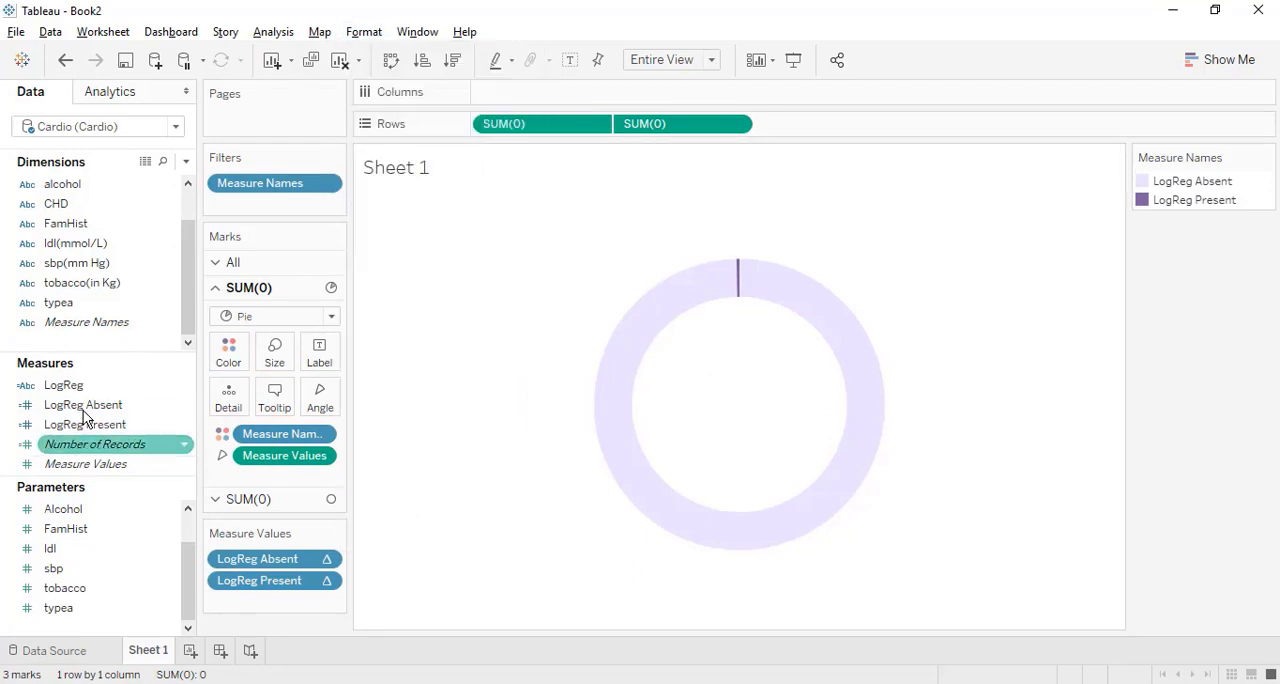
ctrl+click(63, 385)
ctrl+click(85, 424)
drag(97, 421, 316, 383)
click(316, 383)
Format the LogReg line of the label text as Tableau Bold 14 and insert a blank line below it.
click(481, 474)
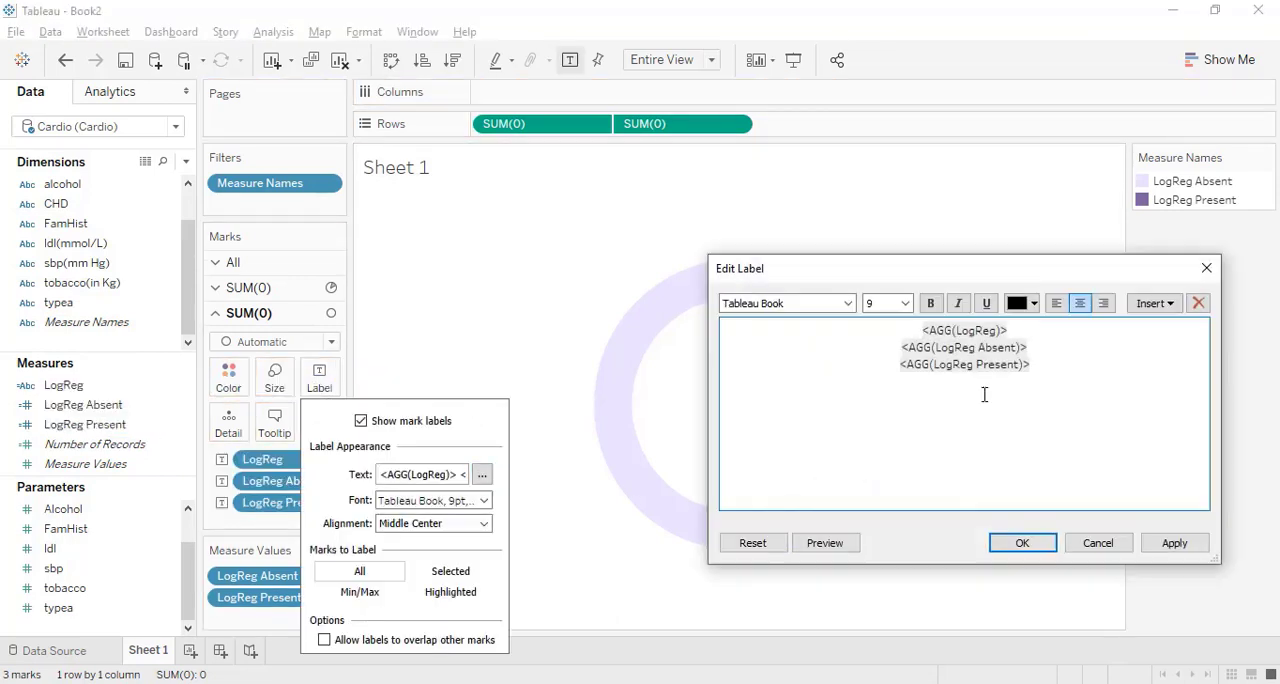
drag(1012, 330, 910, 328)
click(847, 303)
click(812, 413)
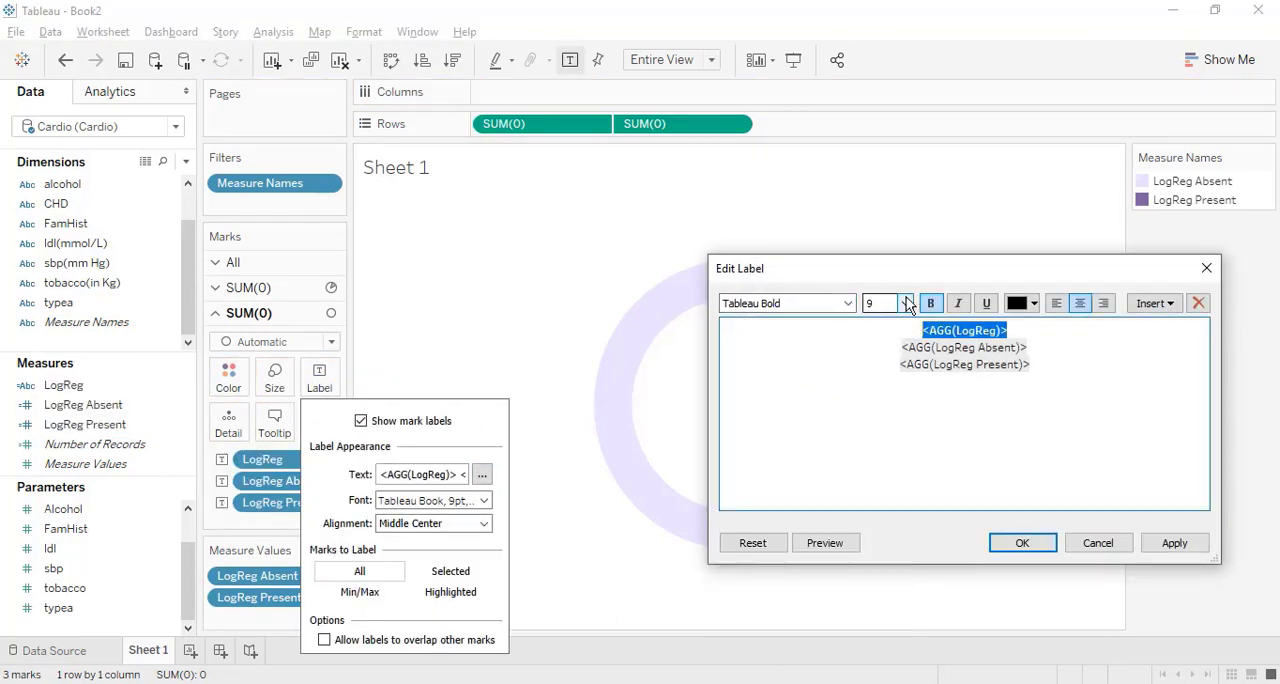
click(905, 303)
click(885, 385)
click(1050, 325)
key(Return)
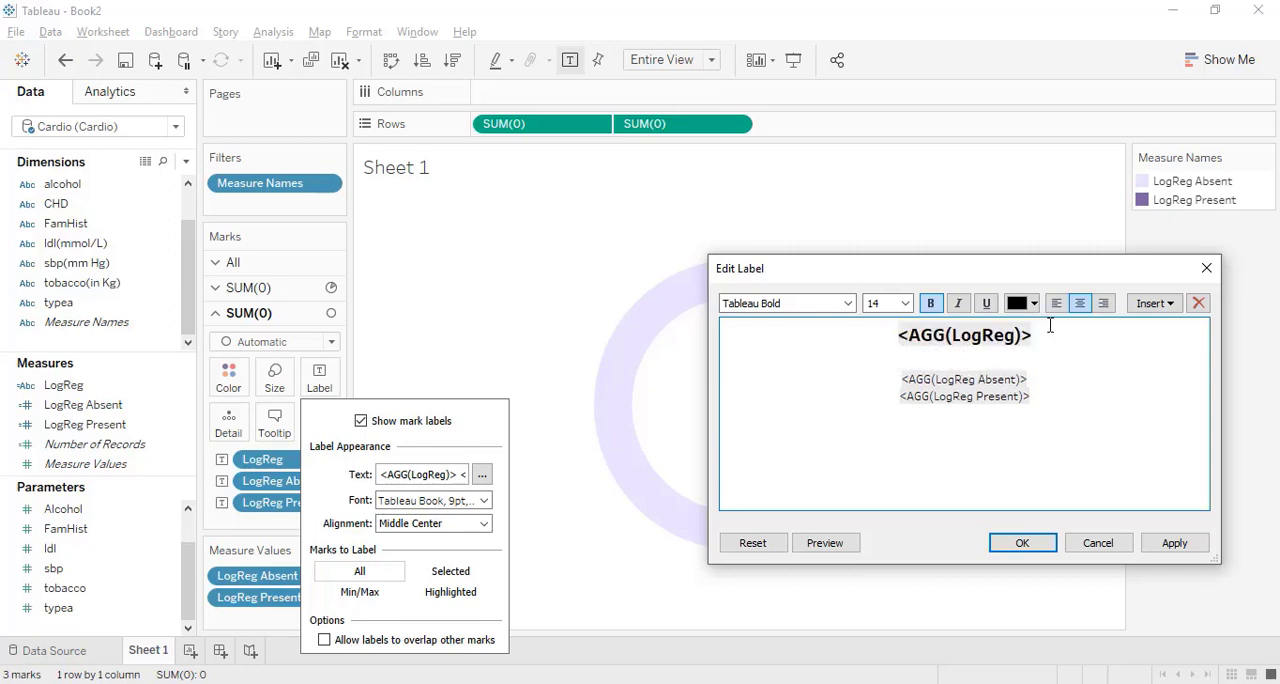
Prefix the LogReg Absent line with "Abs. Prob:" and the LogReg Present line with "Pres Prob:" in the label text.
click(901, 380)
text(Abs. Pro)
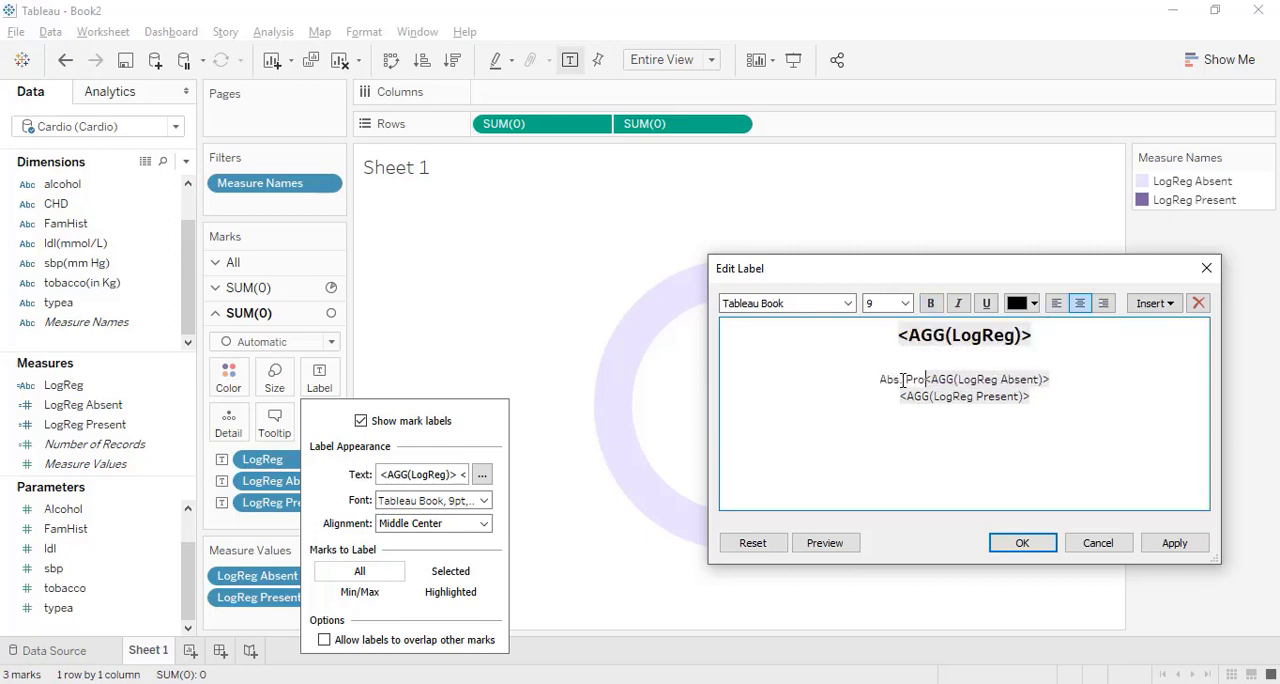
text(b:)
click(898, 397)
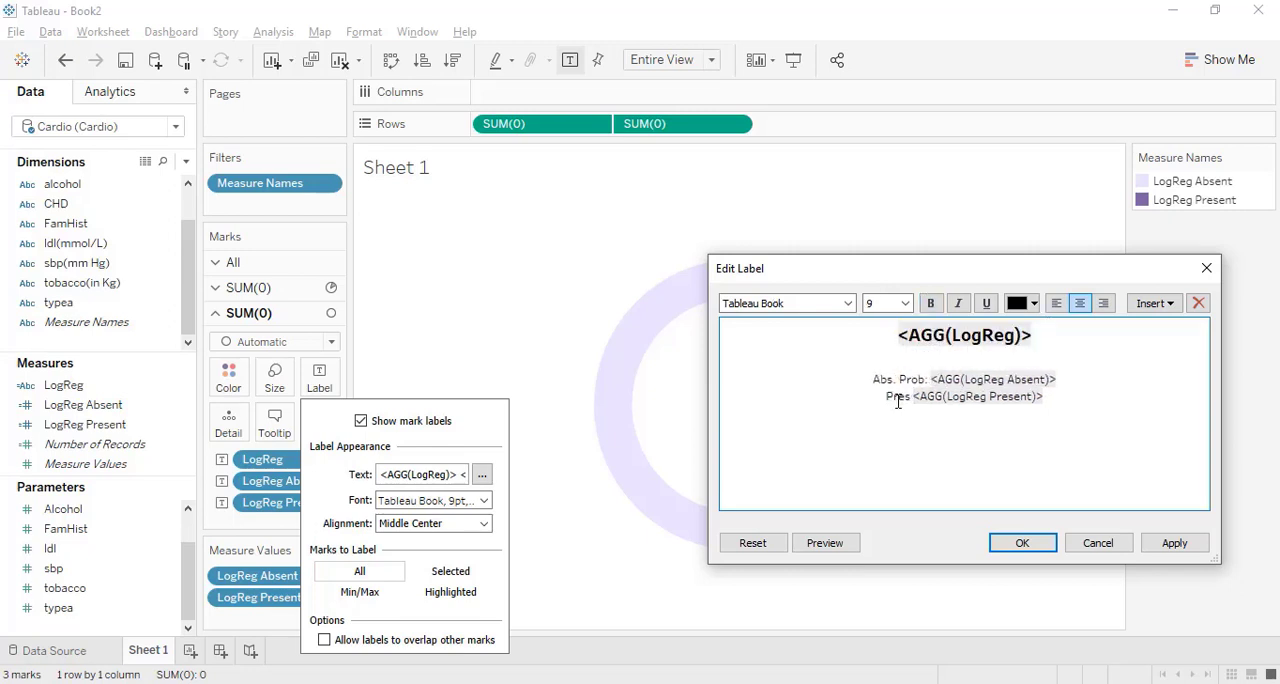
text(Pres. Prob:)
Color the "Abs. Prob:" and "Pres Prob:" prefixes gray.
drag(931, 382, 881, 401)
click(931, 304)
click(1021, 304)
click(1108, 373)
click(1034, 303)
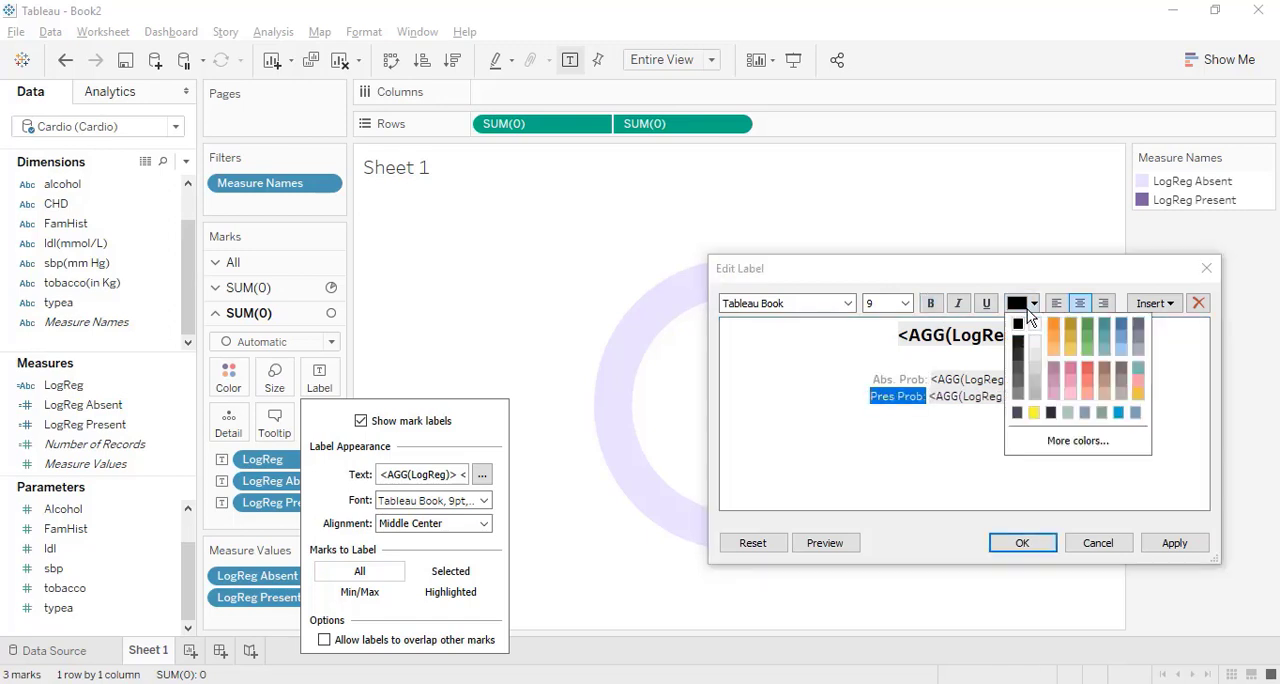
click(1021, 405)
Make the LogReg Absent field bold green and the LogReg Present field bold red in the label text.
drag(1062, 380, 944, 379)
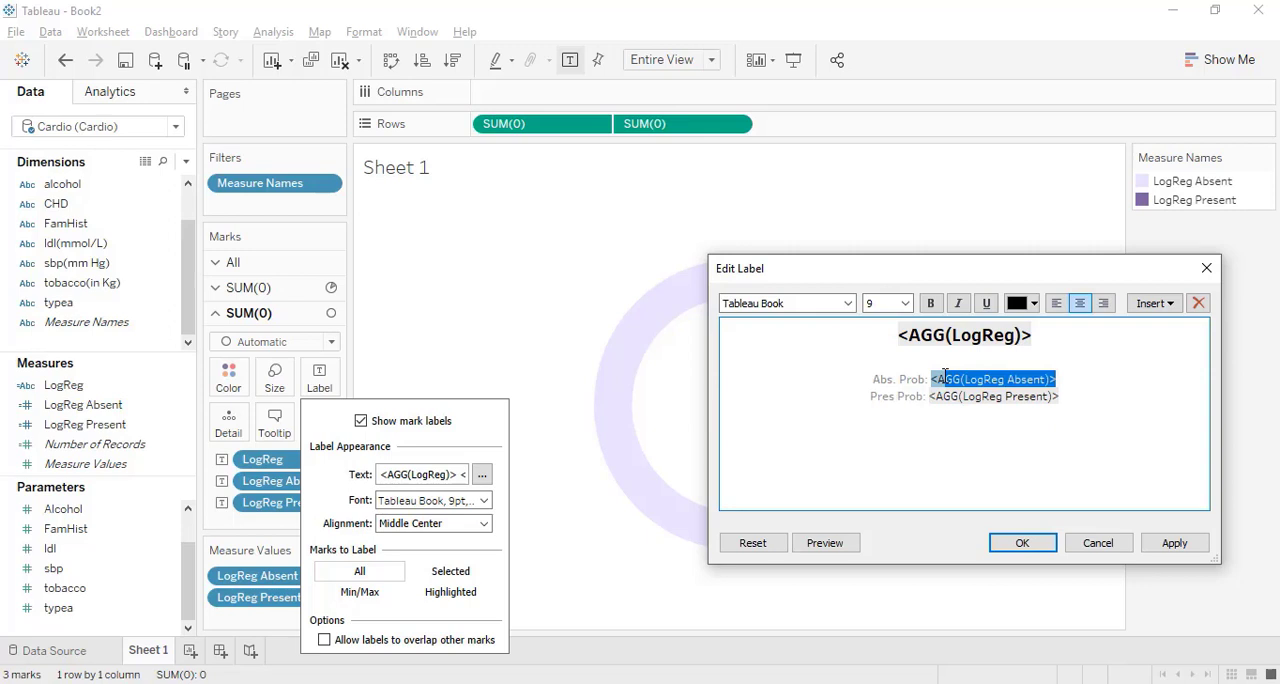
click(931, 303)
click(1021, 303)
click(1089, 330)
drag(1062, 397, 929, 397)
click(1034, 303)
click(1087, 370)
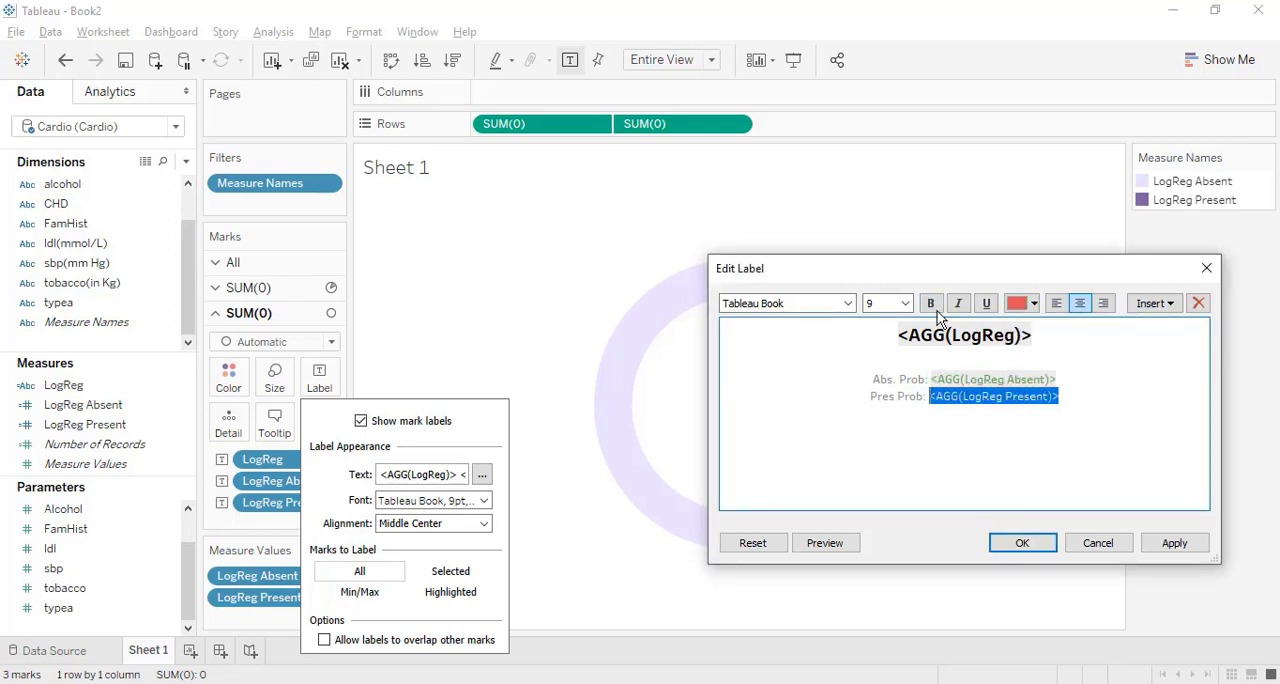
Set both probability lines of the label to size 11 and apply the label.
drag(1078, 396, 871, 378)
click(905, 303)
click(893, 356)
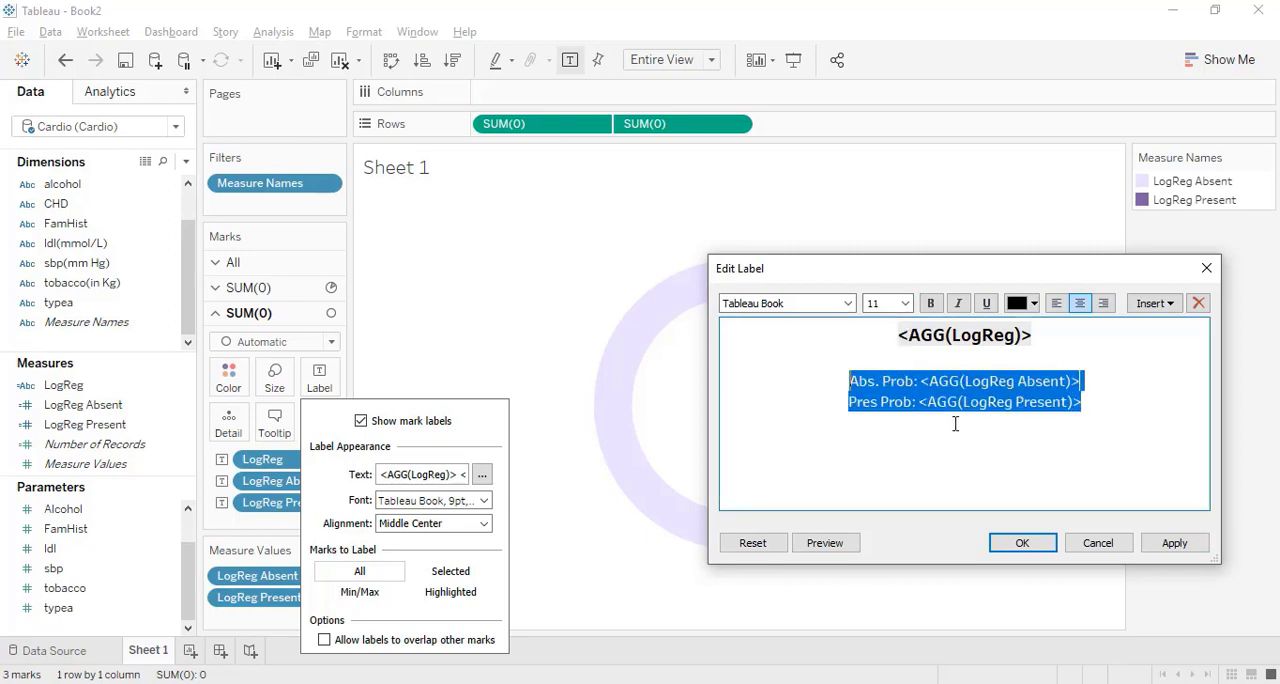
click(1046, 543)
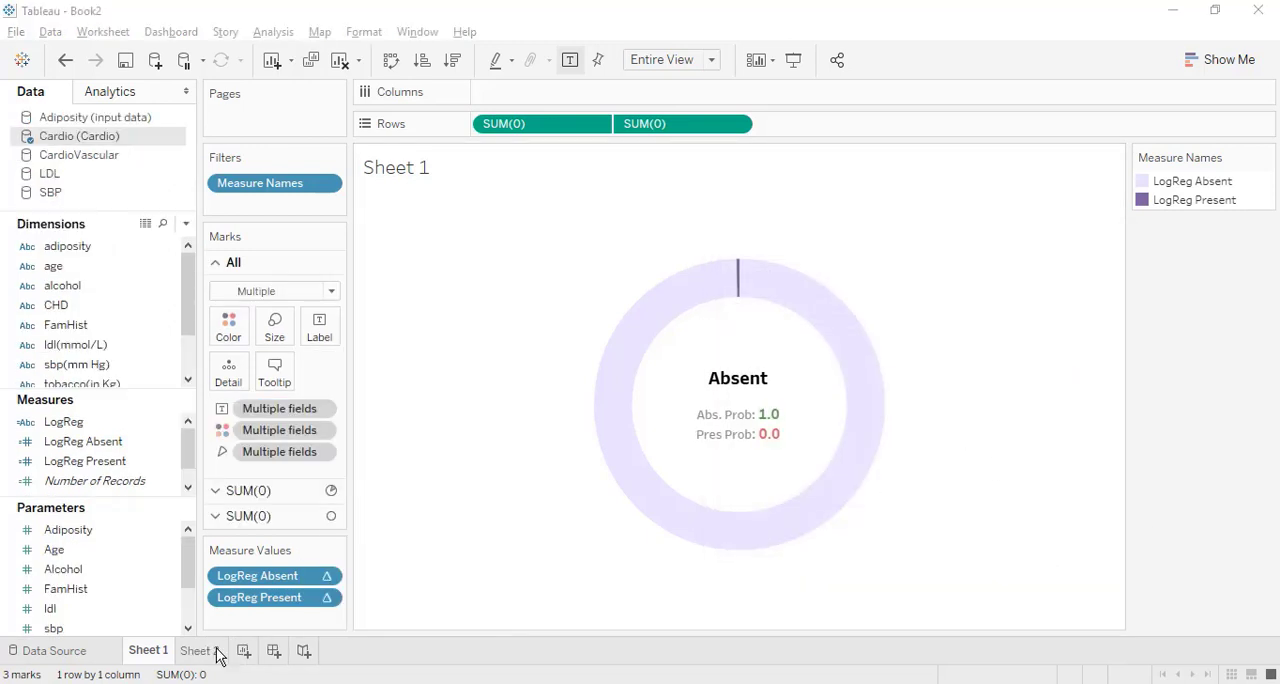
Open Sheet 2 and look through the fields of the Adiposity, LDL and SBP data sources.
click(218, 654)
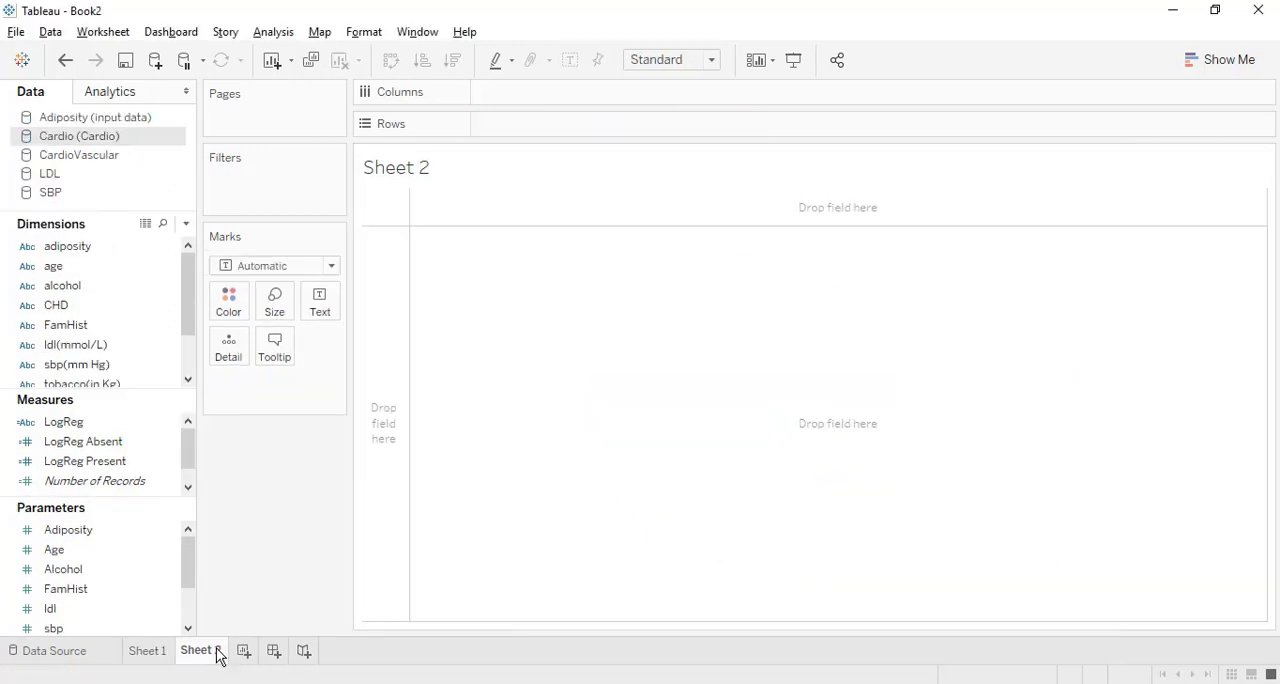
click(108, 120)
click(87, 176)
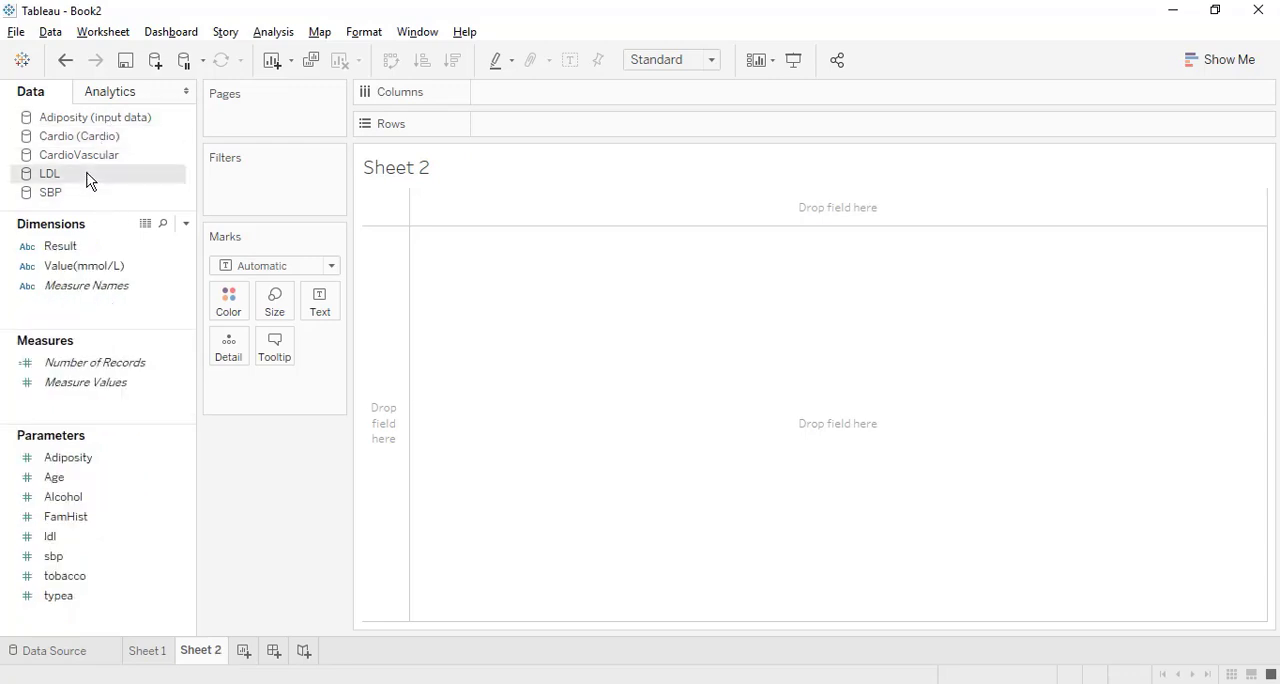
click(85, 195)
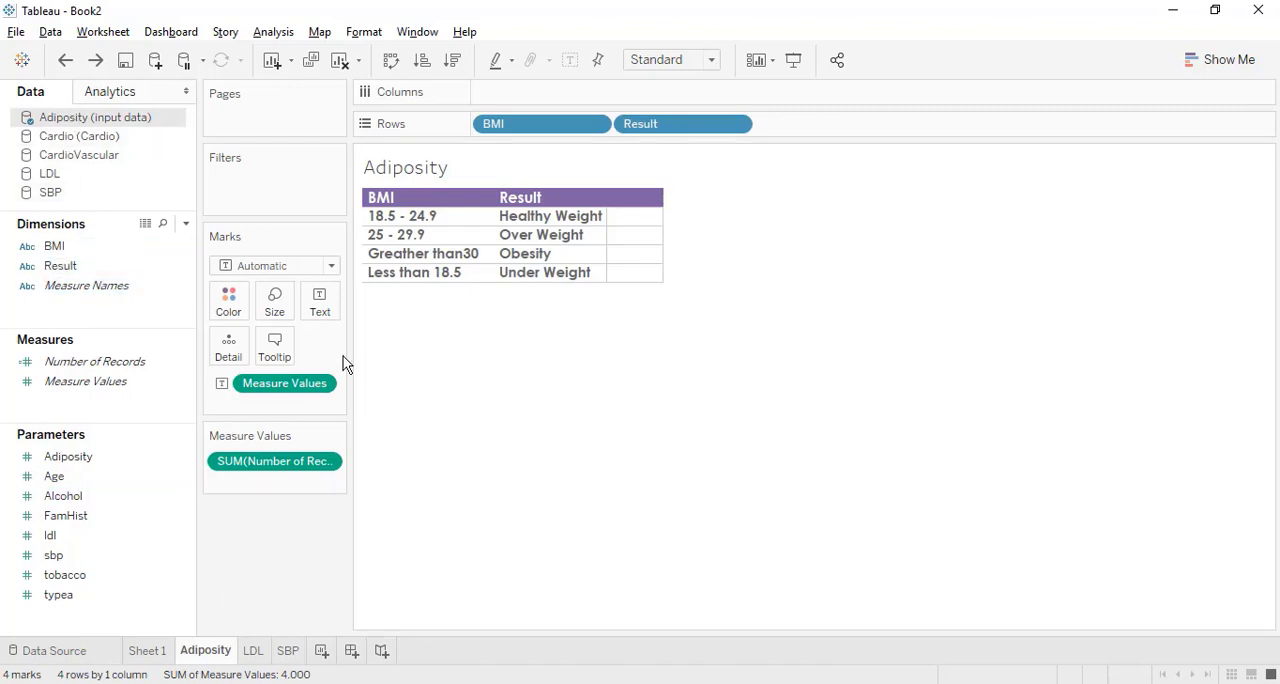
Check the LDL and SBP reference sheets and create a new dashboard.
click(253, 652)
click(287, 652)
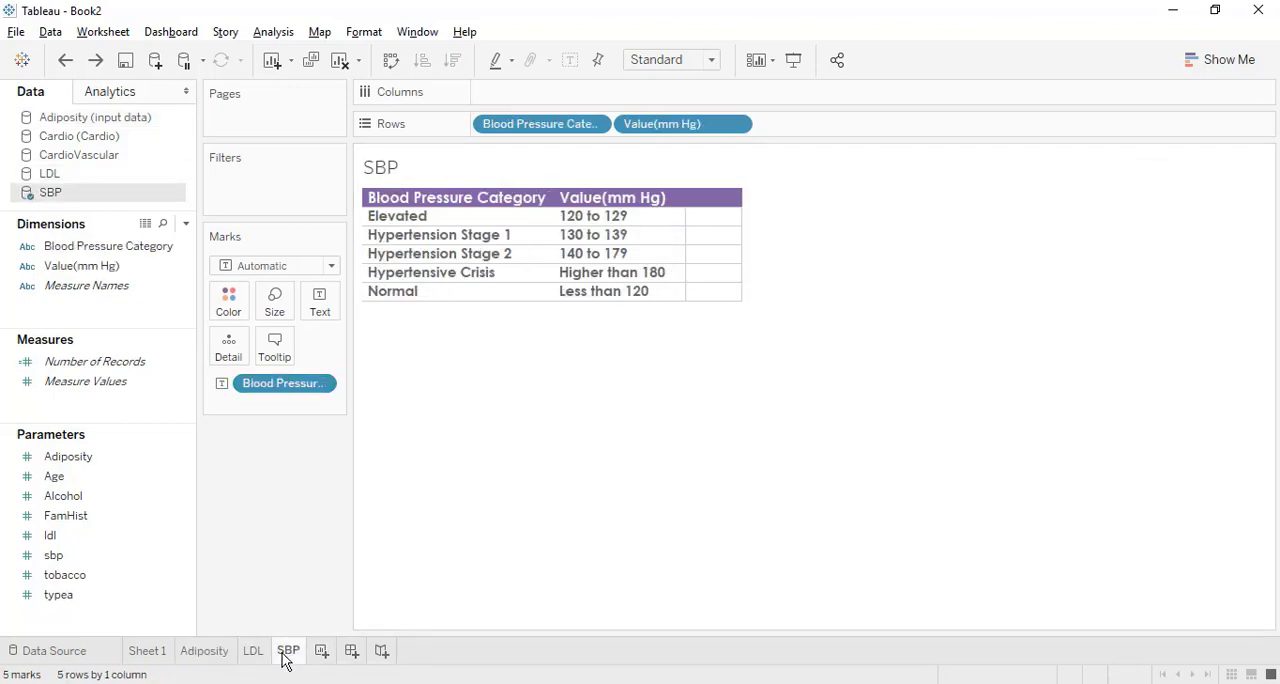
click(351, 651)
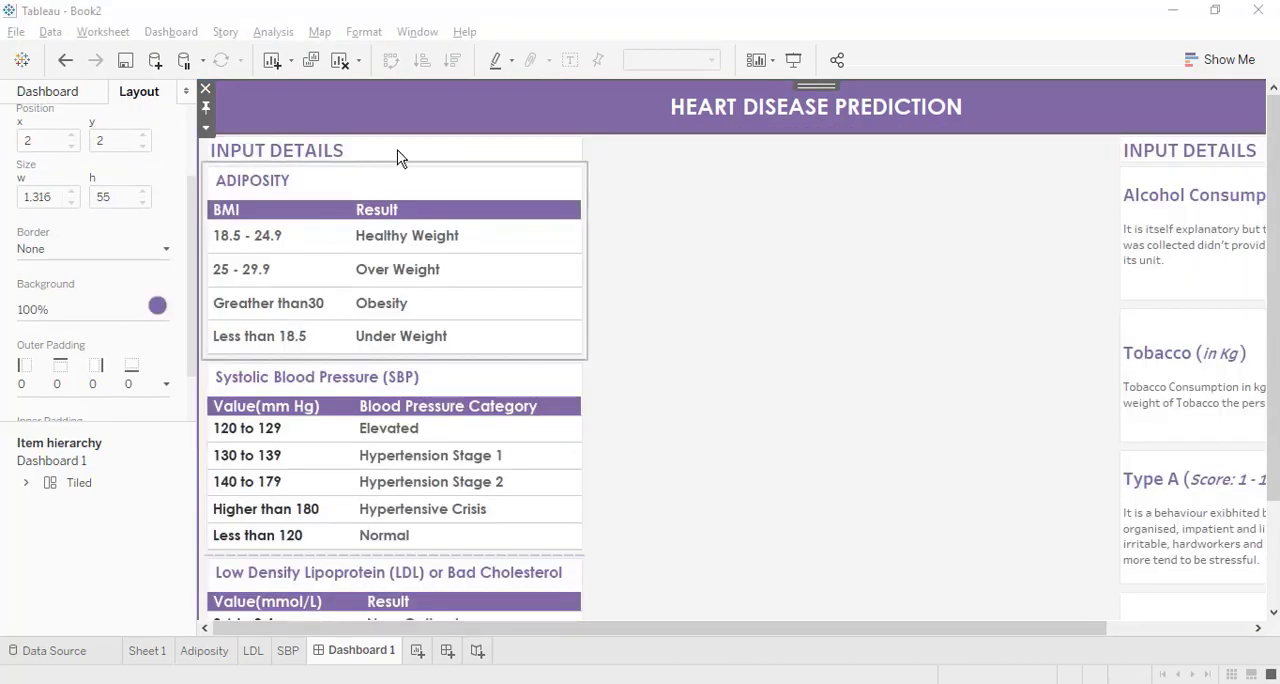
Look over the input reference tables and descriptions on the heart disease prediction dashboard.
scroll(347, 509, down, 2)
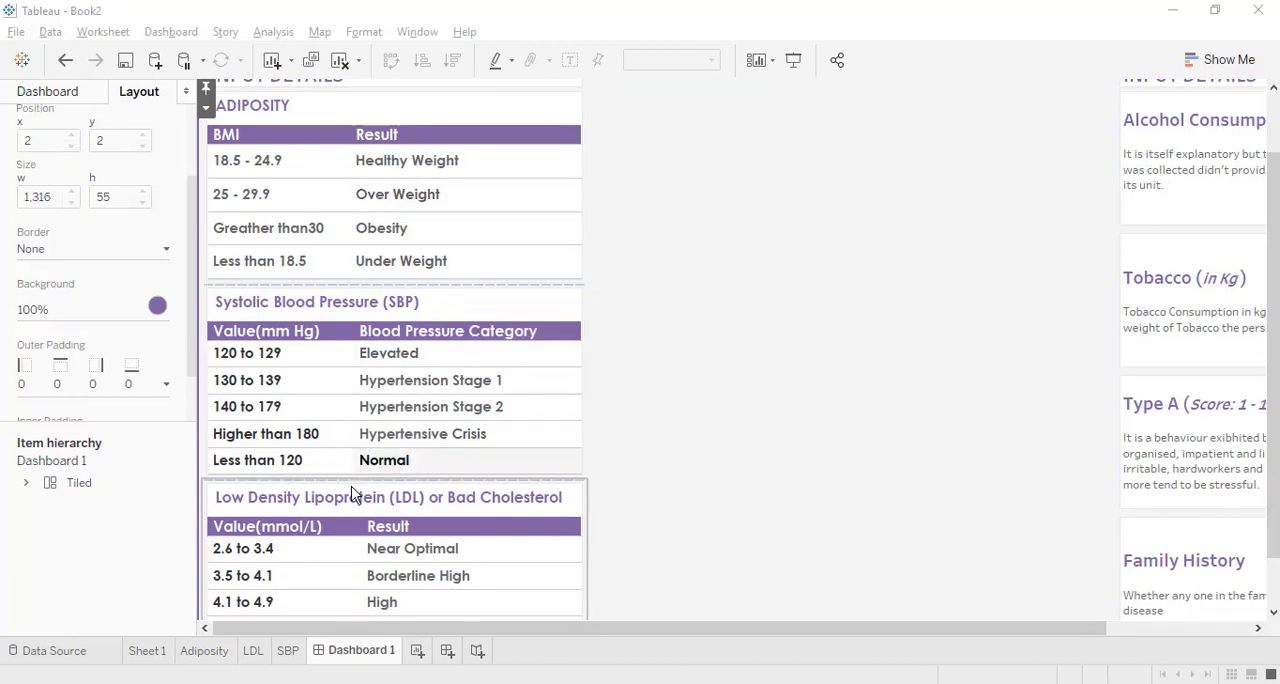
scroll(630, 504, right, 3)
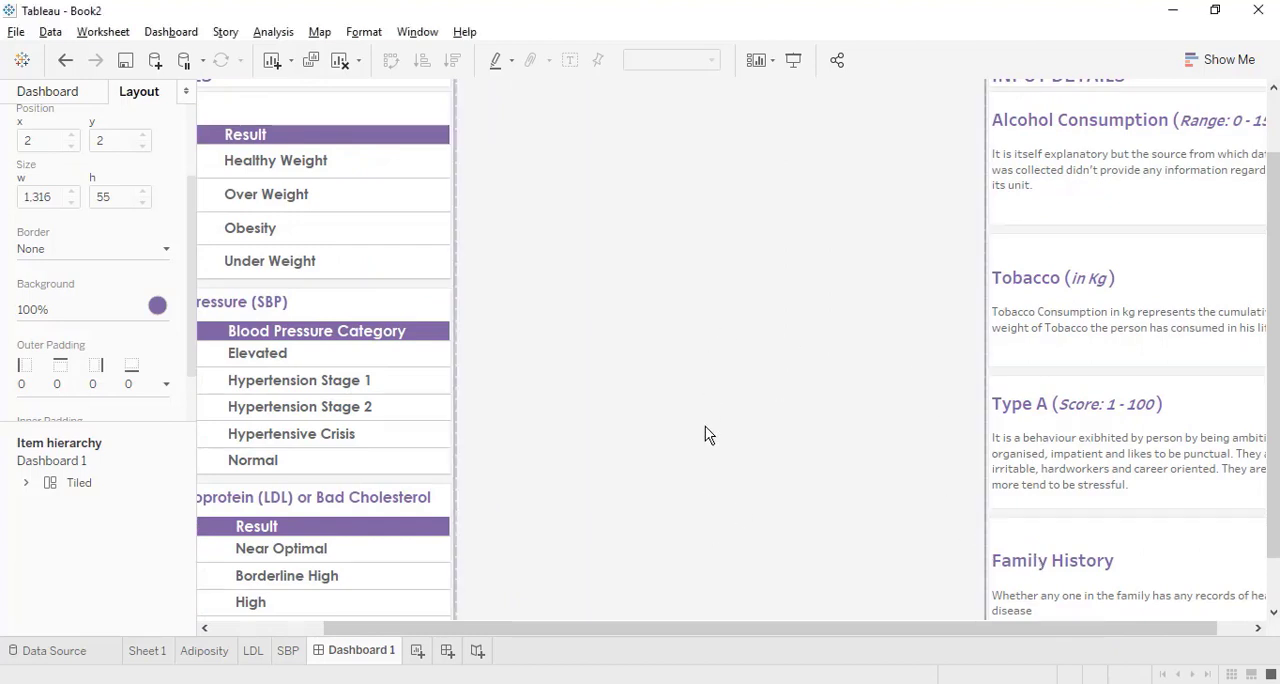
scroll(705, 427, up, 2)
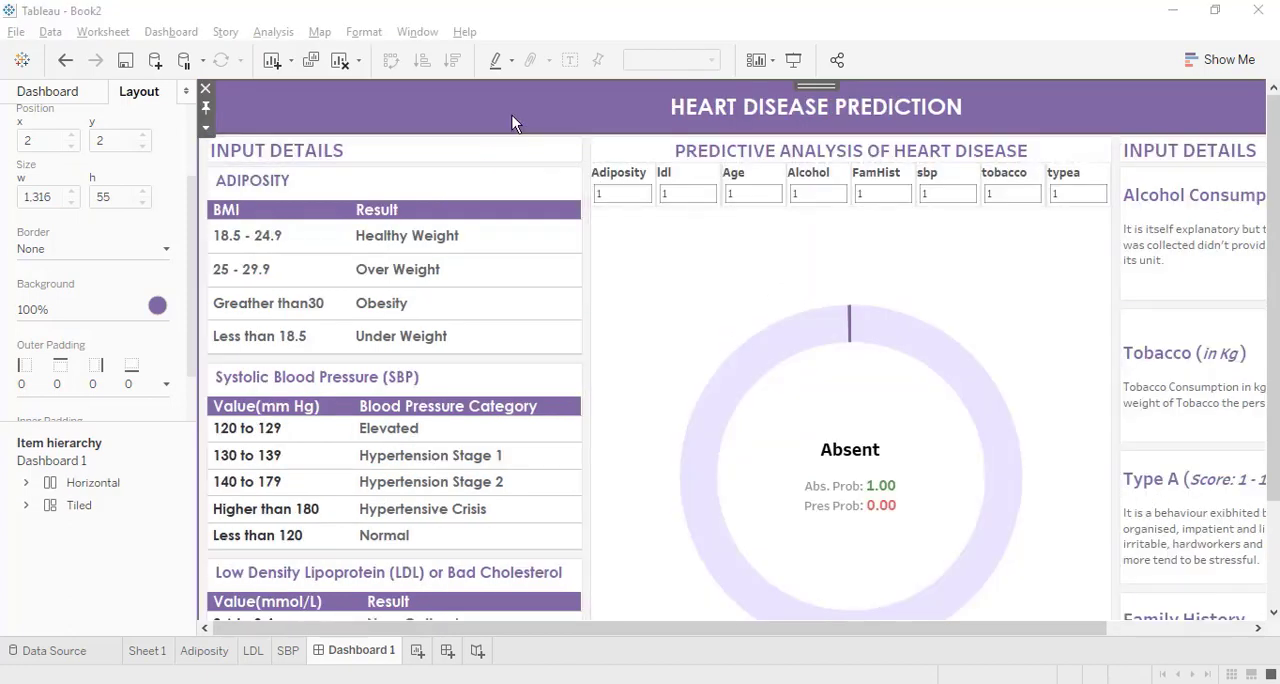
Show the dashboard in presentation mode and set Adiposity to 24, ldl to 2.5, Age to 40 and Alcohol to 50.
click(793, 60)
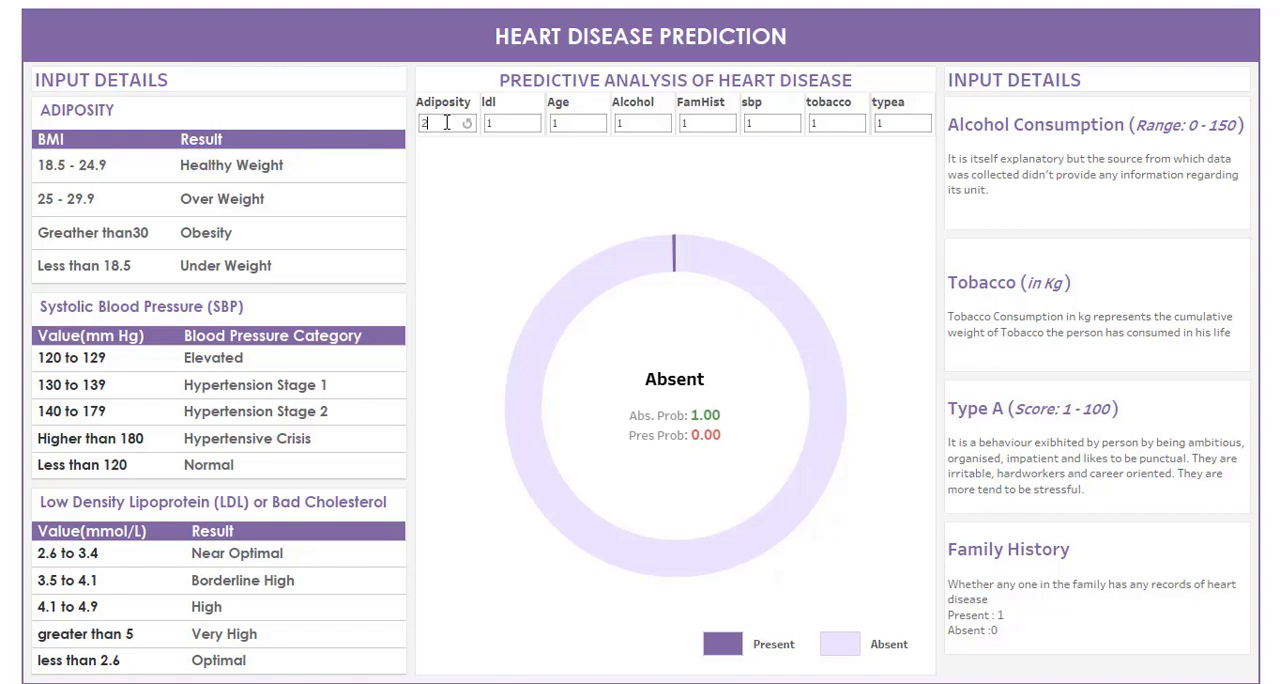
click(505, 123)
text(.5)
click(600, 120)
text(40)
click(654, 121)
text(50)
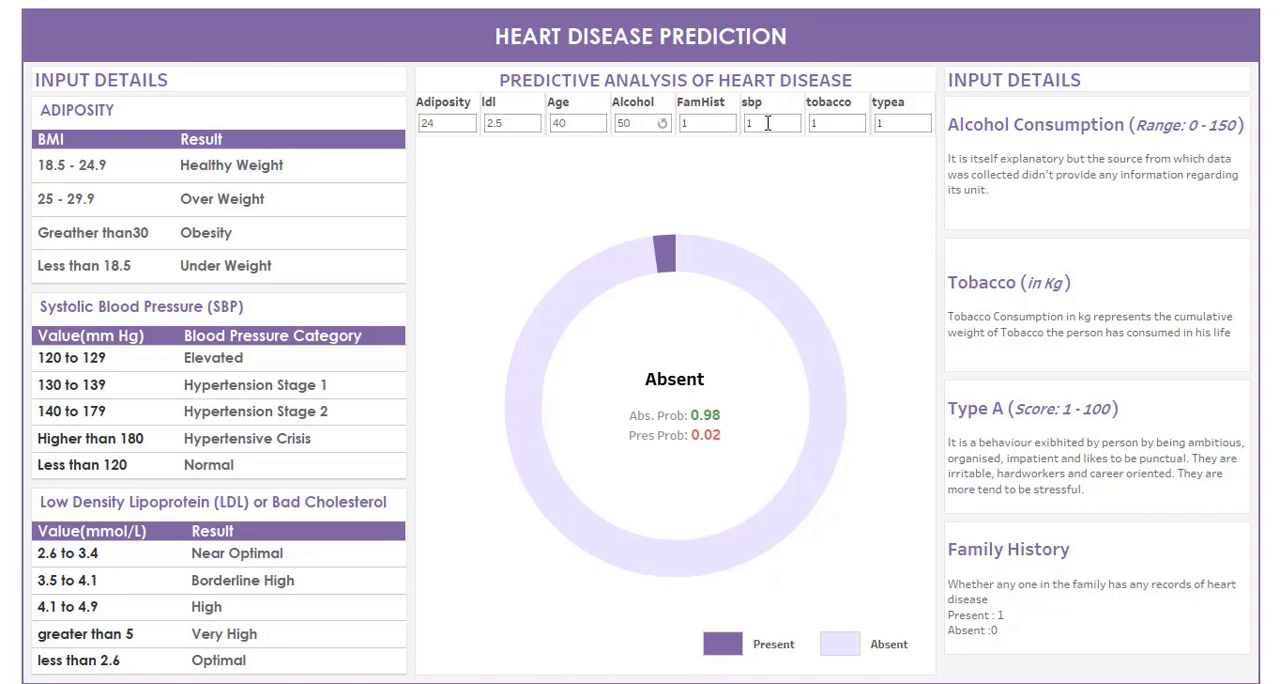
Set the sbp parameter to 140, tobacco to 10 and typea to 50.
click(767, 123)
text(140)
click(821, 127)
text(10)
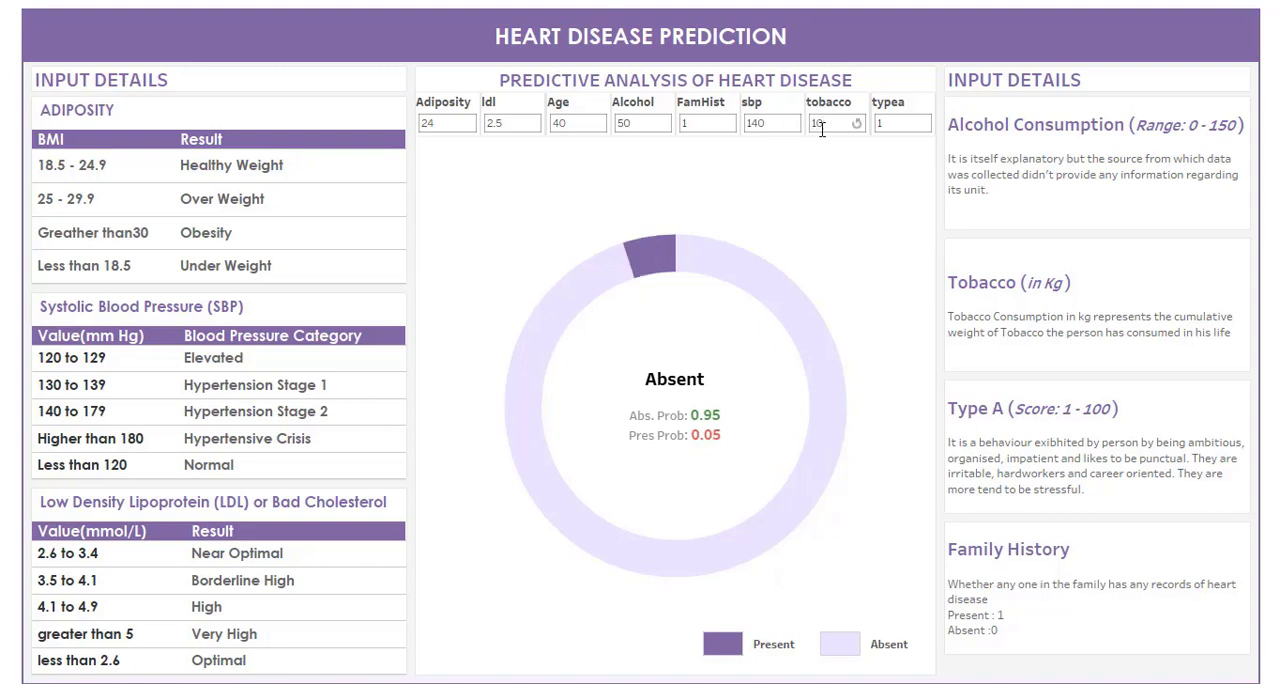
click(890, 122)
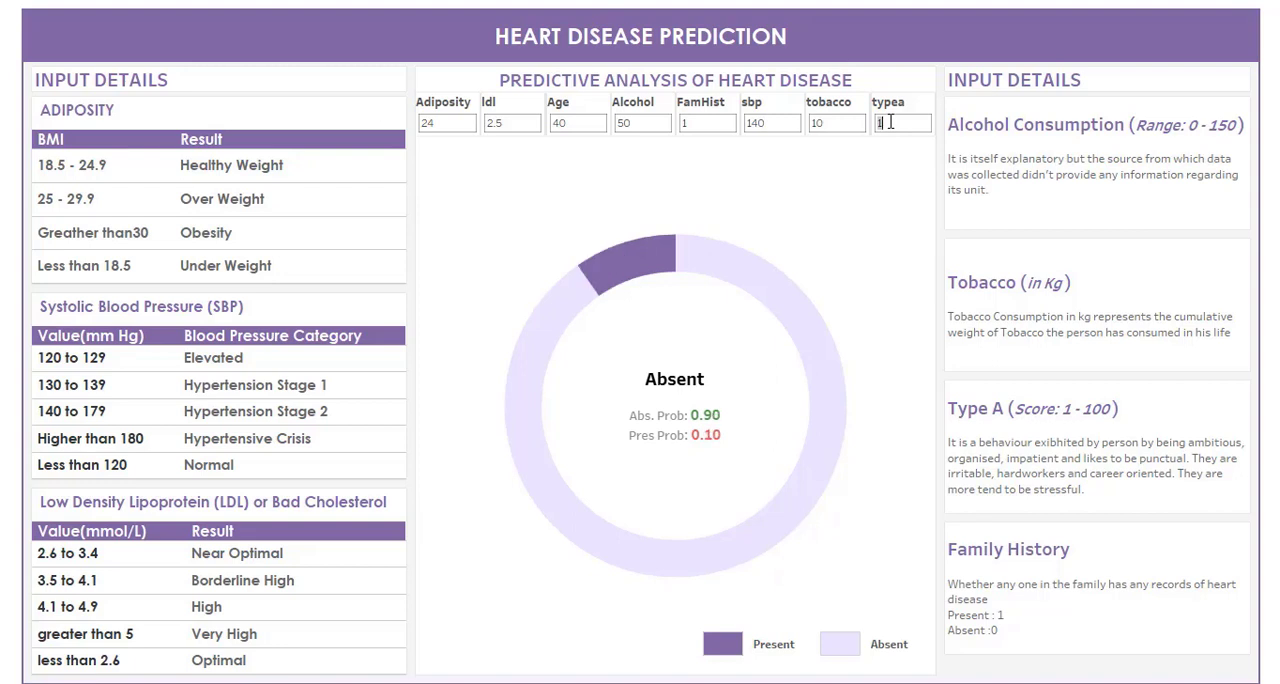
text(50)
key(Return)
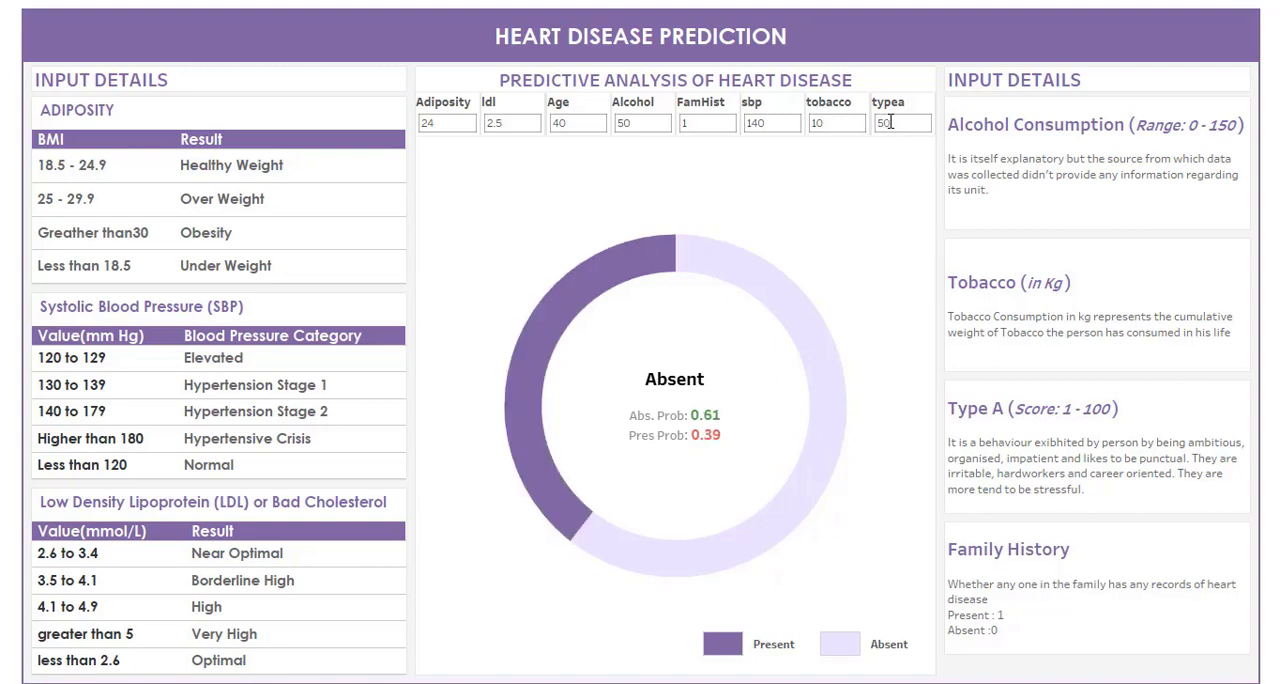